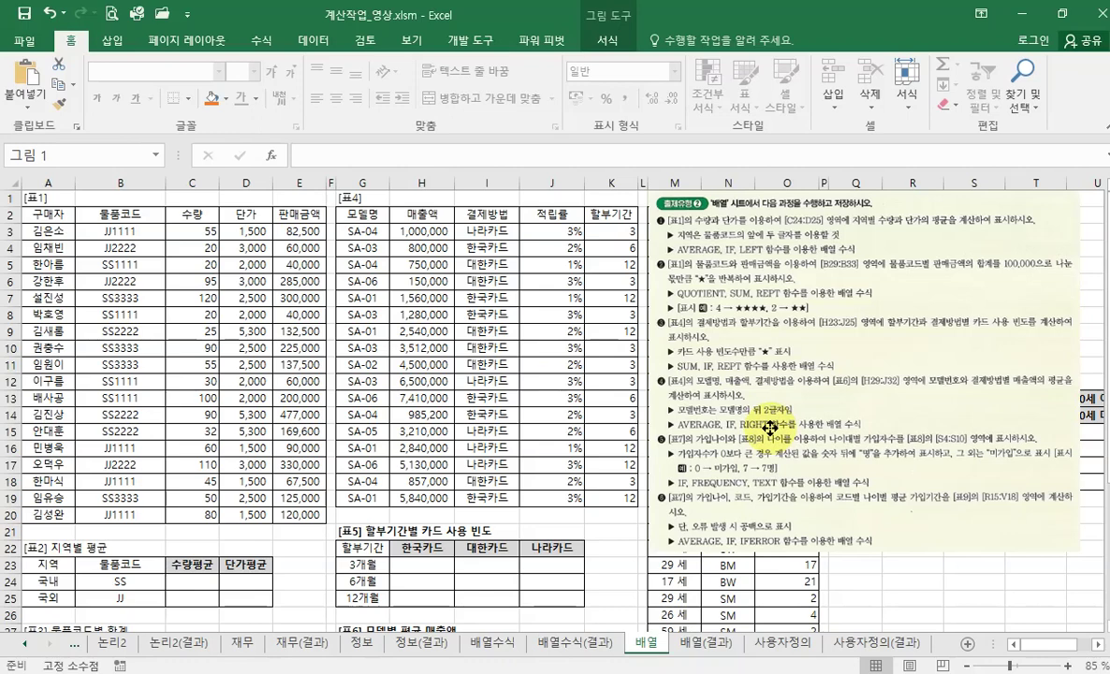
# Step: Move the exercise instructions picture off the [표7] data so it covers columns G to N
pyautogui.moveTo(770, 428); pyautogui.dragTo(488, 425)
pyautogui.doubleClick(489, 423)
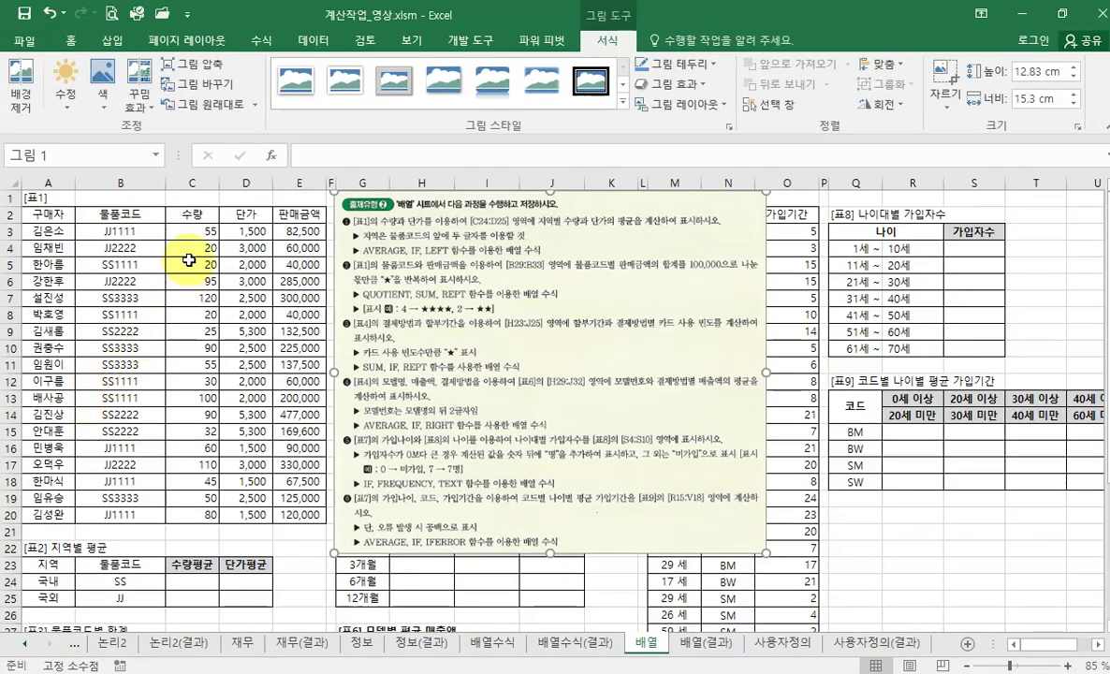
# Step: Examine the [표1] quantities for product codes starting with JJ and the matching average cells in [표2]
pyautogui.click(198, 237)
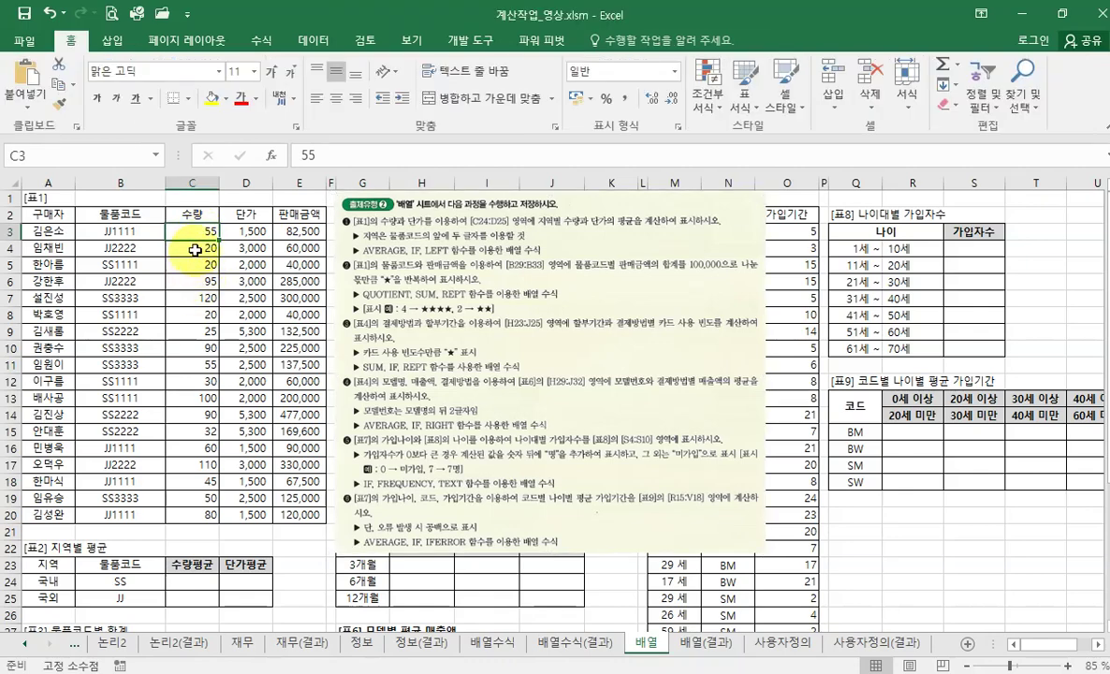
pyautogui.moveTo(193, 248); pyautogui.dragTo(193, 232)
pyautogui.keyDown('ctrl'); pyautogui.click(193, 279); pyautogui.keyUp('ctrl')
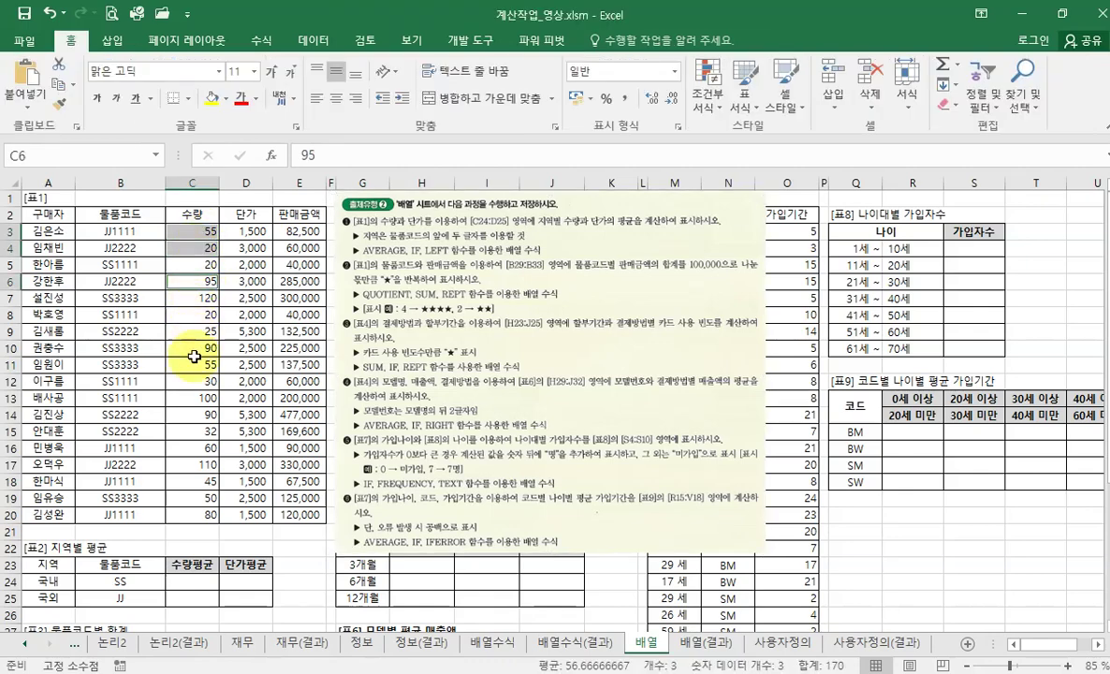
pyautogui.keyDown('ctrl'); pyautogui.click(187, 449); pyautogui.keyUp('ctrl')
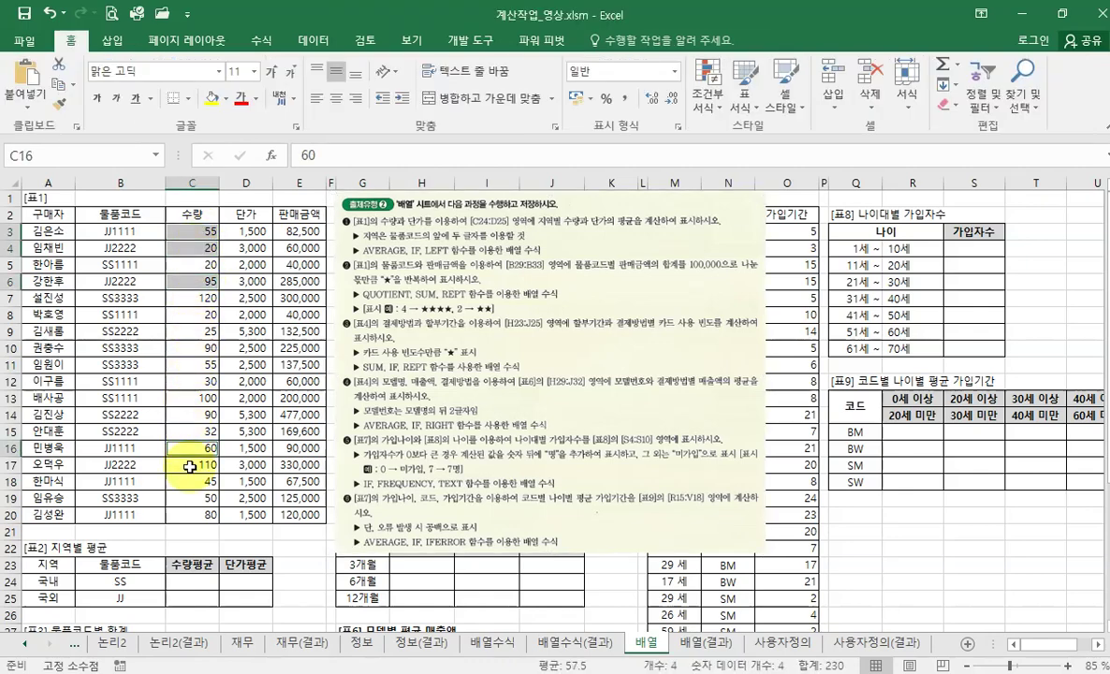
pyautogui.keyDown('ctrl'); pyautogui.click(191, 465); pyautogui.keyUp('ctrl')
pyautogui.keyDown('ctrl'); pyautogui.click(192, 481); pyautogui.keyUp('ctrl')
pyautogui.keyDown('ctrl'); pyautogui.click(194, 515); pyautogui.keyUp('ctrl')
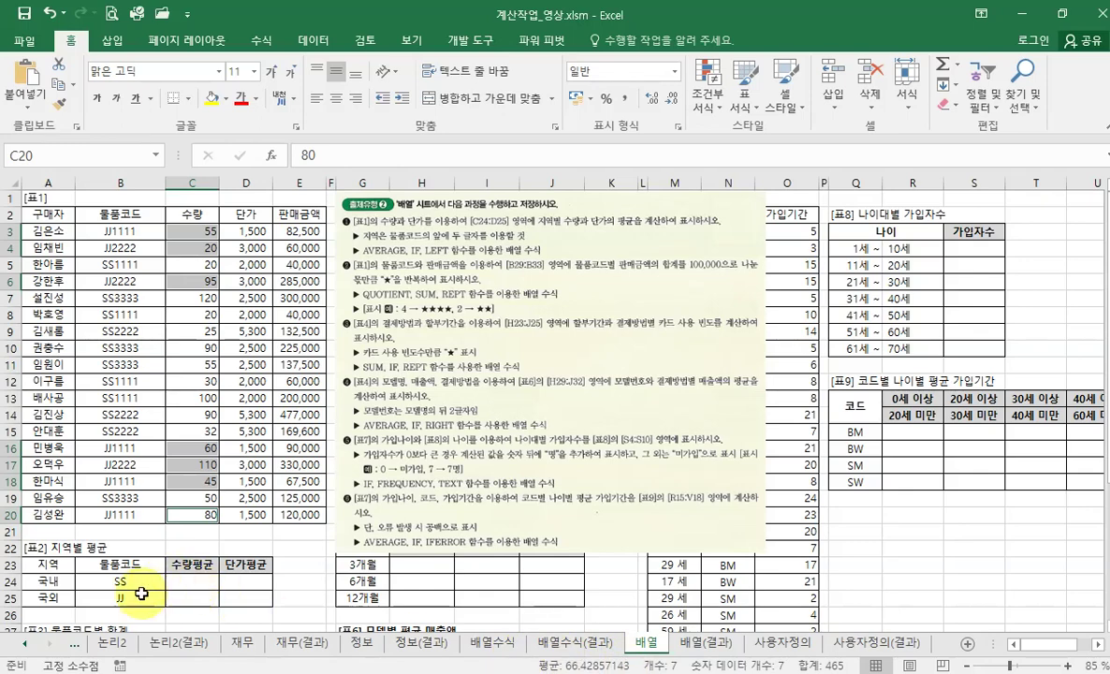
pyautogui.click(200, 586)
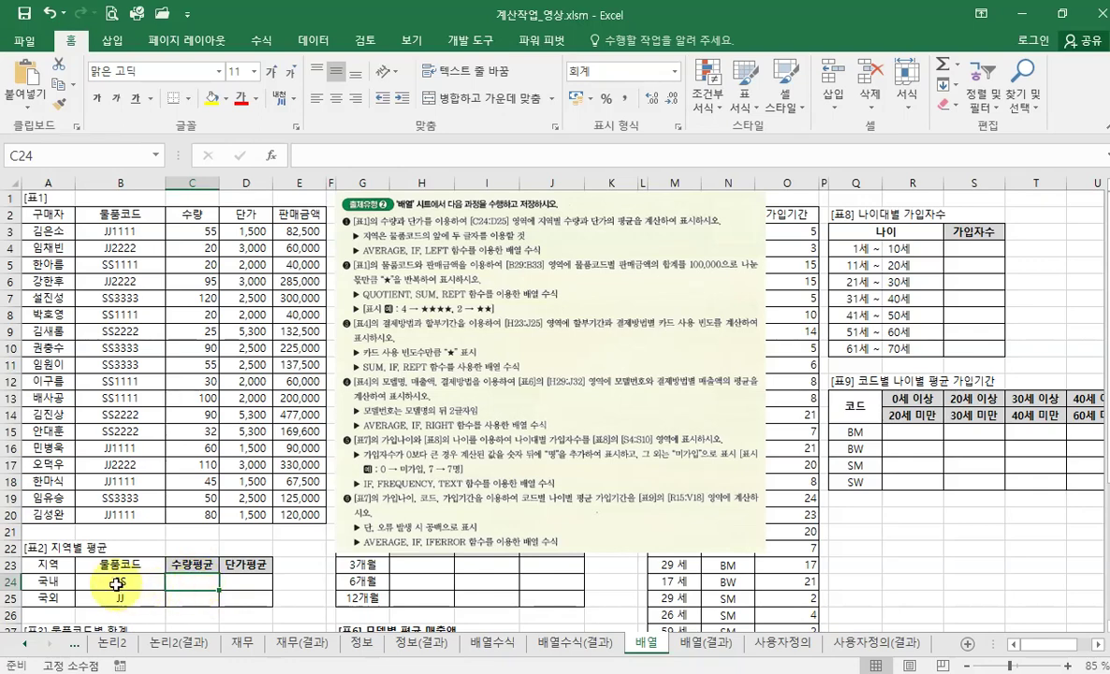
pyautogui.click(206, 601)
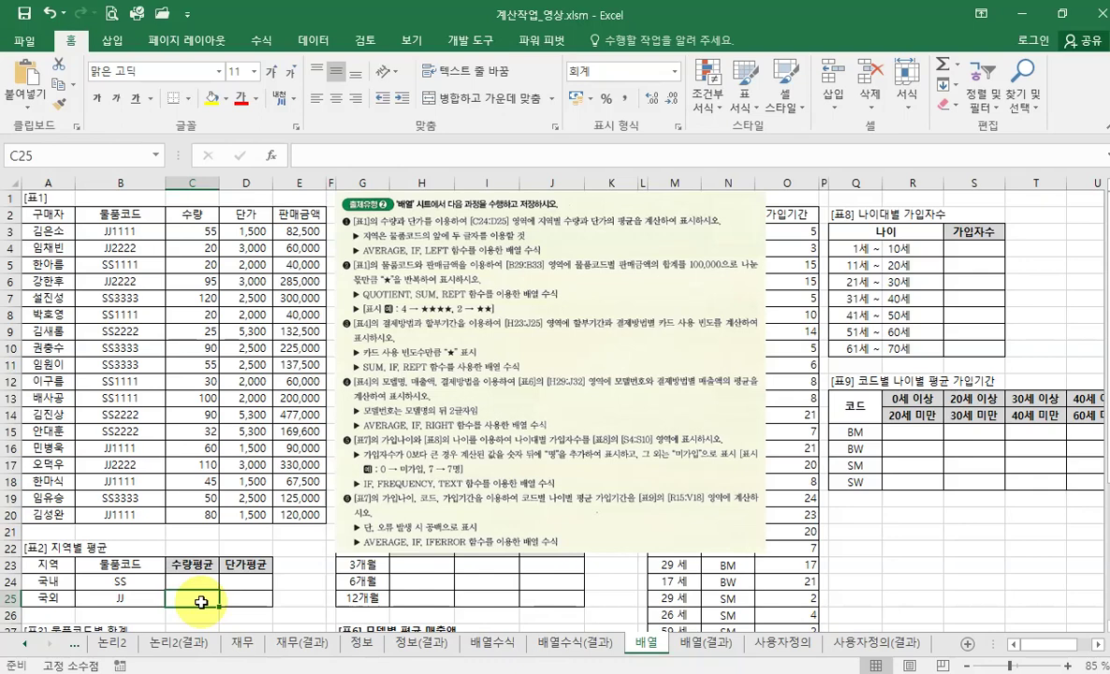
pyautogui.click(239, 583)
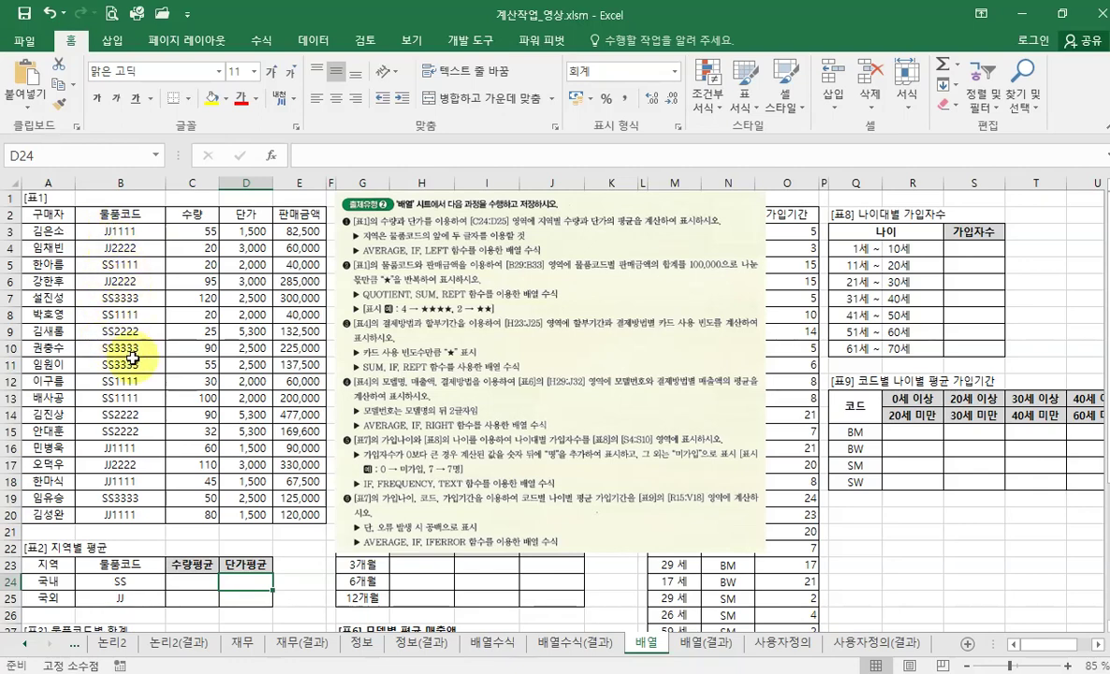
# Step: Start an AVERAGE formula in C24 and nest an IF function inside it, showing the IF function's arguments
pyautogui.click(182, 581)
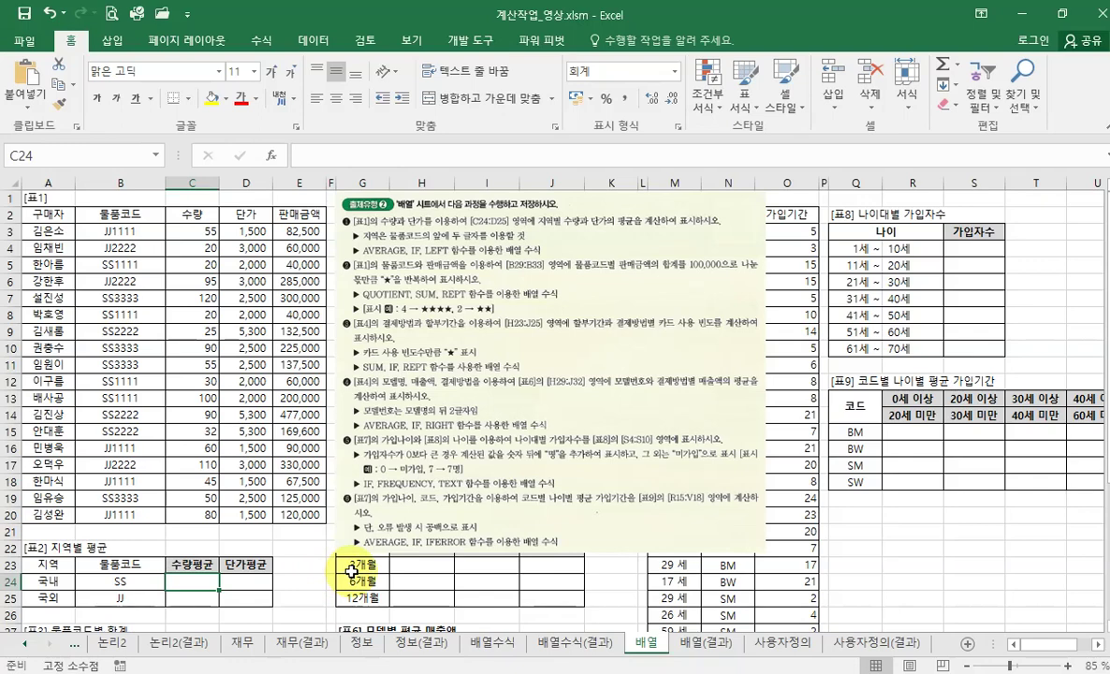
pyautogui.write('=')
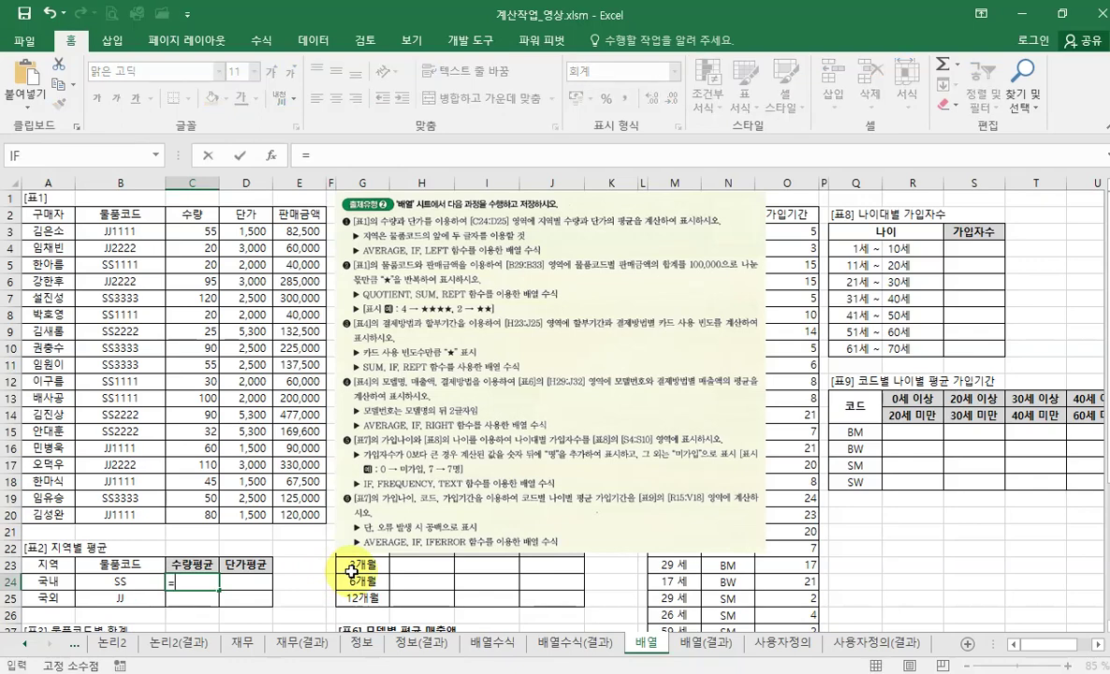
pyautogui.write('av')
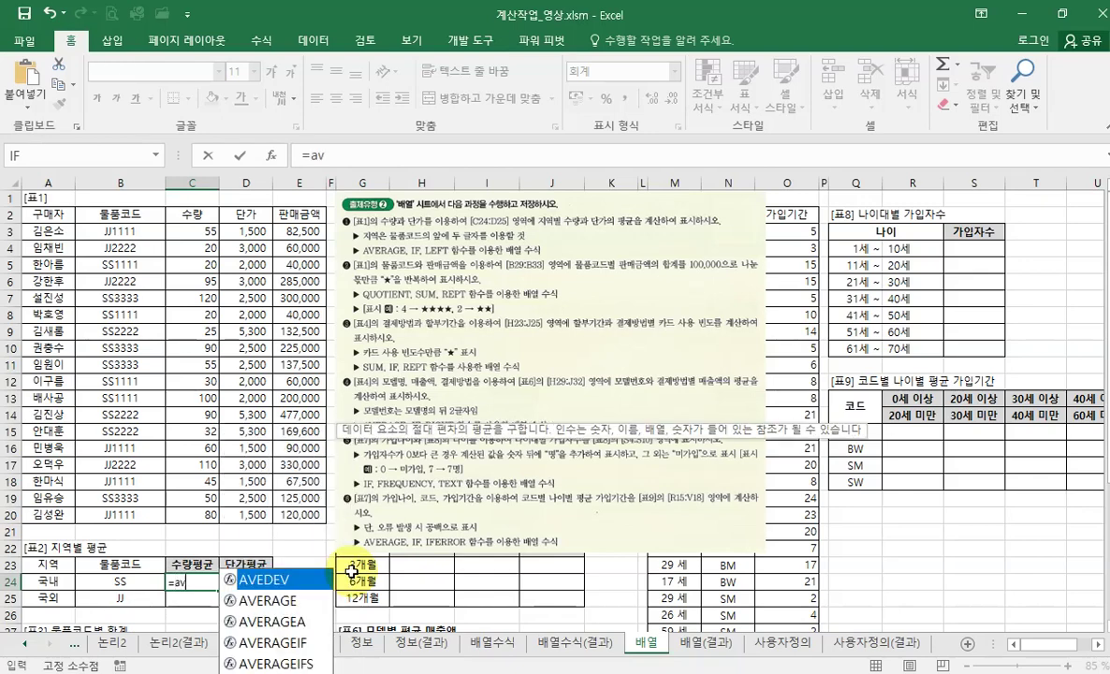
pyautogui.click(276, 603)
pyautogui.doubleClick(276, 602)
pyautogui.click(271, 156)
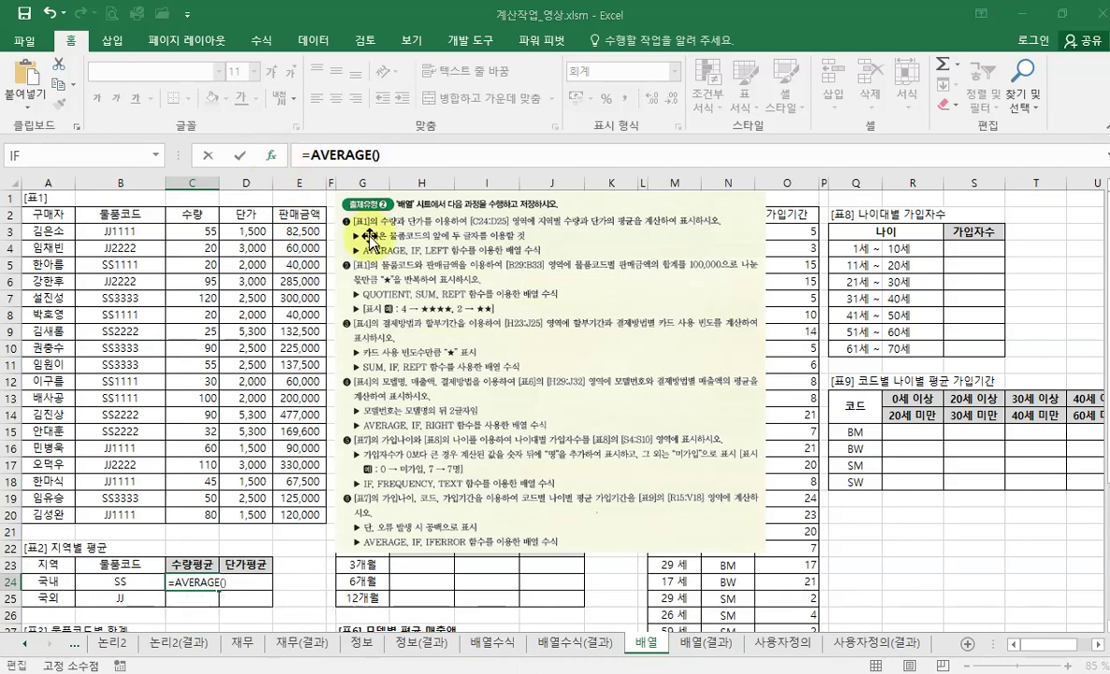
pyautogui.moveTo(521, 343); pyautogui.dragTo(515, 285)
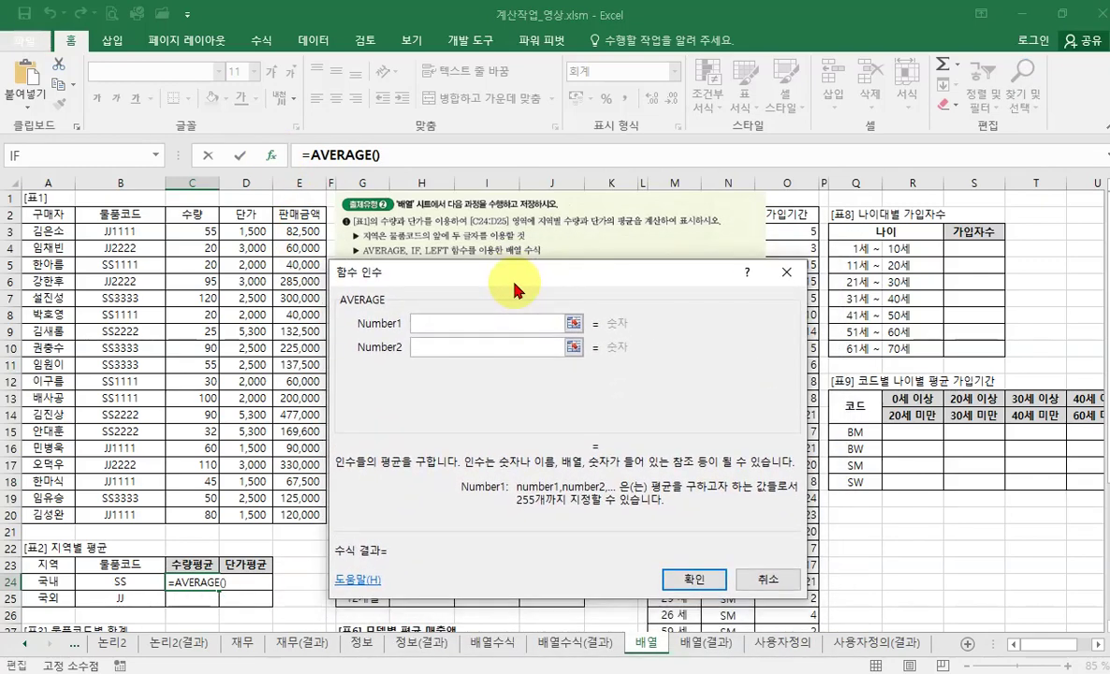
pyautogui.write('if(')
pyautogui.click(378, 154)
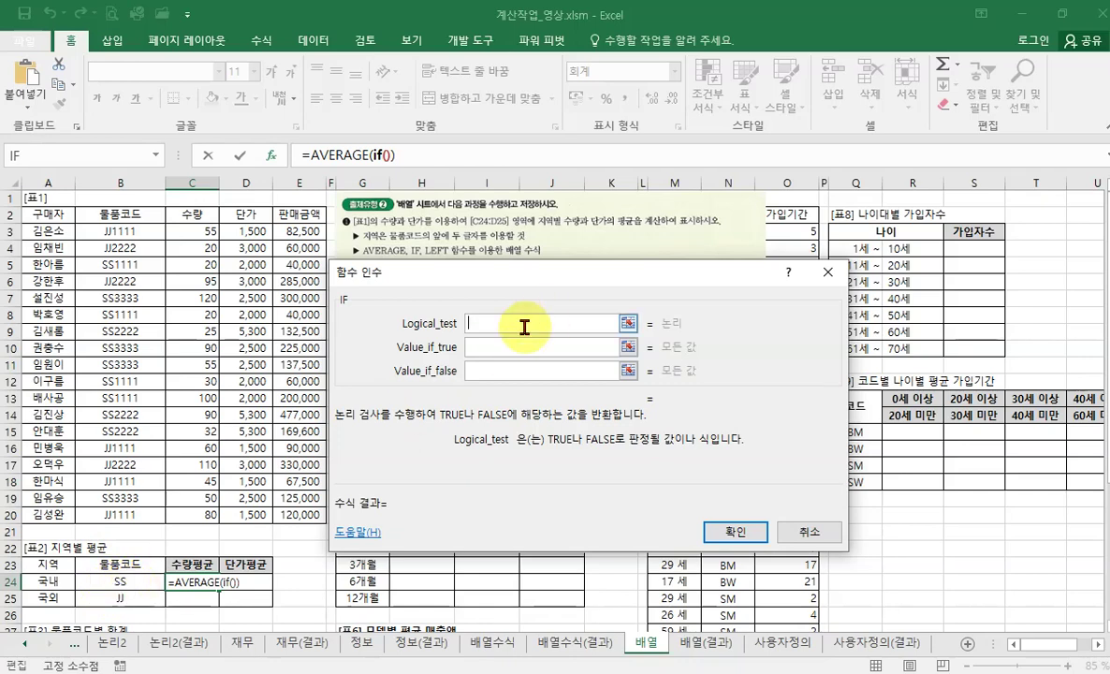
pyautogui.write('()')
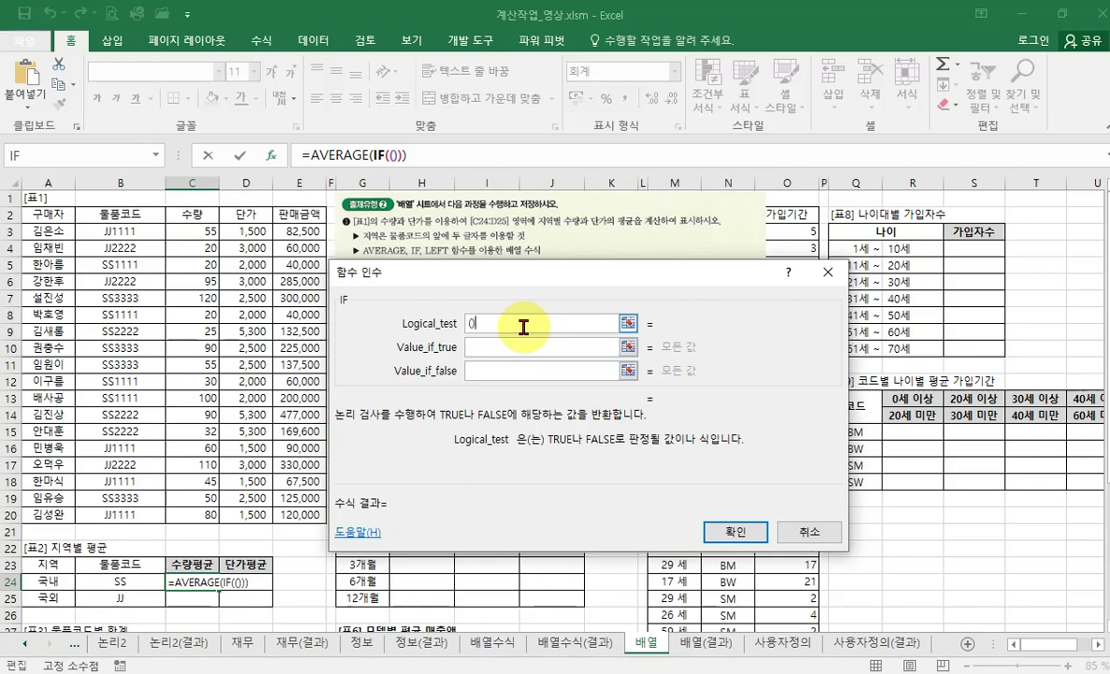
pyautogui.write('*()')
pyautogui.press('BackSpace')
pyautogui.press('BackSpace')
pyautogui.press('BackSpace')
pyautogui.press('BackSpace')
pyautogui.press('BackSpace')
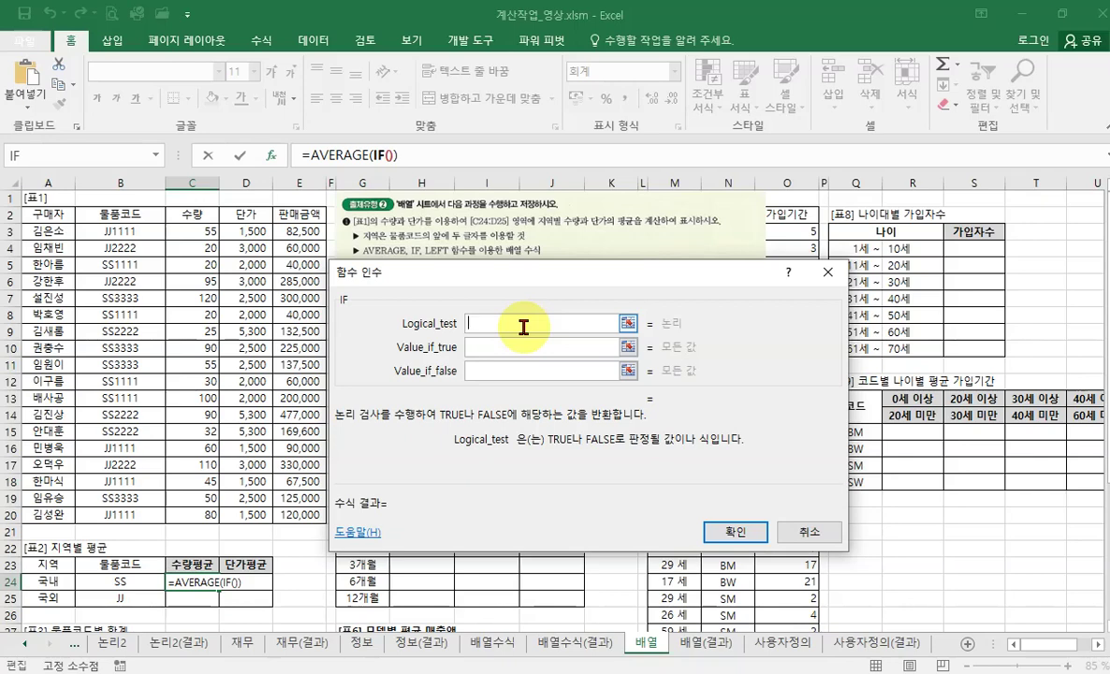
pyautogui.click(483, 346)
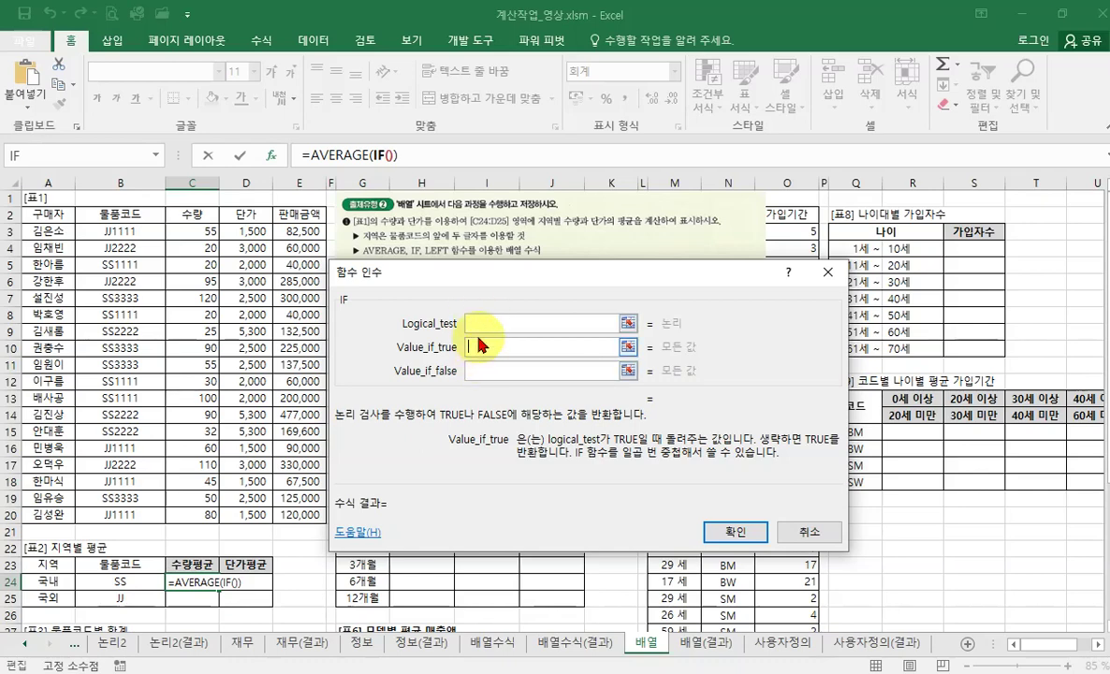
pyautogui.click(485, 325)
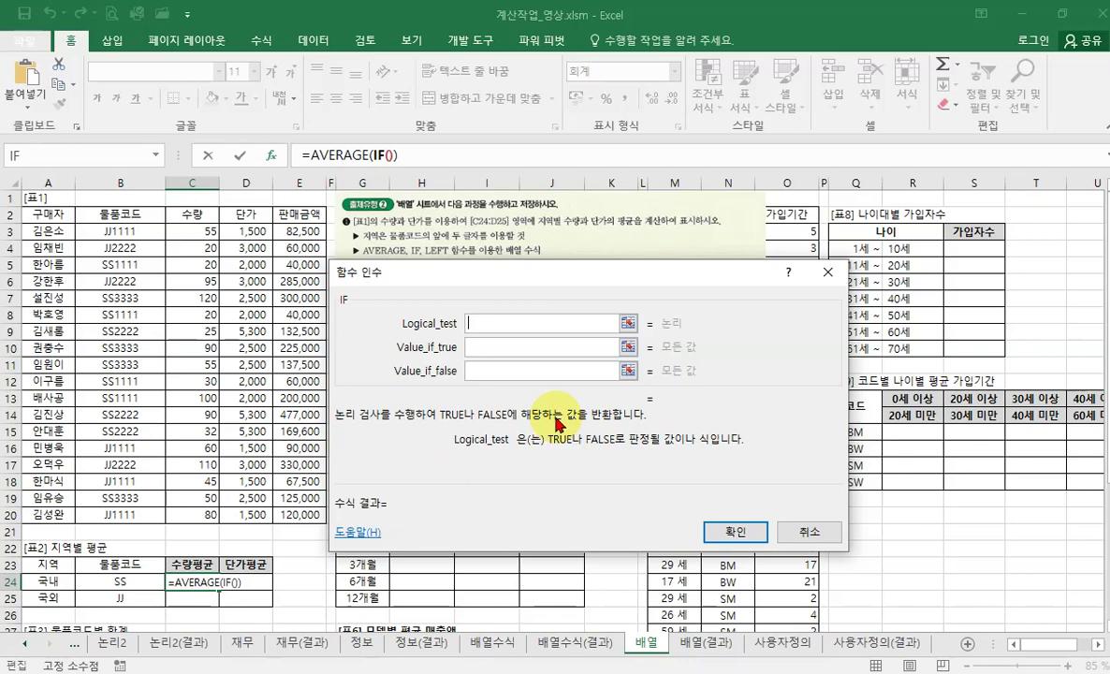
# Step: Nest a LEFT function in the IF logical test with product codes B3:B20 as its text
pyautogui.write('left()')
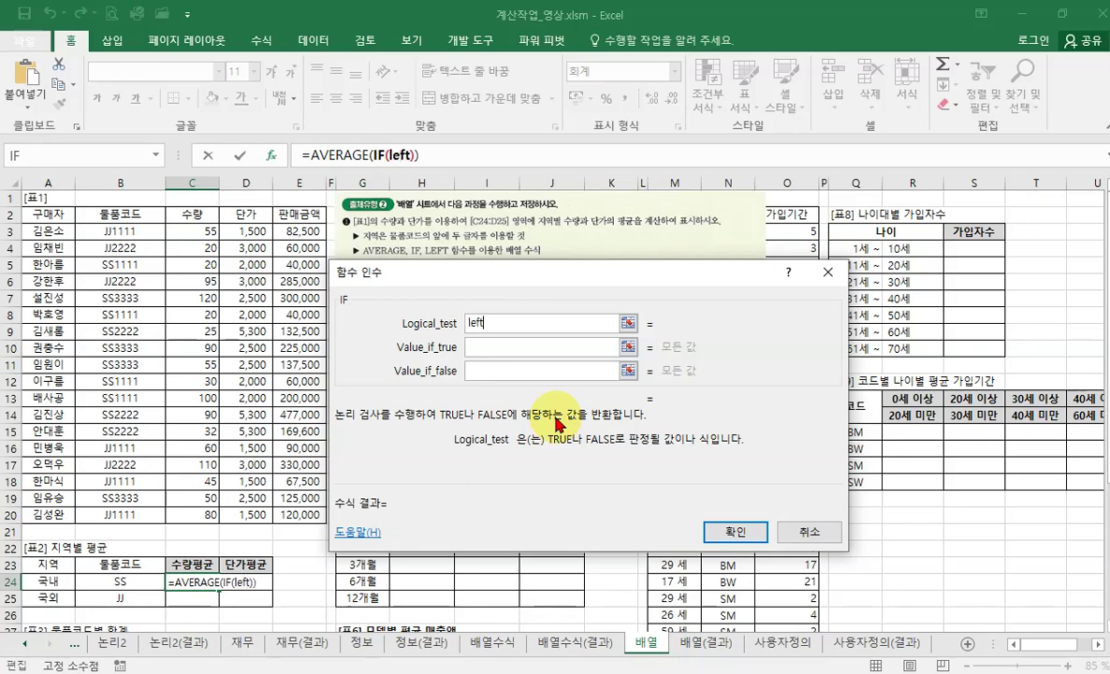
pyautogui.click(377, 153)
pyautogui.click(459, 323)
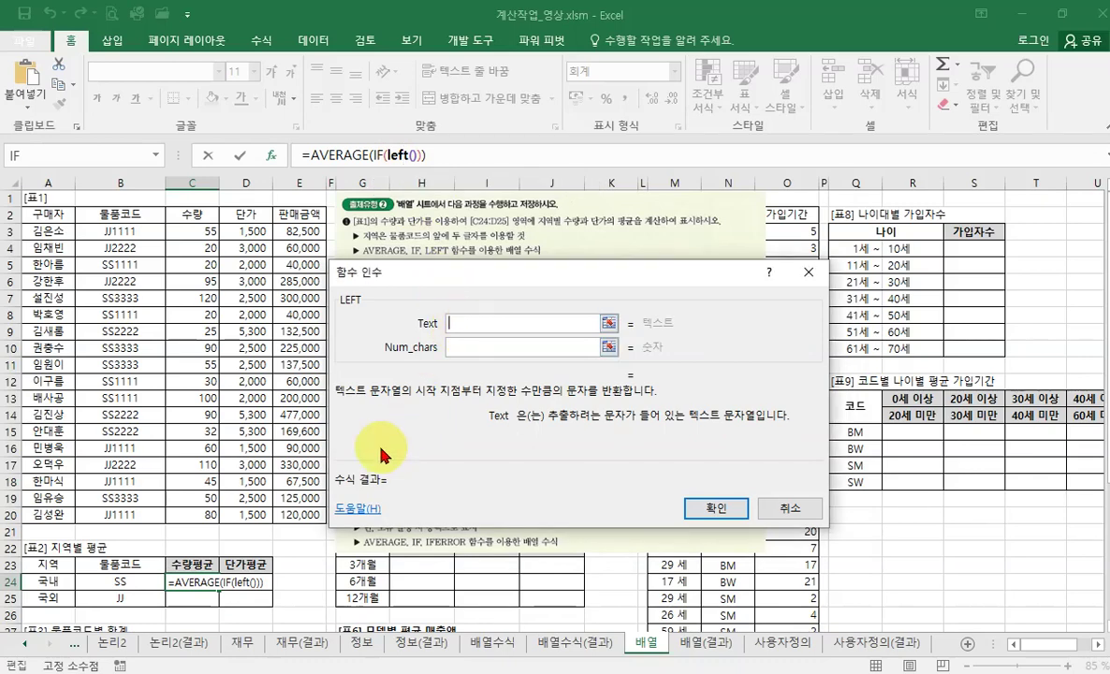
pyautogui.click(129, 234)
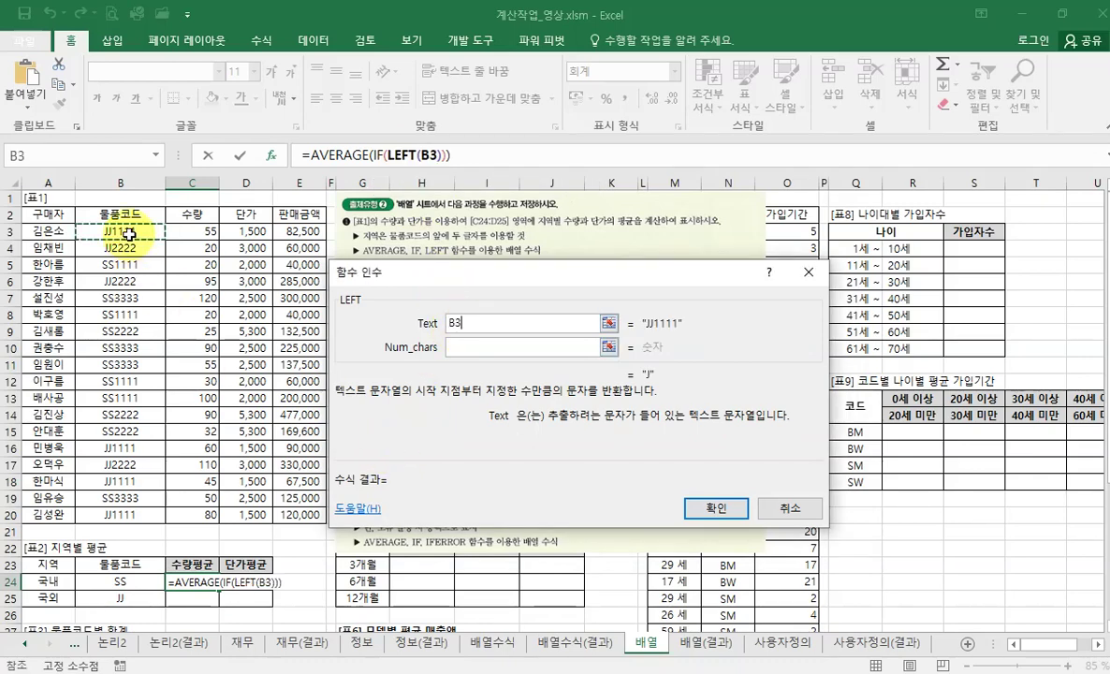
pyautogui.moveTo(129, 234); pyautogui.dragTo(125, 518)
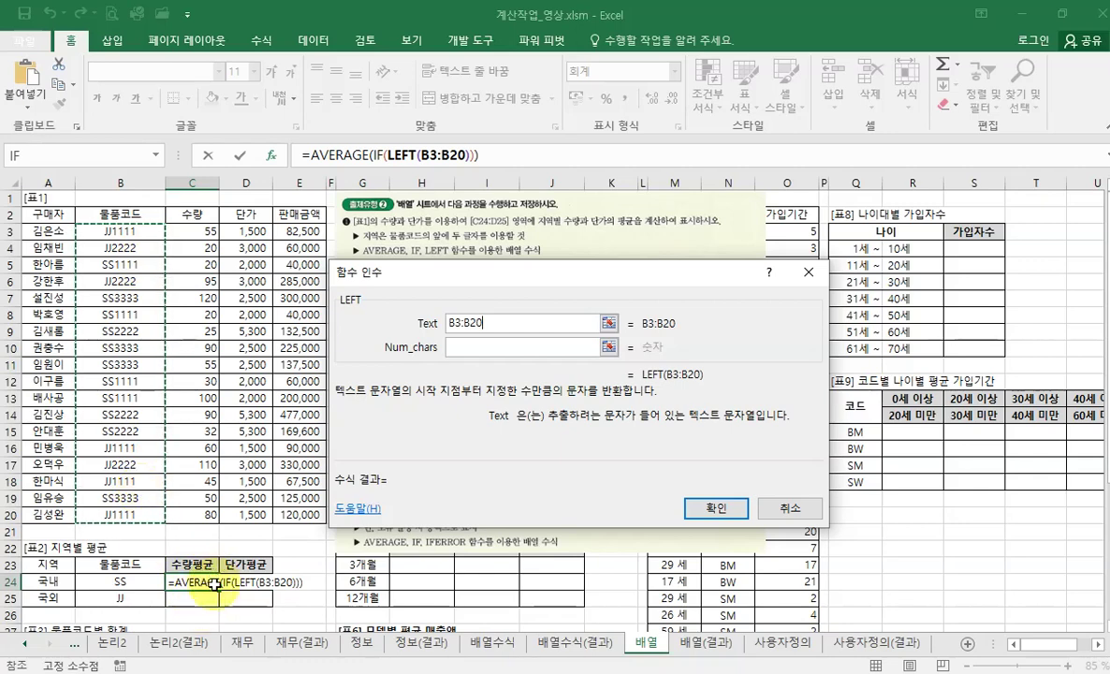
pyautogui.hotkey('ctrl', '2')
pyautogui.moveTo(165, 573); pyautogui.dragTo(221, 592)
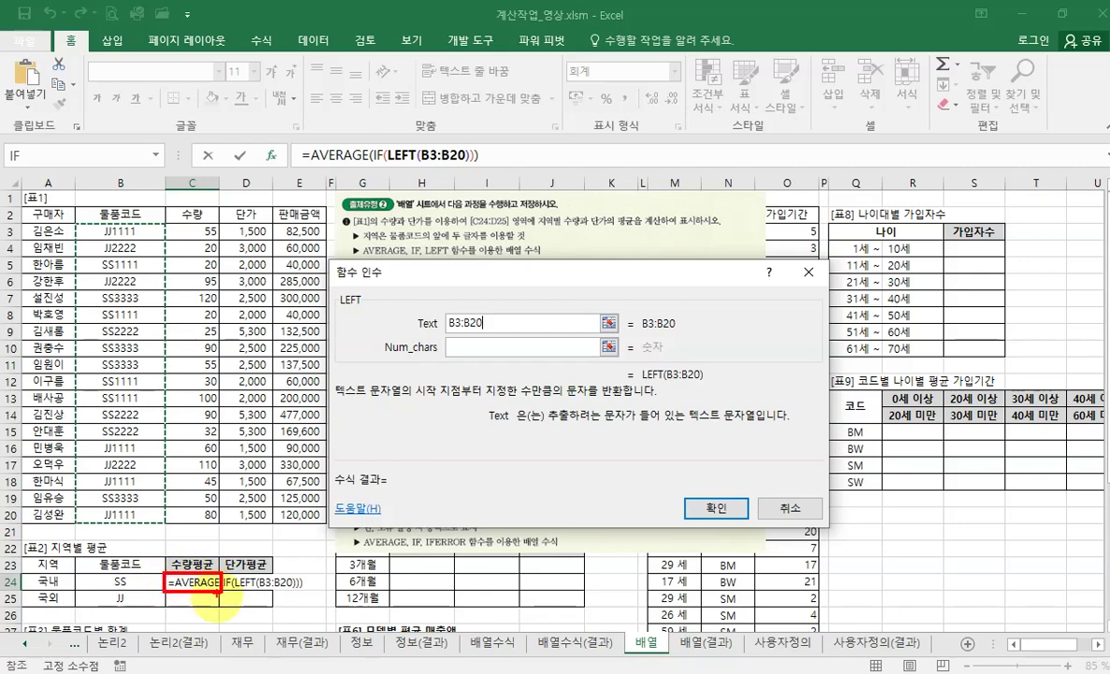
pyautogui.moveTo(216, 582)
pyautogui.mouseDown()
pyautogui.moveTo(217, 612)
pyautogui.moveTo(226, 599)
pyautogui.moveTo(272, 605)
pyautogui.mouseUp()
pyautogui.moveTo(261, 597); pyautogui.dragTo(262, 610)
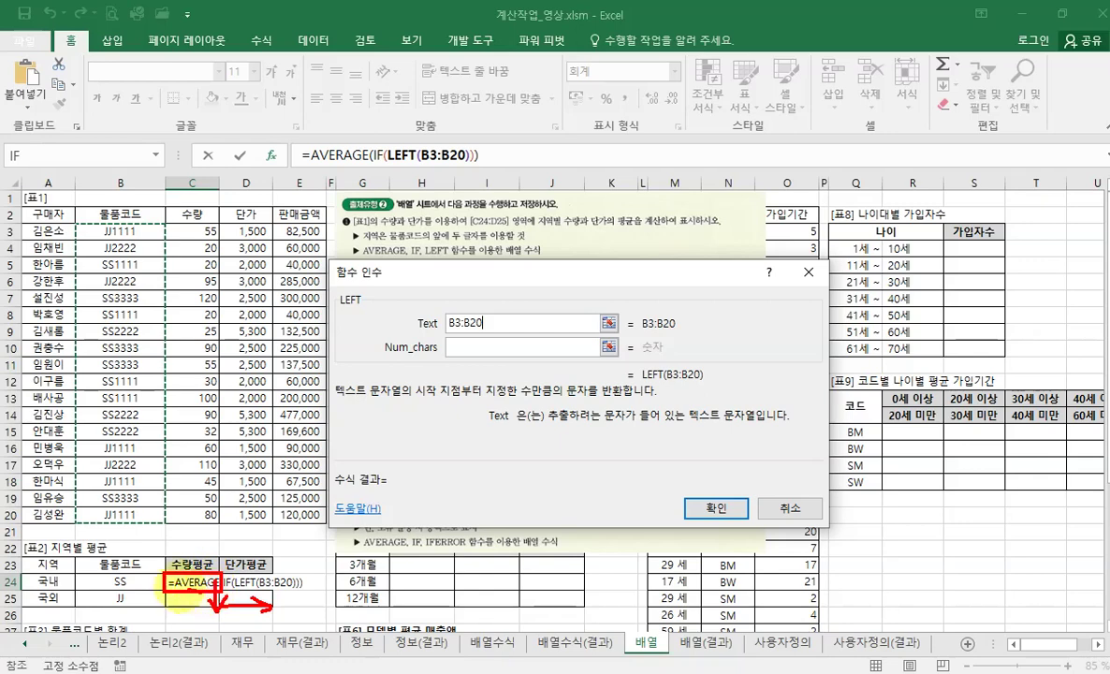
pyautogui.moveTo(184, 591); pyautogui.dragTo(192, 597)
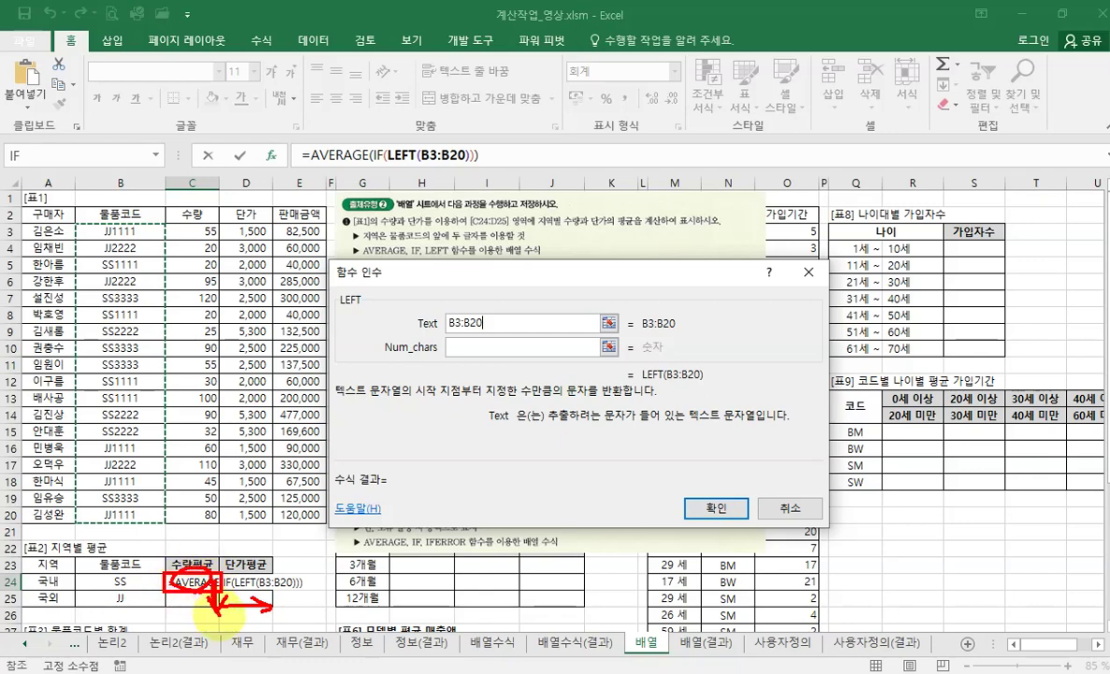
pyautogui.moveTo(217, 604); pyautogui.dragTo(279, 613)
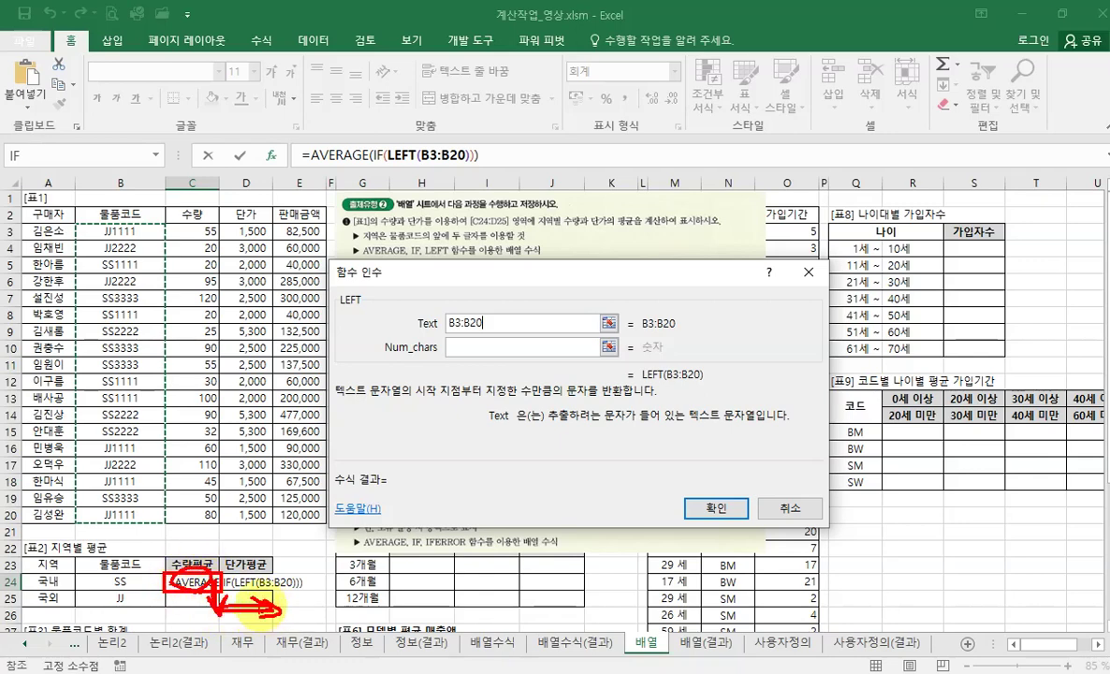
pyautogui.moveTo(70, 222)
pyautogui.mouseDown()
pyautogui.moveTo(149, 446)
pyautogui.moveTo(158, 513)
pyautogui.mouseUp()
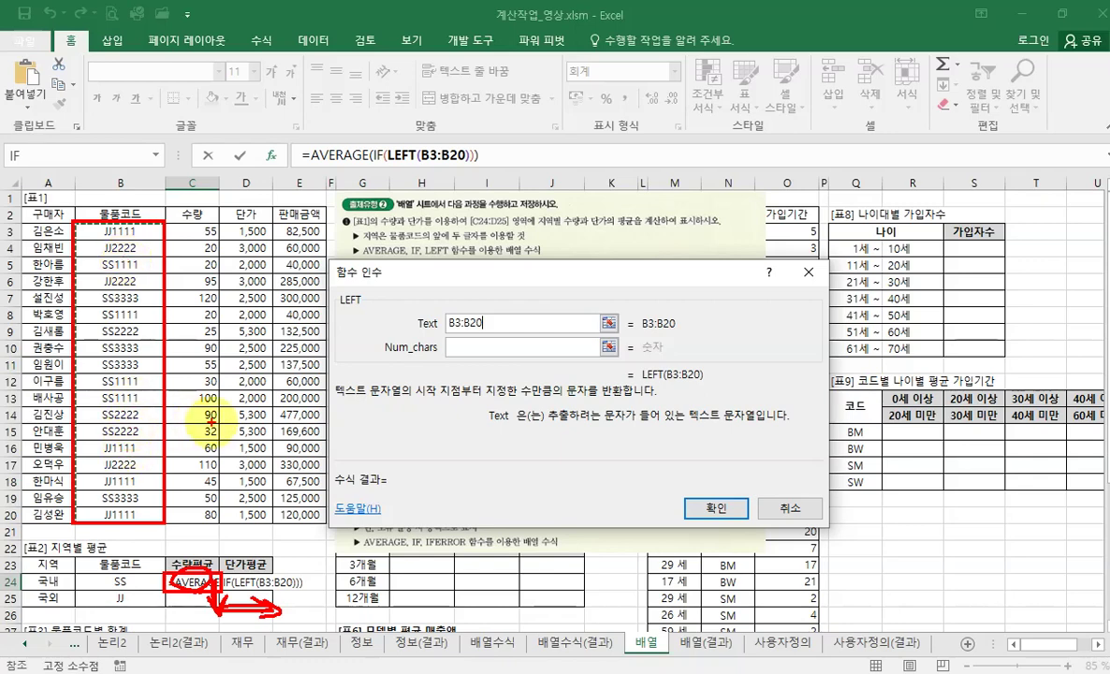
pyautogui.moveTo(159, 322)
pyautogui.mouseDown()
pyautogui.moveTo(147, 345)
pyautogui.moveTo(140, 323)
pyautogui.mouseUp()
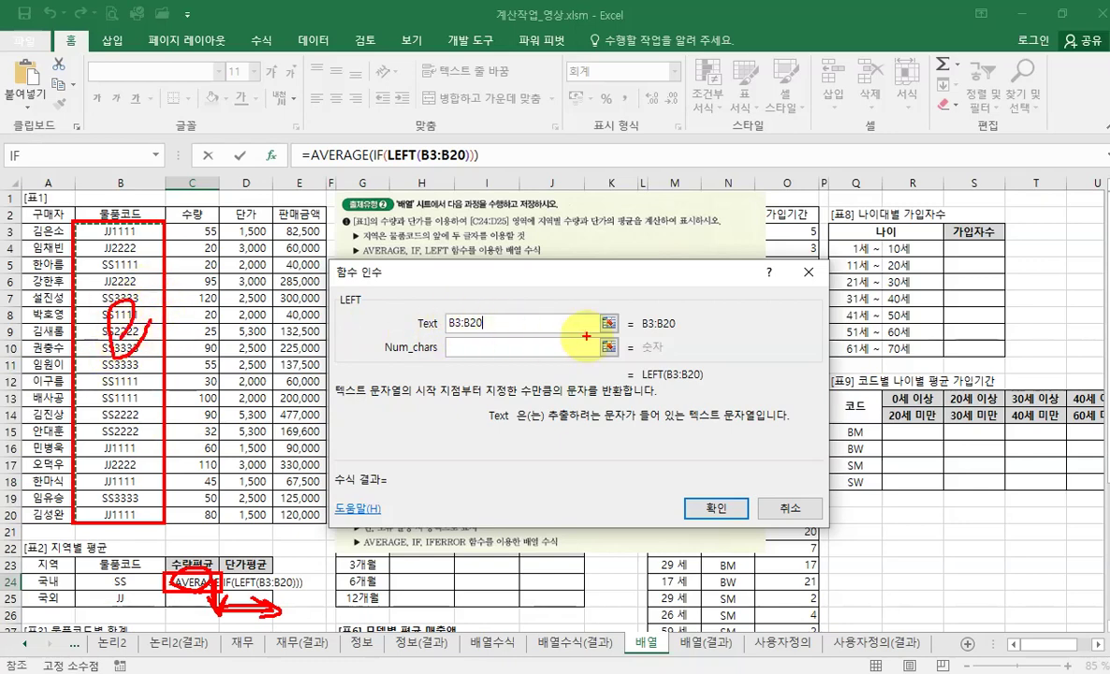
pyautogui.press('Escape')
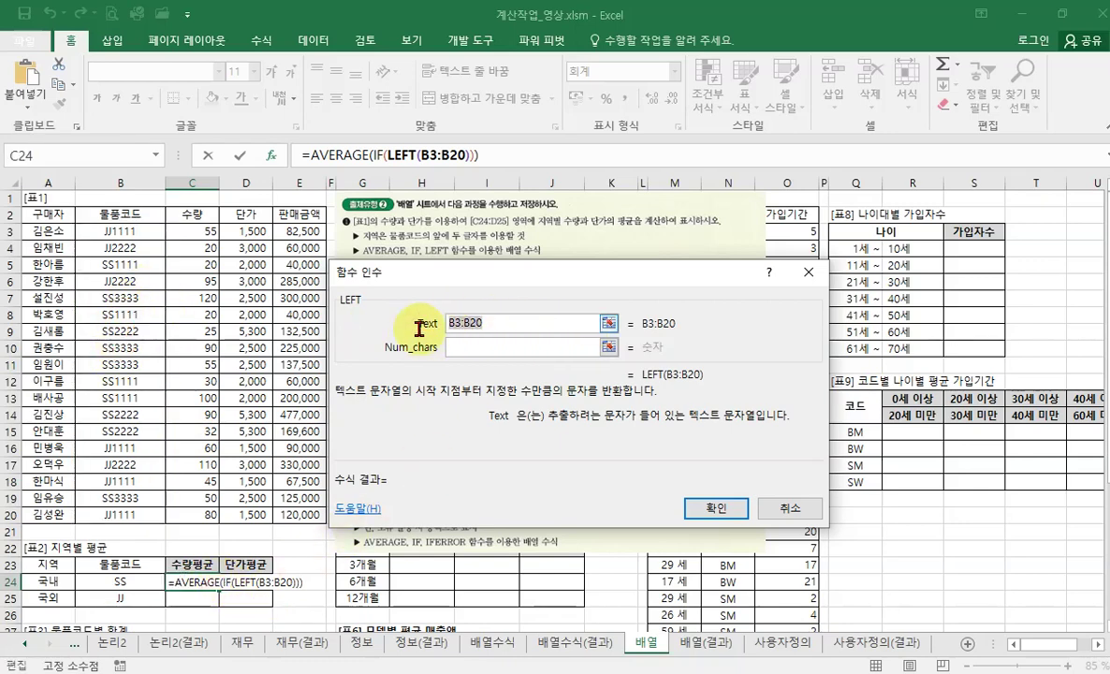
# Step: Make the LEFT text range absolute as $B$3:$B$20 and set its number of characters to 2
pyautogui.press('F4')
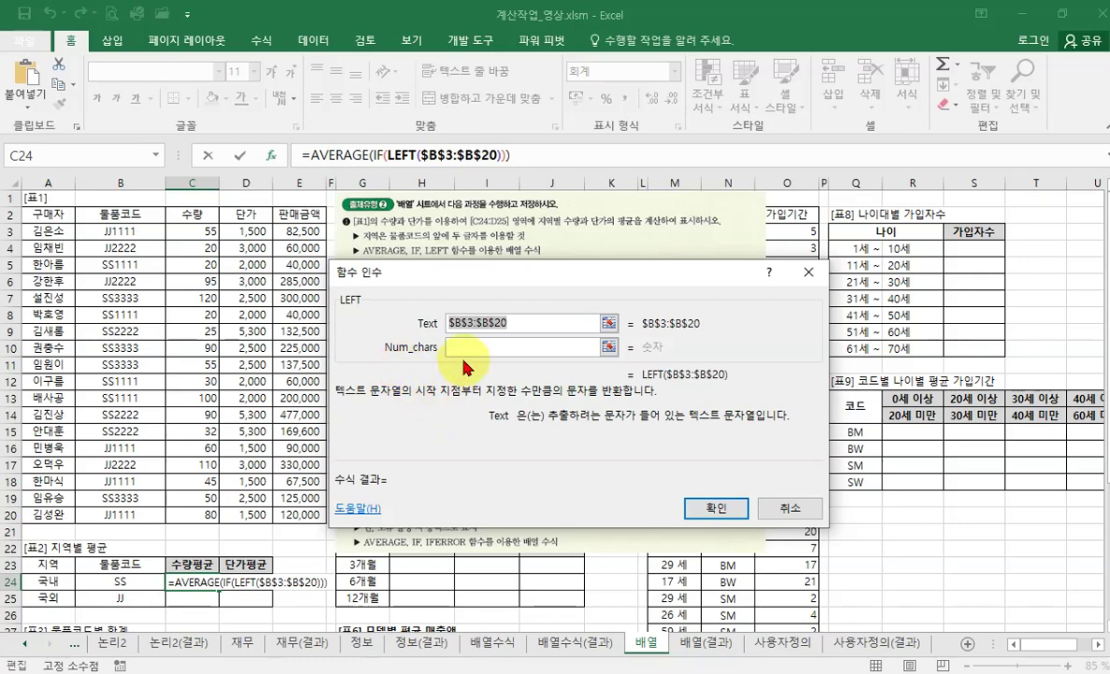
pyautogui.click(453, 348)
pyautogui.write('2')
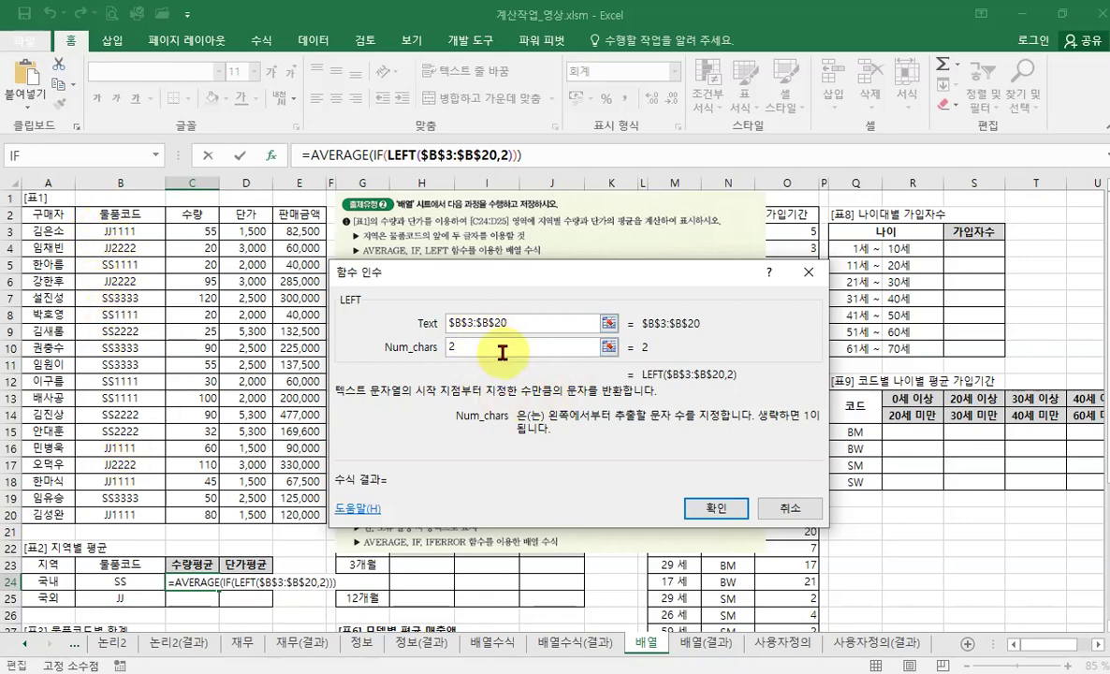
# Step: Return to the IF arguments and complete the logical test as LEFT($B$3:$B$20,2)=$B24
pyautogui.click(379, 157)
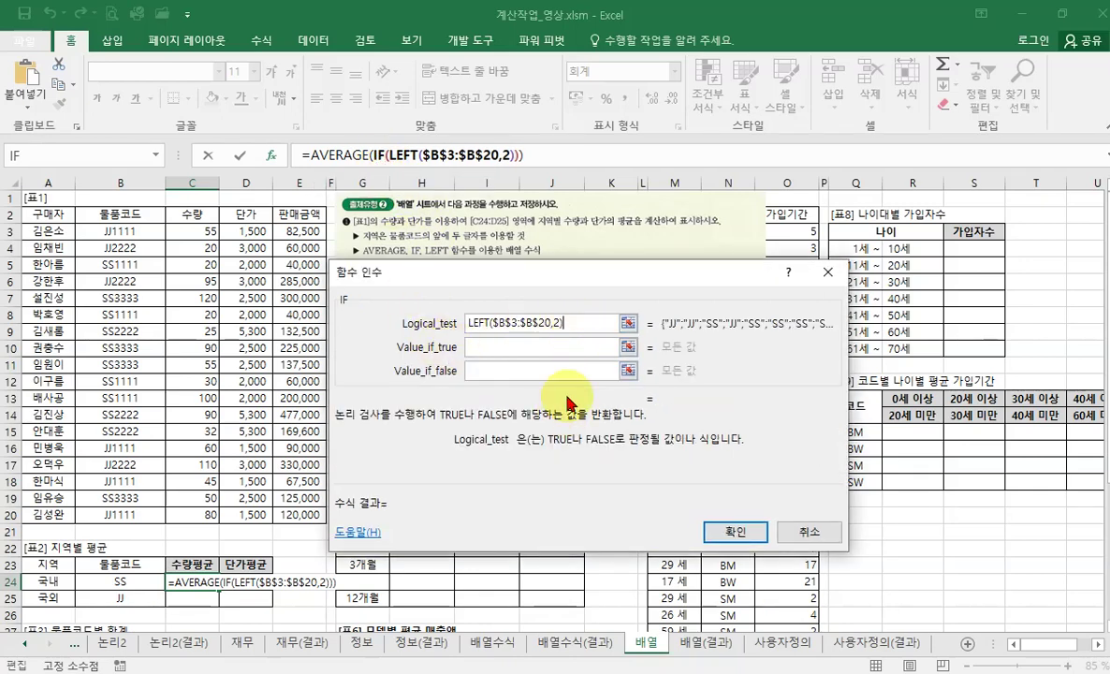
pyautogui.write('=')
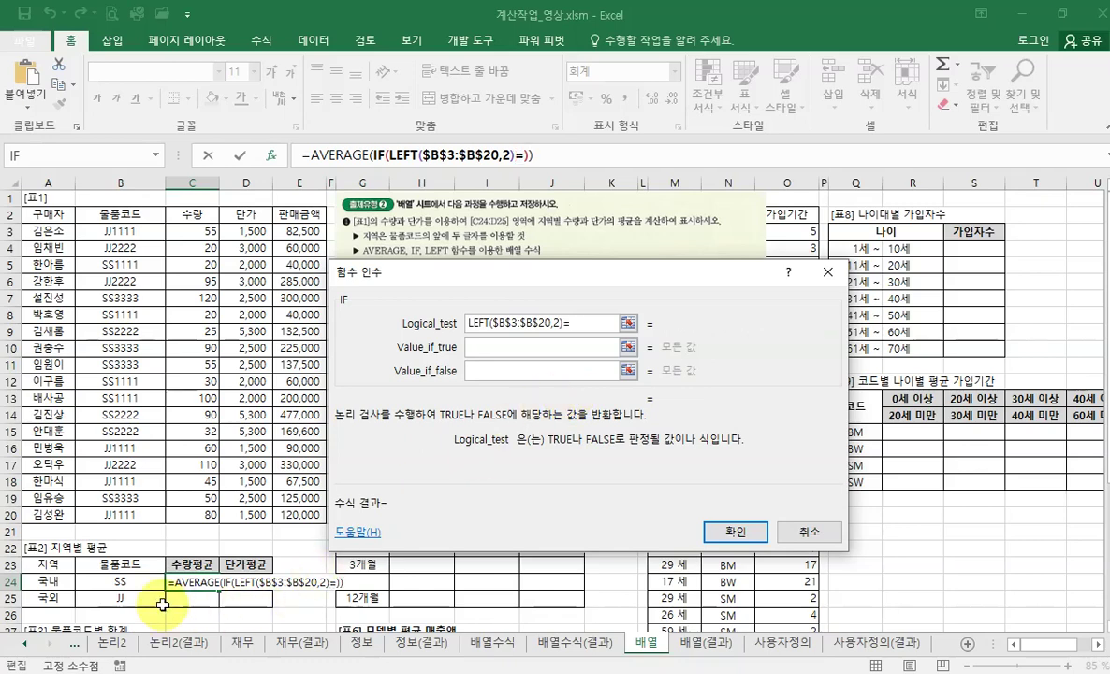
pyautogui.click(141, 582)
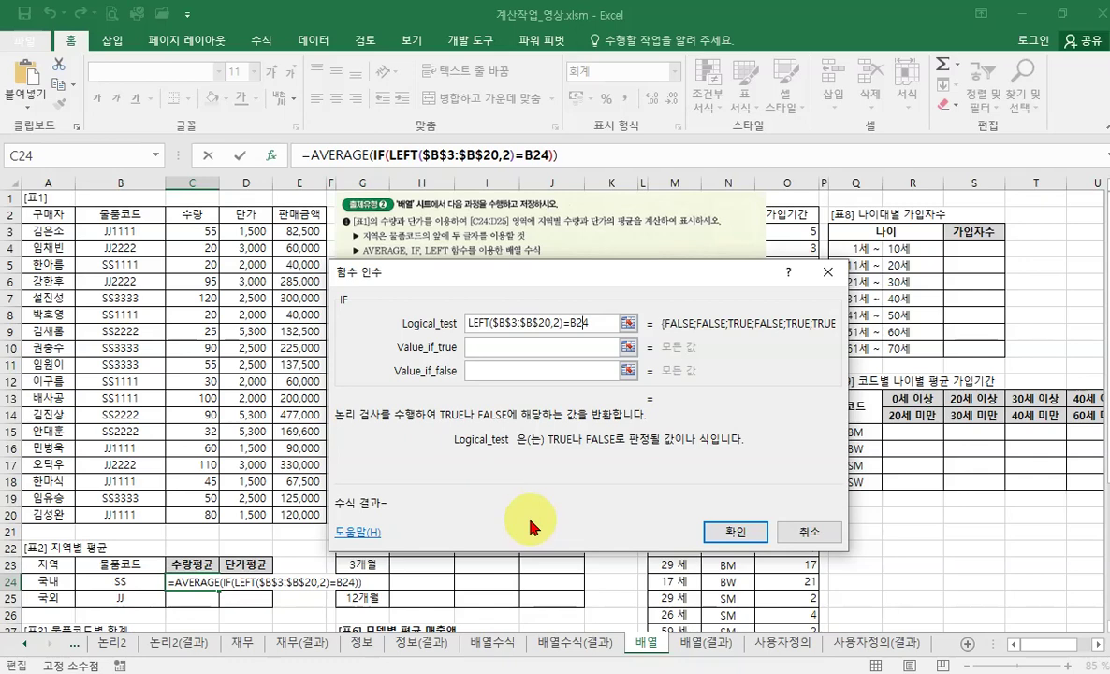
pyautogui.press('F4')
pyautogui.press('F4')
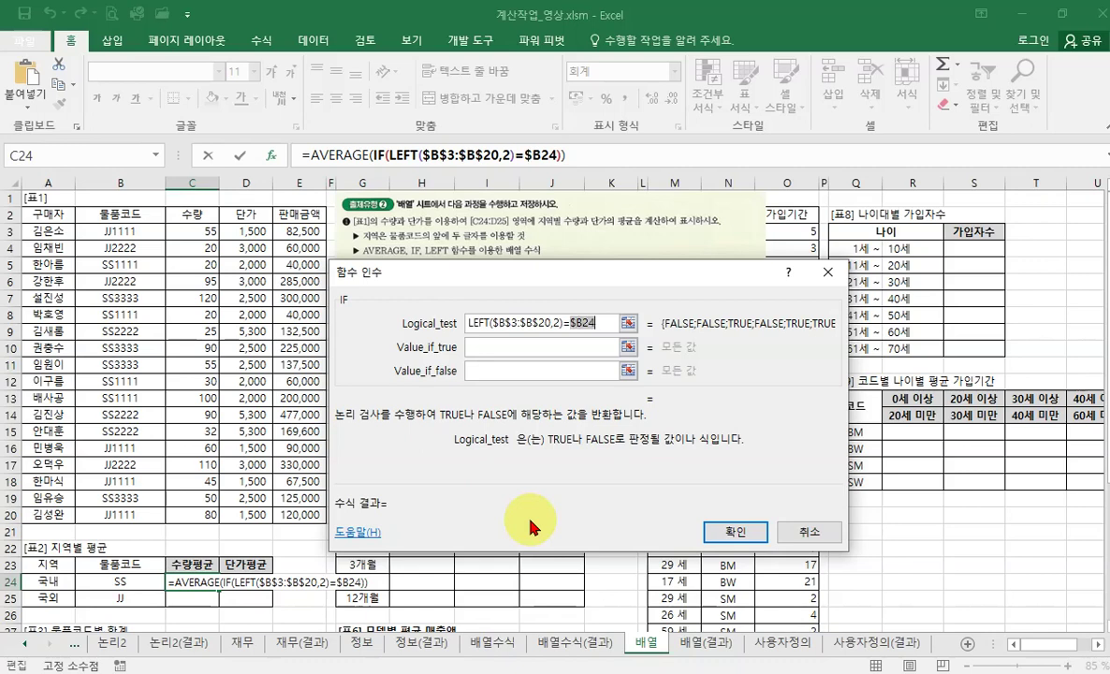
# Step: Set the IF function's Value_if_true argument to the quantity range C3:C20
pyautogui.click(577, 348)
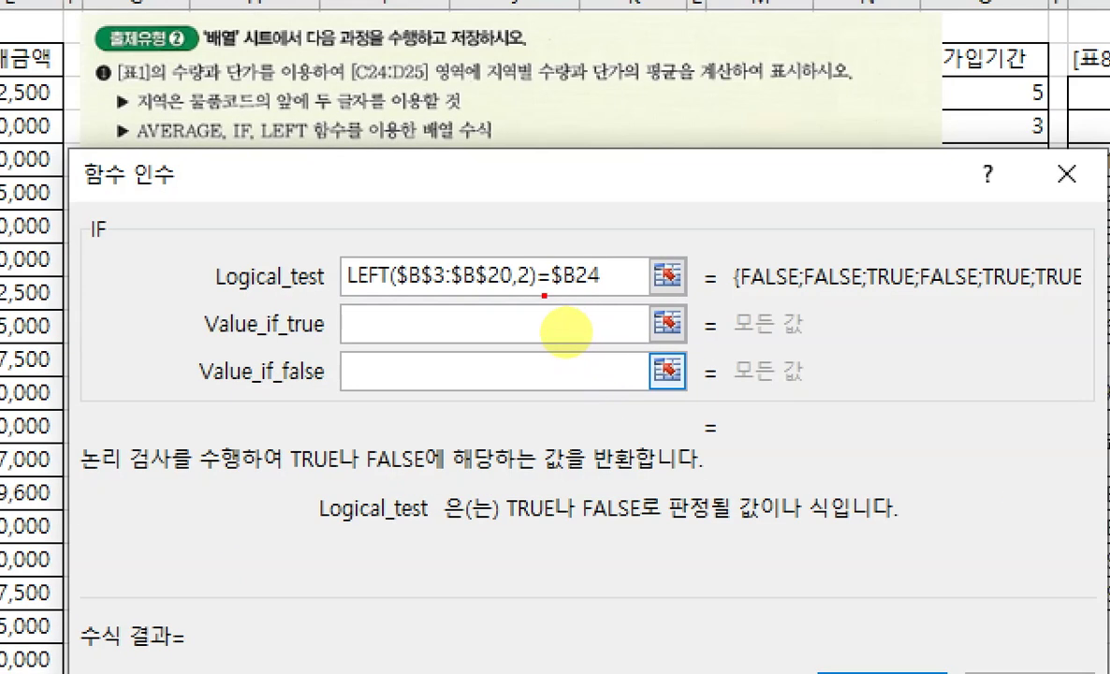
pyautogui.moveTo(544, 296); pyautogui.dragTo(625, 288)
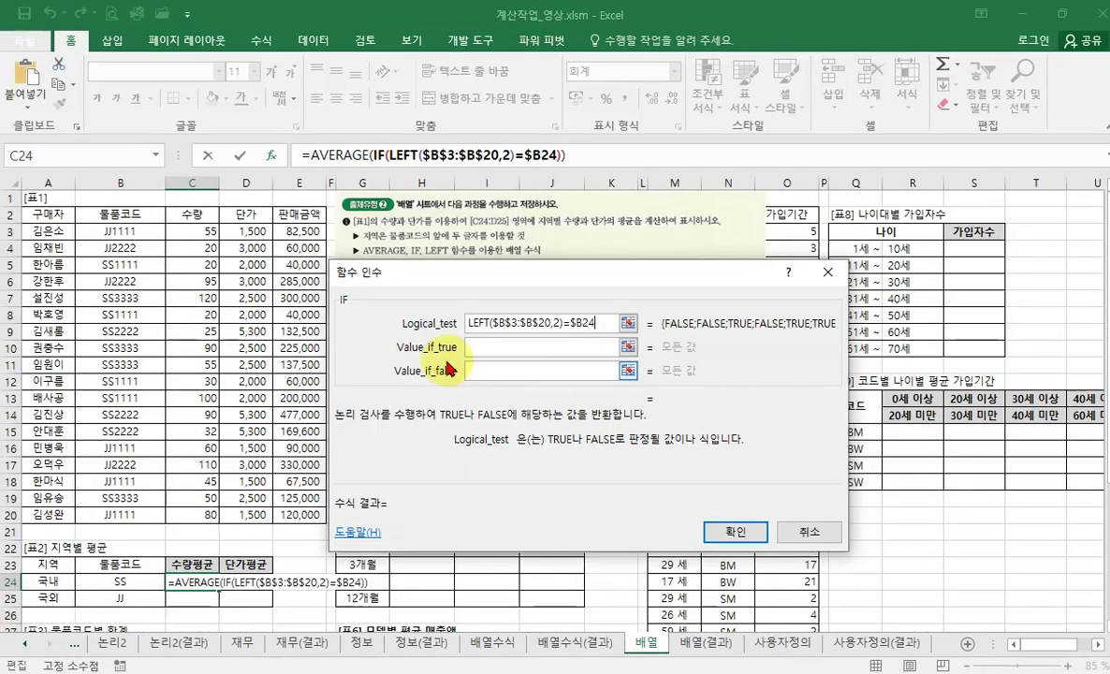
pyautogui.click(381, 337)
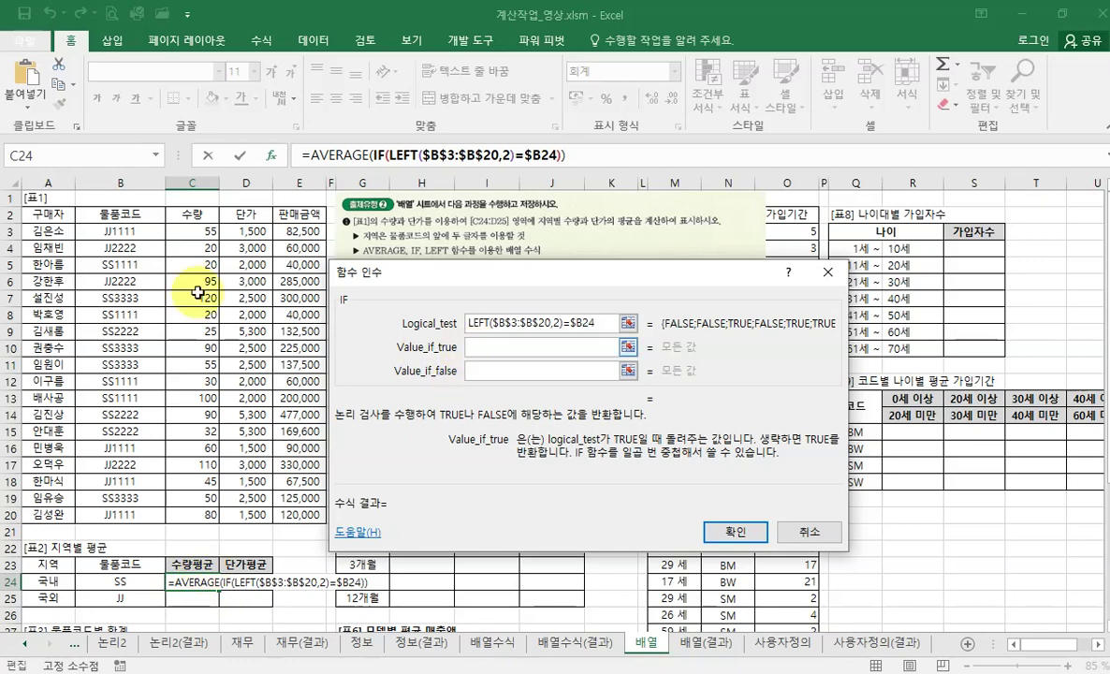
pyautogui.moveTo(190, 236); pyautogui.dragTo(186, 510)
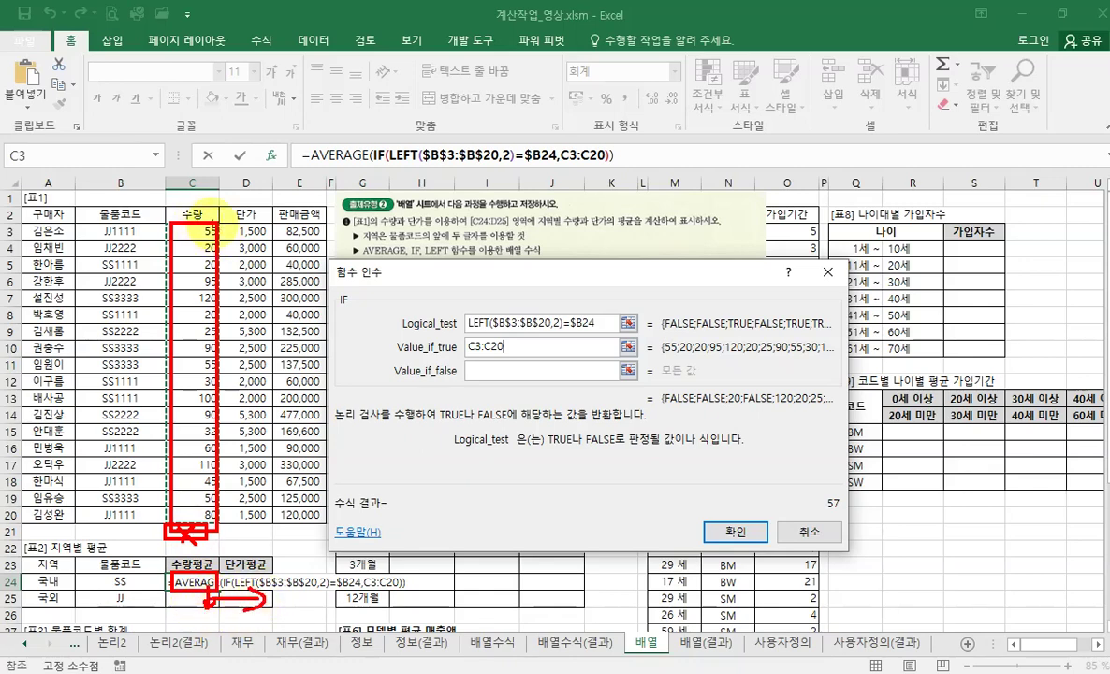
pyautogui.moveTo(221, 221)
pyautogui.mouseDown()
pyautogui.moveTo(277, 229)
pyautogui.moveTo(277, 533)
pyautogui.moveTo(227, 483)
pyautogui.mouseUp()
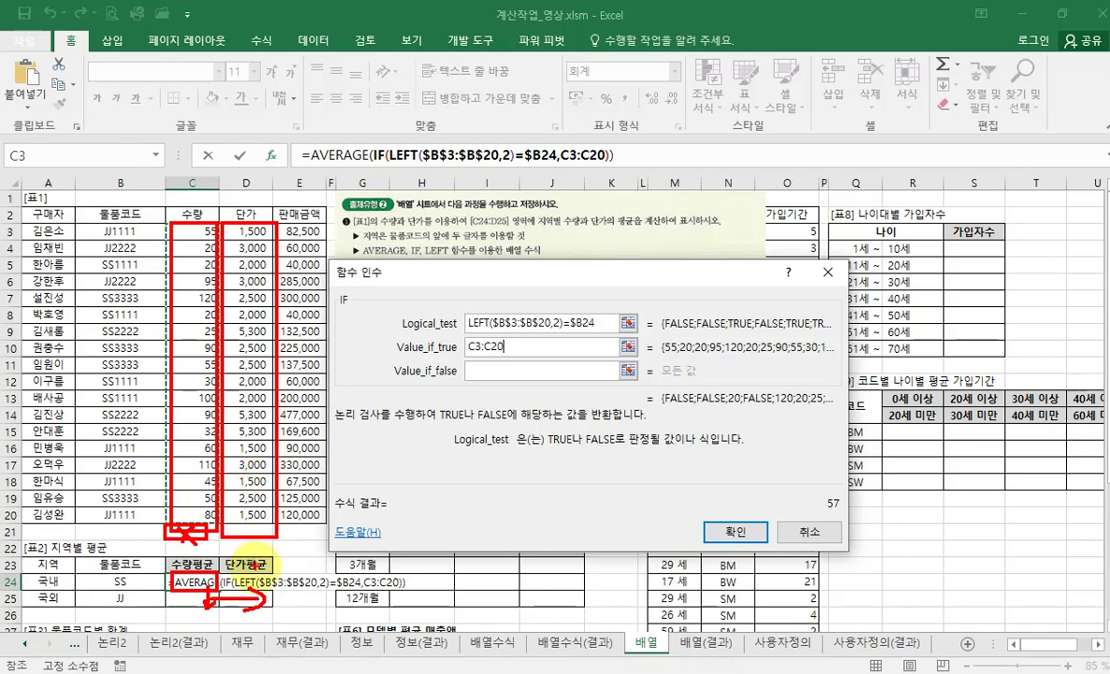
pyautogui.moveTo(241, 548); pyautogui.dragTo(254, 560)
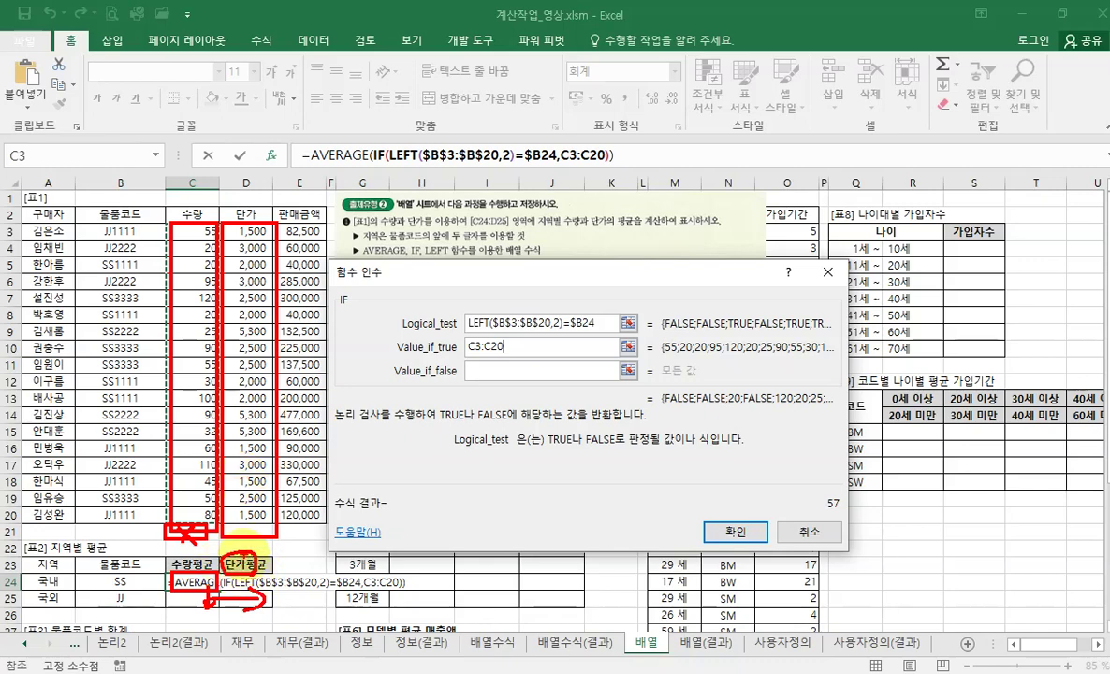
pyautogui.moveTo(173, 226)
pyautogui.mouseDown()
pyautogui.moveTo(217, 258)
pyautogui.moveTo(218, 535)
pyautogui.mouseUp()
pyautogui.moveTo(206, 400); pyautogui.dragTo(253, 408)
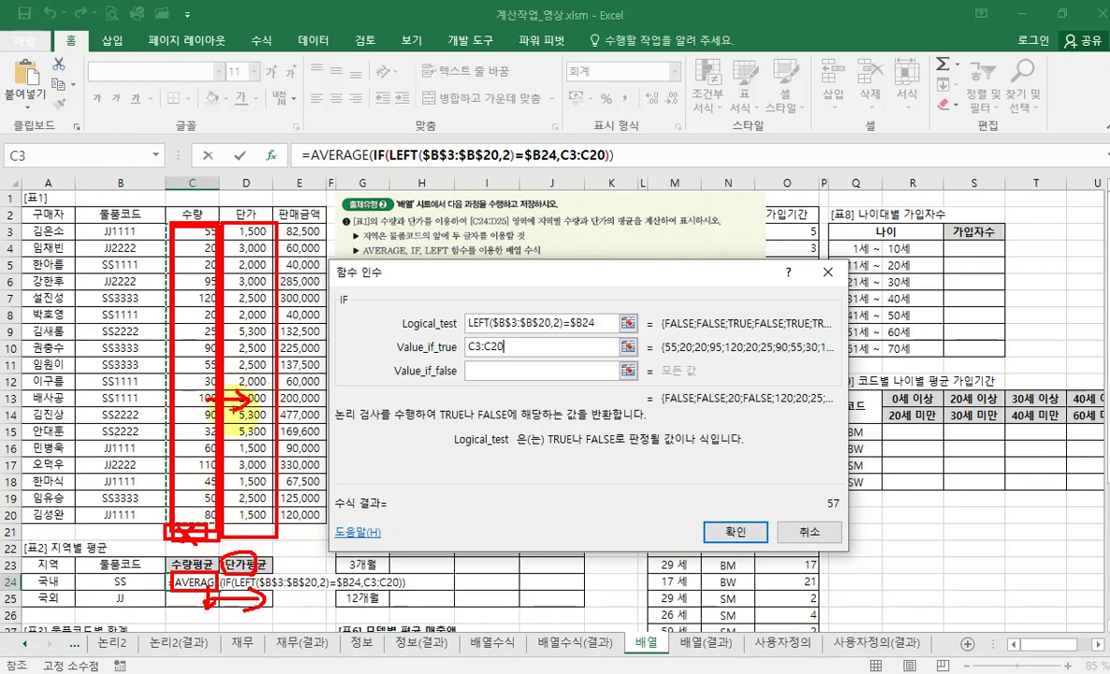
pyautogui.moveTo(206, 604)
pyautogui.mouseDown()
pyautogui.moveTo(269, 603)
pyautogui.moveTo(234, 620)
pyautogui.mouseUp()
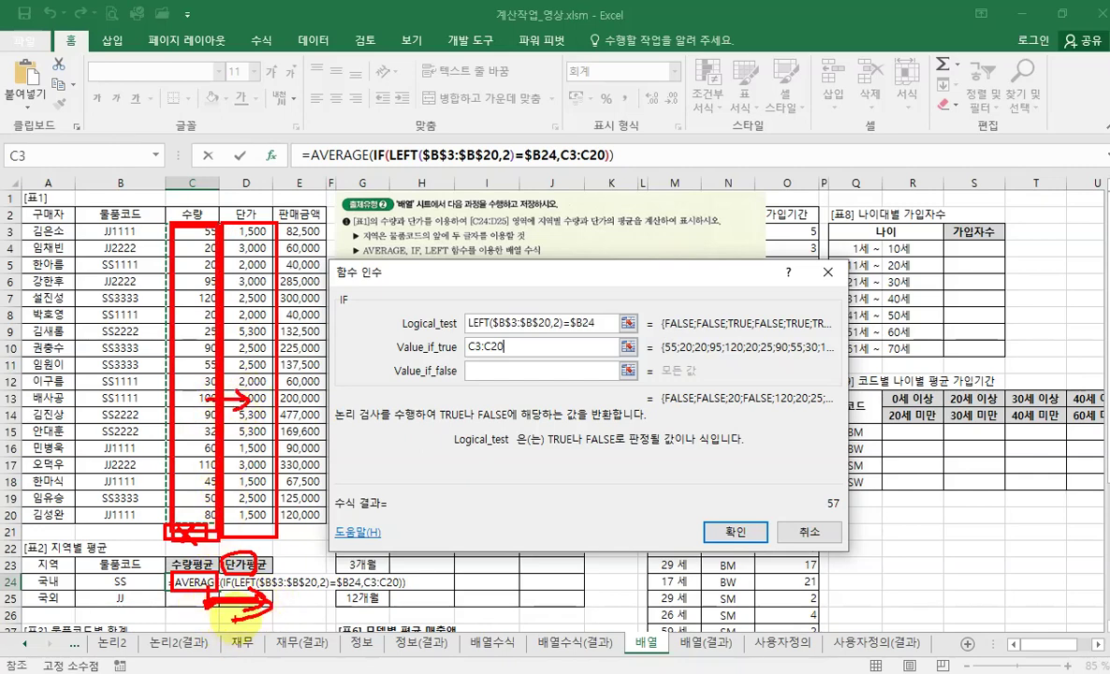
pyautogui.moveTo(206, 406)
pyautogui.mouseDown()
pyautogui.moveTo(247, 407)
pyautogui.moveTo(225, 424)
pyautogui.mouseUp()
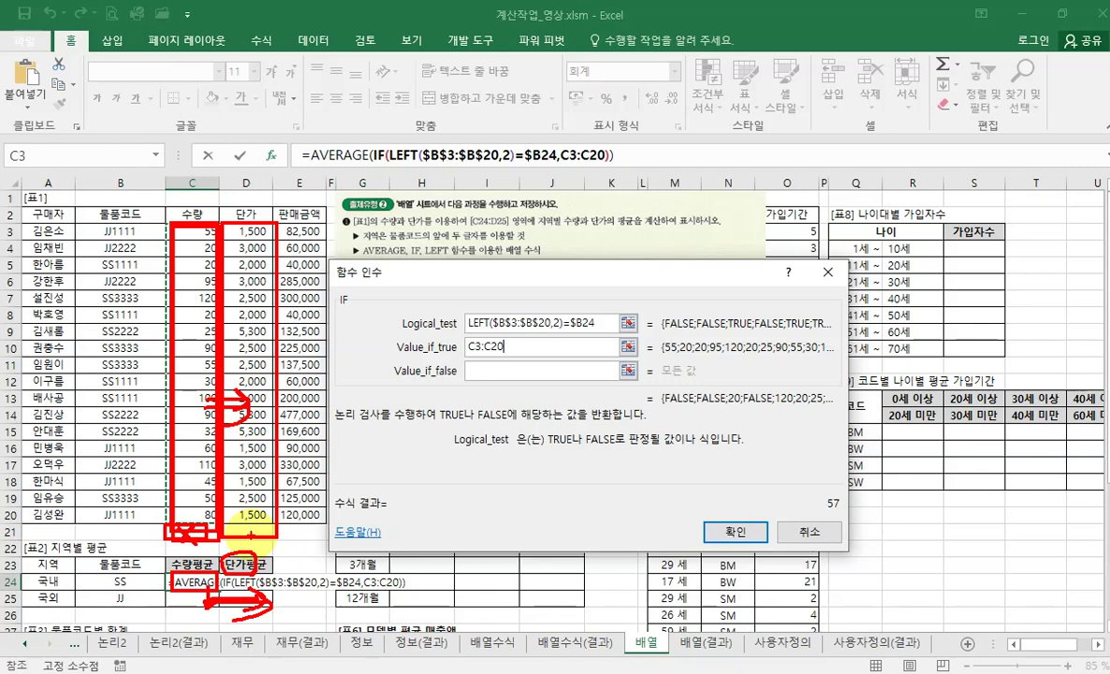
# Step: Lock only the rows of the Value_if_true range so that it reads C$3:C$20
pyautogui.click(483, 346)
pyautogui.moveTo(507, 346); pyautogui.dragTo(440, 348)
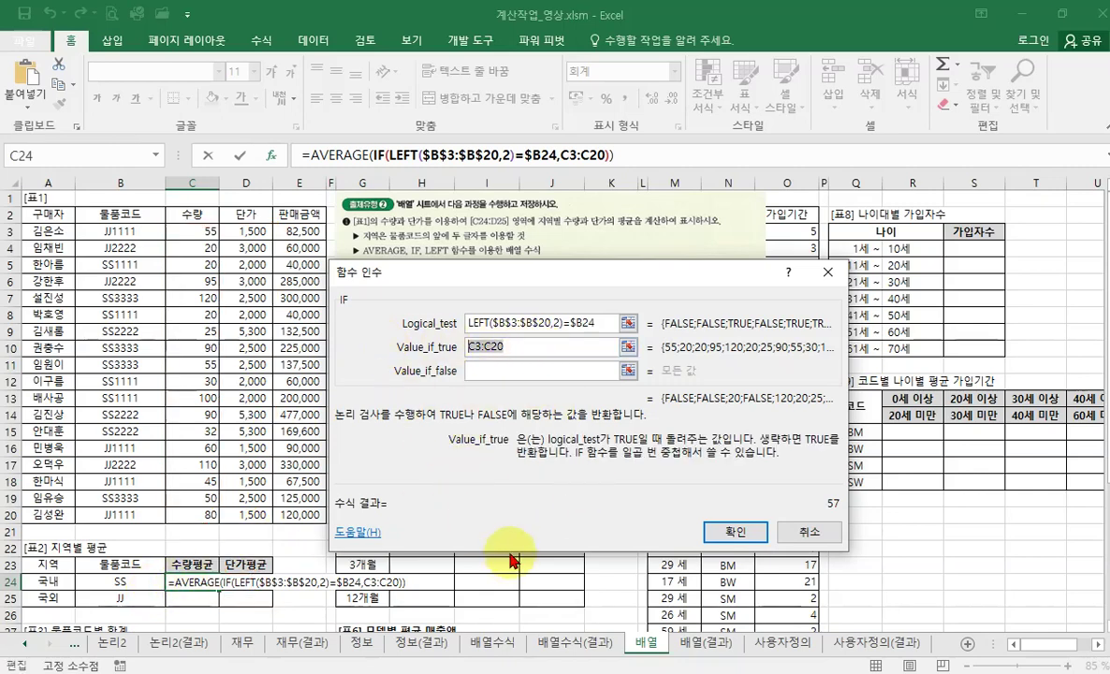
pyautogui.press('F4')
pyautogui.press('F4')
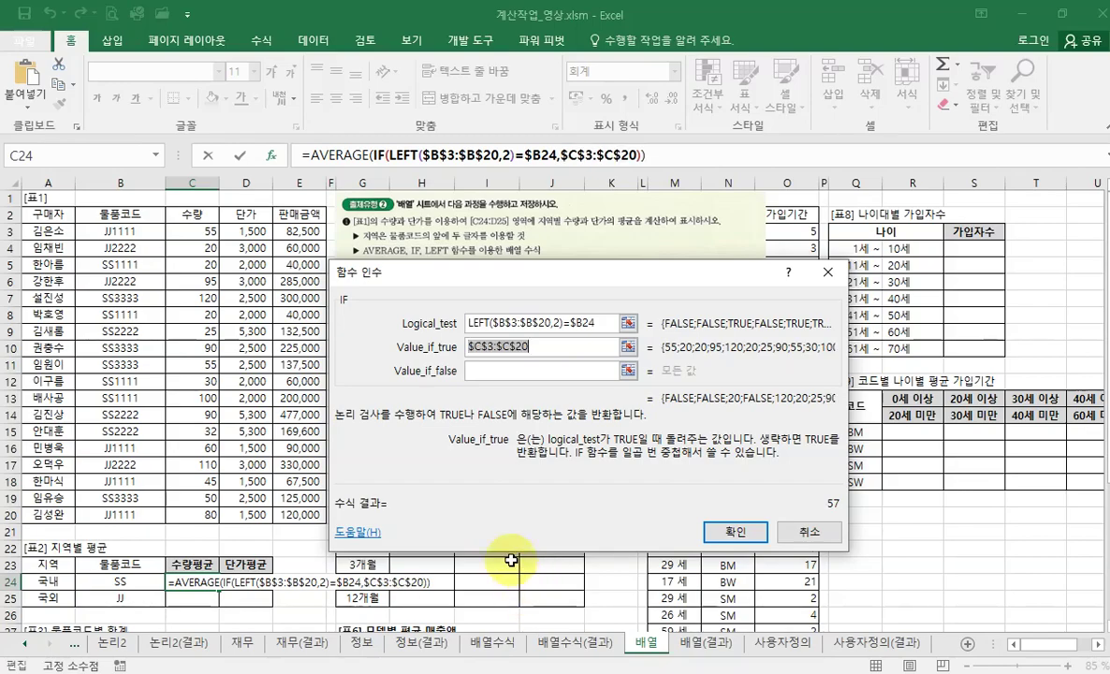
pyautogui.click(503, 373)
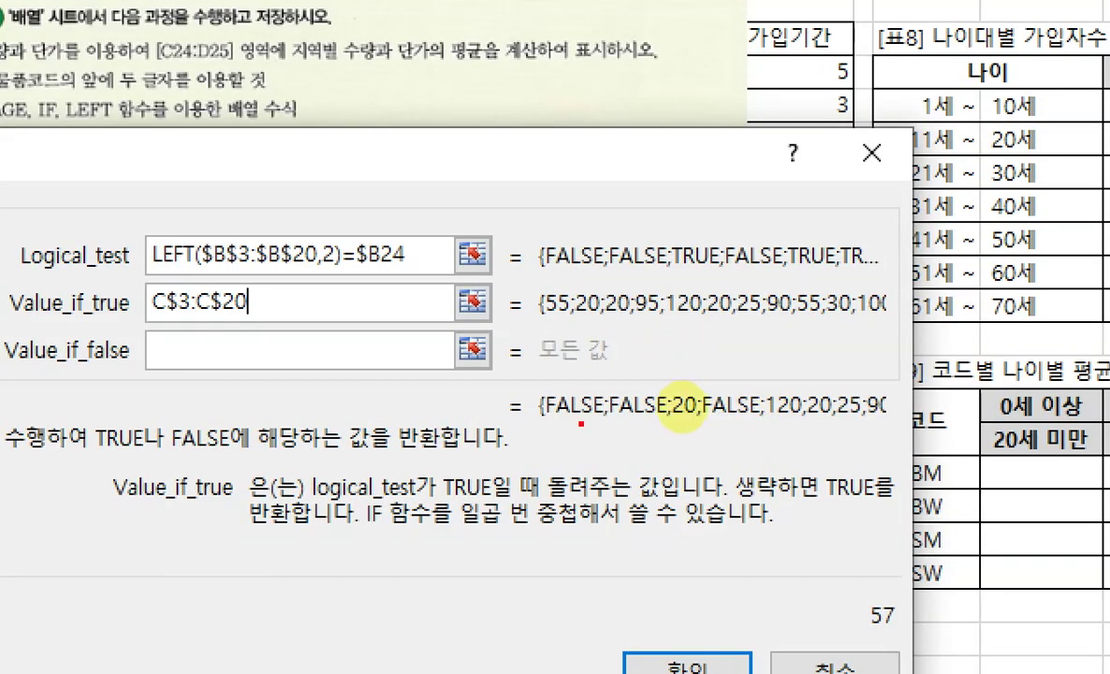
pyautogui.moveTo(658, 410)
pyautogui.mouseDown()
pyautogui.moveTo(705, 422)
pyautogui.moveTo(661, 408)
pyautogui.mouseUp()
pyautogui.click(799, 426)
pyautogui.moveTo(791, 412); pyautogui.dragTo(801, 403)
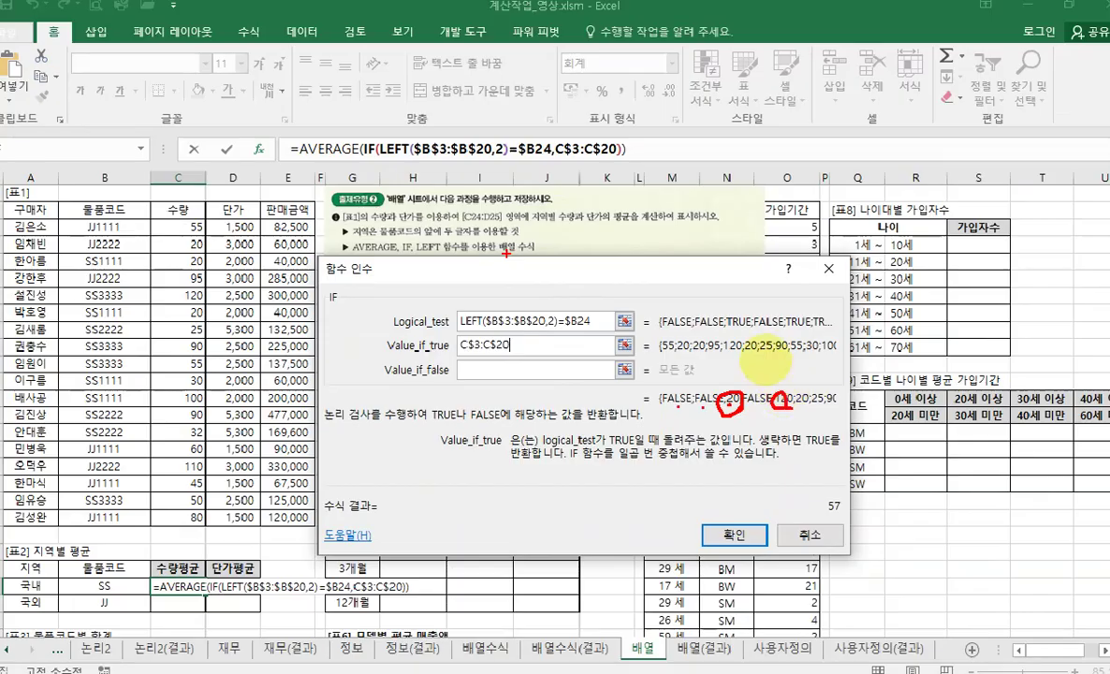
# Step: Return to the AVERAGE arguments, enter the formula in C24 as an array formula, and fill it through C24:D25
pyautogui.click(311, 148)
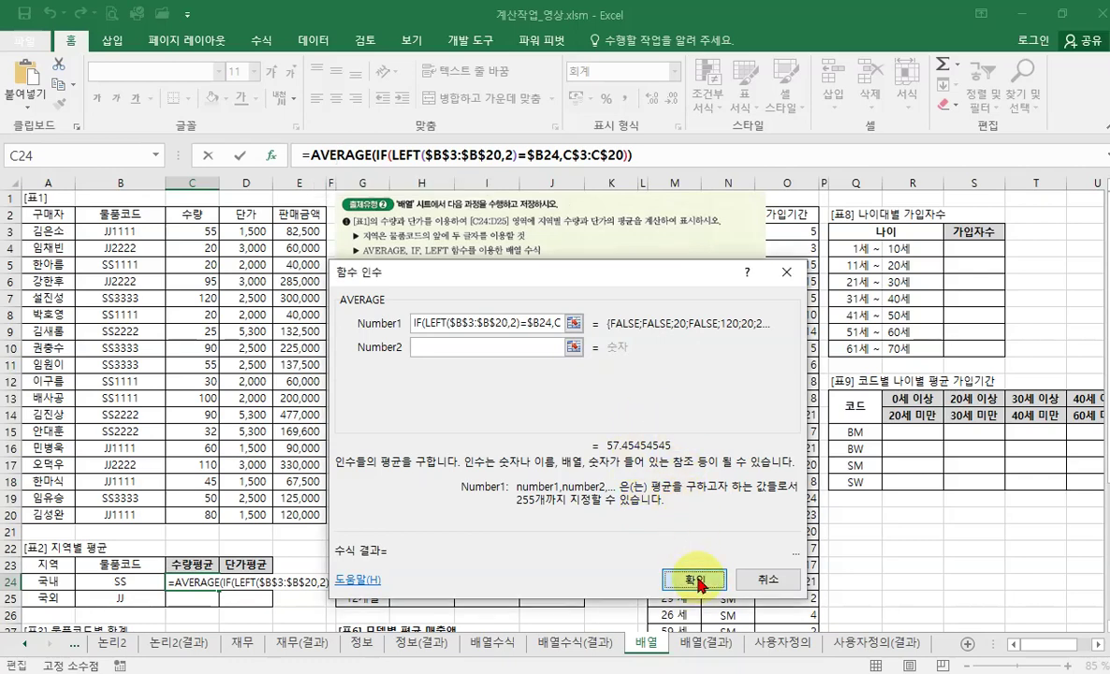
pyautogui.hotkey('ctrl', 'shift', 'Return')
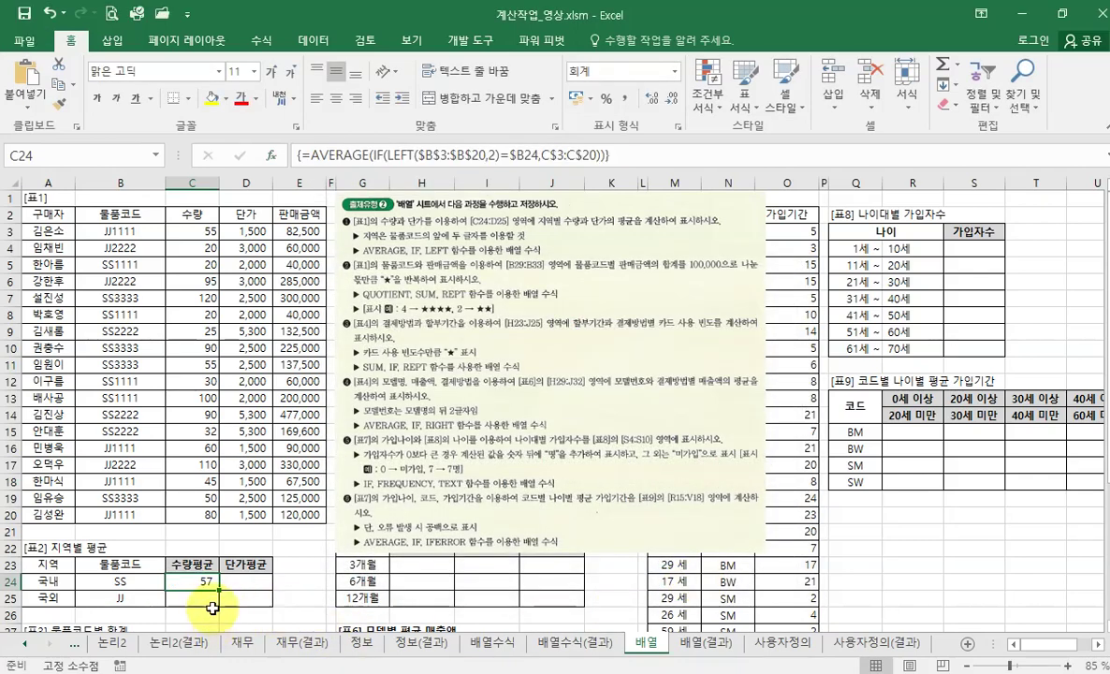
pyautogui.moveTo(218, 588); pyautogui.dragTo(272, 606)
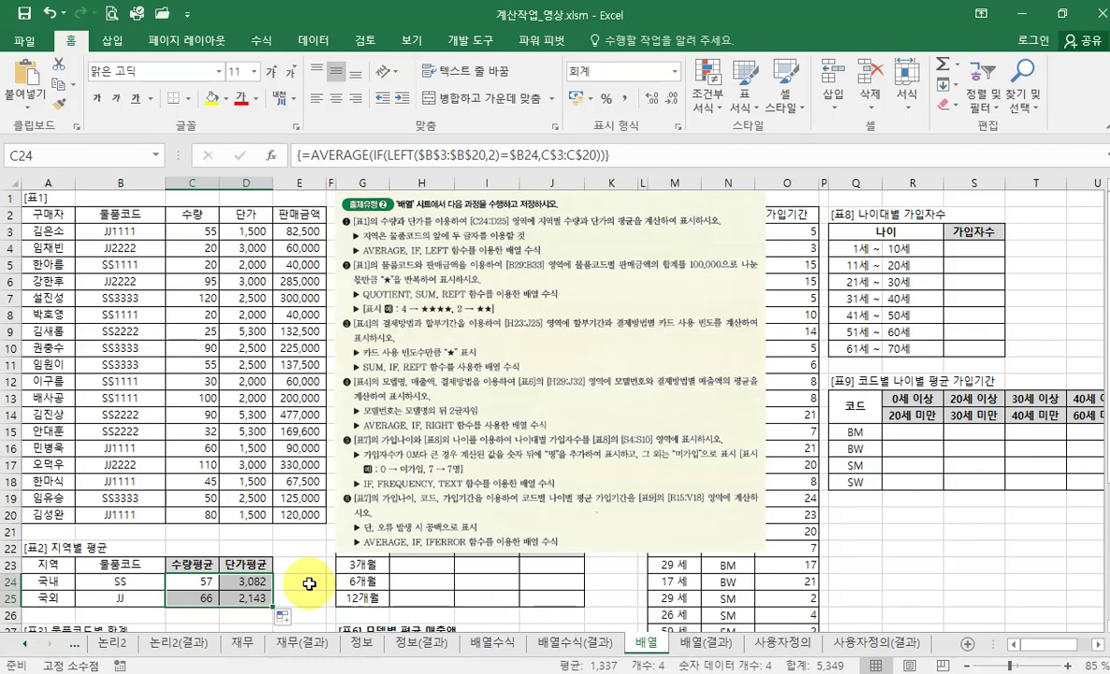
# Step: Examine the range references in the array formulas of C24, C25 and D25, keeping them as array formulas
pyautogui.click(199, 585)
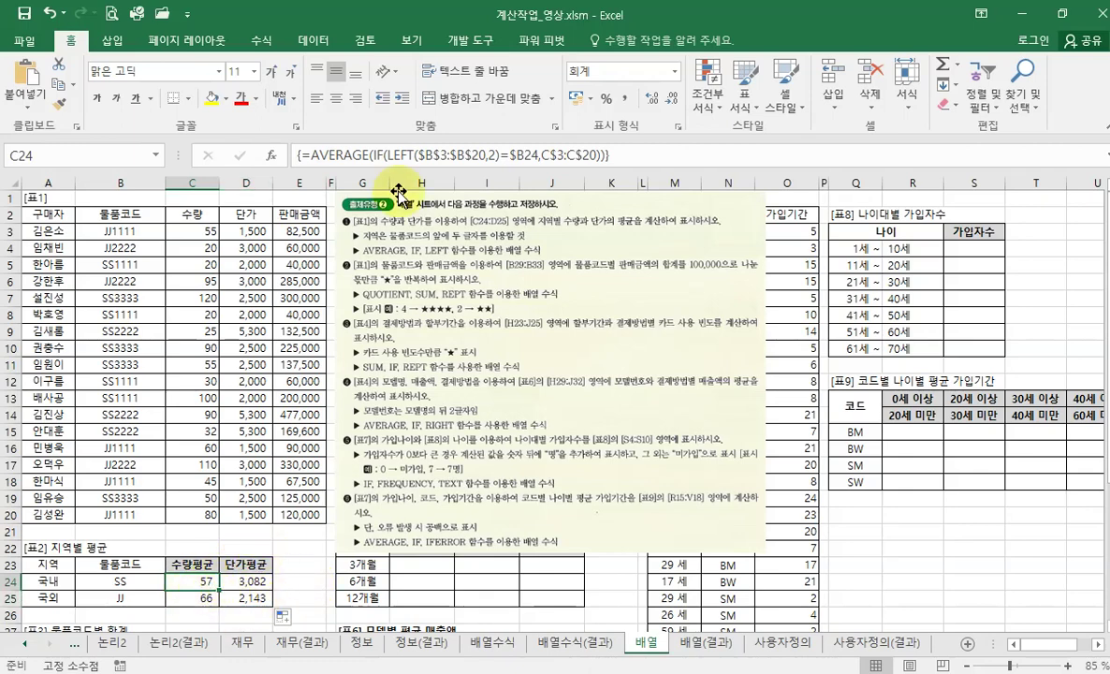
pyautogui.click(391, 156)
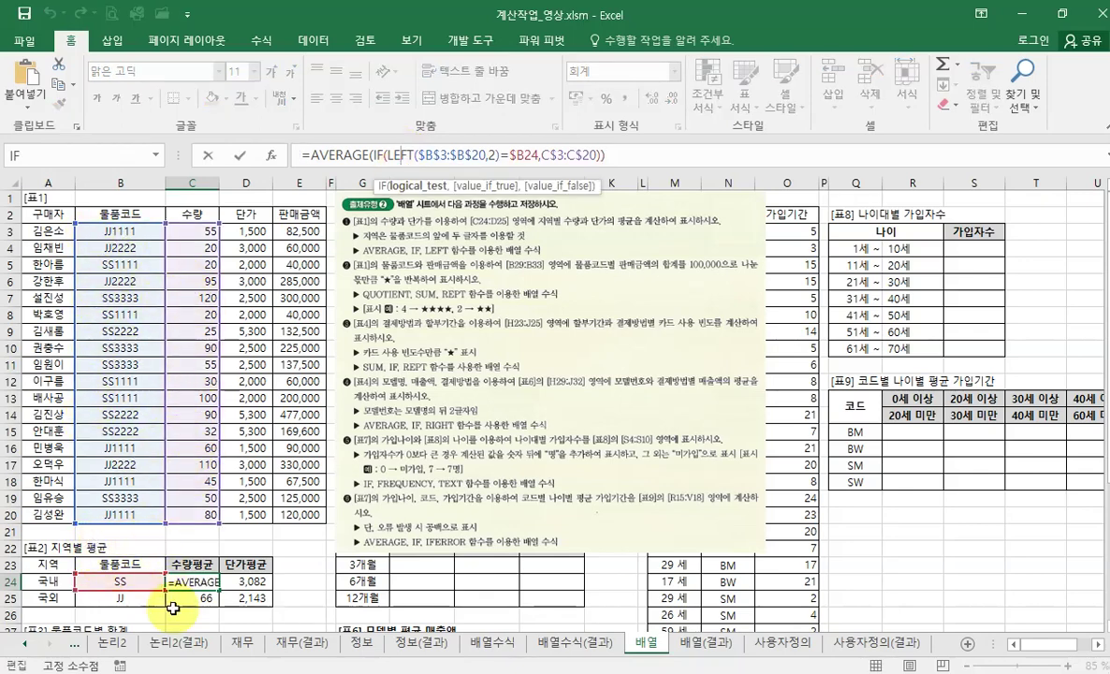
pyautogui.hotkey('ctrl', 'shift', 'Return')
pyautogui.click(422, 154)
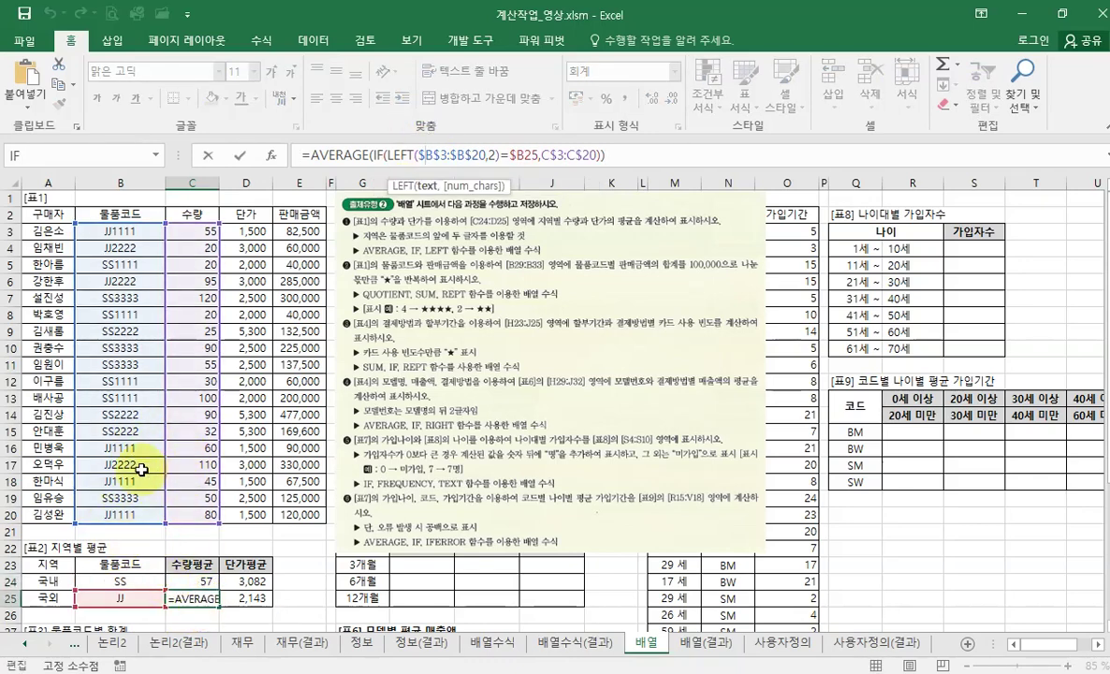
pyautogui.hotkey('ctrl', 'shift', 'Return')
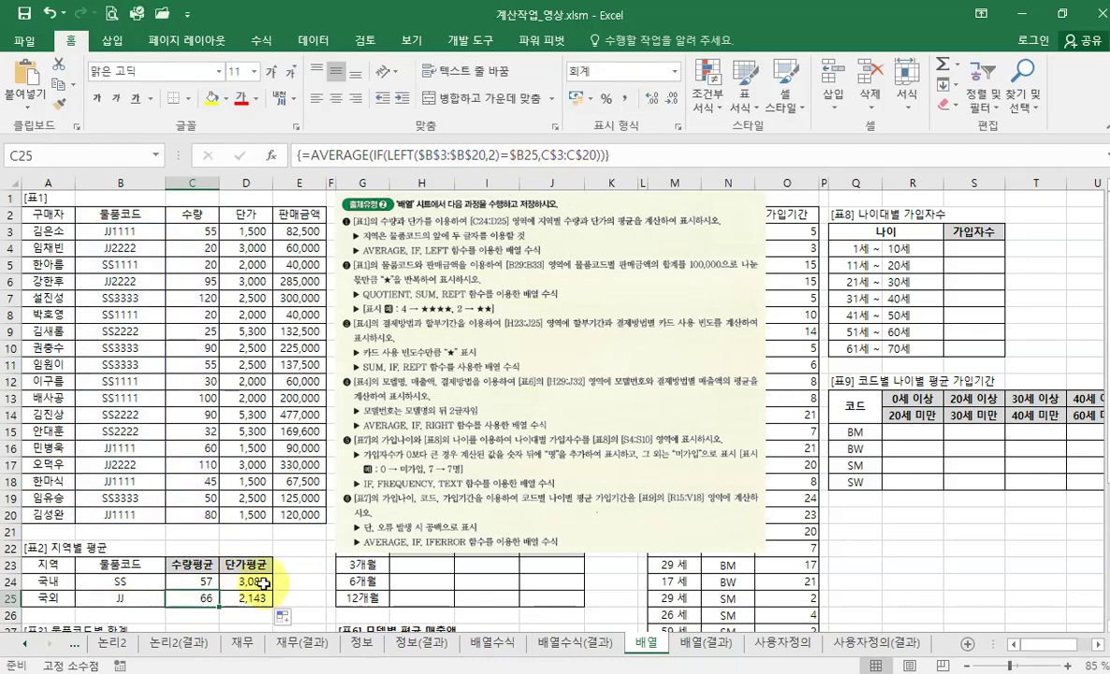
pyautogui.click(263, 600)
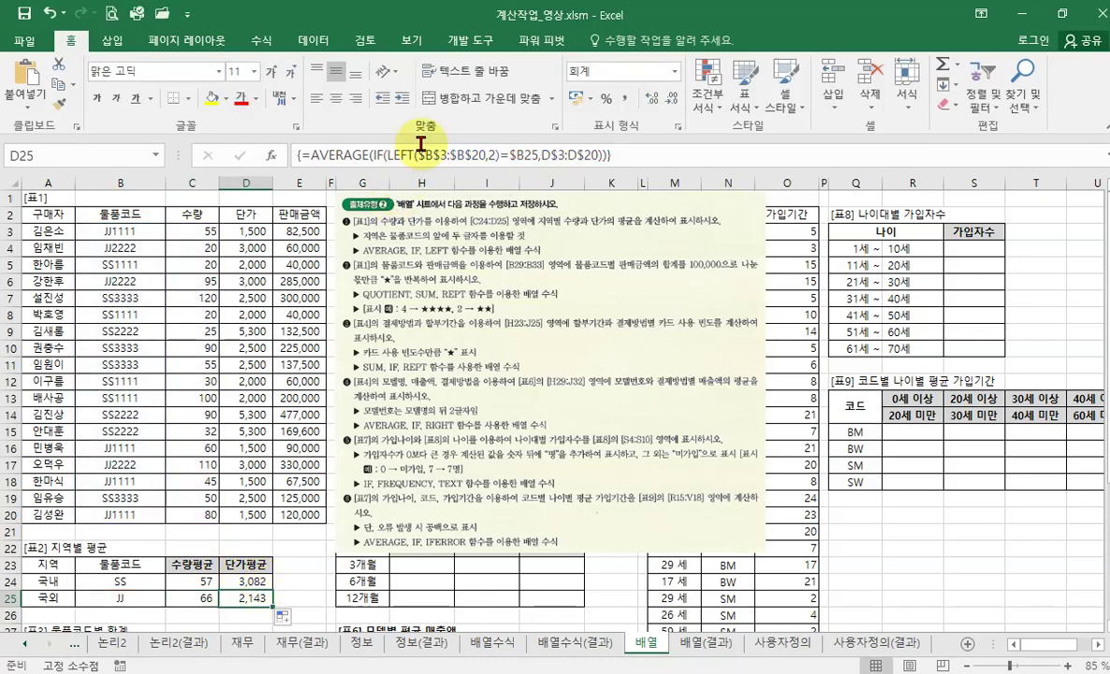
pyautogui.click(393, 154)
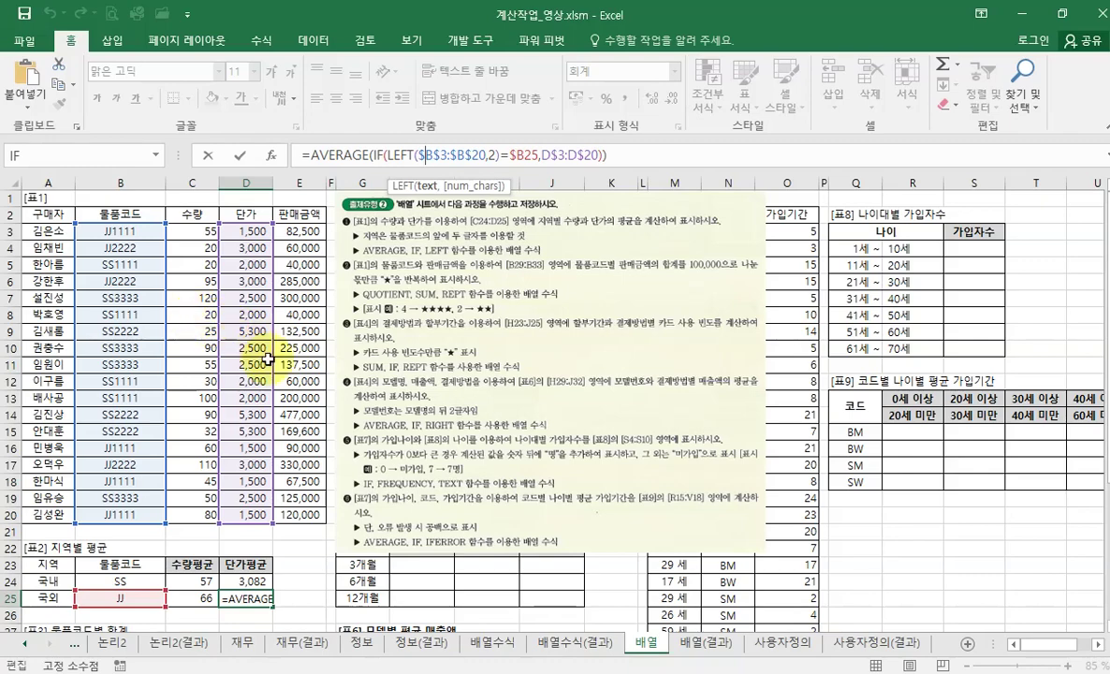
pyautogui.hotkey('ctrl', 'shift', 'Return')
# Step: Nudge the task-instruction picture slightly away from the sales table and hide rows 22 to 26 containing [표2]
pyautogui.moveTo(429, 372)
pyautogui.mouseDown()
pyautogui.moveTo(694, 377)
pyautogui.moveTo(417, 384)
pyautogui.moveTo(426, 364)
pyautogui.mouseUp()
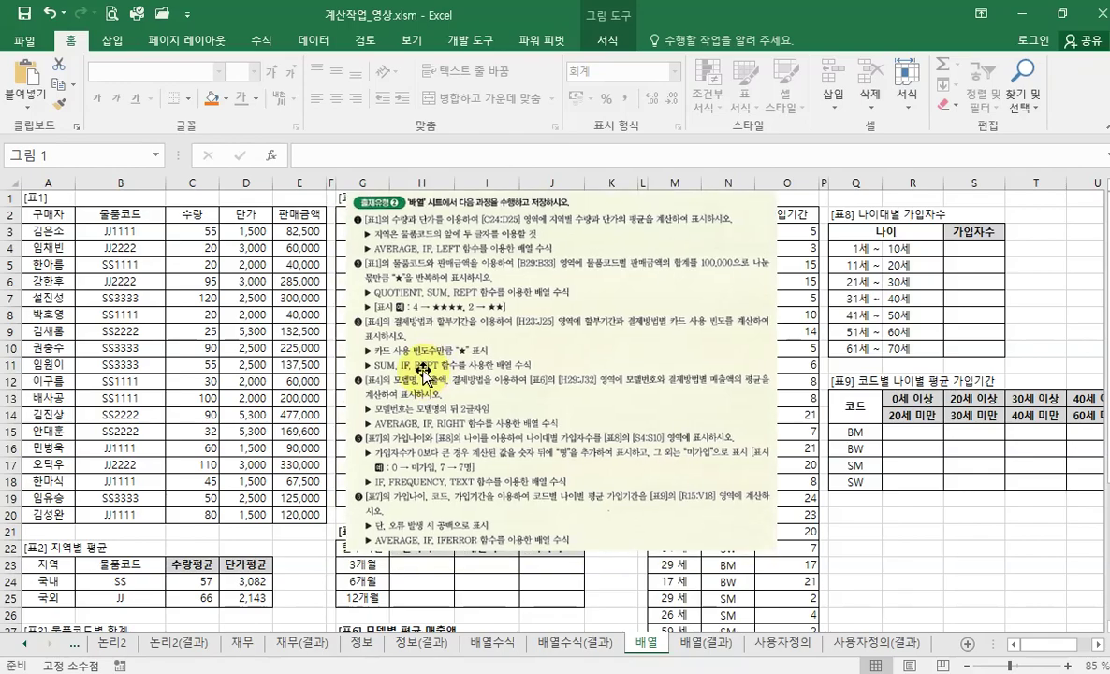
pyautogui.scroll(-2, 264, 439)
pyautogui.scroll(2, 264, 438)
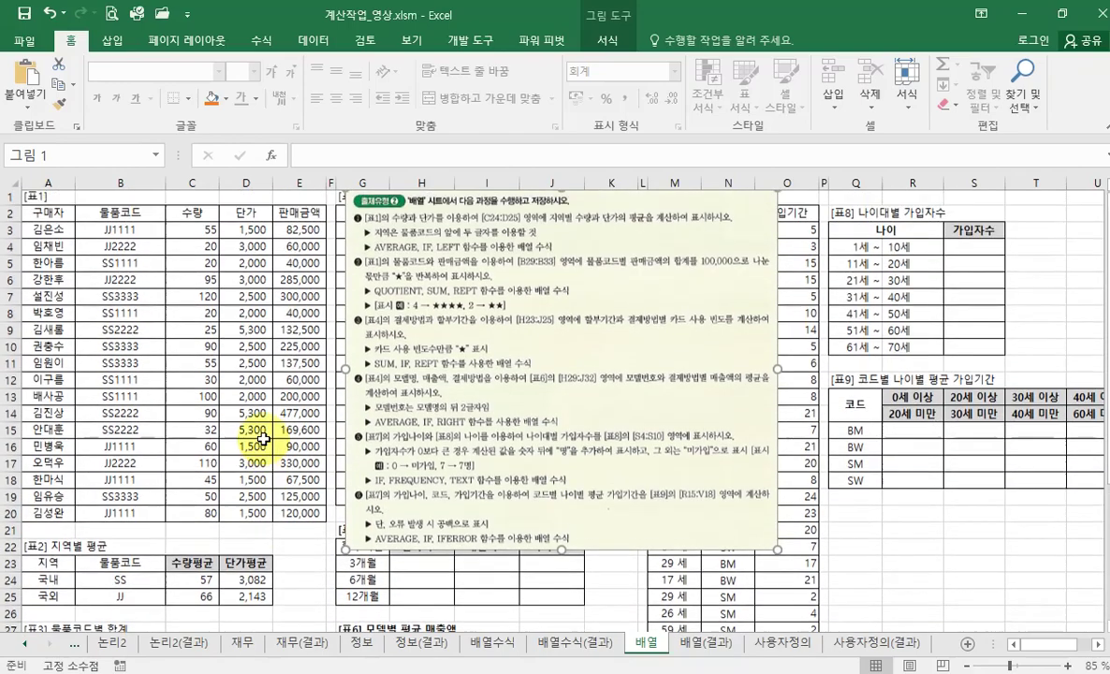
pyautogui.moveTo(5, 550); pyautogui.dragTo(24, 568)
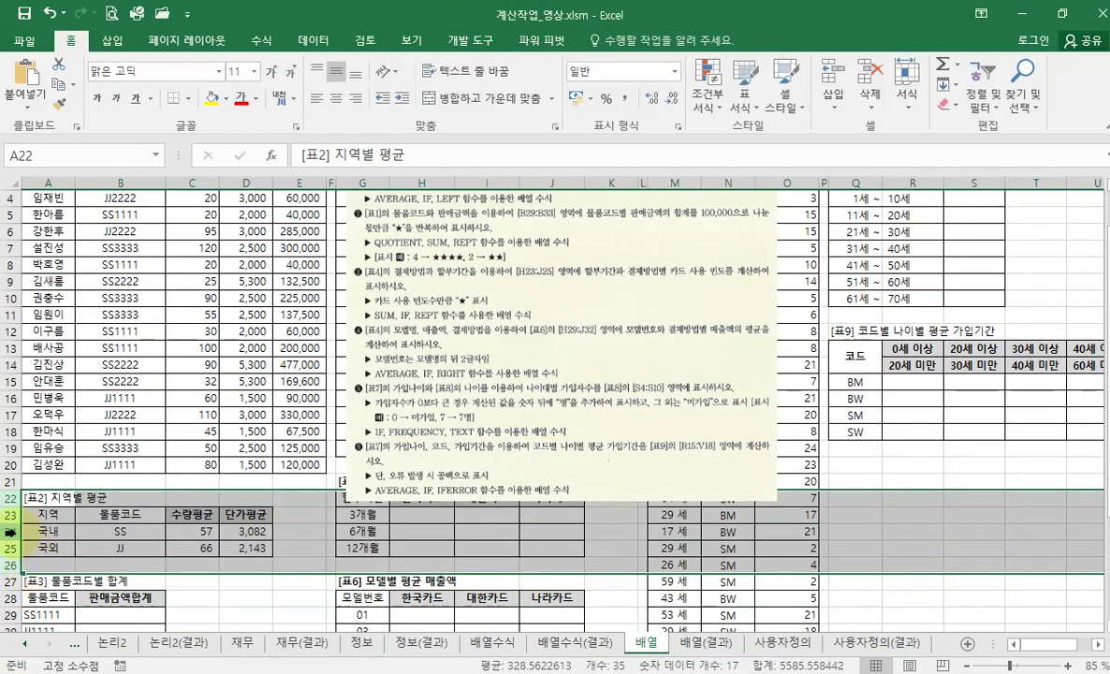
pyautogui.rightClick(11, 536)
pyautogui.click(60, 500)
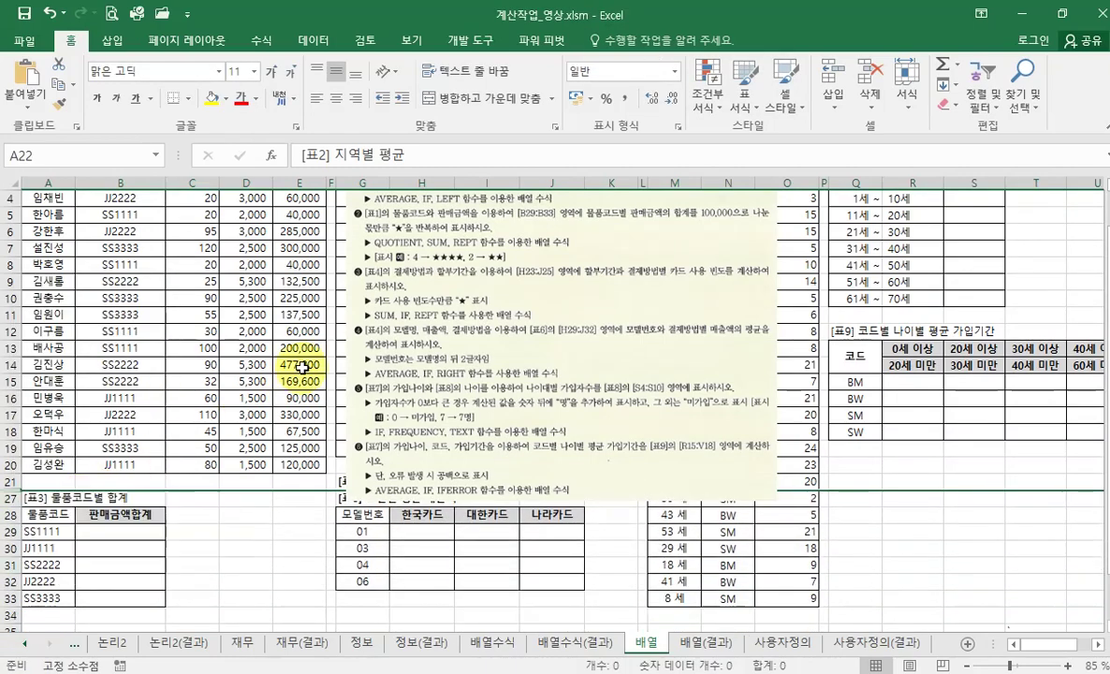
pyautogui.click(257, 365)
pyautogui.scroll(1, 278, 374)
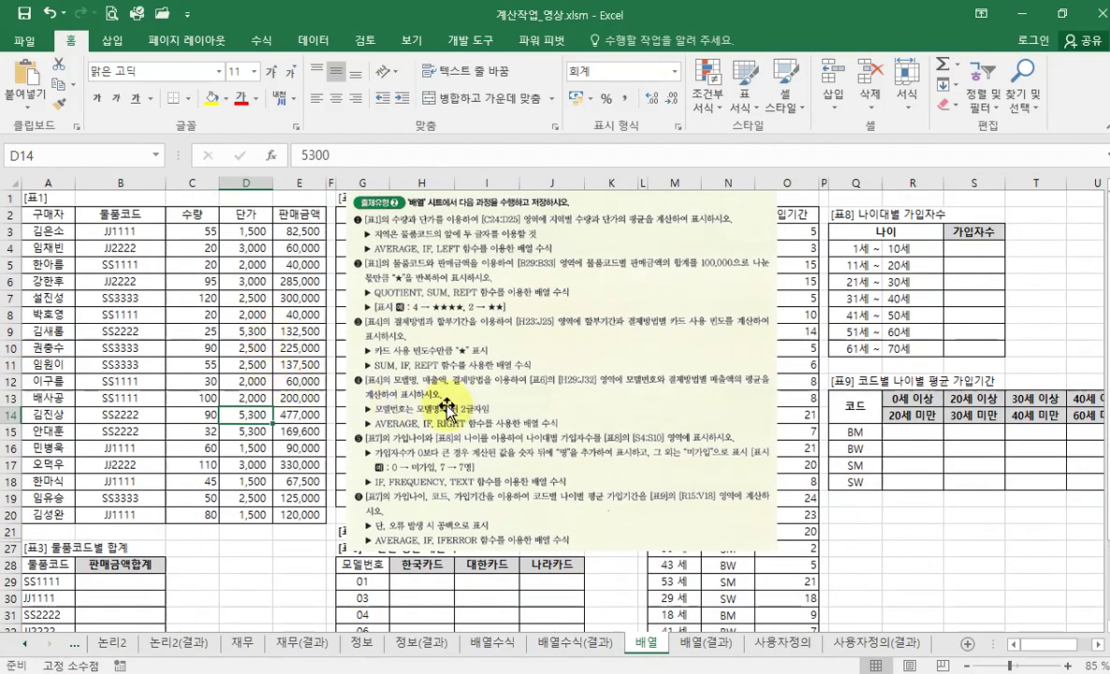
pyautogui.click(374, 374)
pyautogui.click(120, 581)
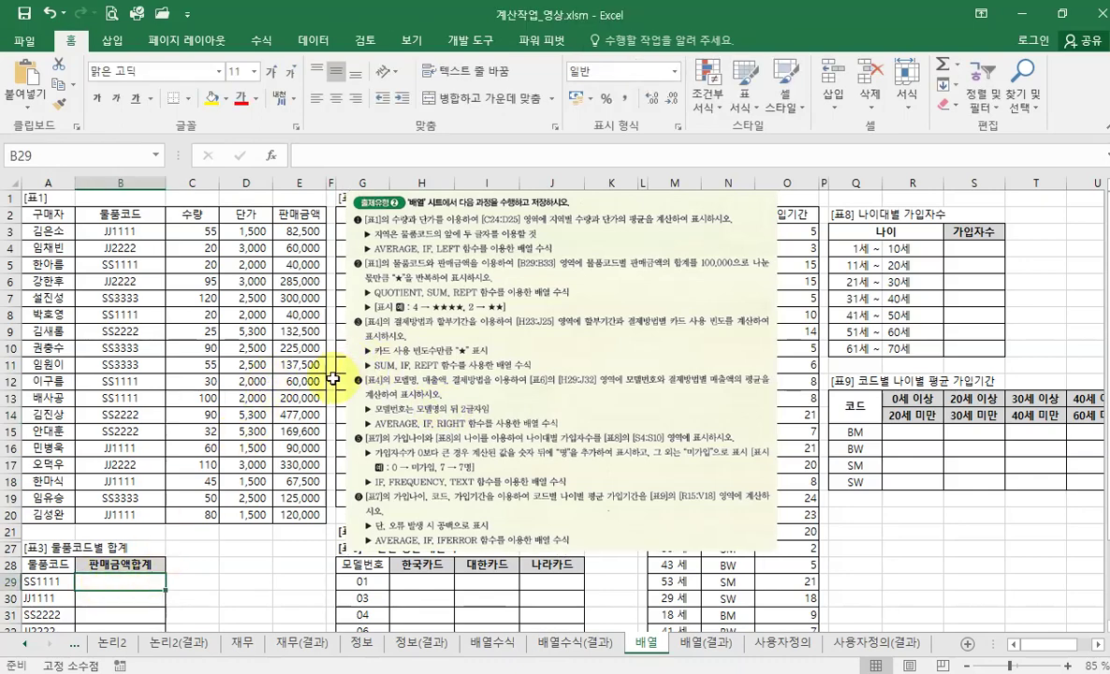
pyautogui.click(126, 234)
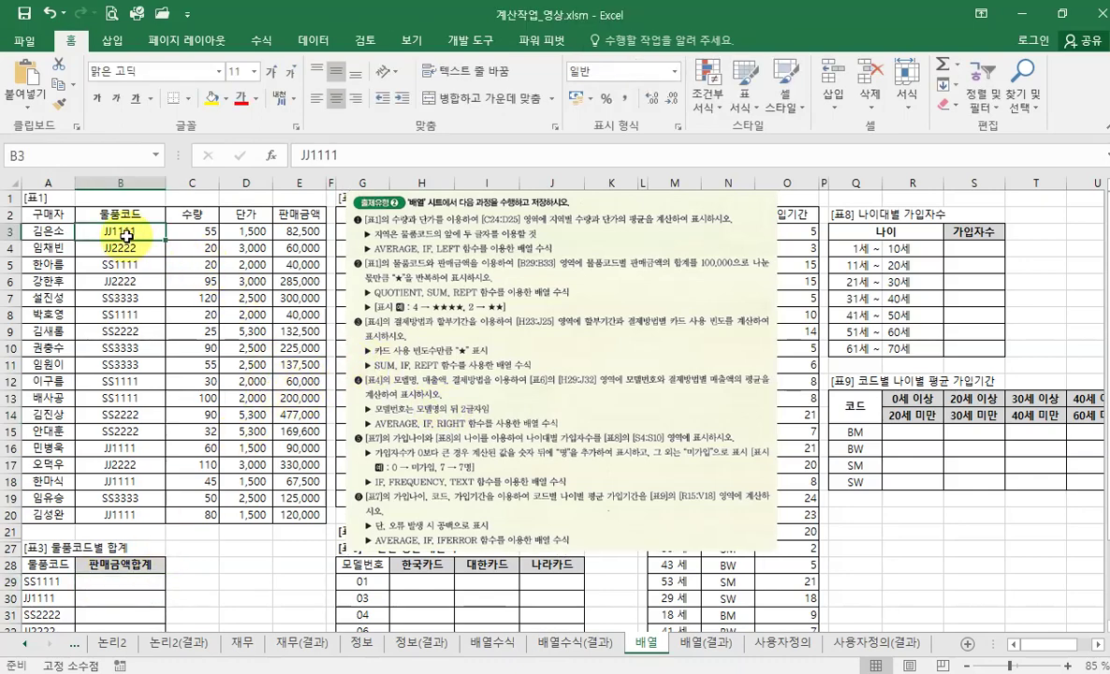
pyautogui.click(271, 229)
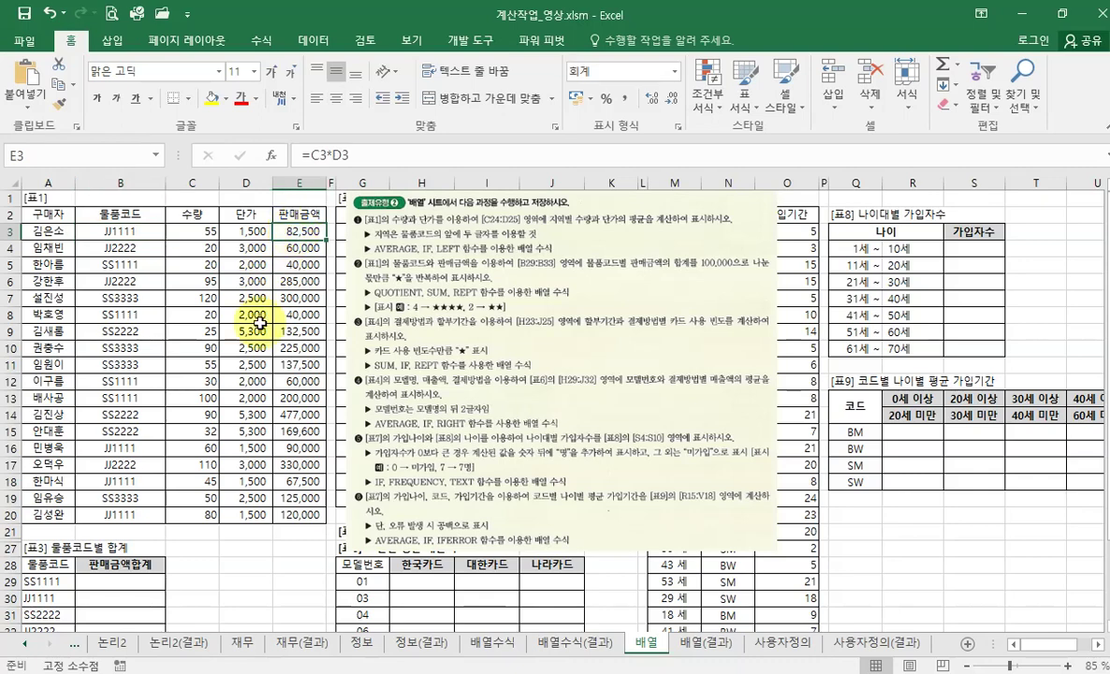
# Step: Fill the product code cells B3:B20 with orange
pyautogui.moveTo(141, 231); pyautogui.dragTo(152, 521)
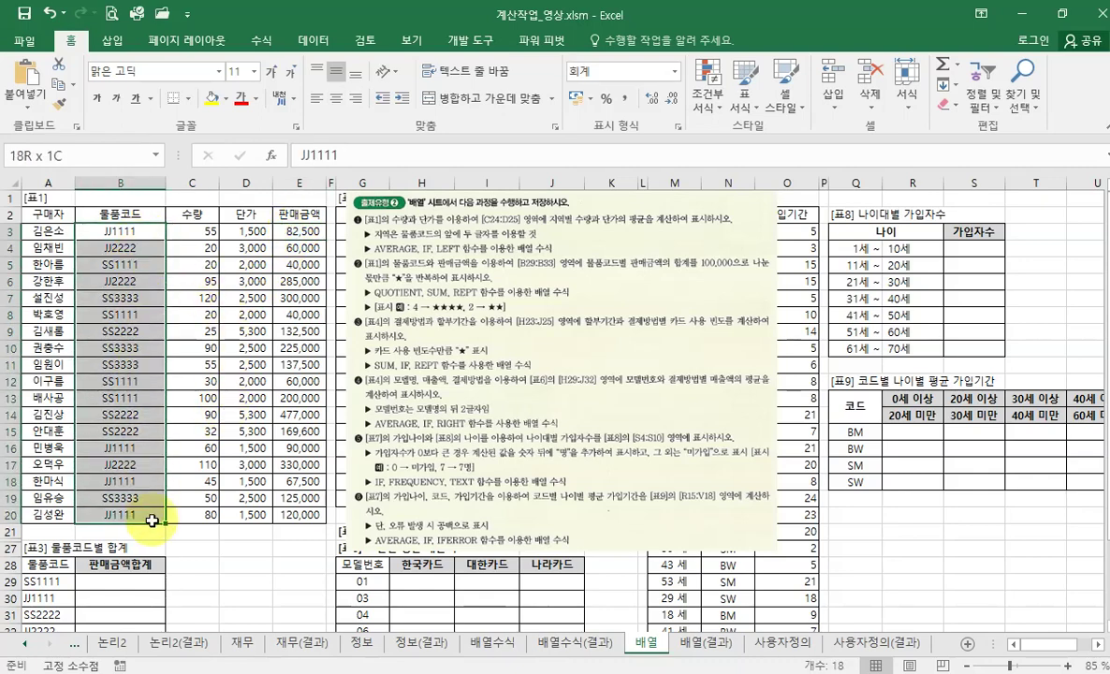
pyautogui.click(225, 99)
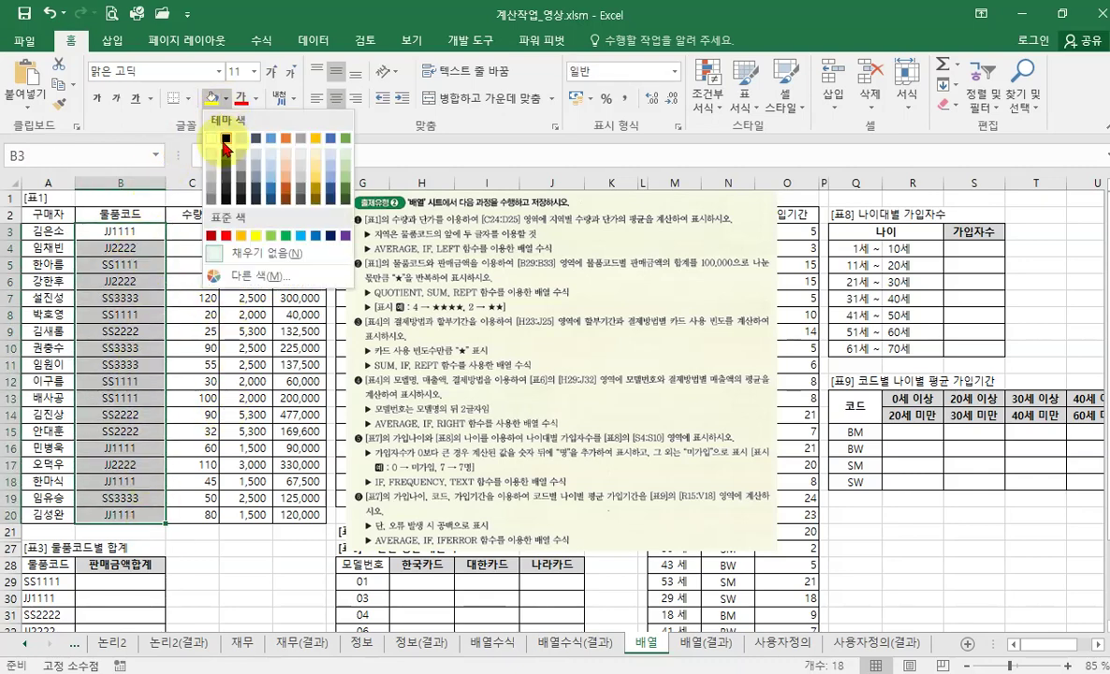
pyautogui.click(244, 241)
# Step: Fill the sales amount cells E3:E20 with yellow
pyautogui.moveTo(300, 232); pyautogui.dragTo(312, 515)
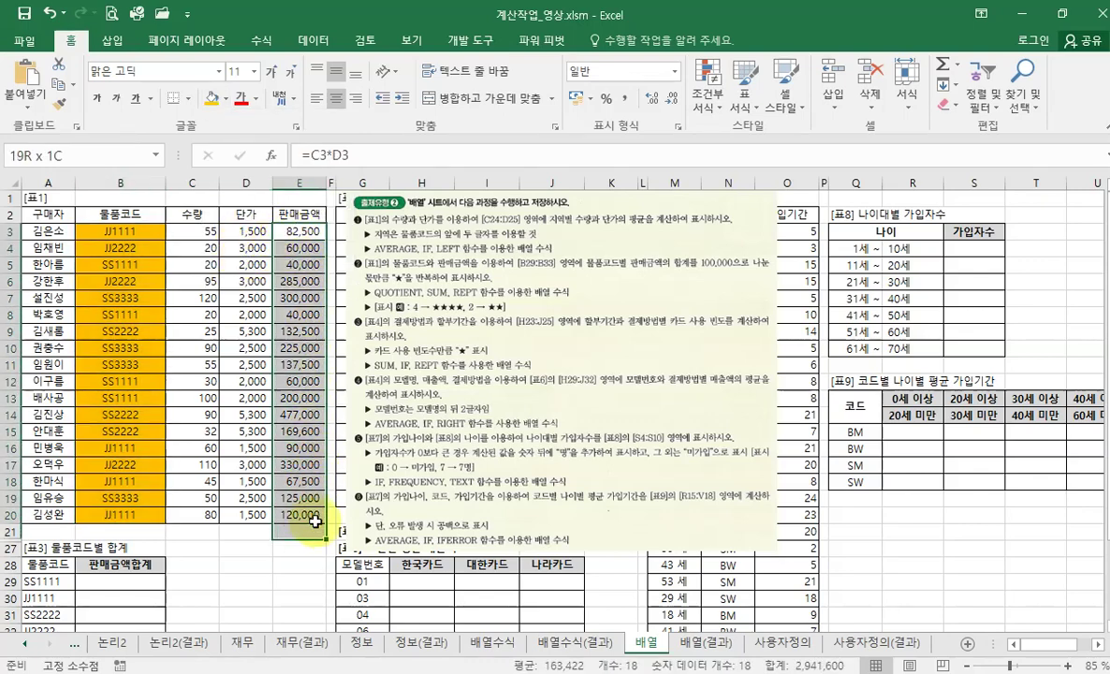
pyautogui.click(226, 102)
pyautogui.click(238, 229)
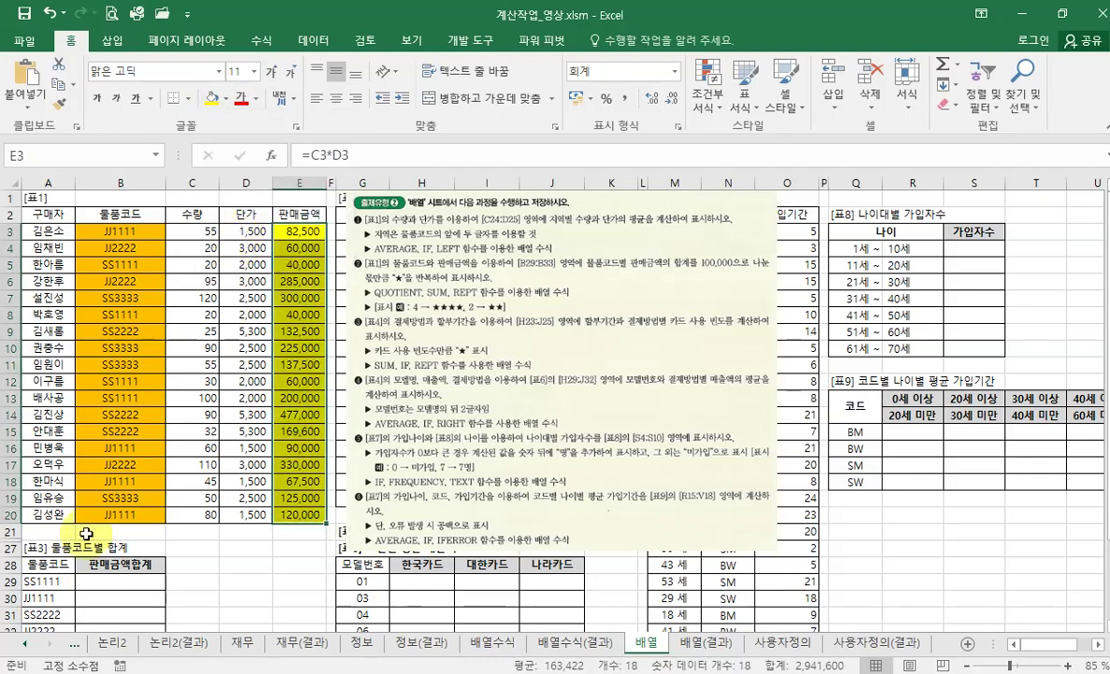
# Step: Fill the criterion cell A29 (SS1111) in [표3] with orange
pyautogui.click(40, 584)
pyautogui.click(225, 99)
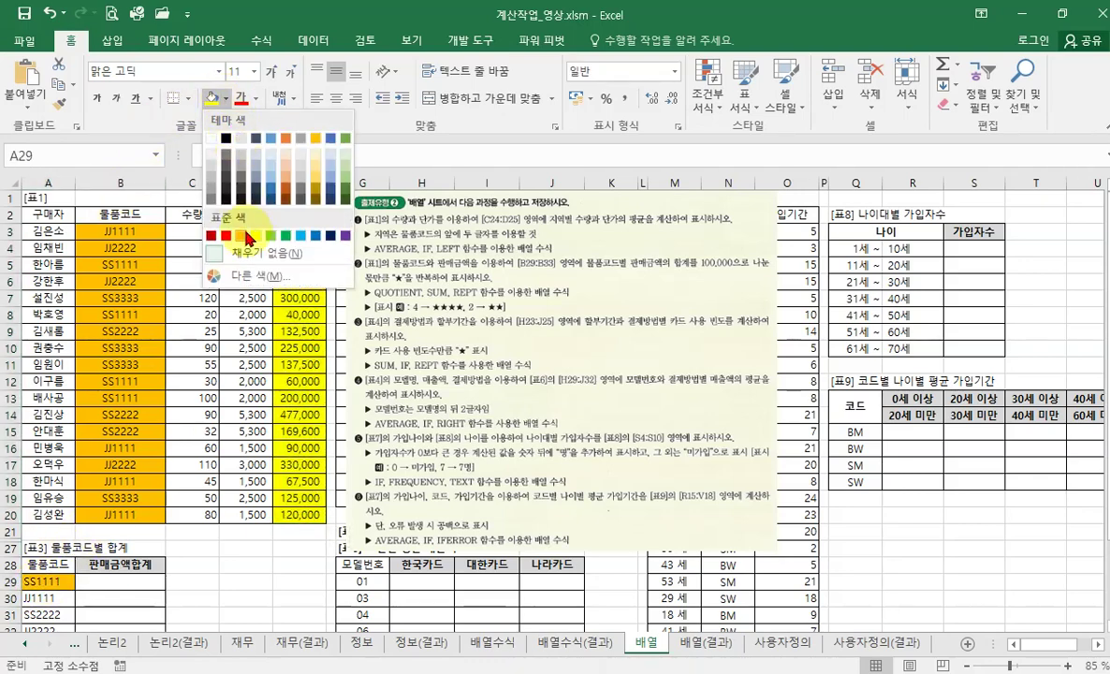
pyautogui.click(242, 235)
pyautogui.click(150, 449)
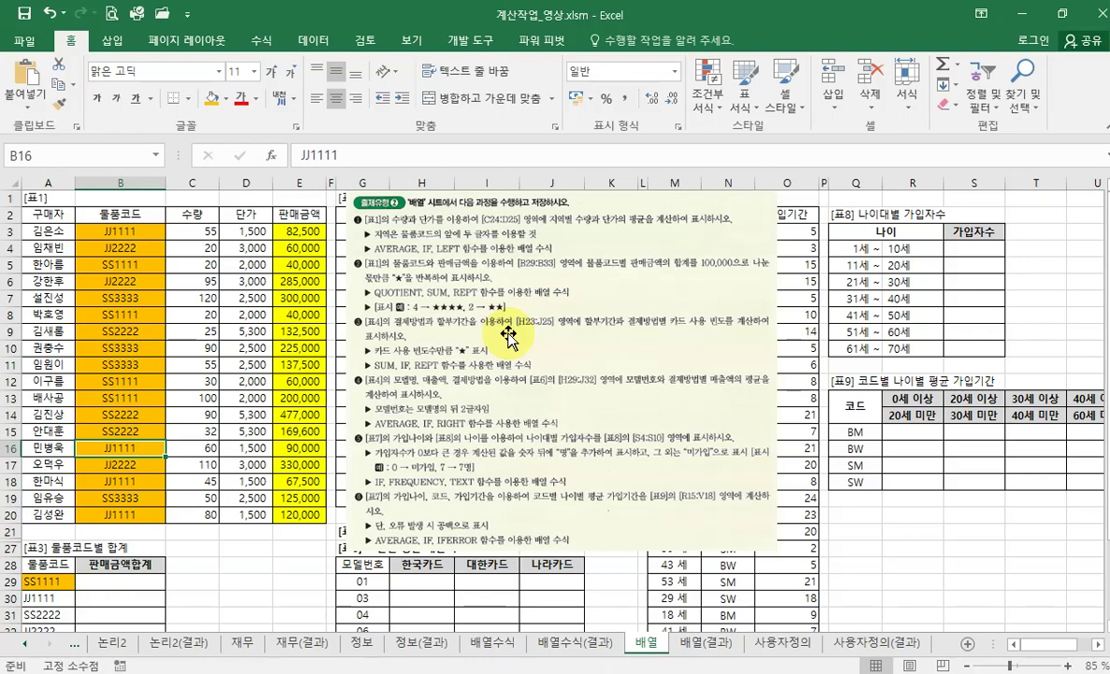
# Step: Start a REPT formula in B29 and open its function arguments, placing the dialog clear of task instruction 2
pyautogui.click(120, 581)
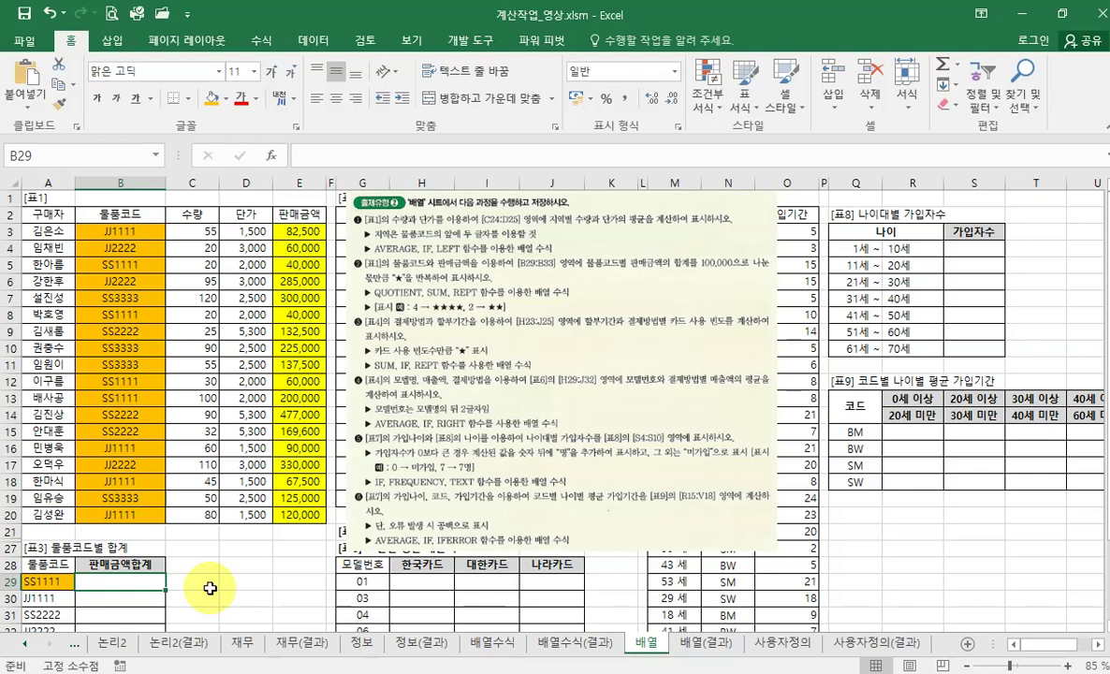
pyautogui.write('=r')
pyautogui.press('BackSpace')
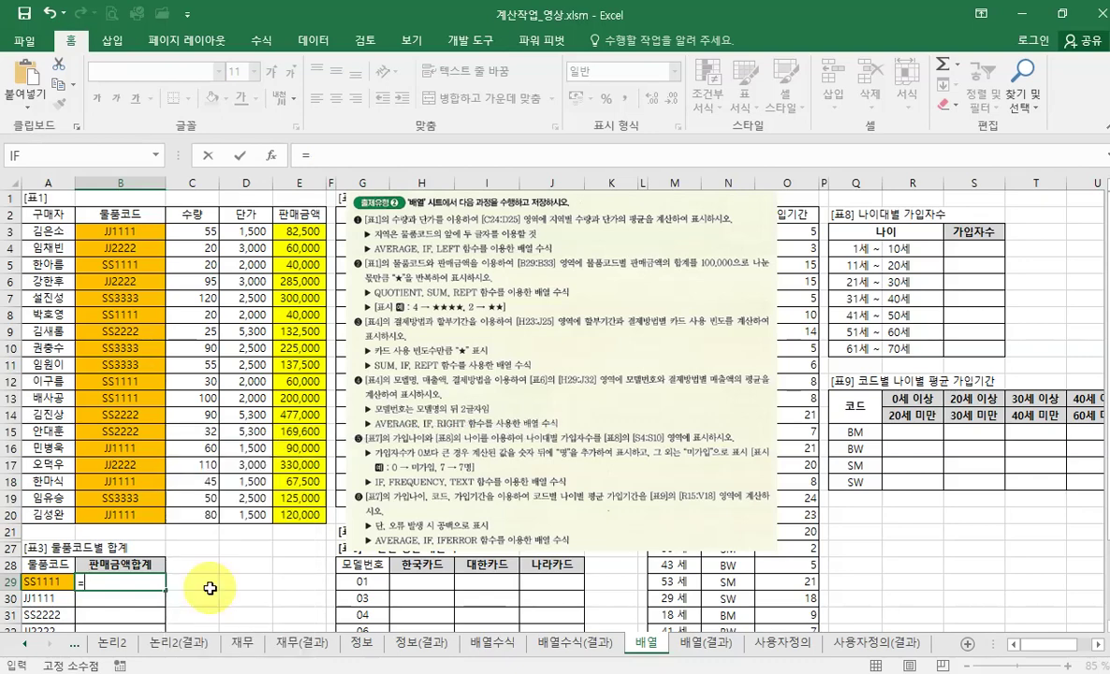
pyautogui.write('re')
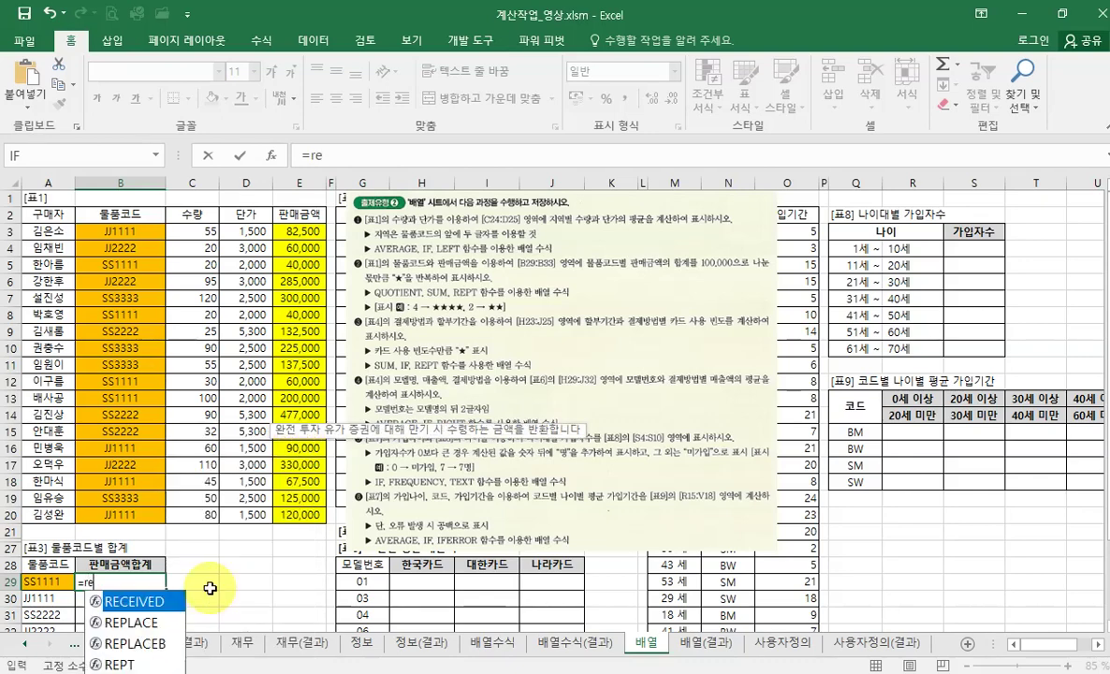
pyautogui.write('p')
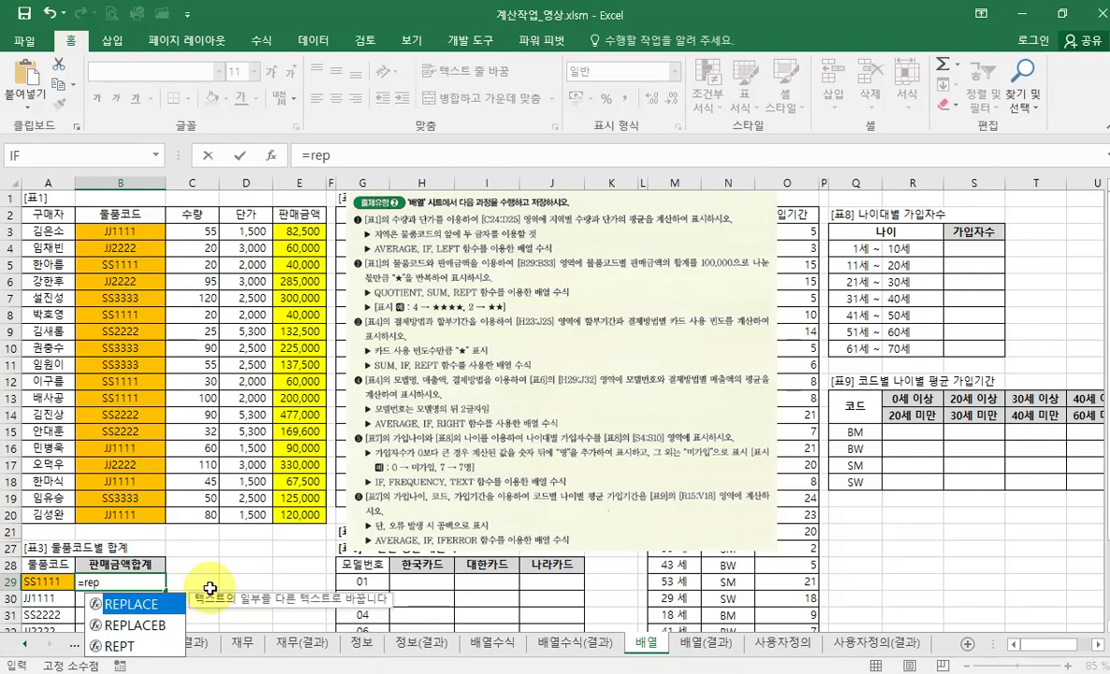
pyautogui.doubleClick(122, 644)
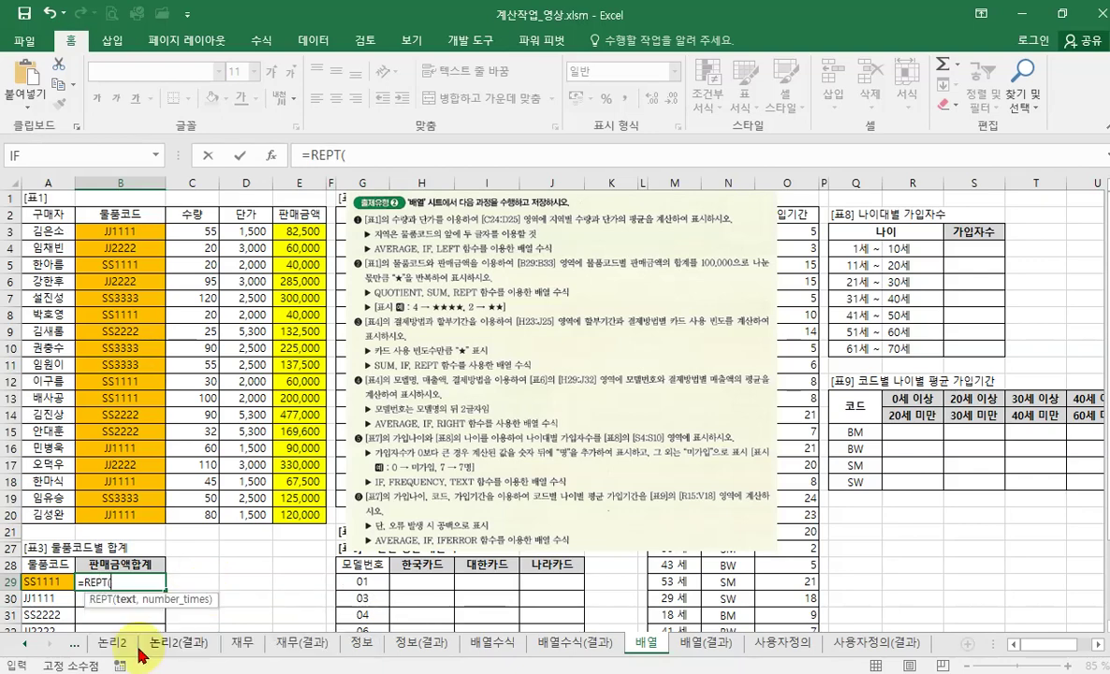
pyautogui.click(275, 162)
pyautogui.moveTo(483, 289); pyautogui.dragTo(486, 345)
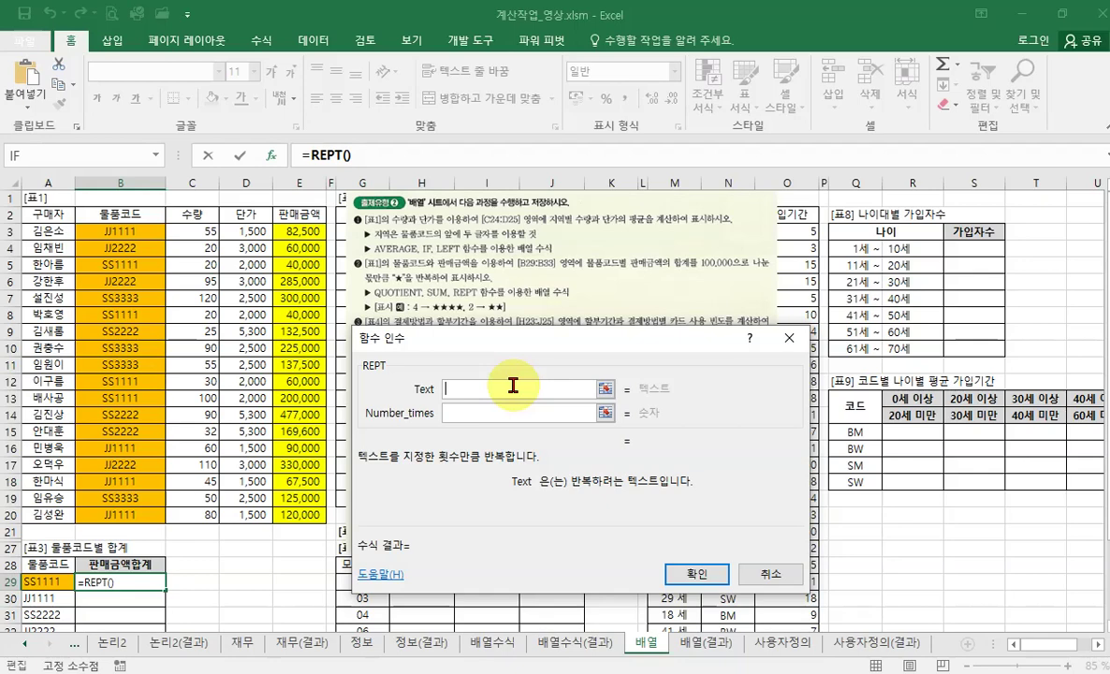
# Step: Set REPT's Text argument to the special character "★"
pyautogui.write('a')
pyautogui.press('Tab')
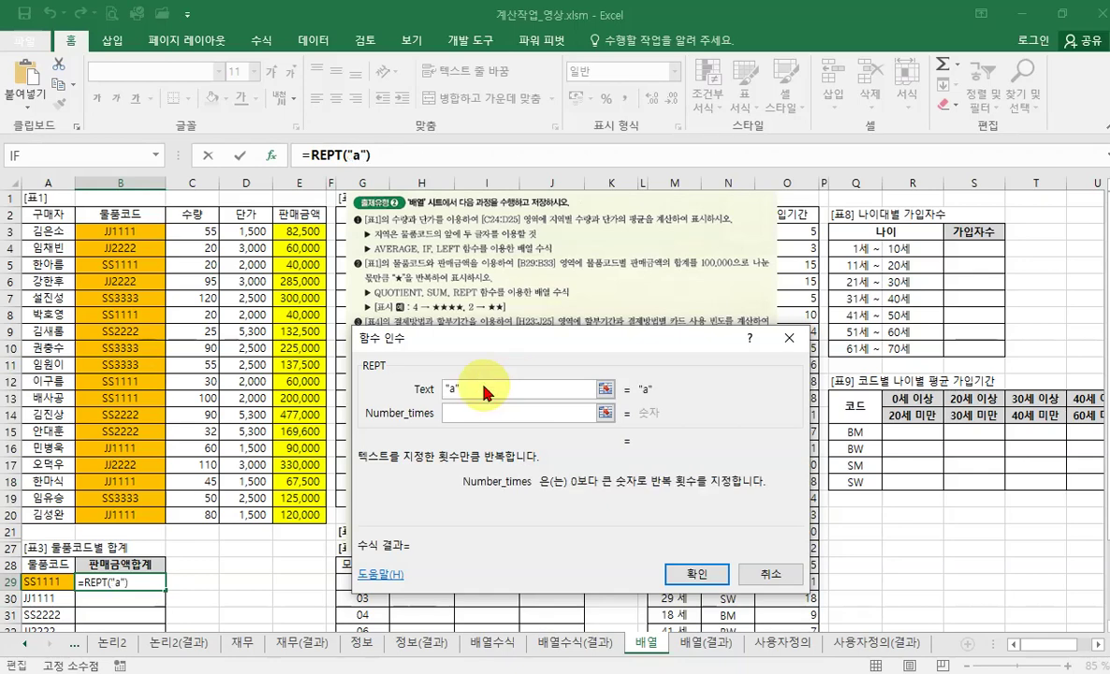
pyautogui.hotkey('shift', 'Tab')
pyautogui.write('ㅁ')
pyautogui.press('Hangul_Hanja')
pyautogui.press('Tab')
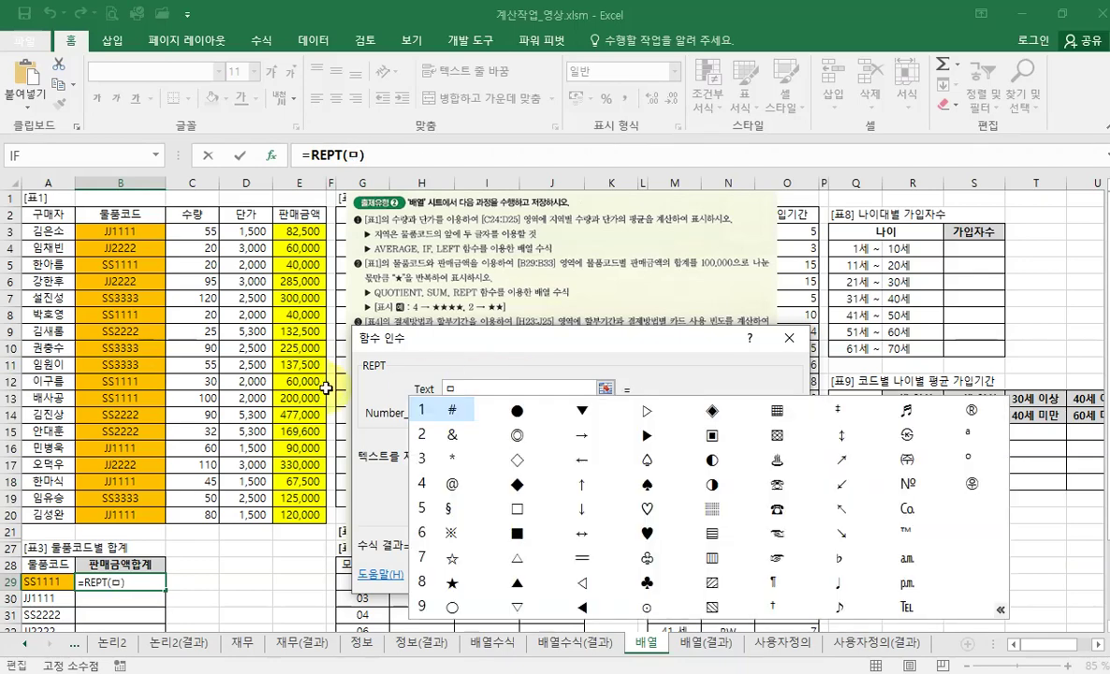
pyautogui.click(454, 584)
pyautogui.press('Tab')
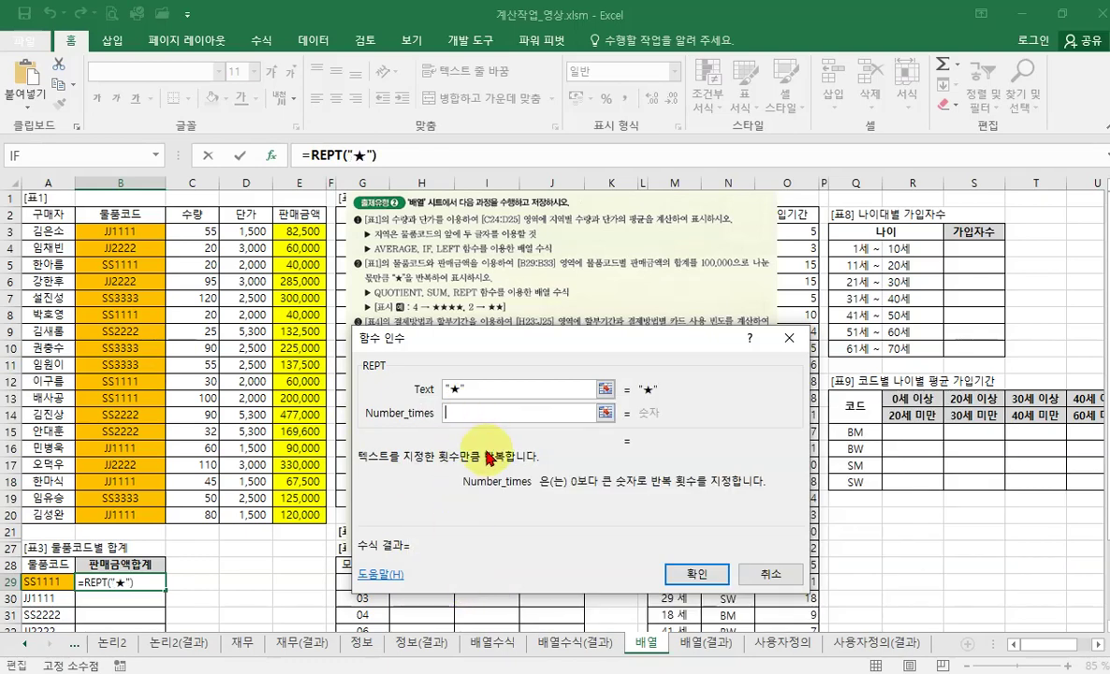
# Step: Try 3 and 4 as REPT's Number_times argument
pyautogui.write('3')
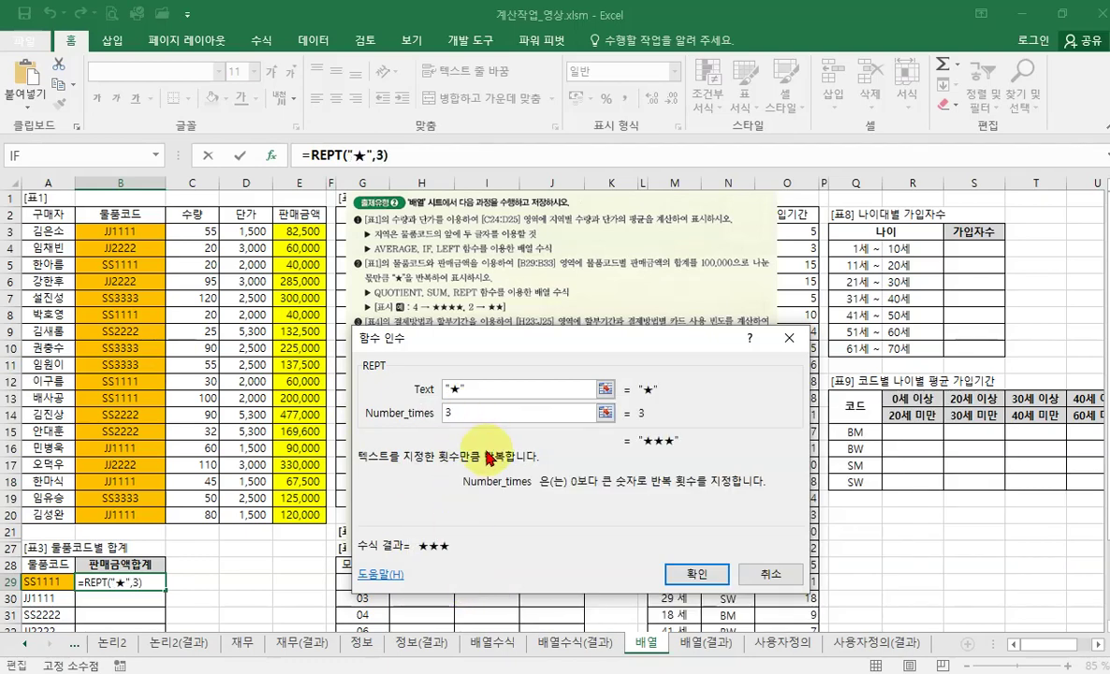
pyautogui.press('BackSpace')
pyautogui.write('4')
pyautogui.press('BackSpace')
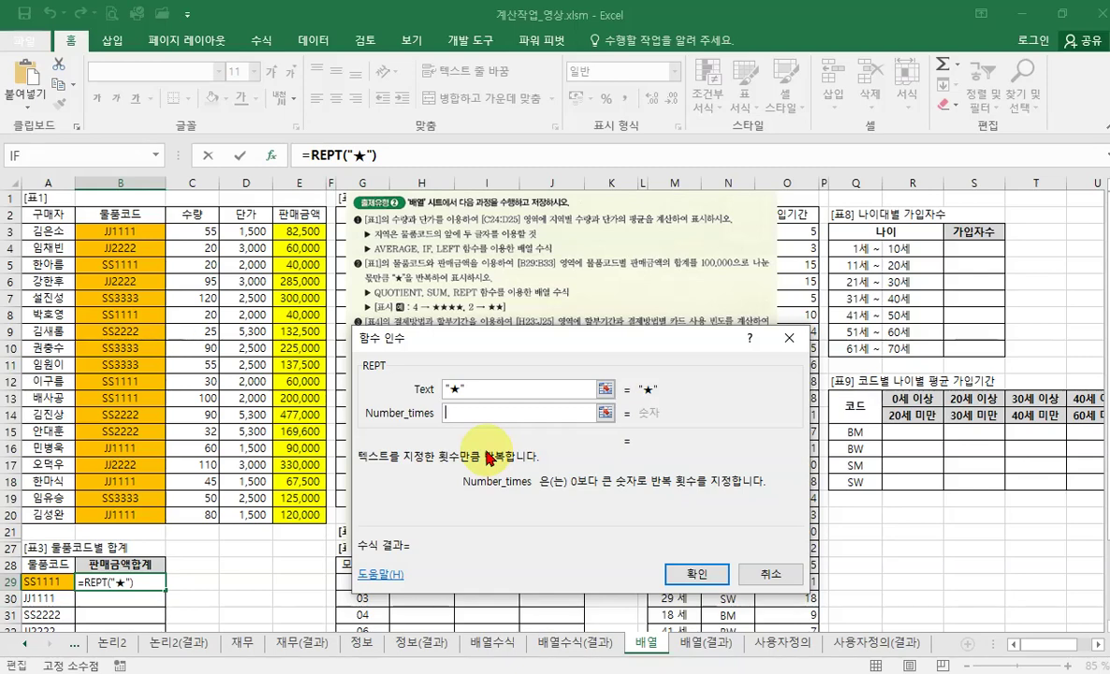
# Step: Enter quotient() as REPT's Number_times argument
pyautogui.write('재')
pyautogui.press('BackSpace')
pyautogui.press('BackSpace')
pyautogui.press('Hangul')
pyautogui.write('quoti')
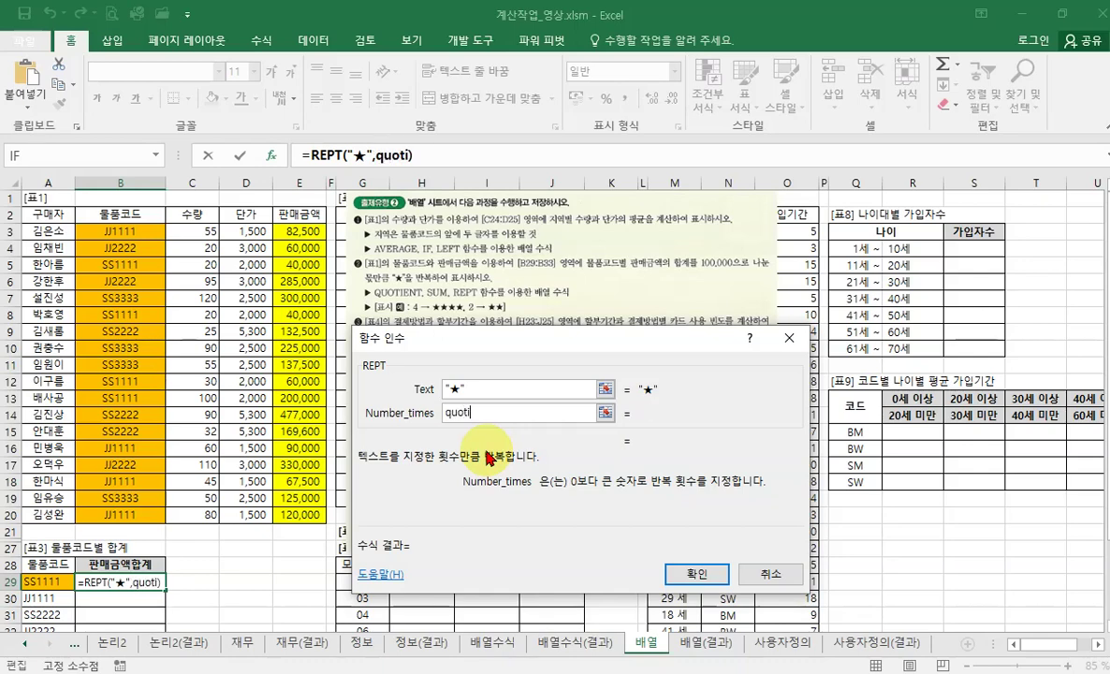
pyautogui.write('ent()')
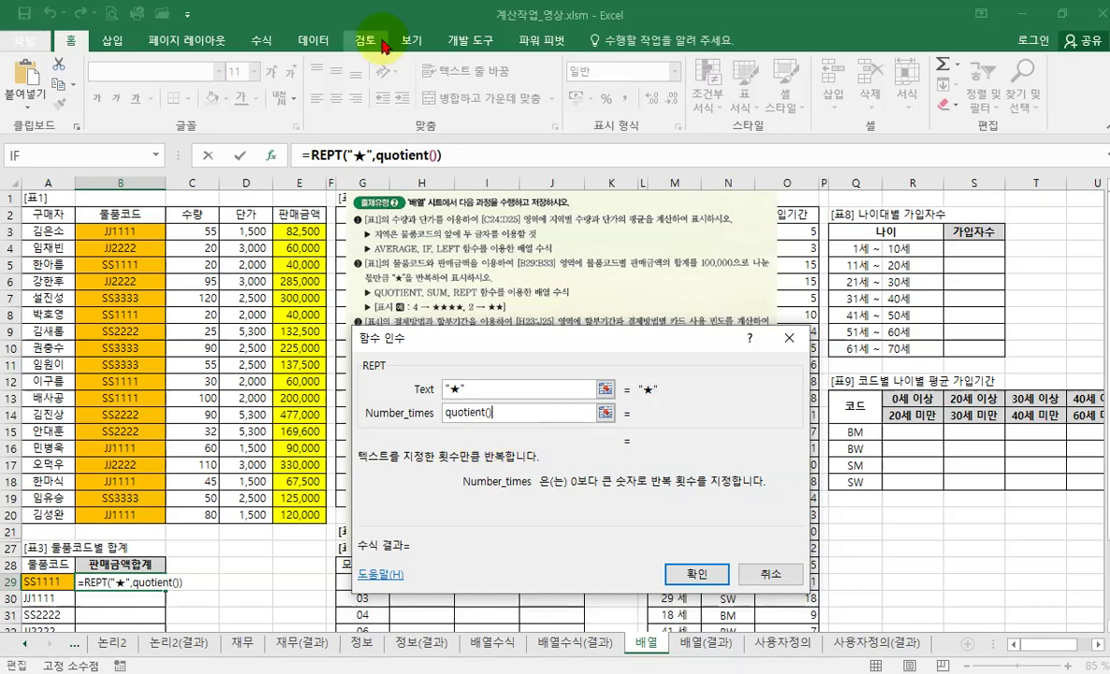
# Step: Open the arguments of the nested QUOTIENT function and set its Denominator to 100000
pyautogui.click(395, 154)
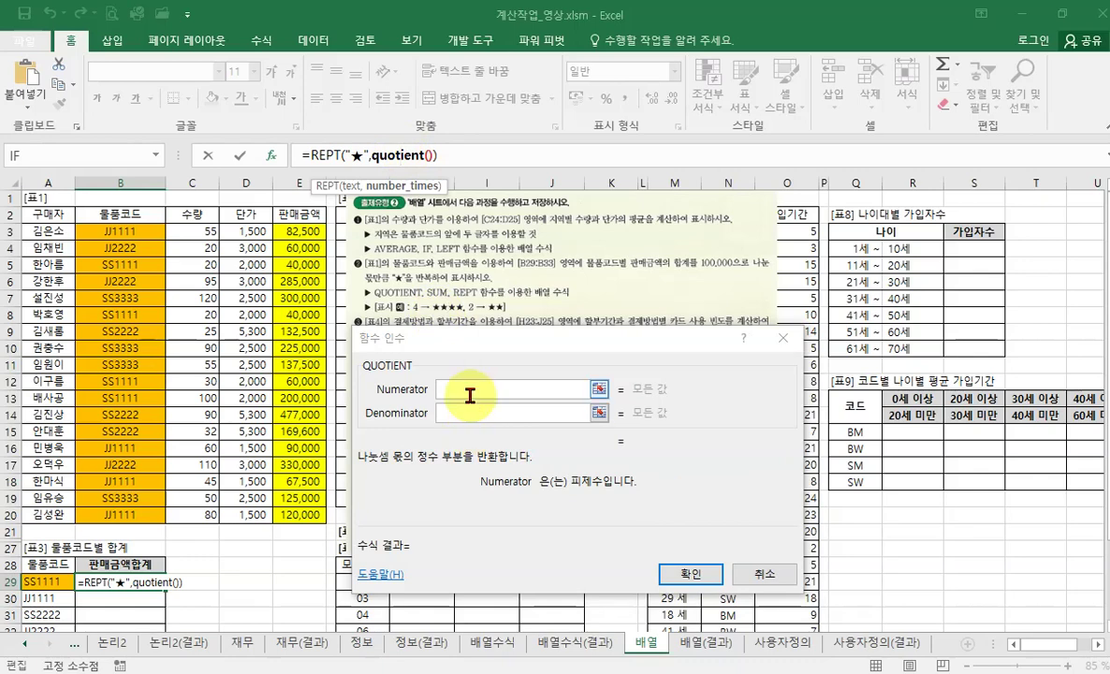
pyautogui.click(468, 391)
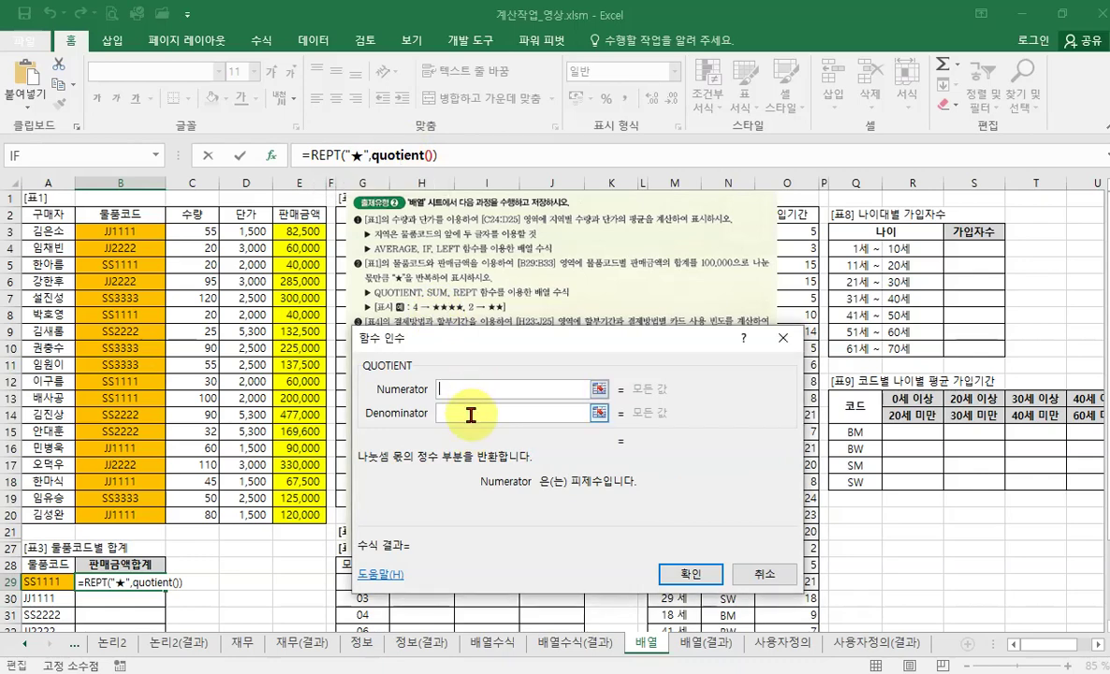
pyautogui.click(471, 415)
pyautogui.write('10000')
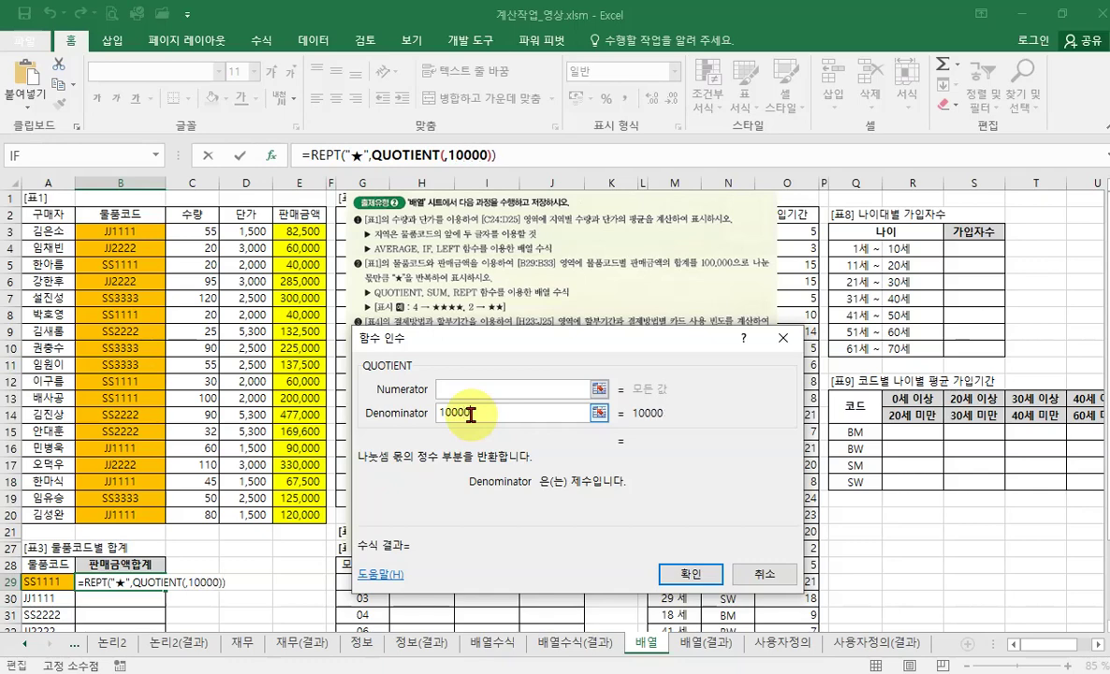
pyautogui.write('0')
# Step: Nest SUM as QUOTIENT's Numerator and enter ()*() as the framework of SUM's Number1 argument
pyautogui.click(479, 388)
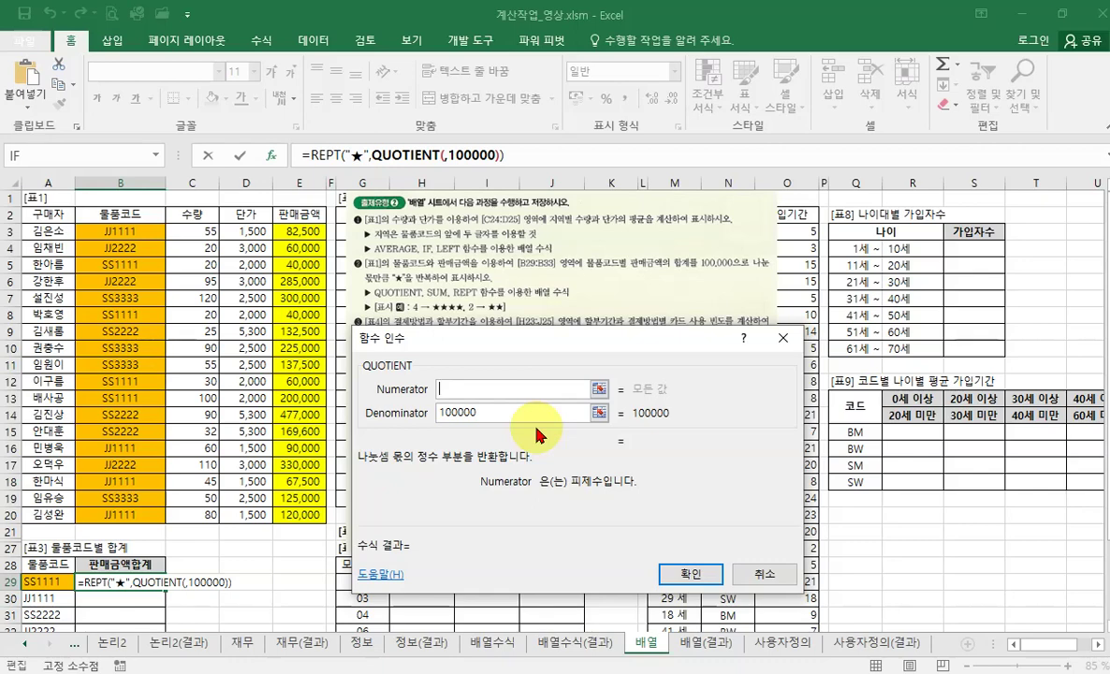
pyautogui.write('sum()')
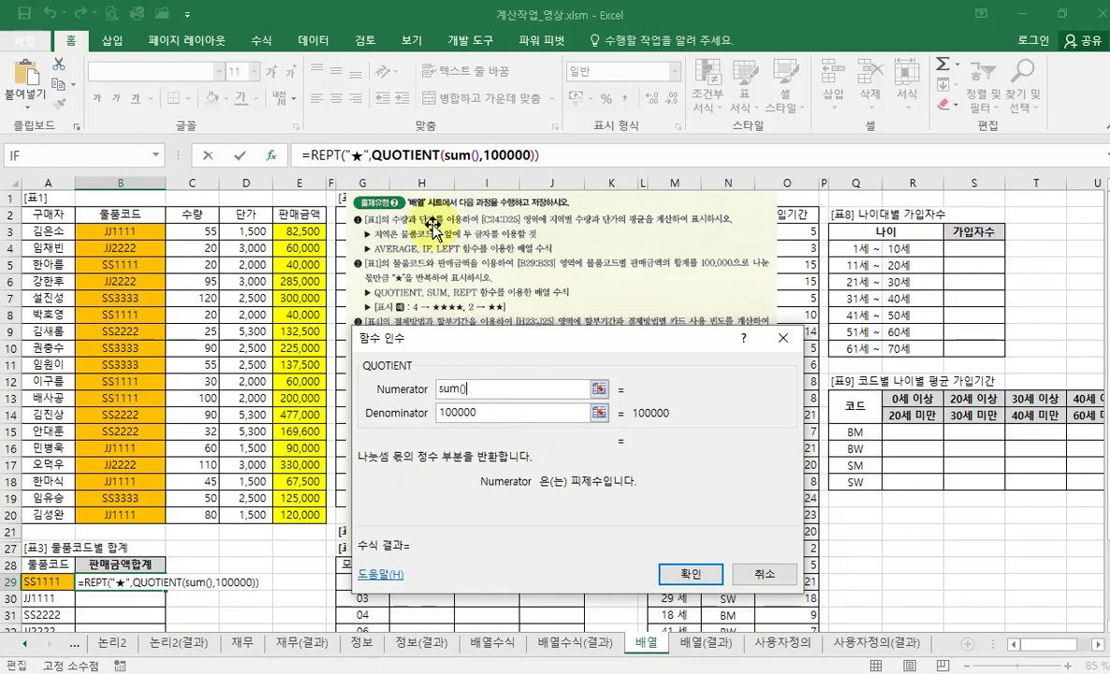
pyautogui.click(468, 155)
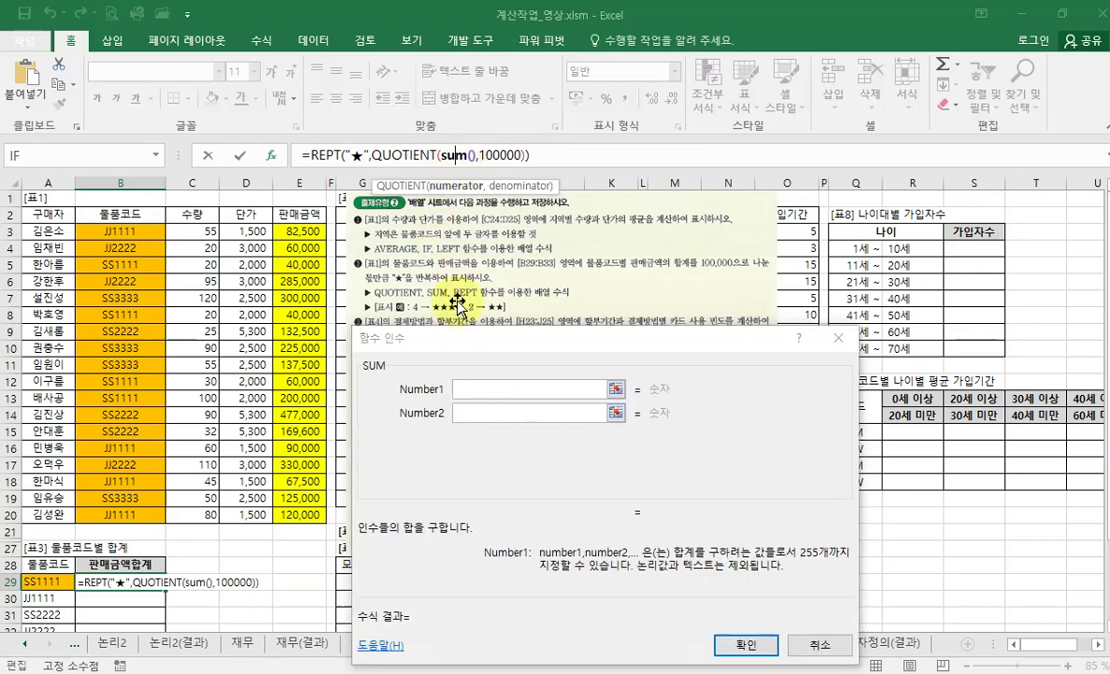
pyautogui.click(474, 392)
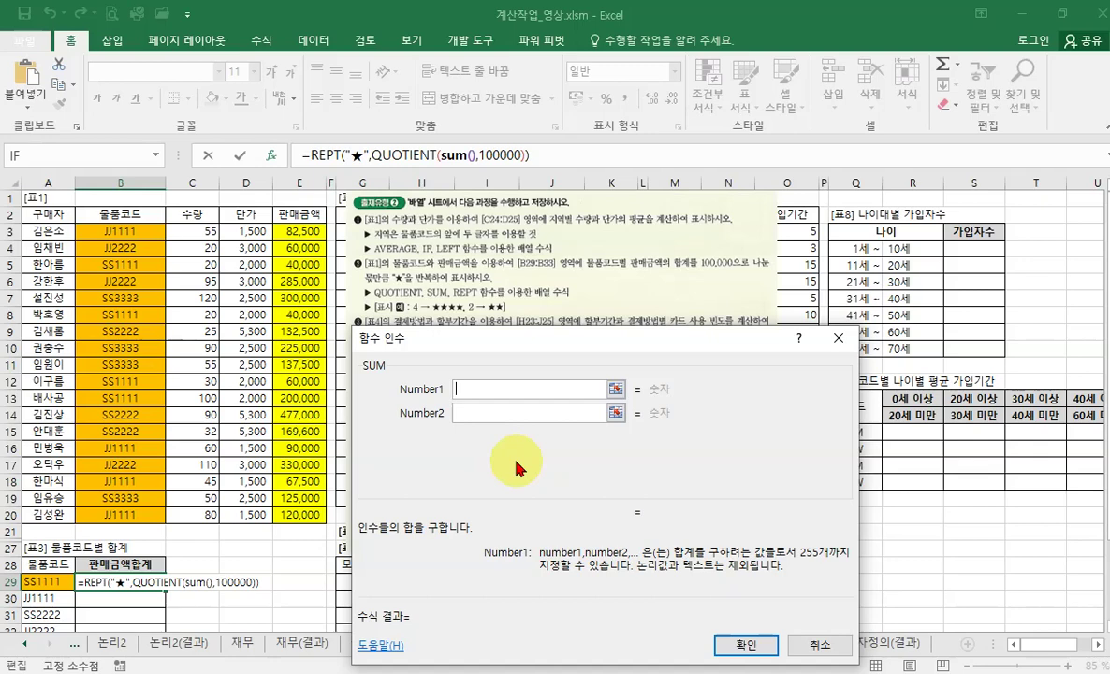
pyautogui.write('()')
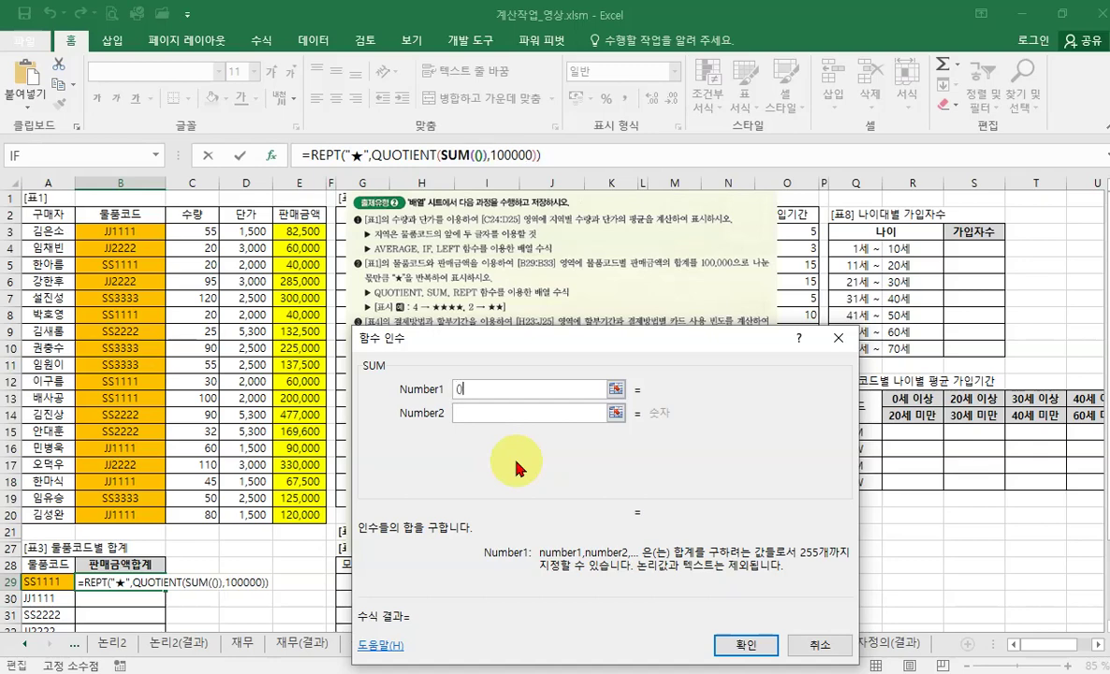
pyautogui.write('*()')
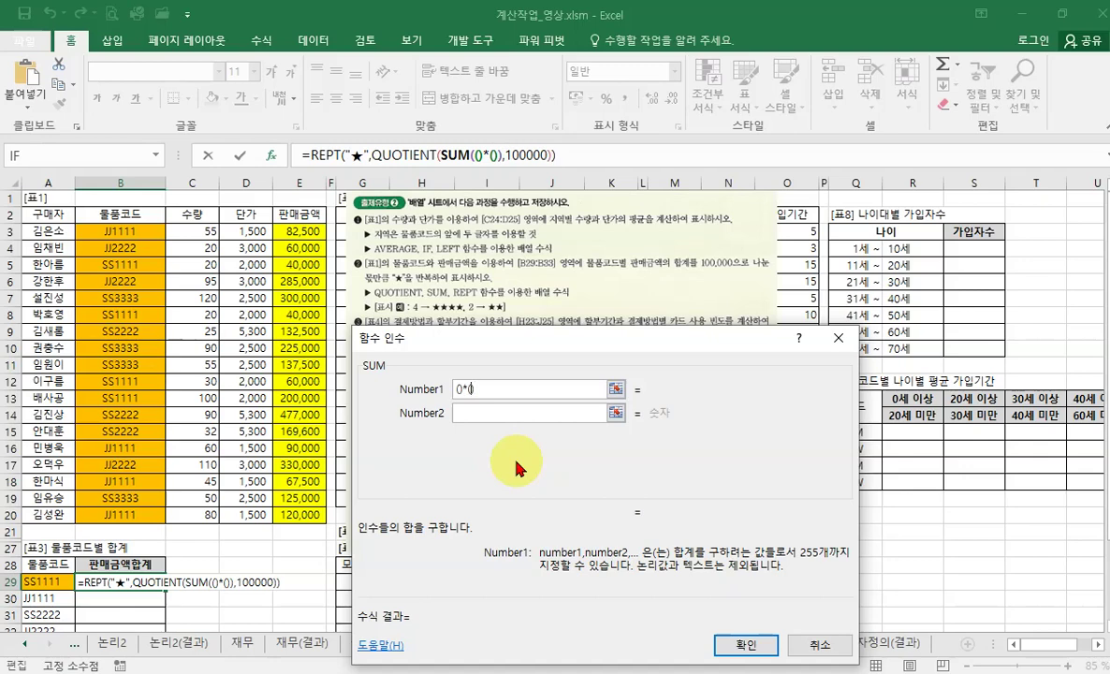
# Step: Fill the first parentheses of SUM's Number1 with the product code condition $B$3:$B$20=A29
pyautogui.press('Left')
pyautogui.press('Left')
pyautogui.press('Left')
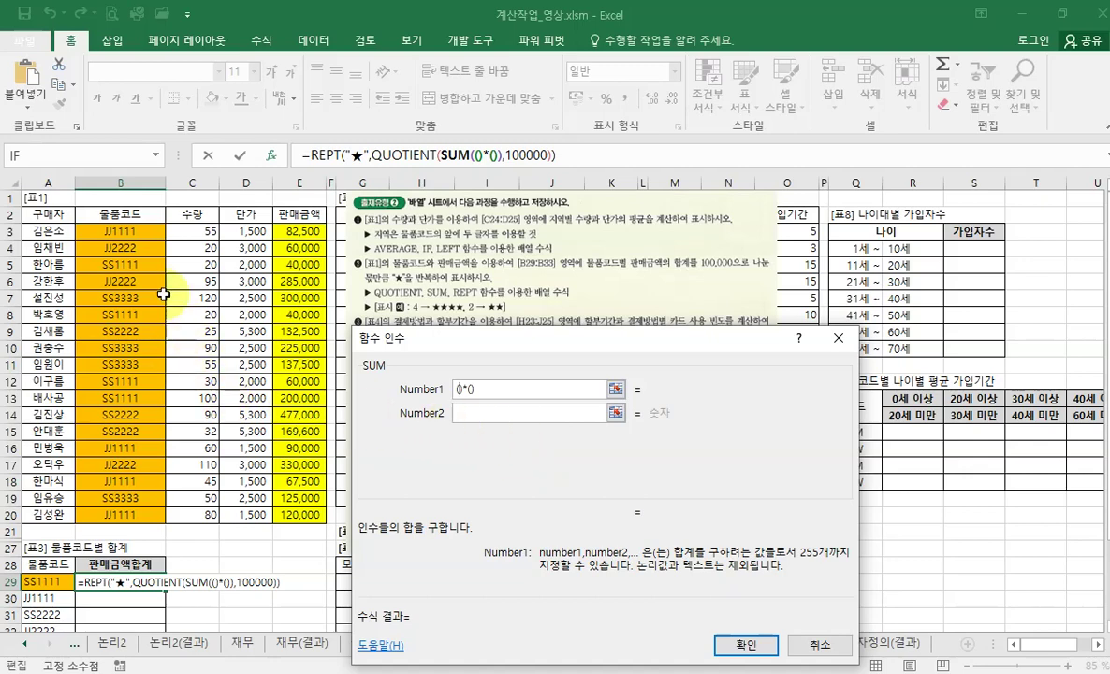
pyautogui.moveTo(137, 234); pyautogui.dragTo(152, 510)
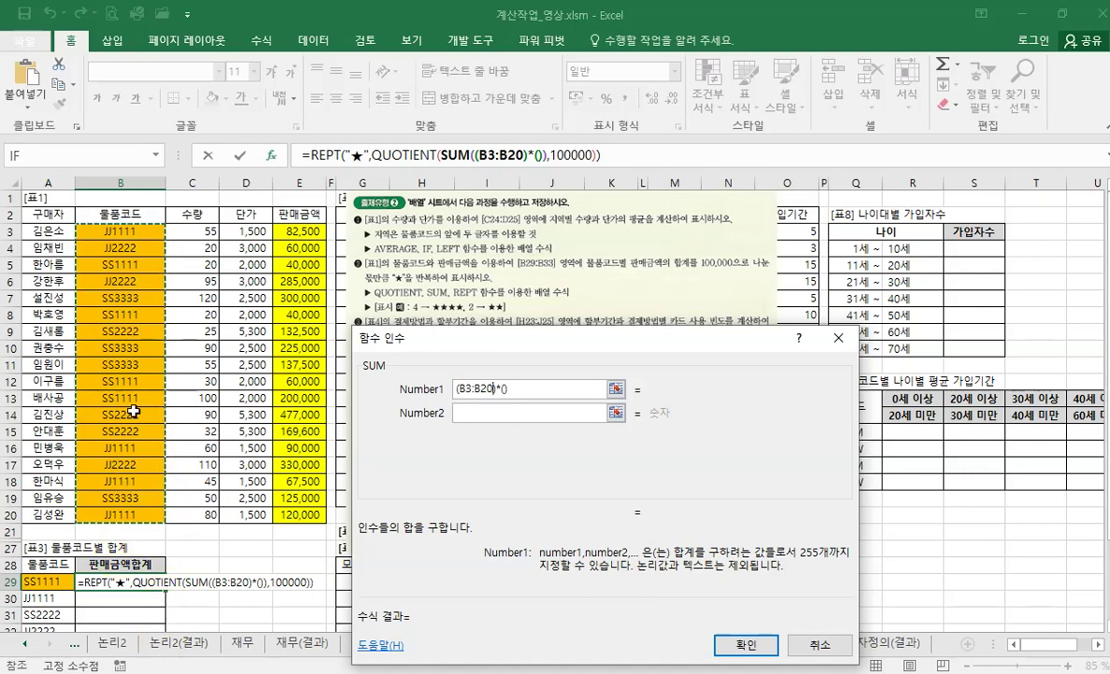
pyautogui.press('F4')
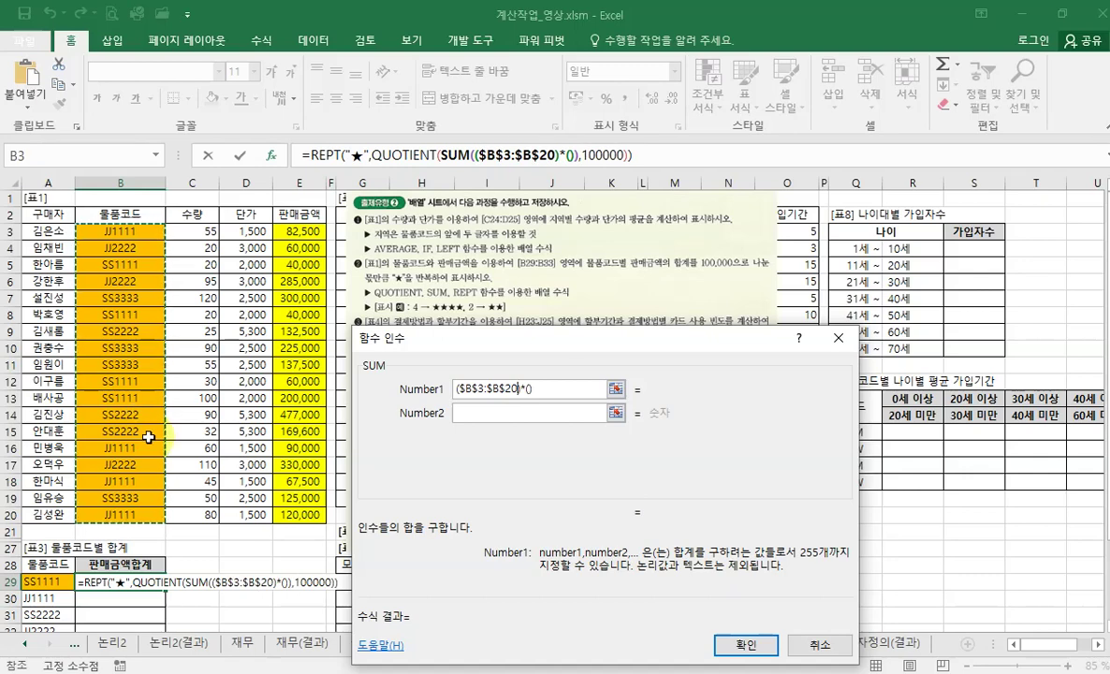
pyautogui.write('=')
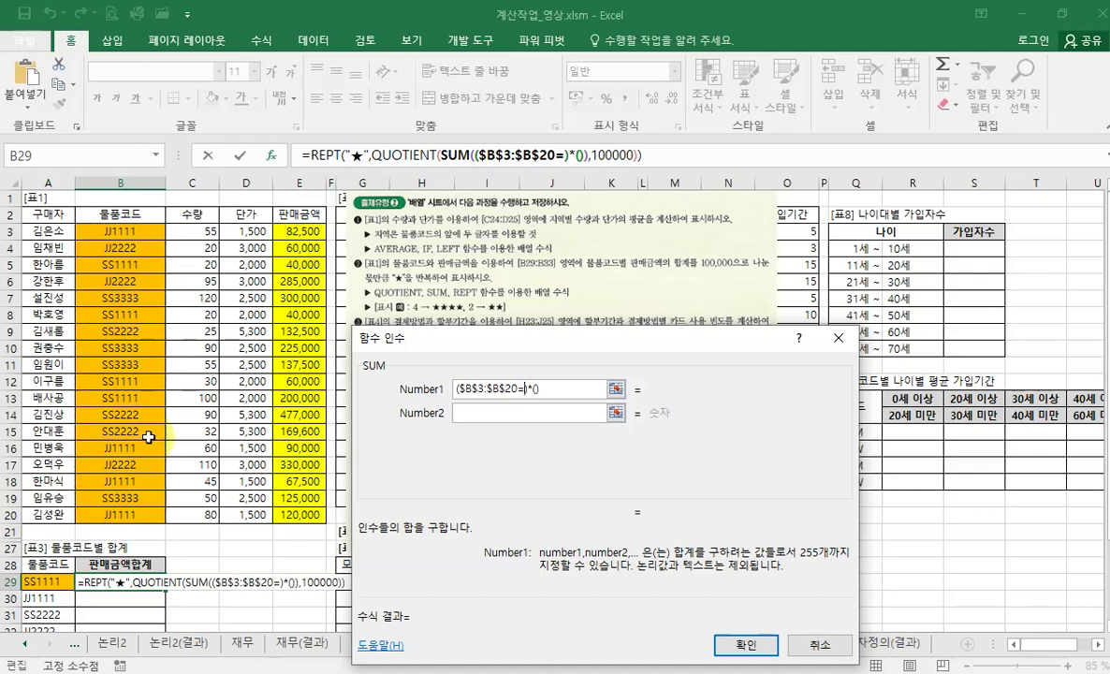
pyautogui.click(44, 584)
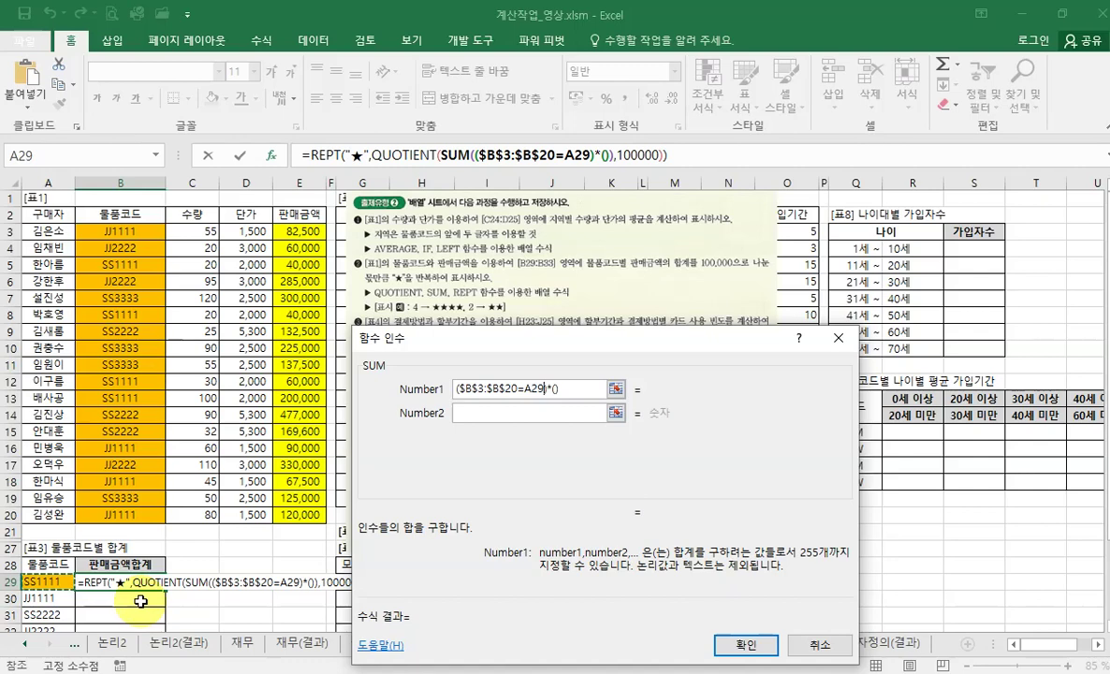
# Step: Fill the second parentheses of SUM's Number1 with the absolute sales amount range $E$3:$E$20
pyautogui.click(555, 389)
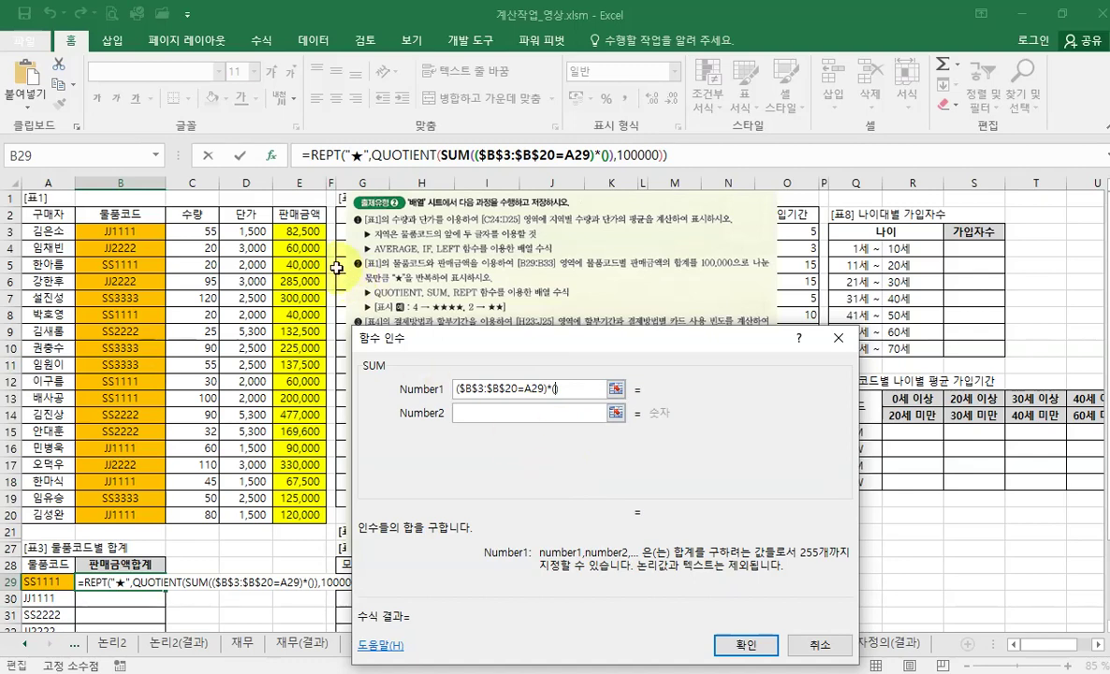
pyautogui.moveTo(305, 232); pyautogui.dragTo(304, 518)
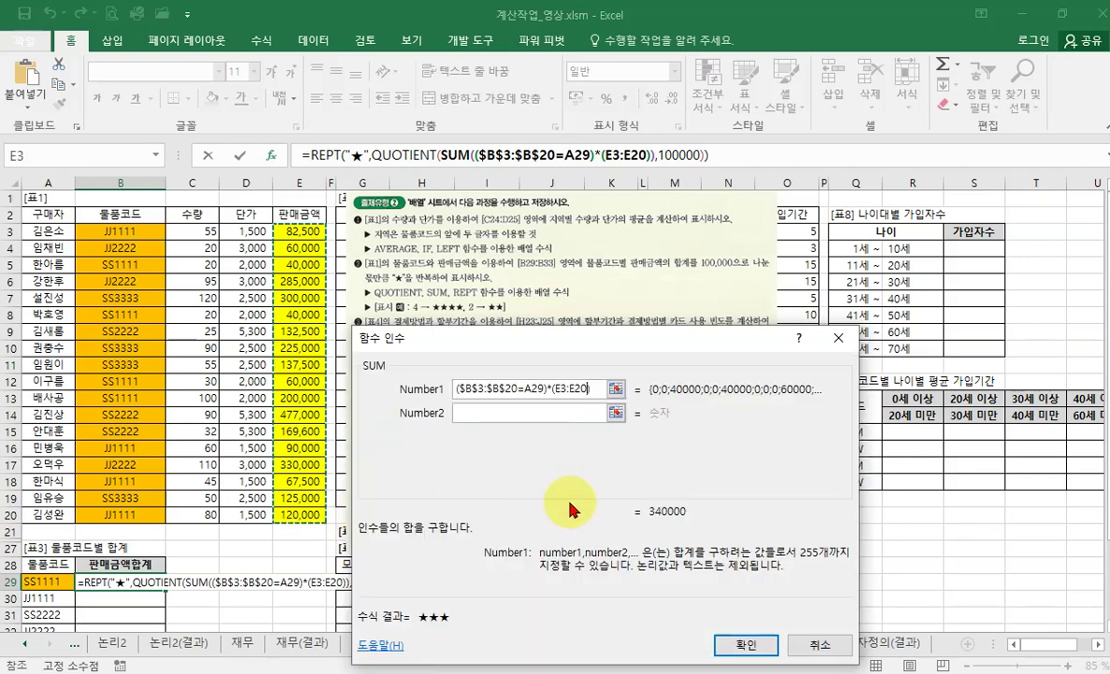
pyautogui.press('F4')
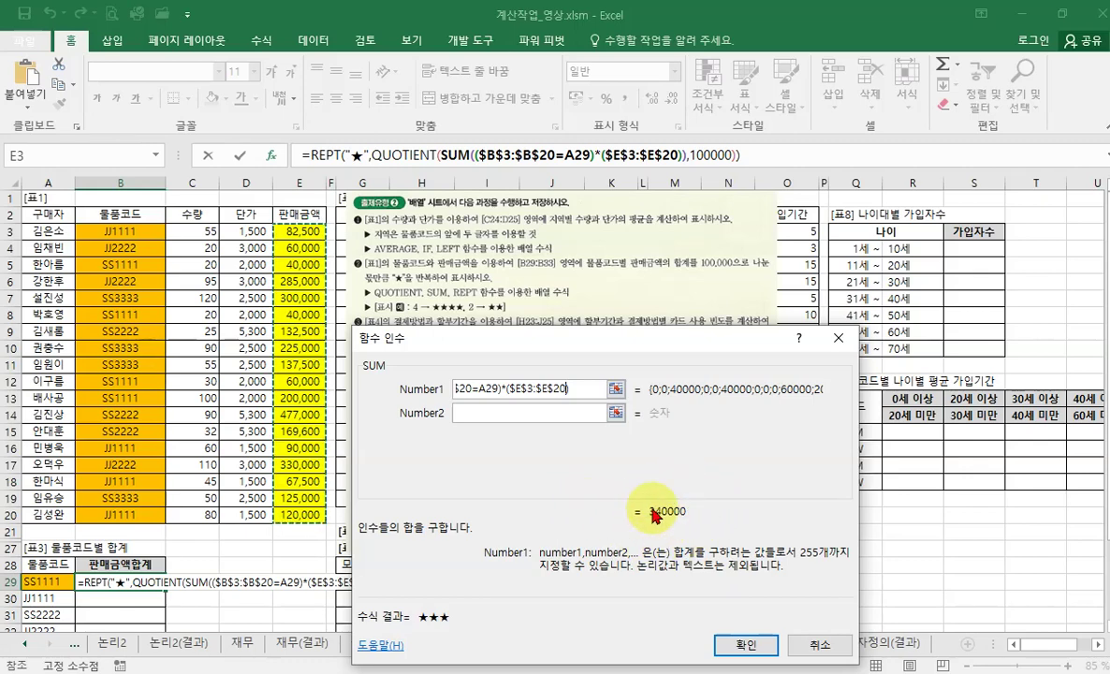
# Step: Check the arguments of the QUOTIENT and REPT functions and confirm the B29 formula
pyautogui.click(405, 155)
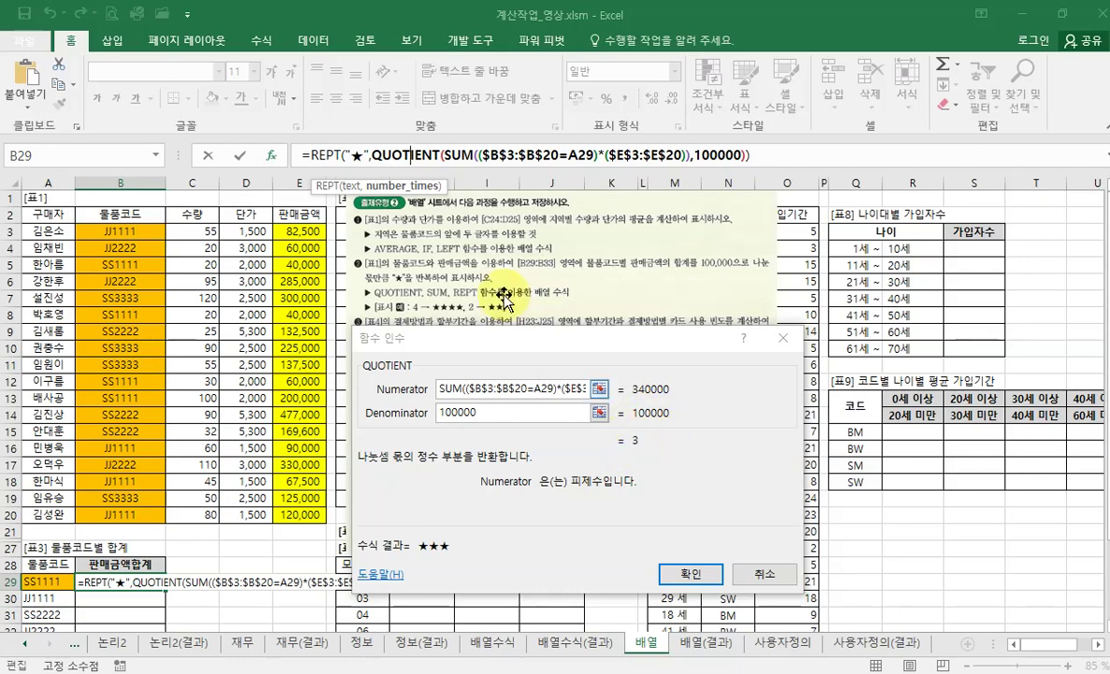
pyautogui.click(319, 154)
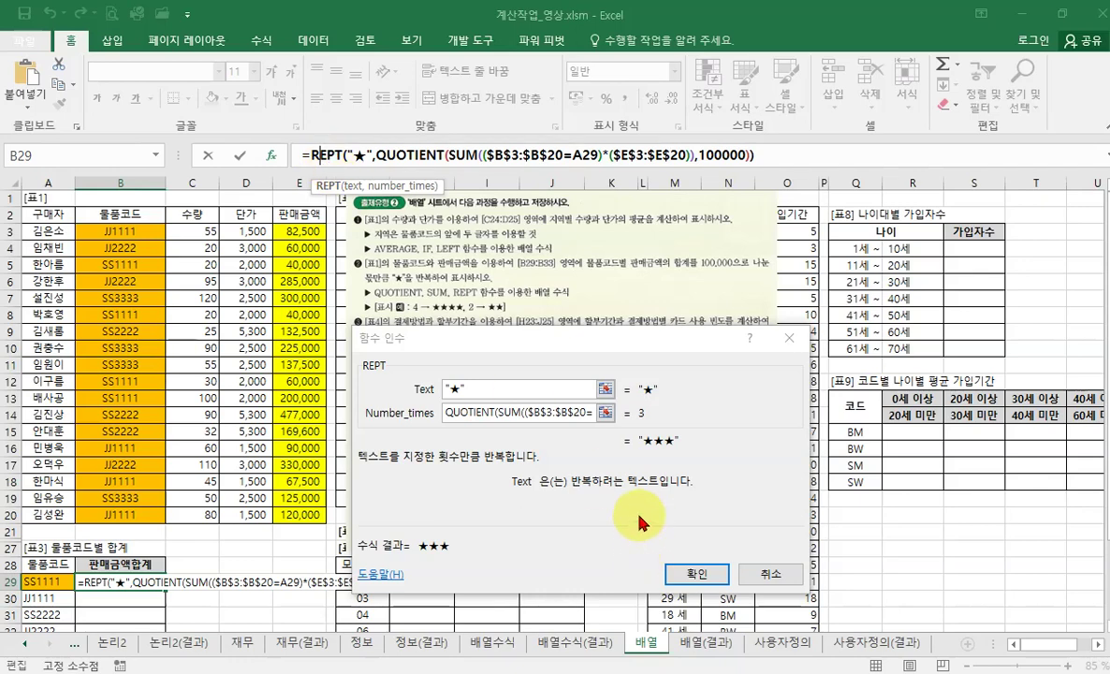
pyautogui.click(686, 582)
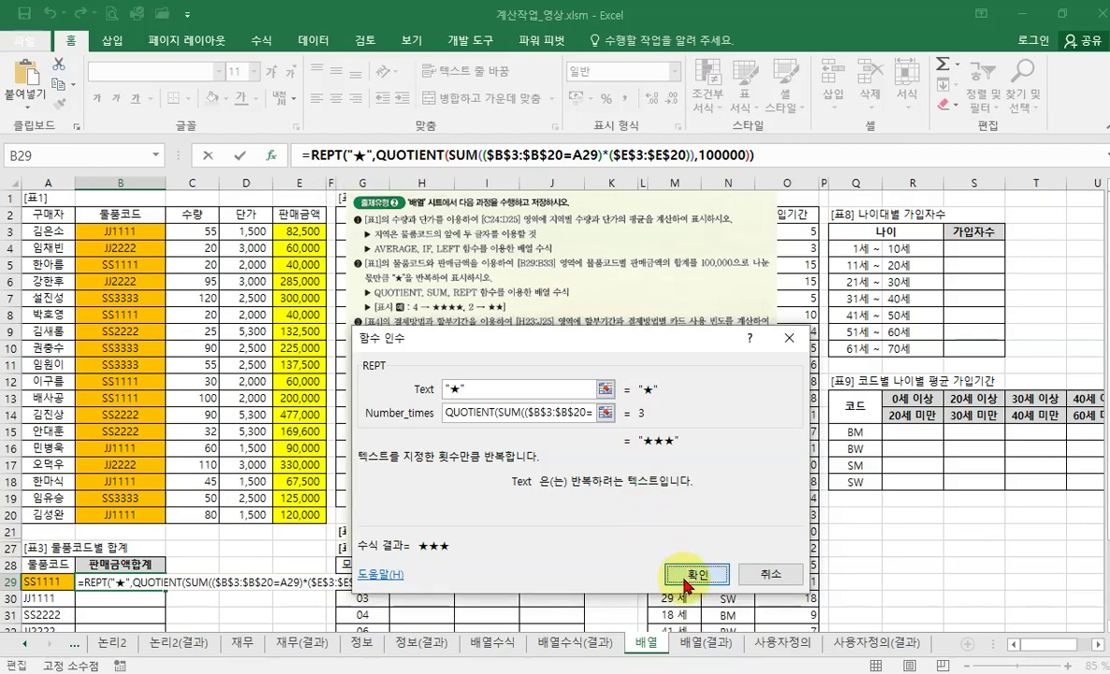
# Step: Enter the B29 REPT formula as an array formula and fill it down through B33
pyautogui.hotkey('ctrl', 'shift', 'Return')
pyautogui.scroll(-2, 225, 600)
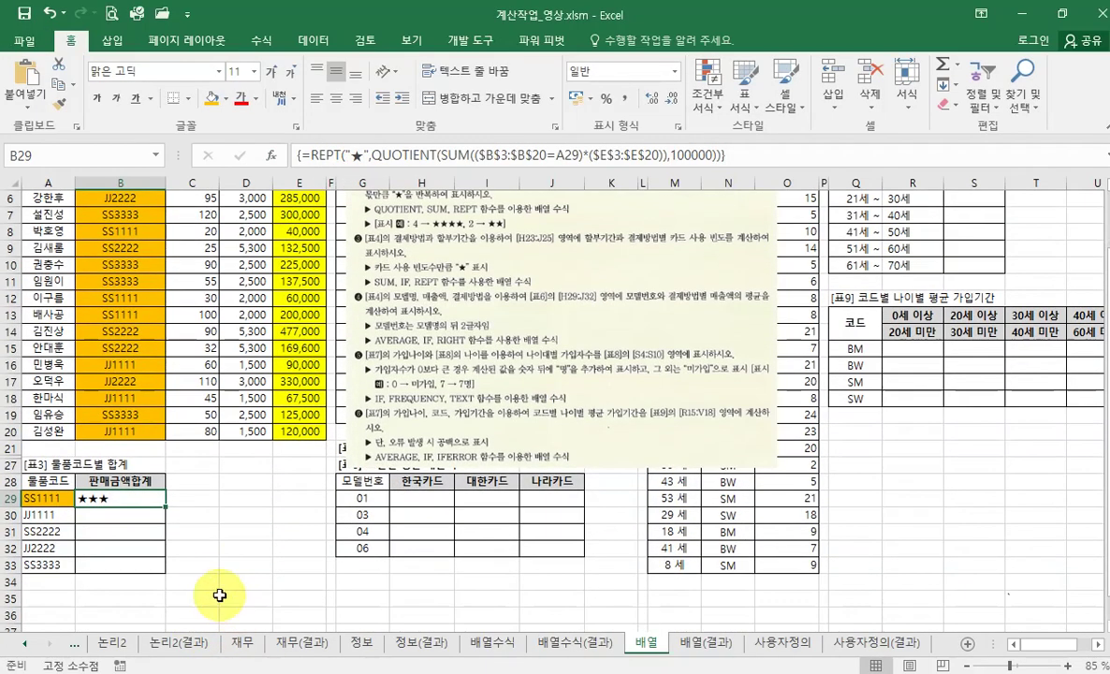
pyautogui.moveTo(166, 509); pyautogui.dragTo(167, 565)
pyautogui.click(224, 563)
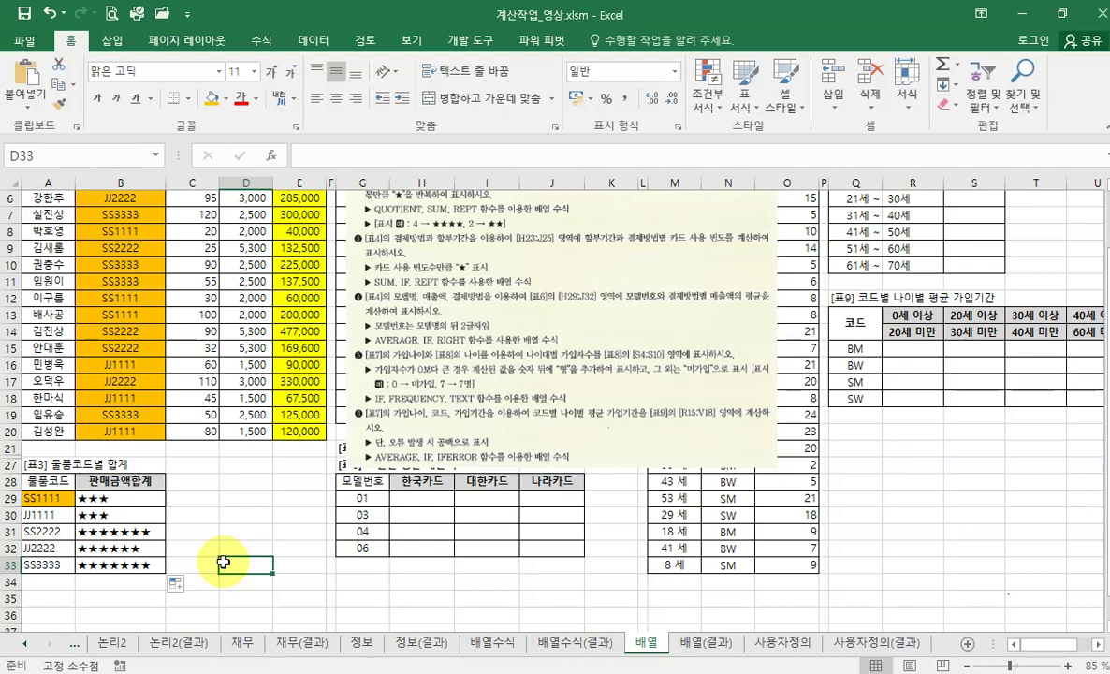
# Step: Remove the highlight fill from the [표1] data A3:E20 and from the product code cell A29
pyautogui.scroll(2, 218, 561)
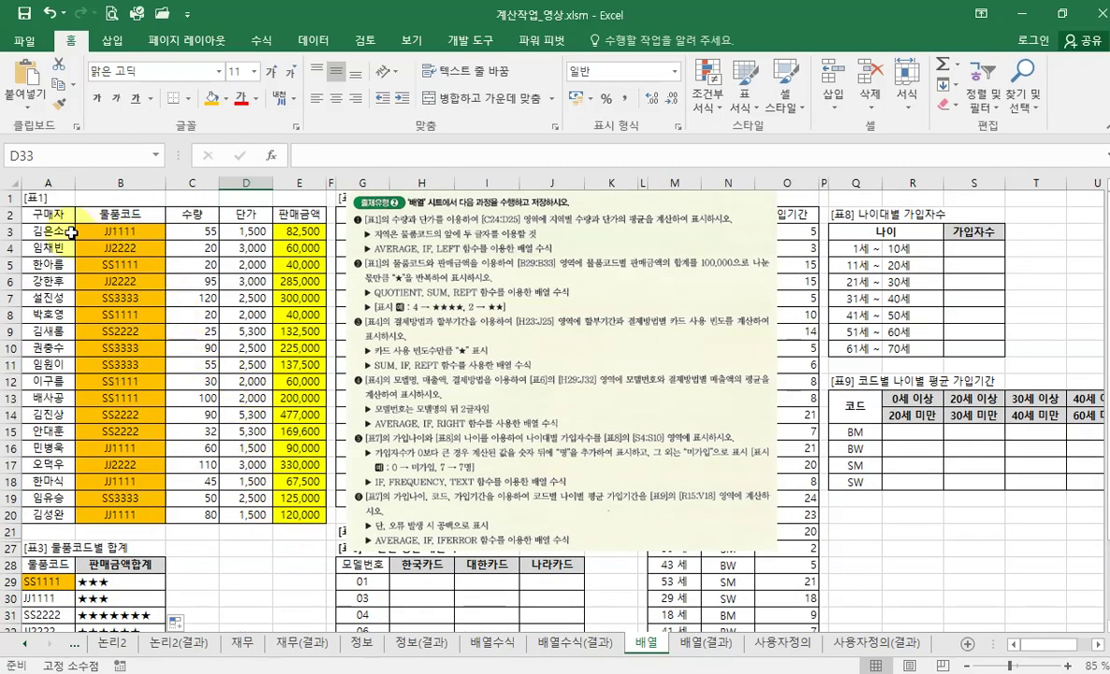
pyautogui.moveTo(47, 231); pyautogui.dragTo(315, 511)
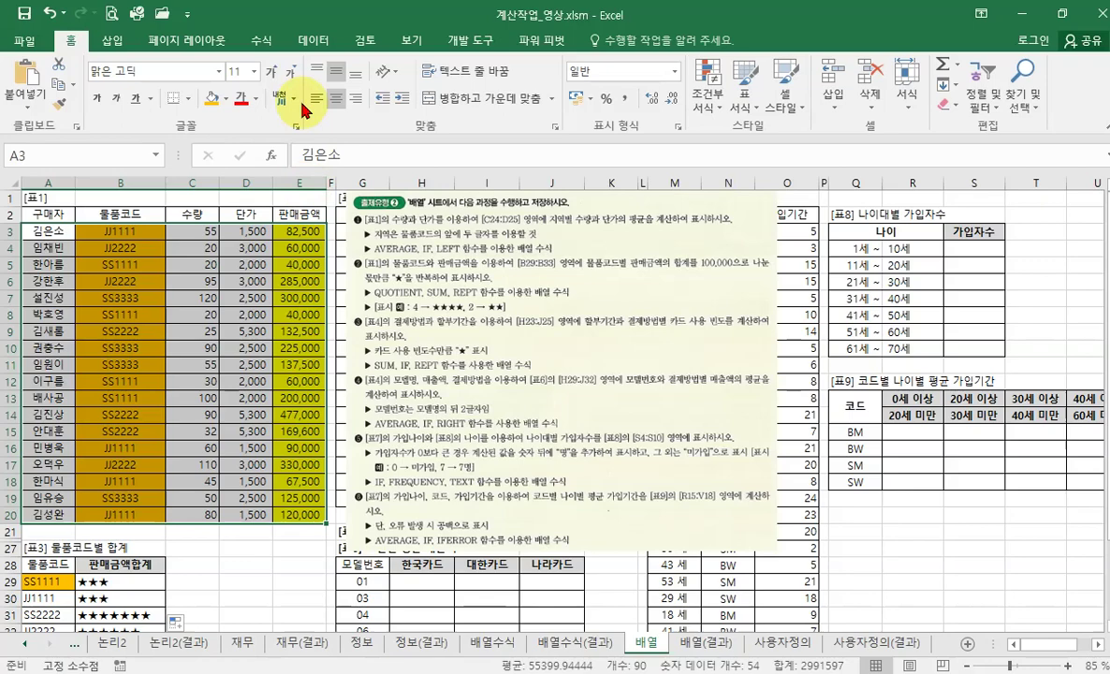
pyautogui.click(227, 98)
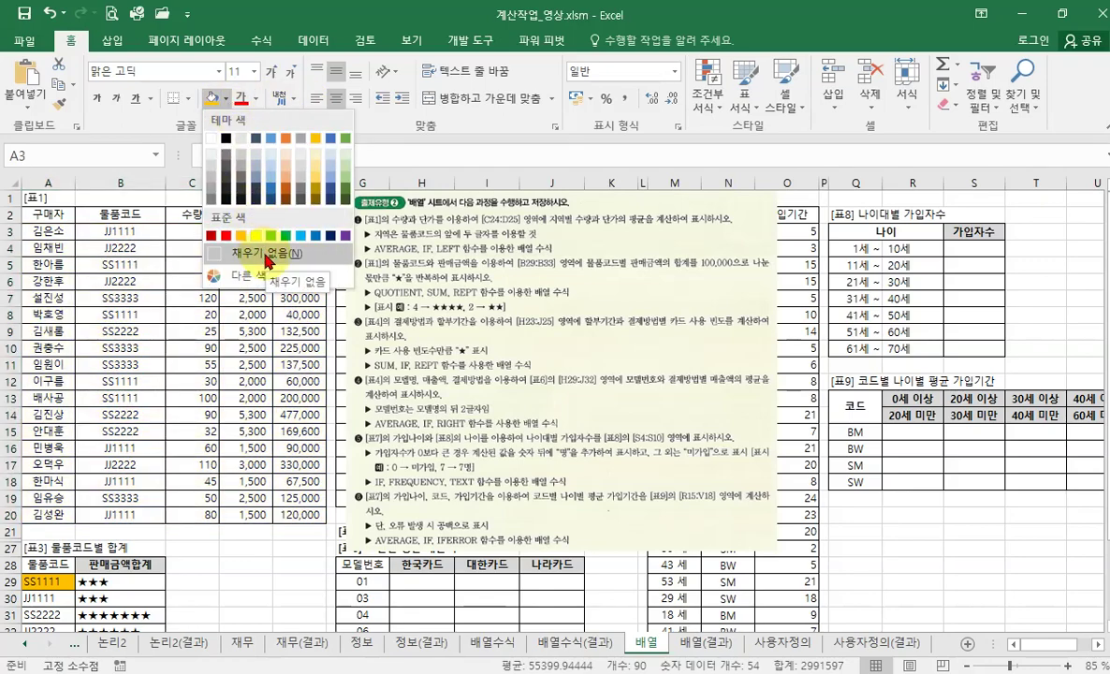
pyautogui.click(266, 258)
pyautogui.click(45, 581)
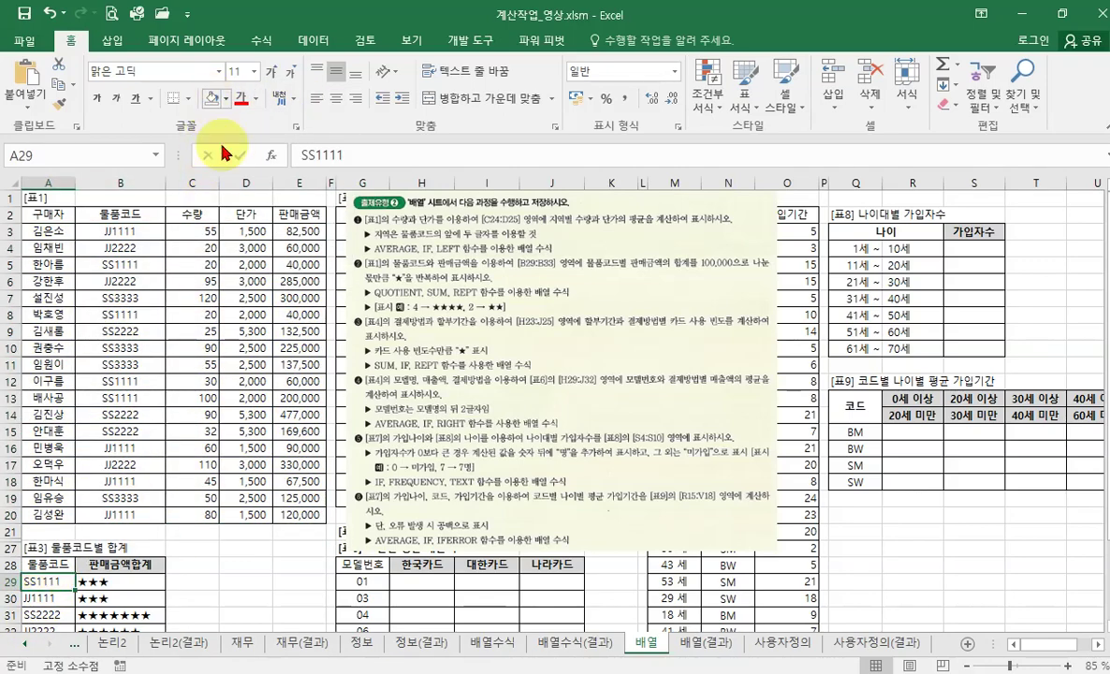
# Step: Move the problem picture off [표4] and fill the payment method cells I3:I19 with orange
pyautogui.moveTo(459, 339); pyautogui.dragTo(740, 351)
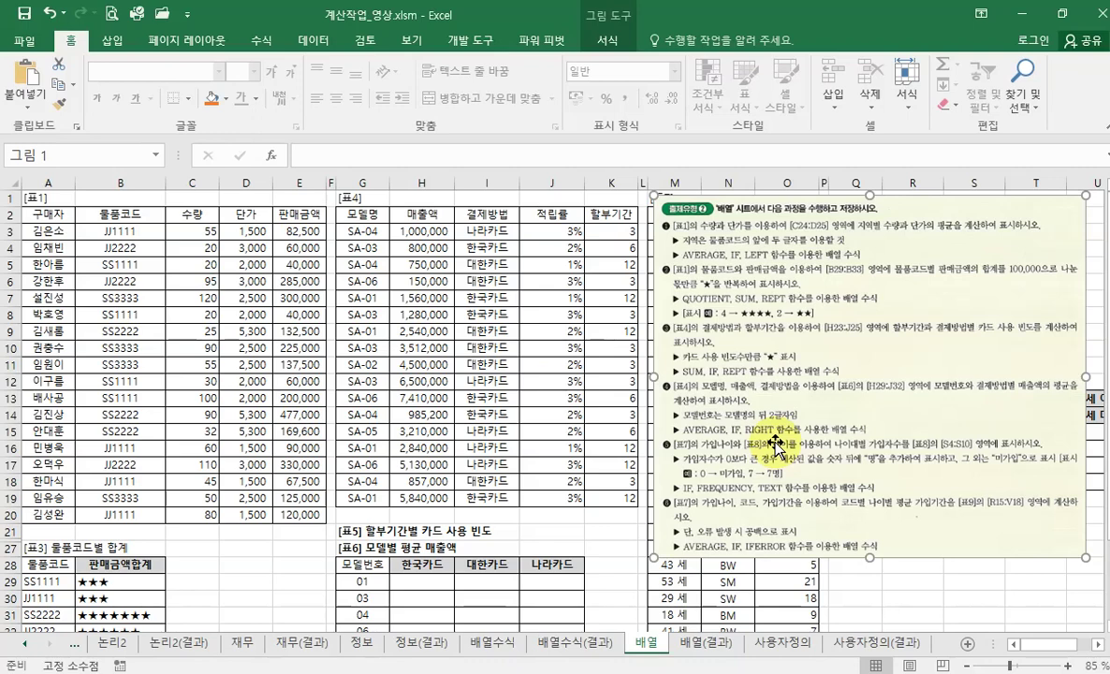
pyautogui.click(465, 231)
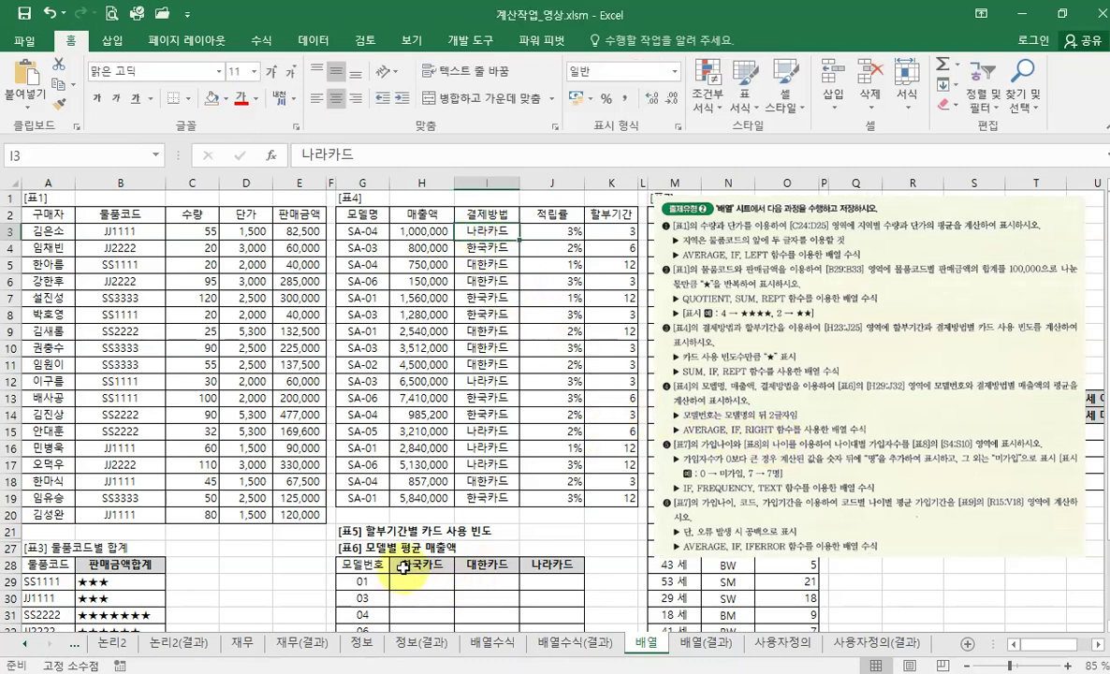
pyautogui.moveTo(402, 568); pyautogui.dragTo(485, 564)
pyautogui.moveTo(468, 231); pyautogui.dragTo(495, 498)
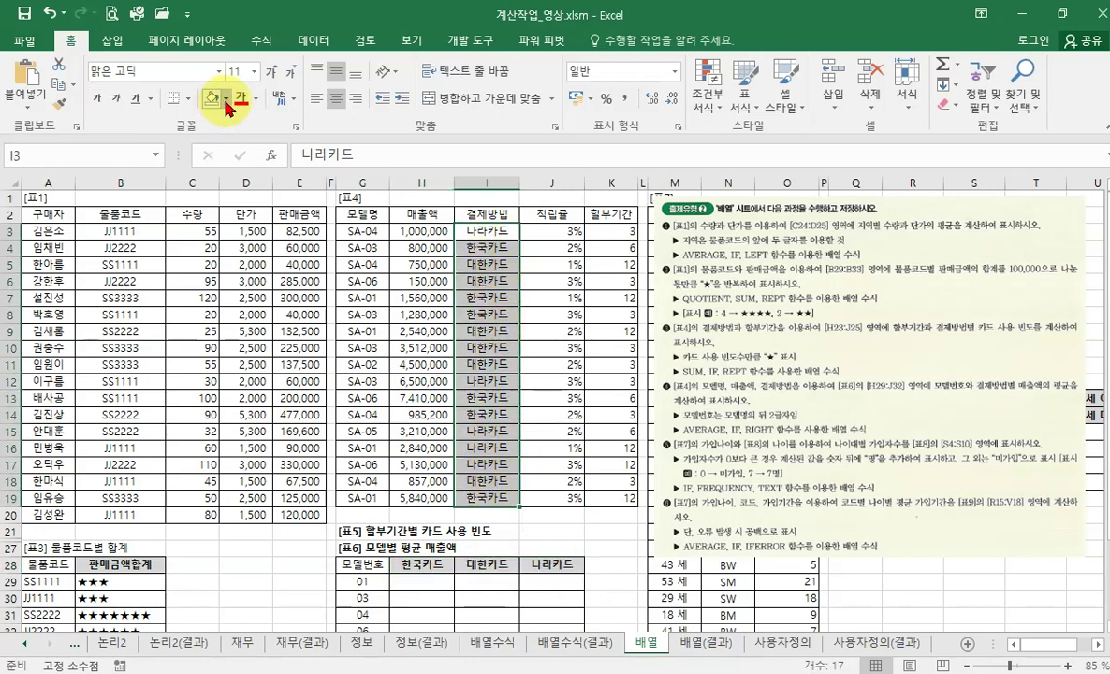
pyautogui.click(226, 99)
pyautogui.click(244, 237)
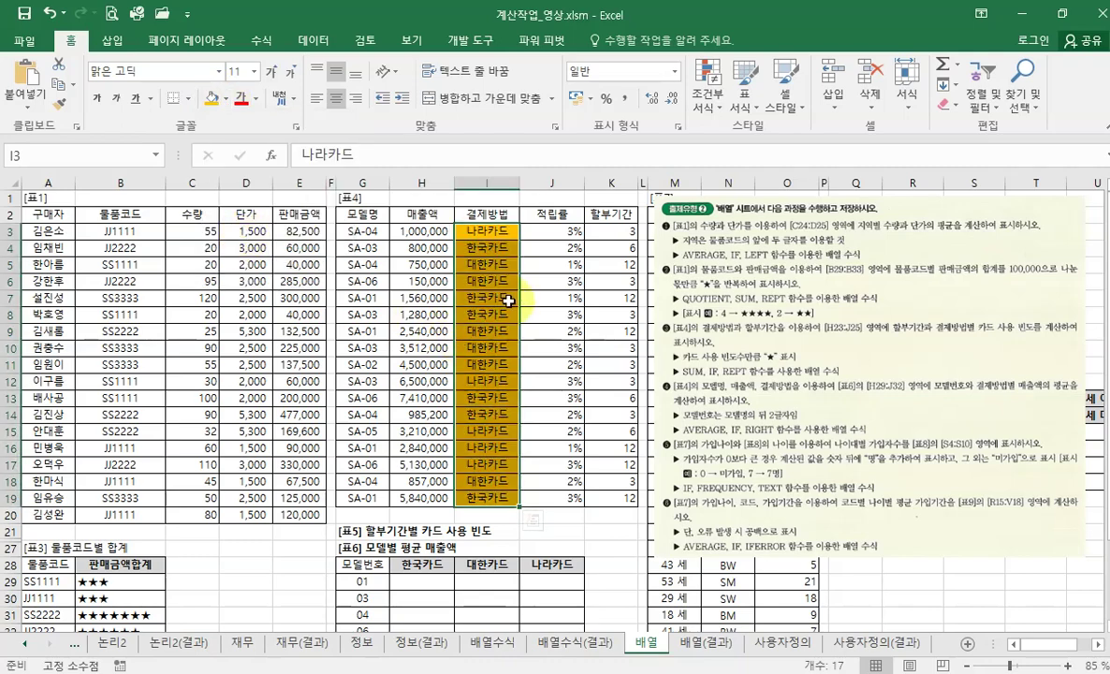
pyautogui.click(504, 299)
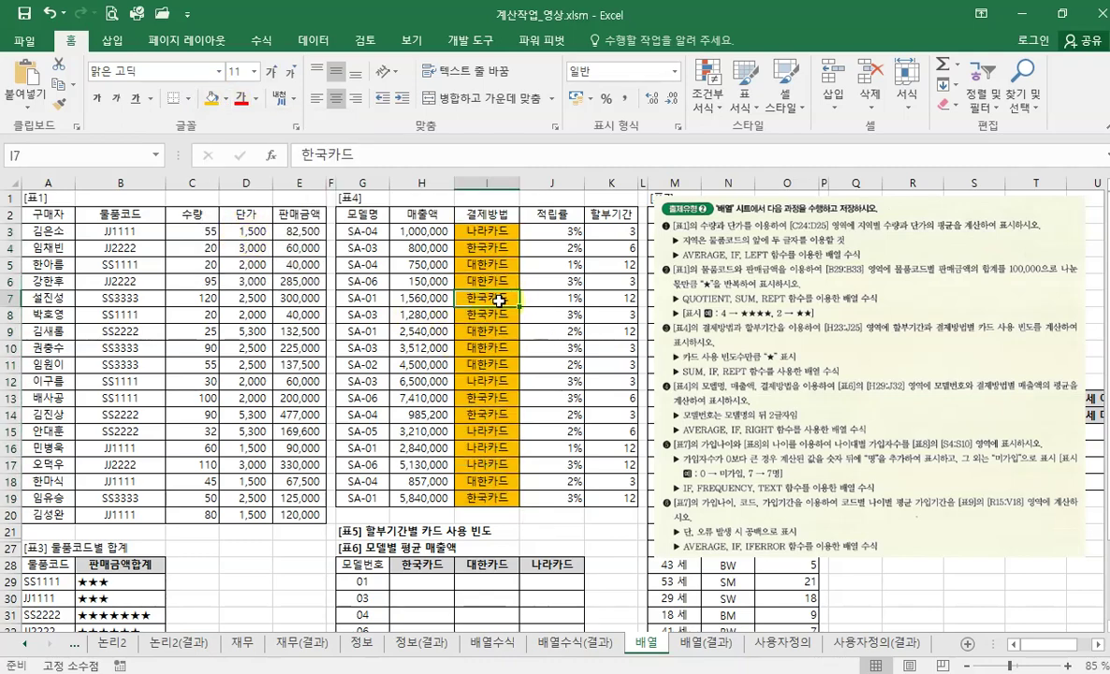
# Step: Fill the 한국카드 header cell H28 of [표6] with orange
pyautogui.moveTo(411, 565); pyautogui.dragTo(552, 565)
pyautogui.click(422, 564)
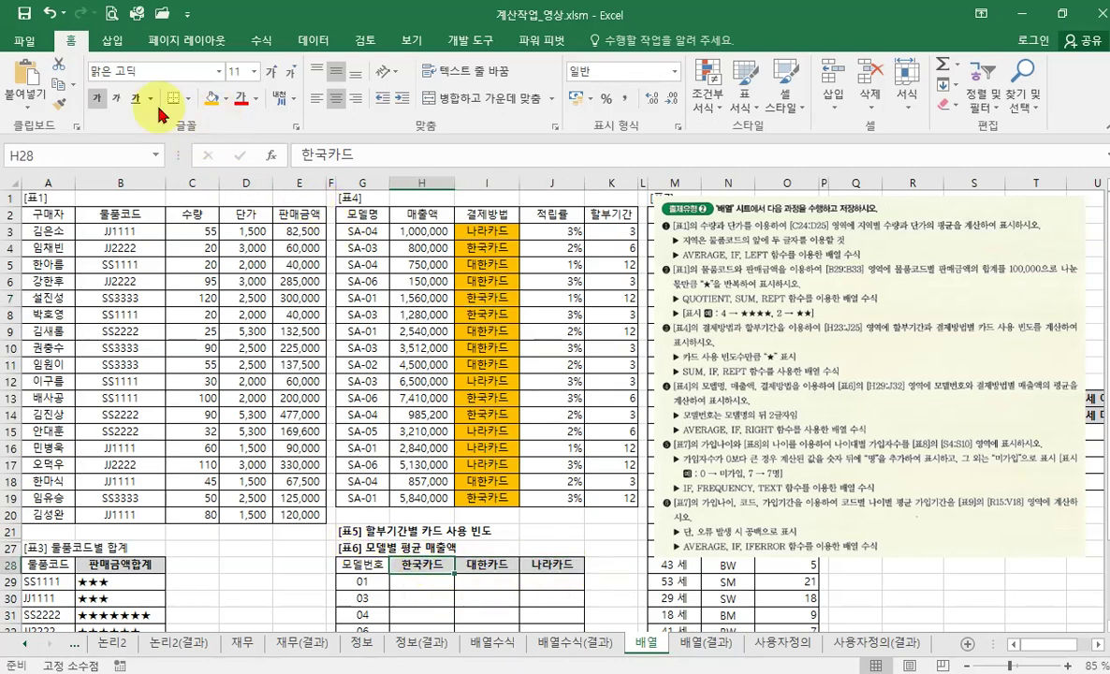
pyautogui.click(211, 97)
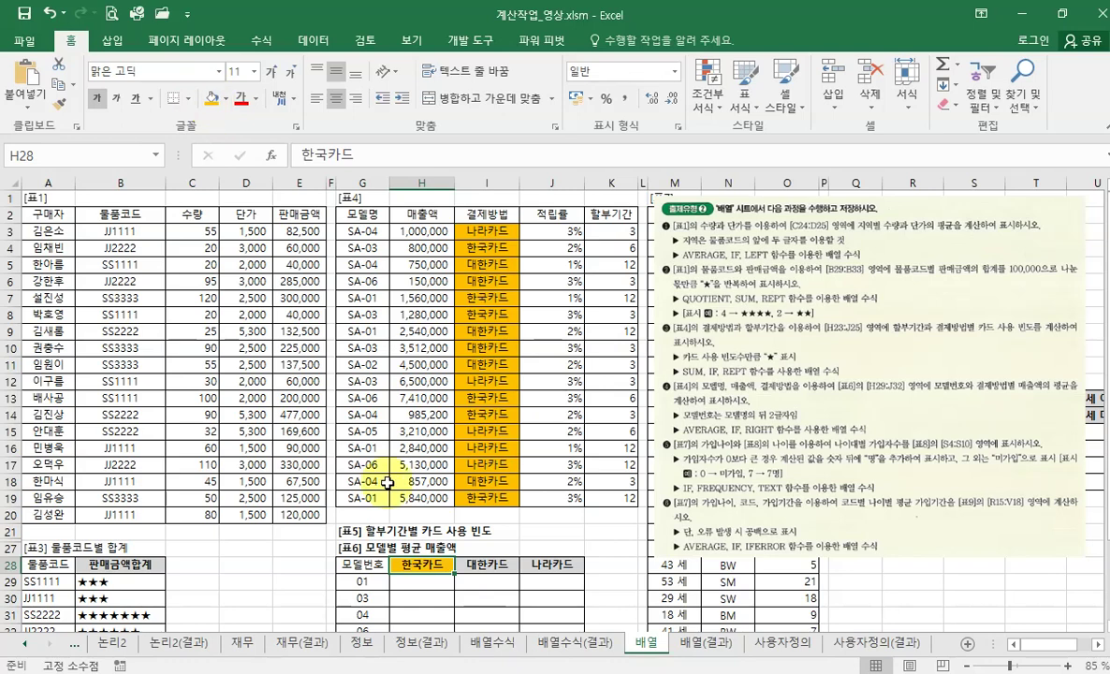
# Step: Fill the installment period cells K3:K19 of [표4] with yellow
pyautogui.moveTo(627, 232); pyautogui.dragTo(632, 498)
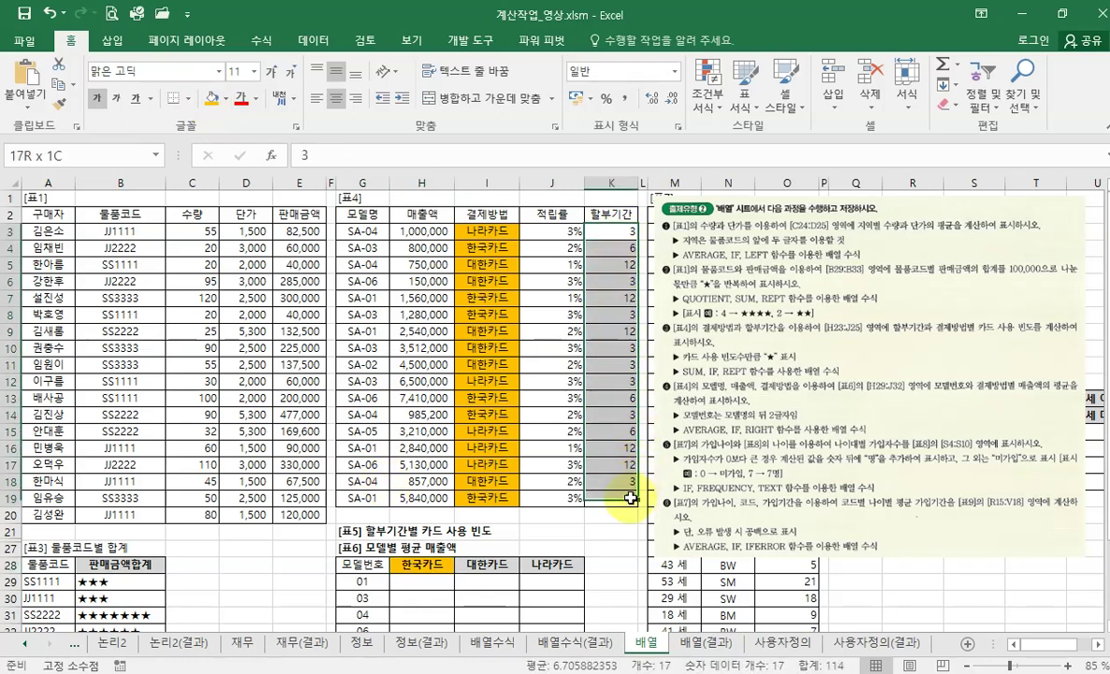
pyautogui.click(224, 99)
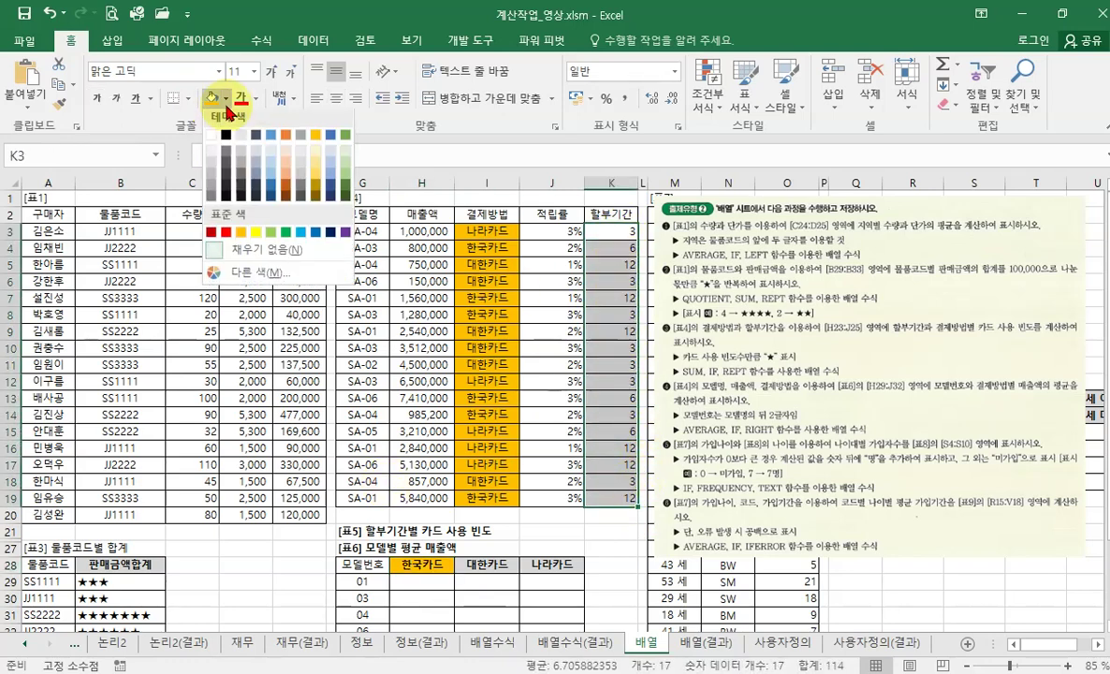
pyautogui.click(256, 235)
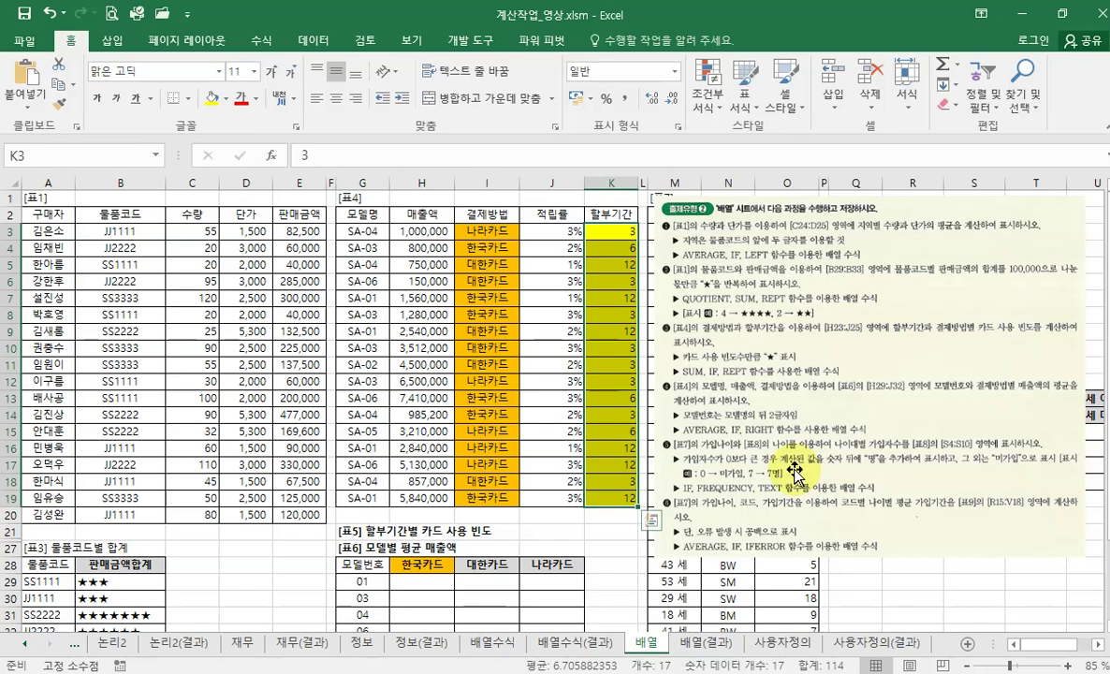
# Step: Shift the problem picture slightly away from [표4] and unhide the hidden rows between rows 21 and 27
pyautogui.scroll(-2, 595, 505)
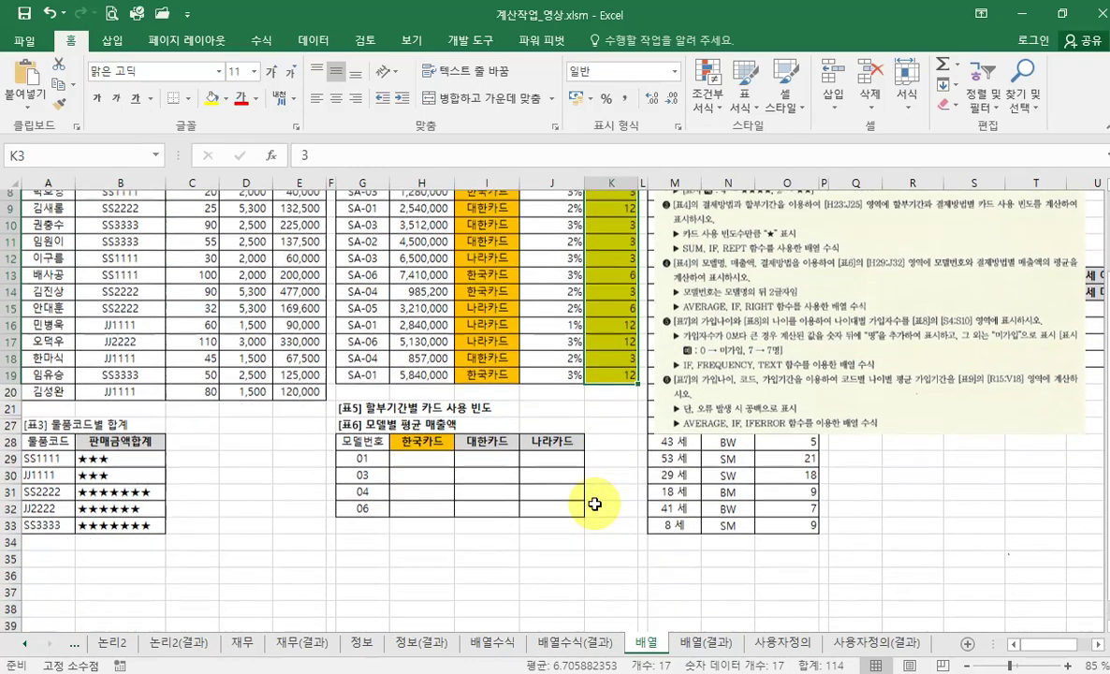
pyautogui.scroll(2, 595, 505)
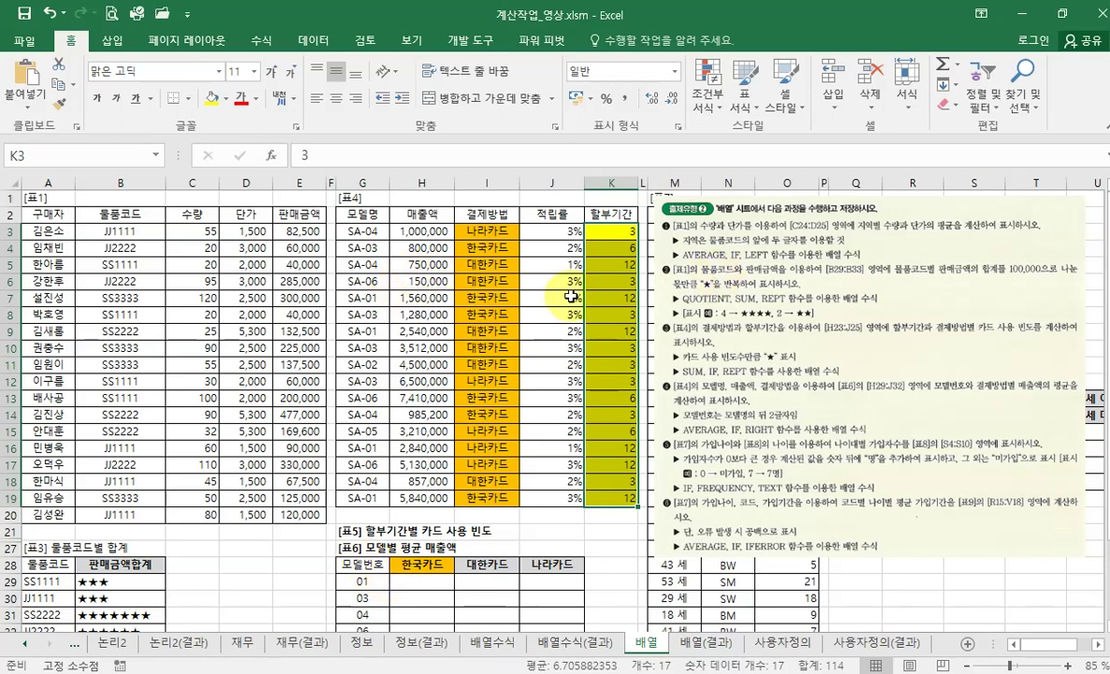
pyautogui.click(432, 583)
pyautogui.moveTo(756, 436)
pyautogui.mouseDown()
pyautogui.moveTo(822, 433)
pyautogui.moveTo(773, 434)
pyautogui.mouseUp()
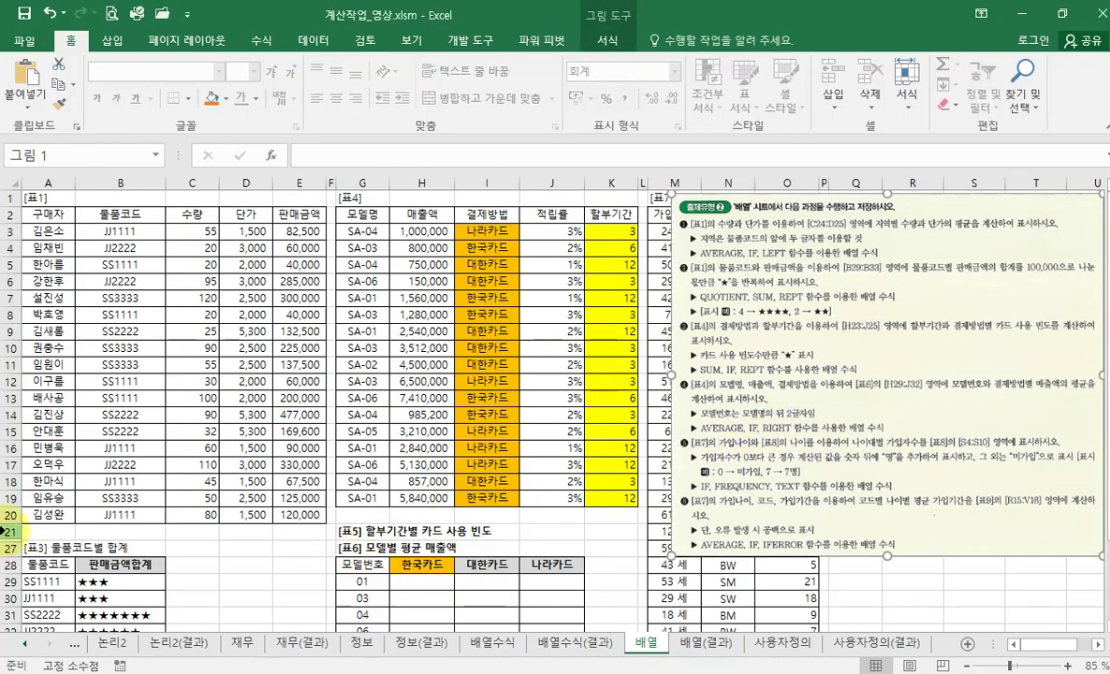
pyautogui.moveTo(12, 531); pyautogui.dragTo(11, 548)
pyautogui.rightClick(19, 550)
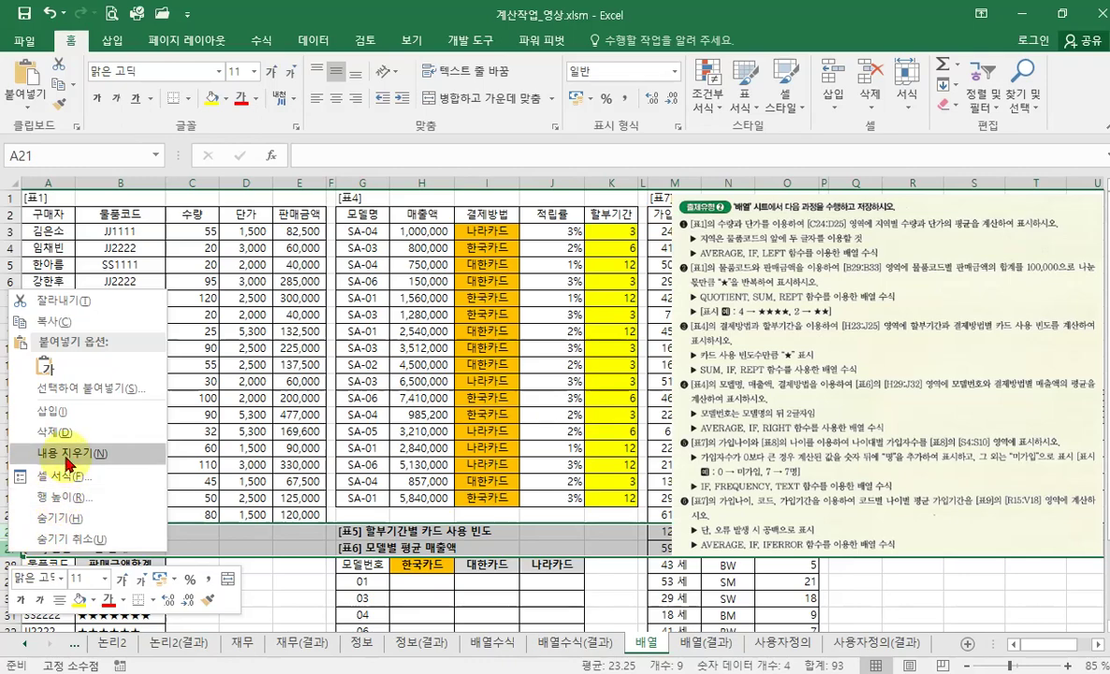
pyautogui.click(71, 539)
pyautogui.scroll(-5, 531, 595)
pyautogui.scroll(5, 475, 571)
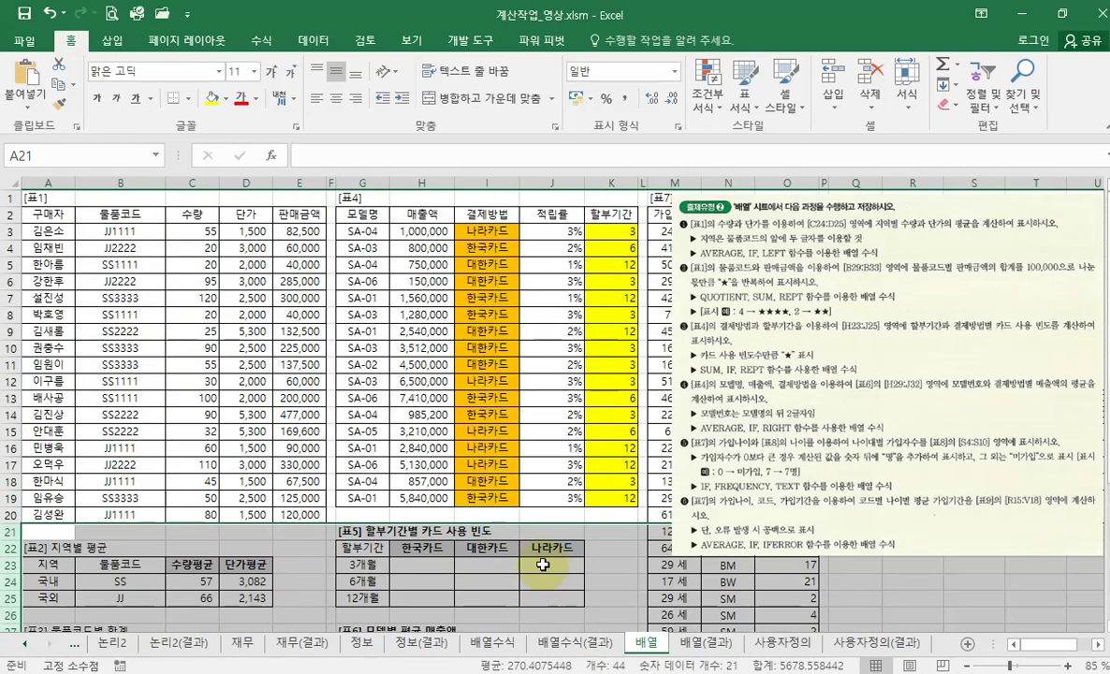
# Step: Remove the orange fill from the 한국카드 header cell H28 of [표6]
pyautogui.click(452, 553)
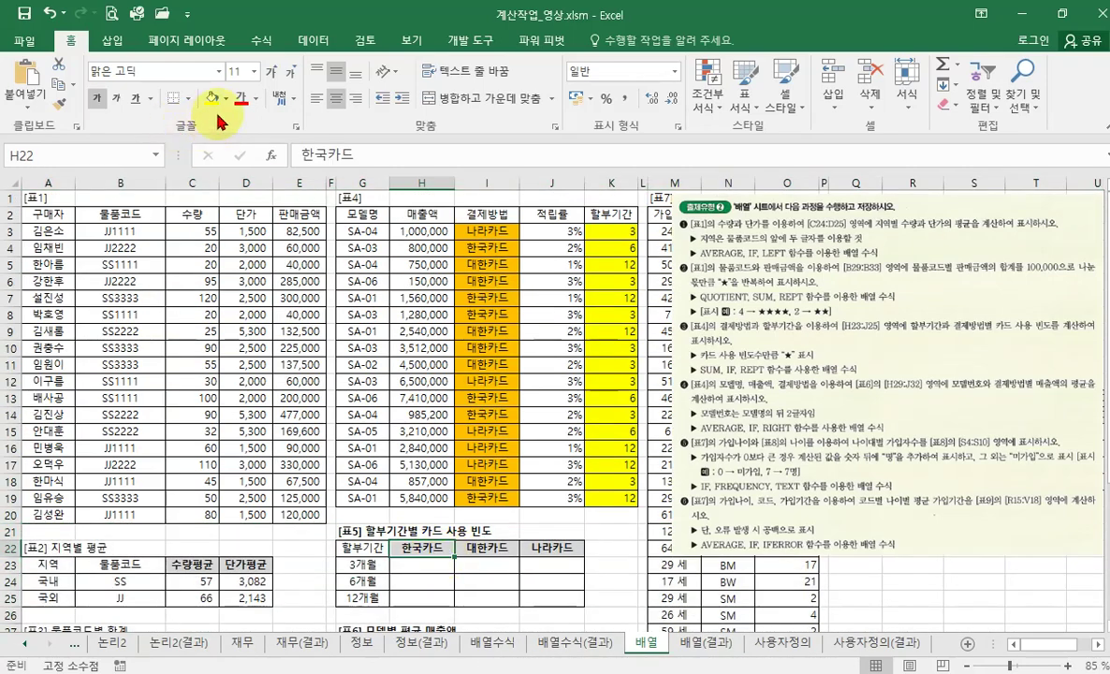
pyautogui.scroll(-5, 393, 533)
pyautogui.click(421, 398)
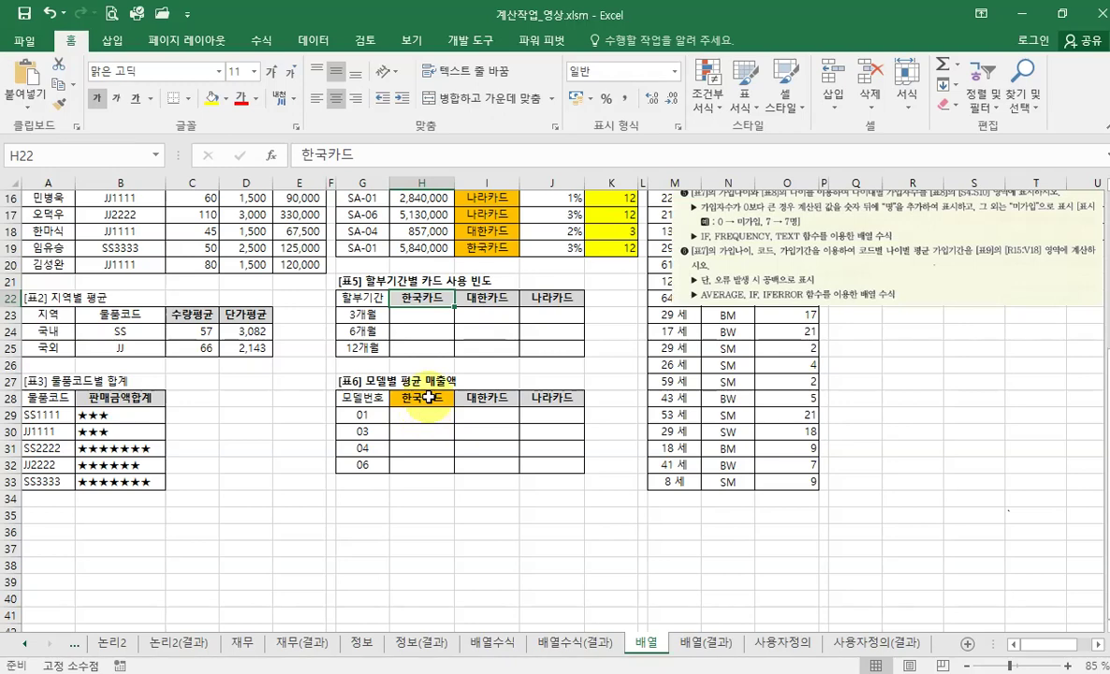
pyautogui.click(231, 109)
pyautogui.click(281, 249)
# Step: Fill the 한국카드 header cell H22 of [표5] with orange
pyautogui.scroll(3, 440, 412)
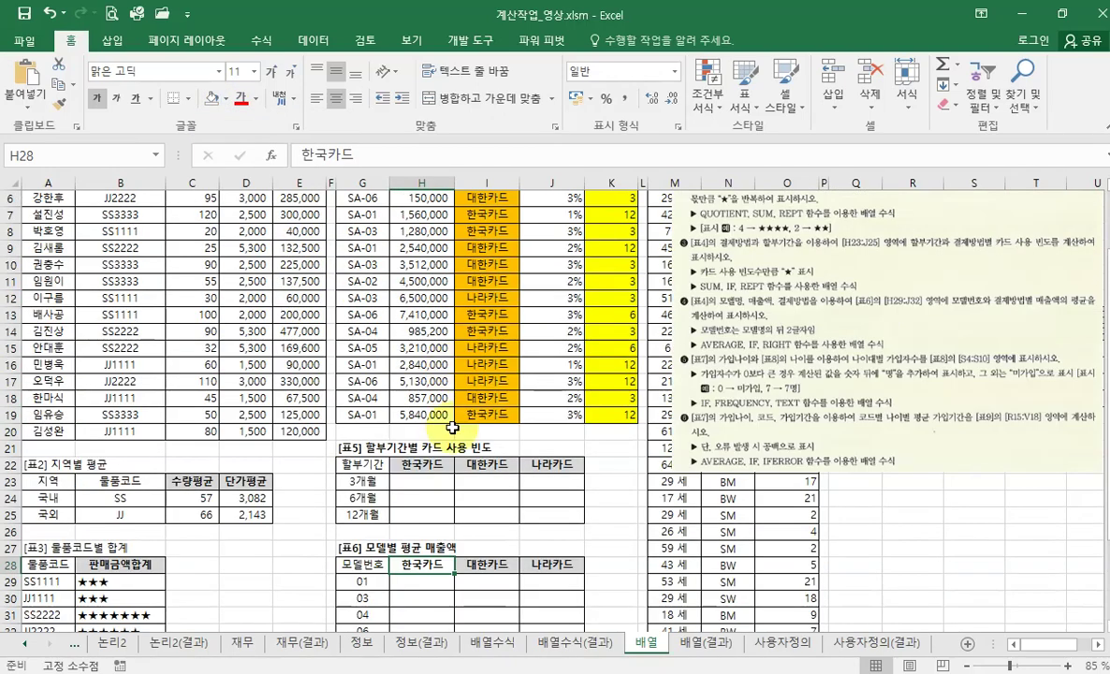
pyautogui.click(433, 473)
pyautogui.click(225, 99)
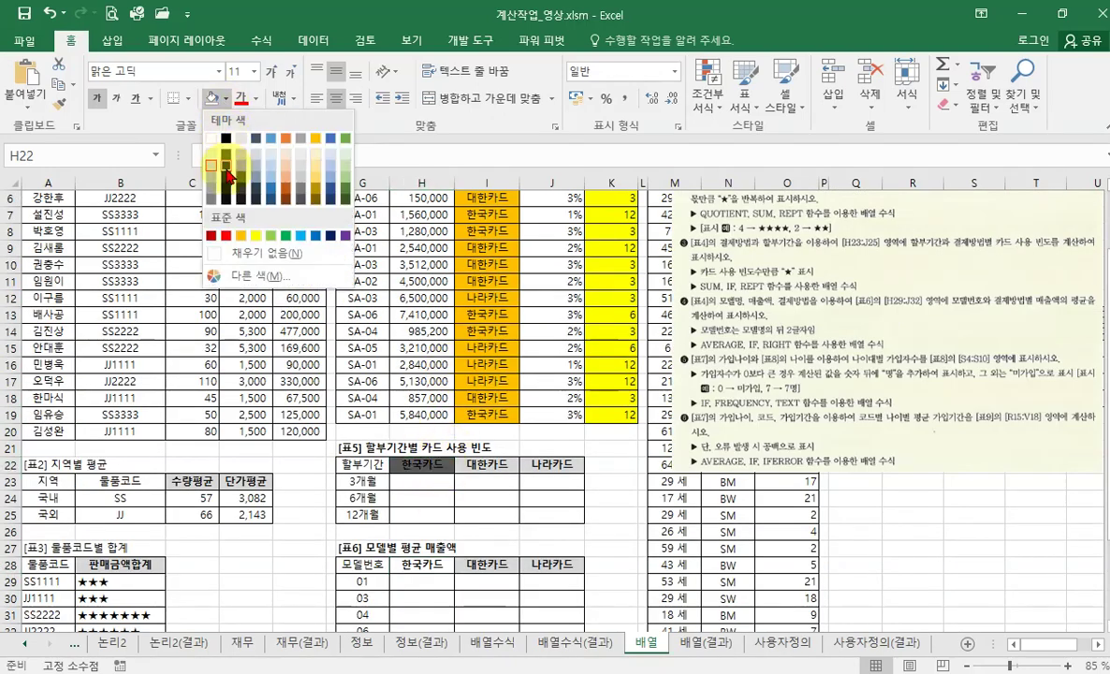
pyautogui.click(241, 237)
# Step: Compare the payment methods and installment periods in [표4] row by row with the 한국카드 and 3개월 conditions for H23
pyautogui.scroll(2, 506, 281)
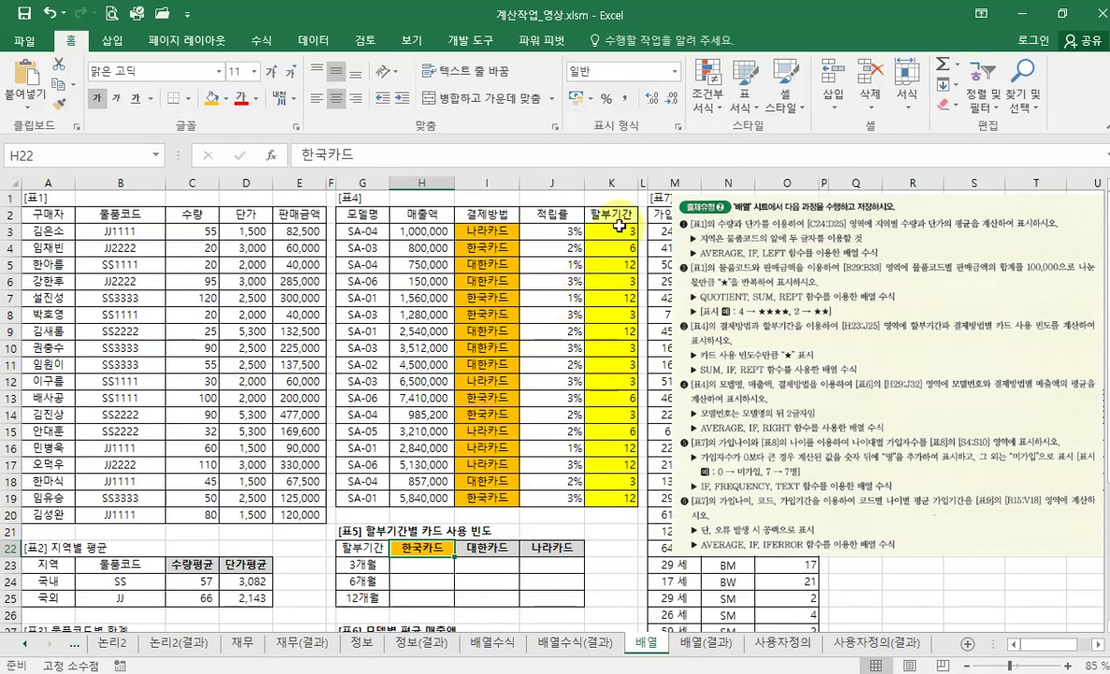
pyautogui.click(620, 230)
pyautogui.click(420, 565)
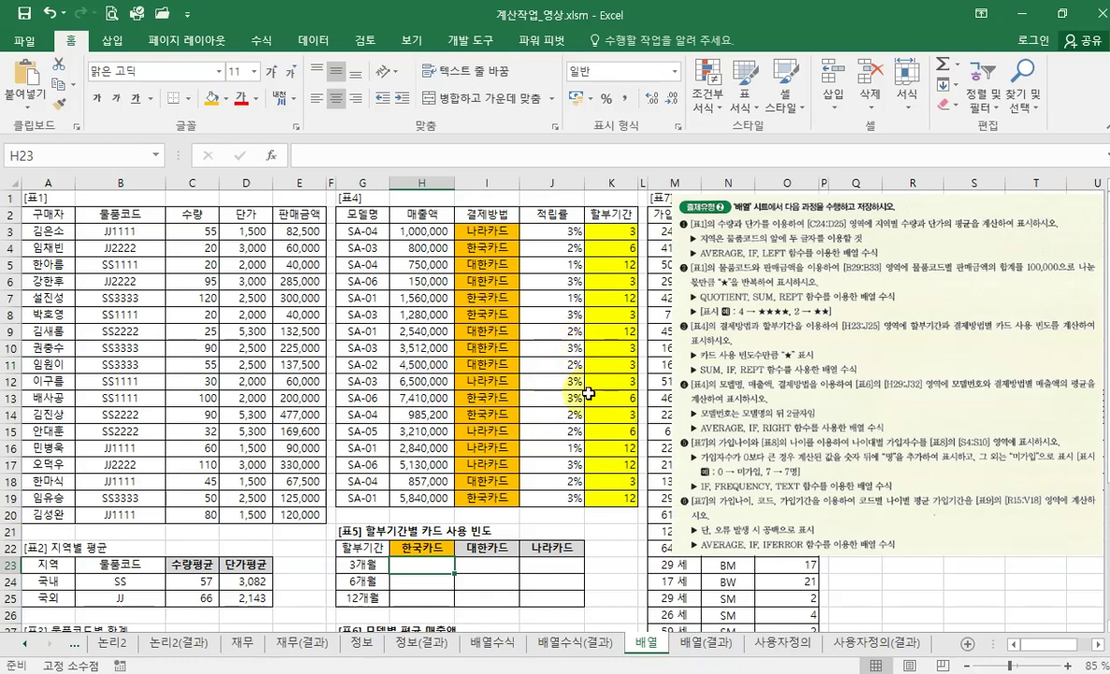
pyautogui.click(455, 234)
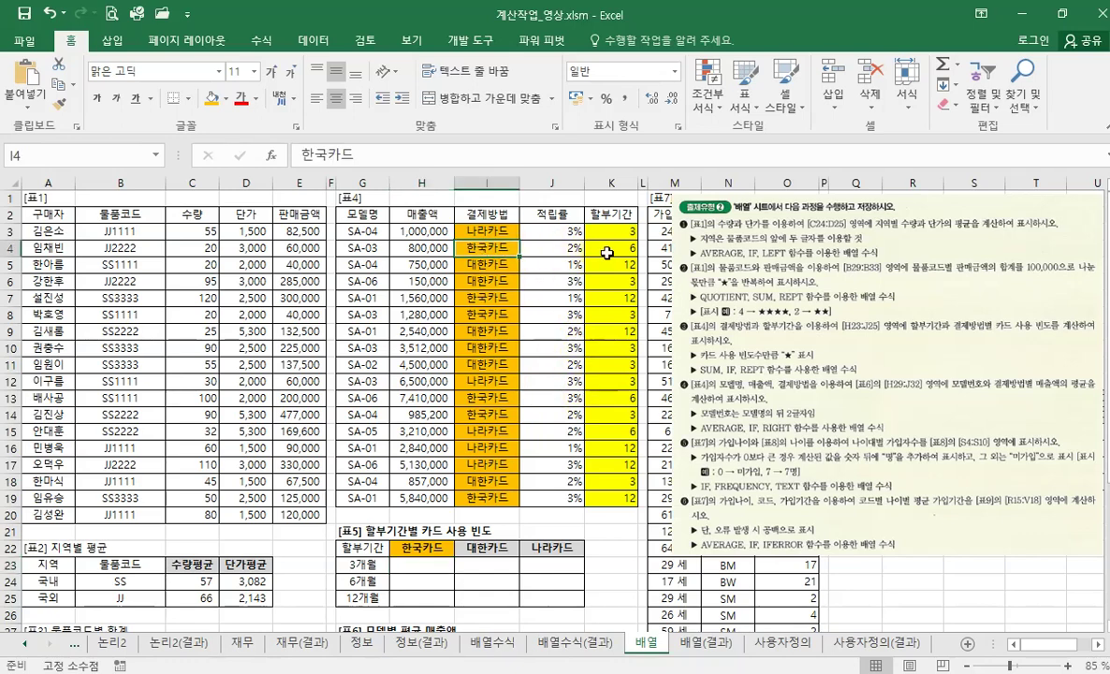
pyautogui.click(610, 251)
pyautogui.click(361, 566)
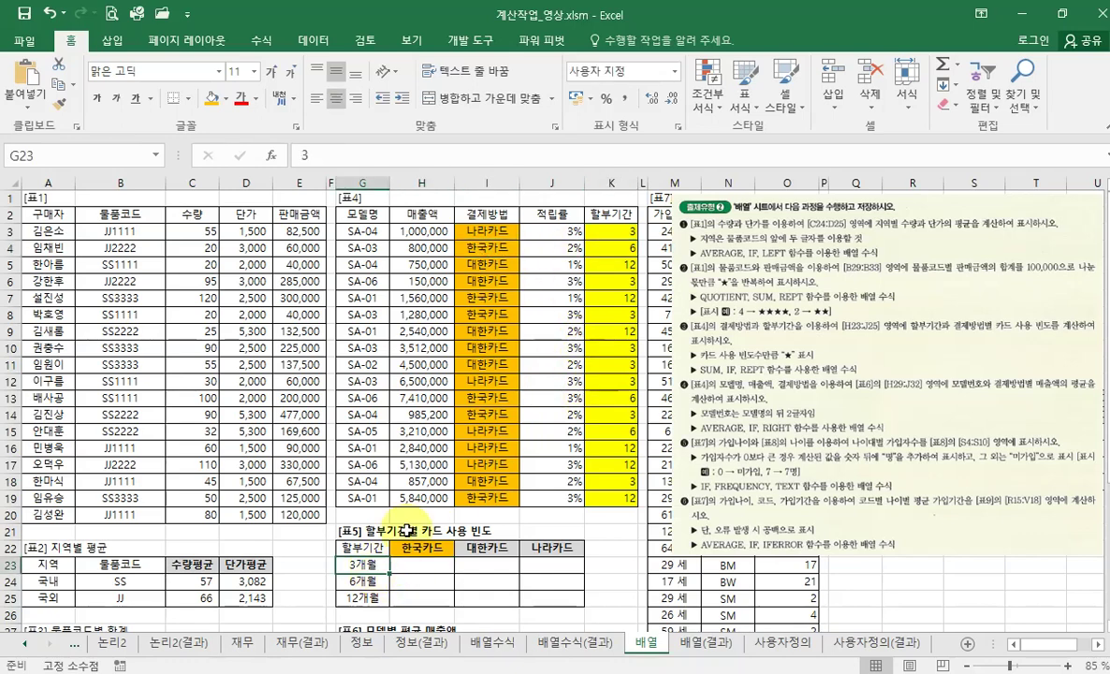
pyautogui.click(503, 248)
pyautogui.moveTo(610, 231); pyautogui.dragTo(615, 497)
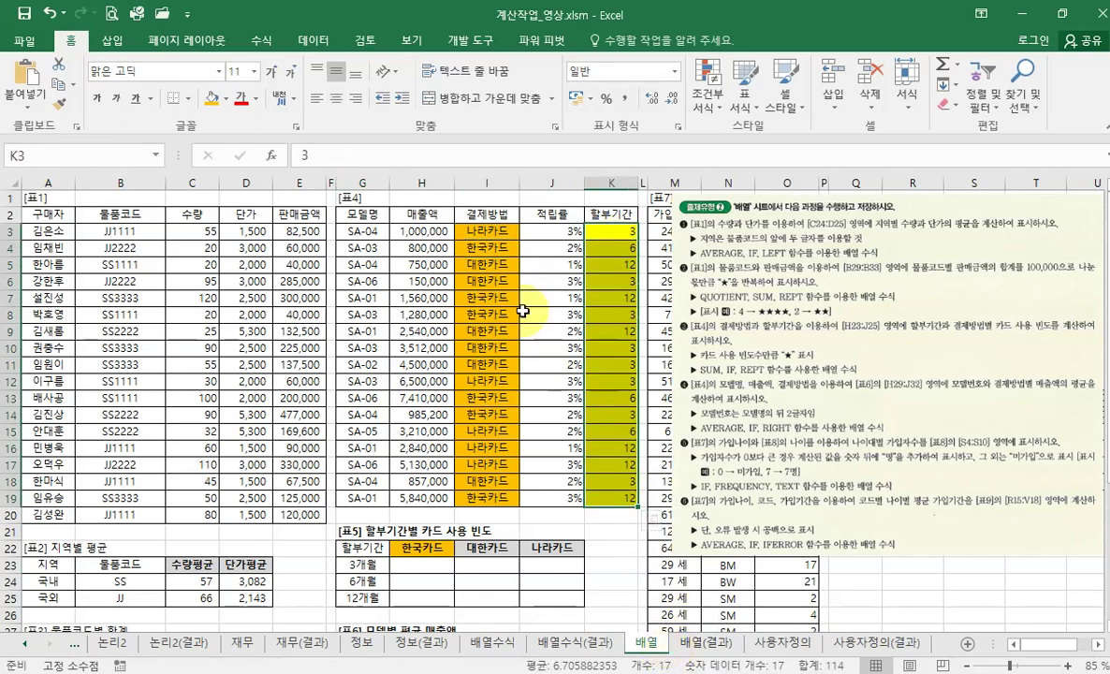
pyautogui.click(503, 253)
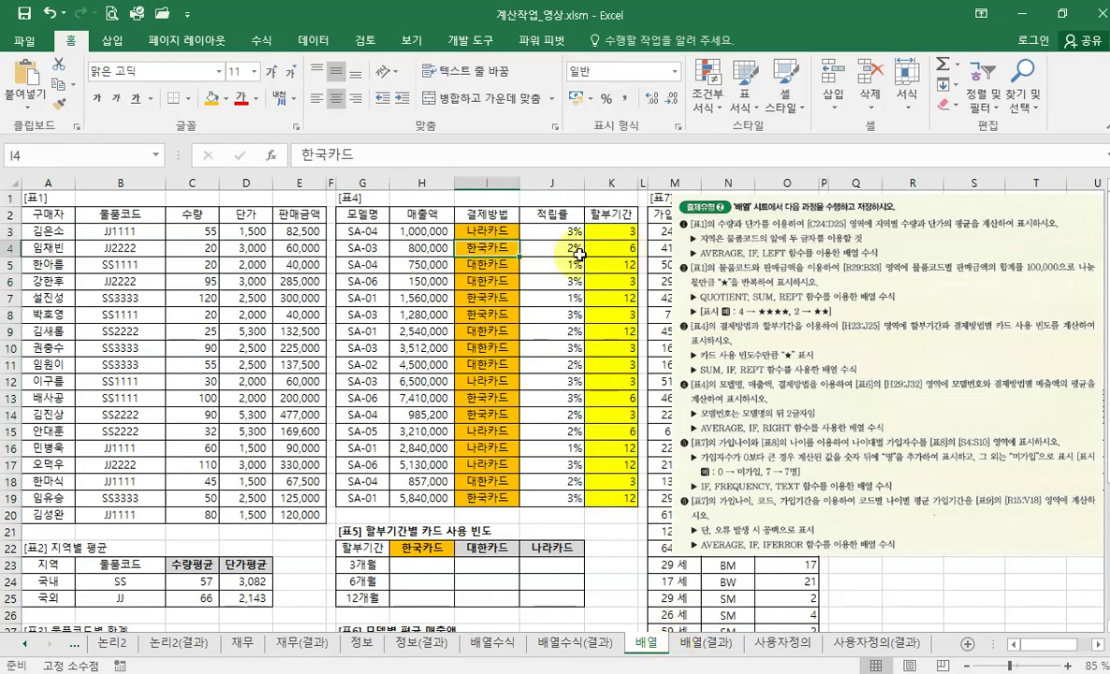
pyautogui.keyDown('ctrl'); pyautogui.click(610, 248); pyautogui.keyUp('ctrl')
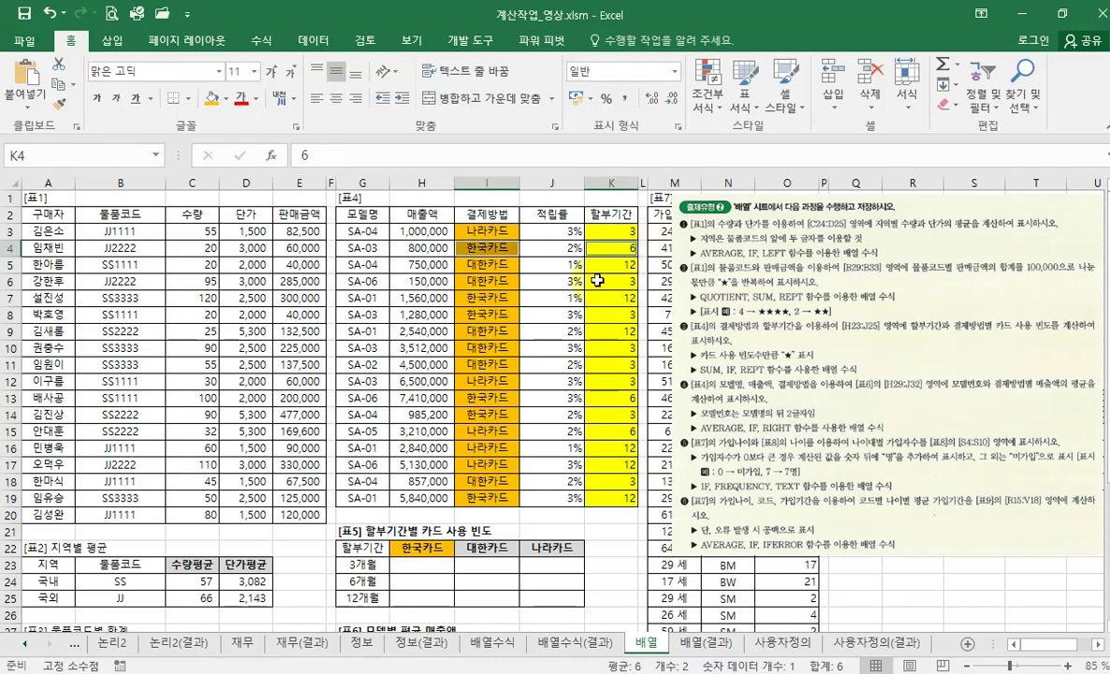
pyautogui.keyDown('ctrl'); pyautogui.click(497, 298); pyautogui.keyUp('ctrl')
pyautogui.keyDown('ctrl'); pyautogui.click(610, 297); pyautogui.keyUp('ctrl')
pyautogui.click(494, 316)
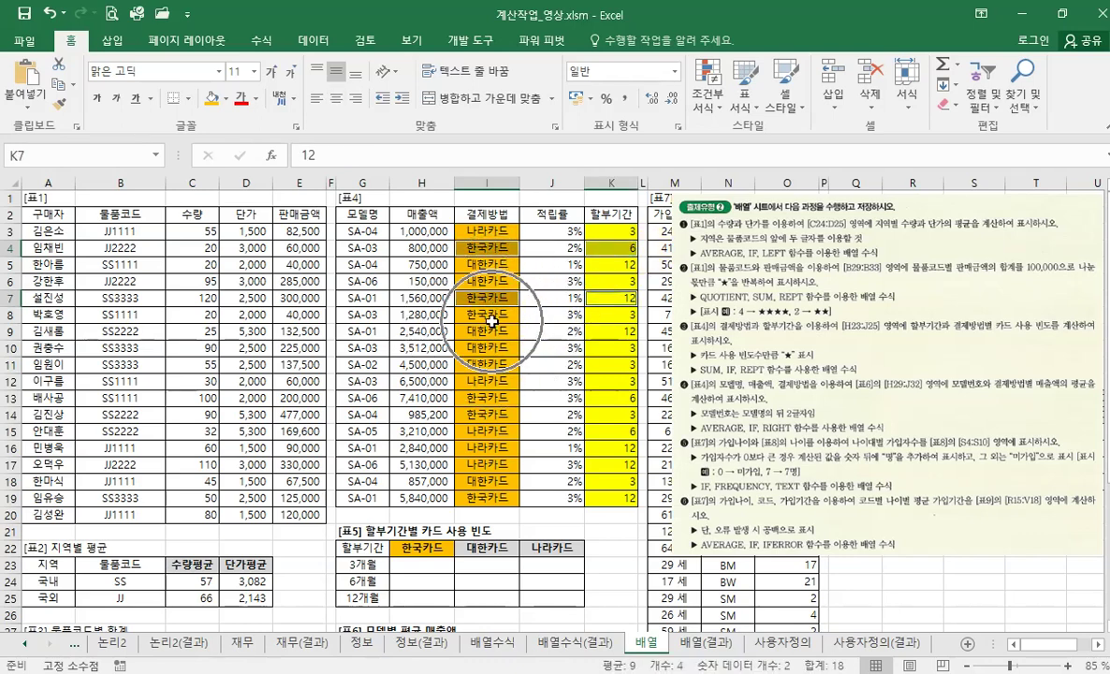
# Step: Set the font color of installment cell K8 in [표4] to automatic and fill the cell with red
pyautogui.click(617, 316)
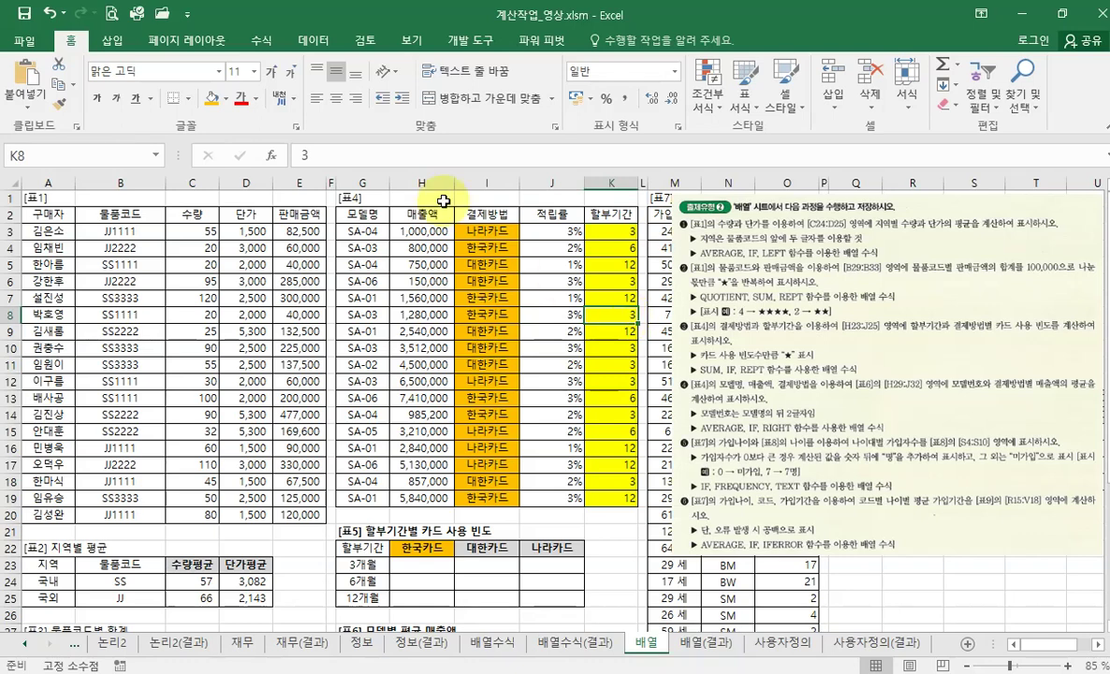
pyautogui.click(253, 104)
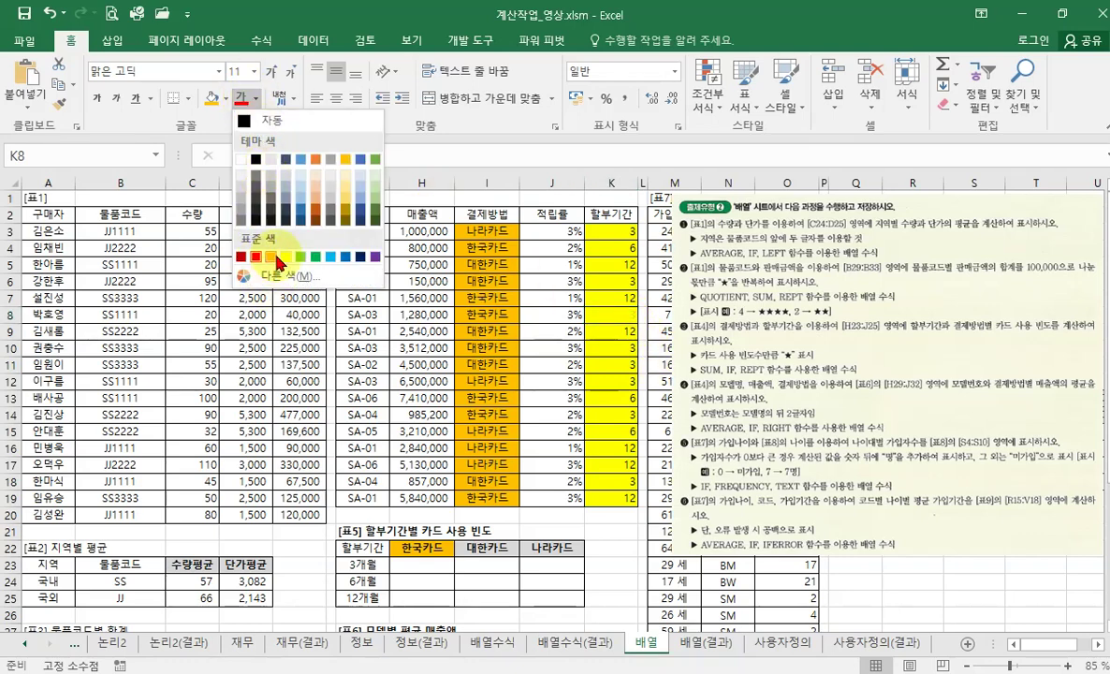
pyautogui.click(244, 120)
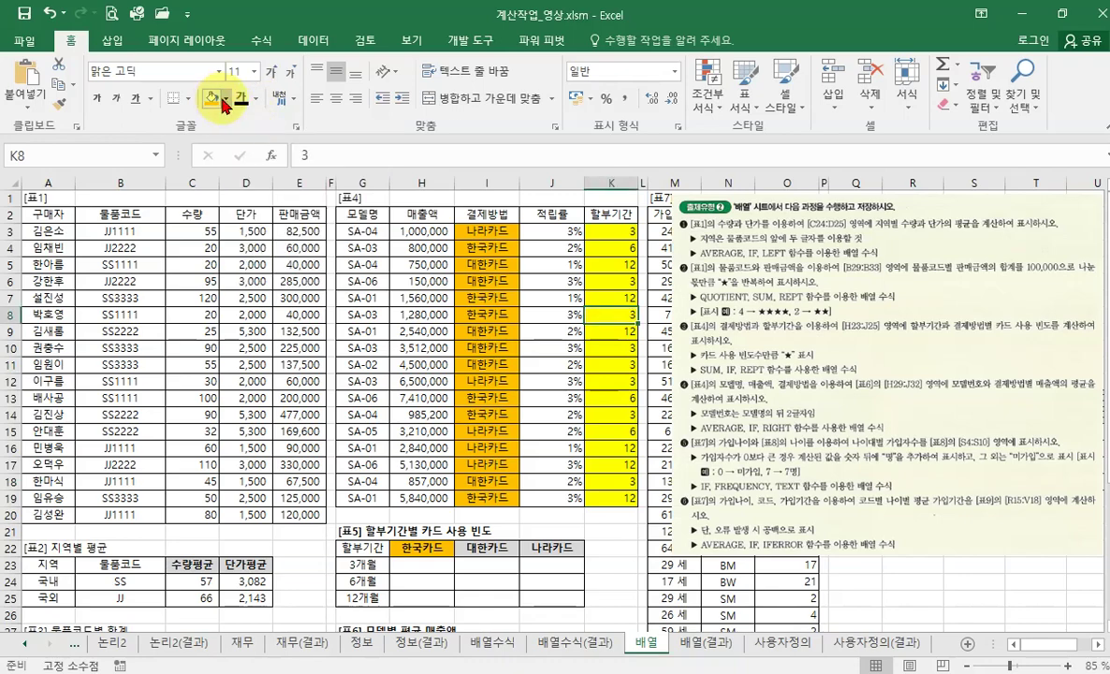
pyautogui.click(224, 106)
pyautogui.click(225, 237)
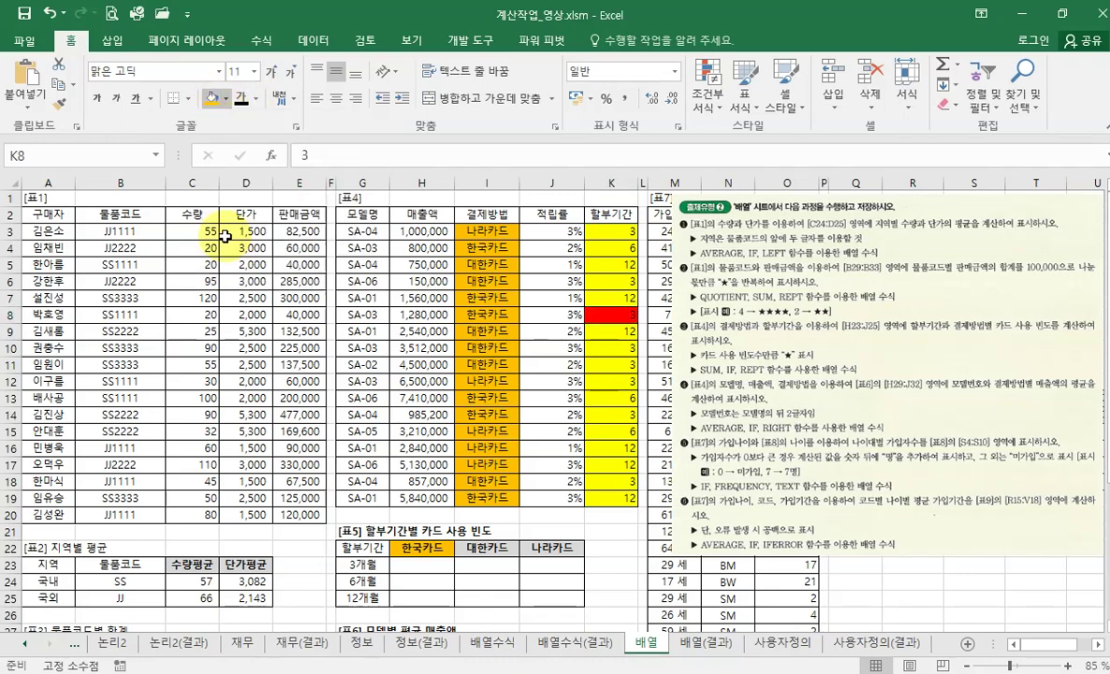
# Step: Check the next 한국카드 rows in [표4] for a 3-month installment and fill cell K14 with red
pyautogui.click(498, 403)
pyautogui.click(615, 402)
pyautogui.click(619, 412)
pyautogui.click(503, 413)
pyautogui.click(629, 417)
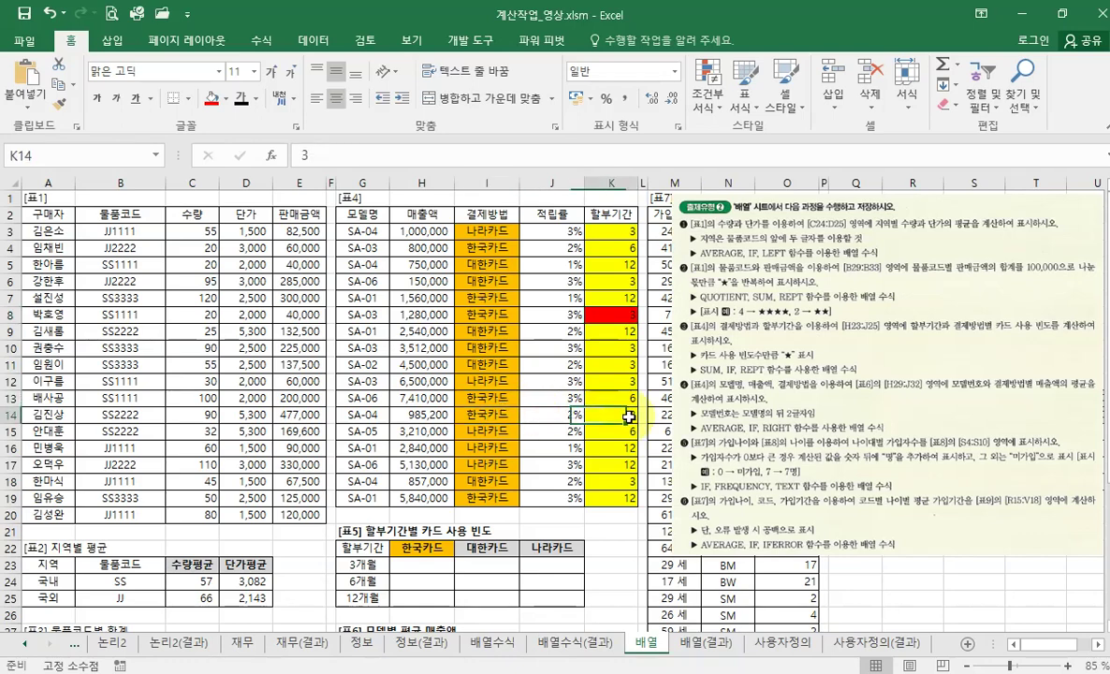
pyautogui.click(213, 97)
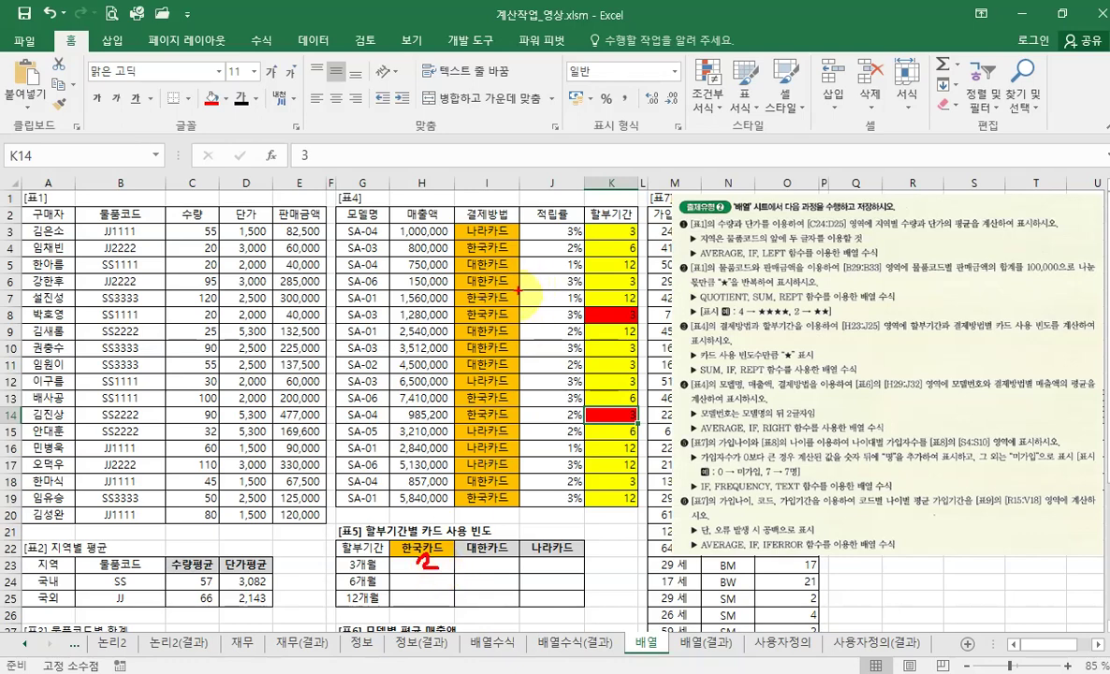
pyautogui.moveTo(510, 314); pyautogui.dragTo(456, 321)
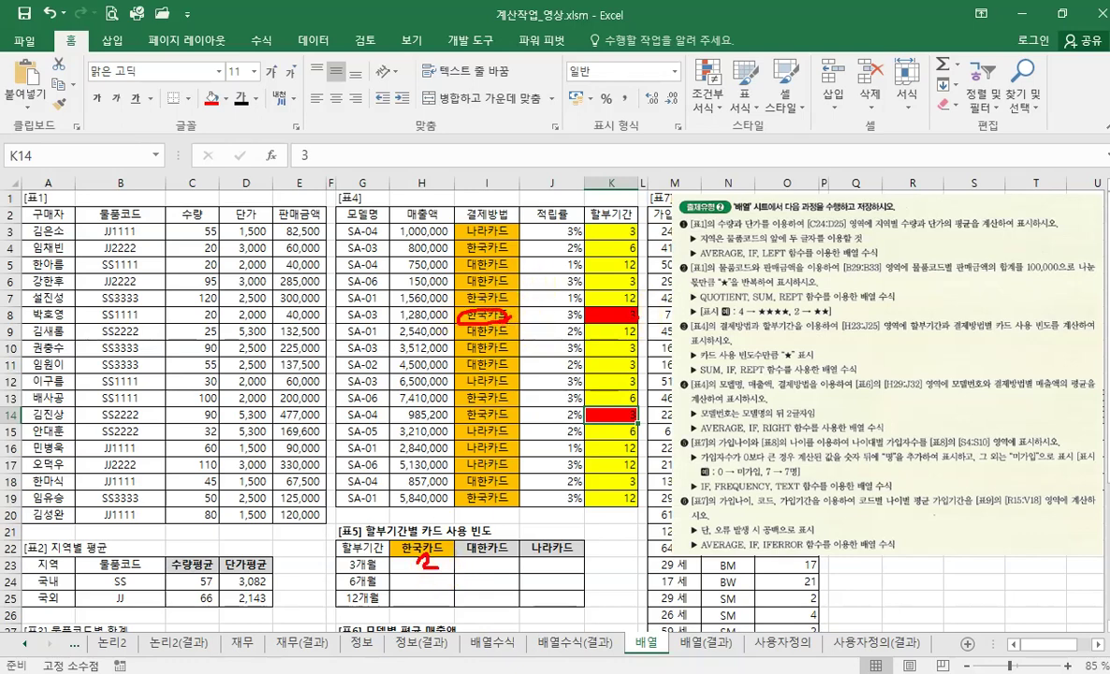
pyautogui.moveTo(640, 305); pyautogui.dragTo(640, 316)
pyautogui.moveTo(367, 558); pyautogui.dragTo(372, 568)
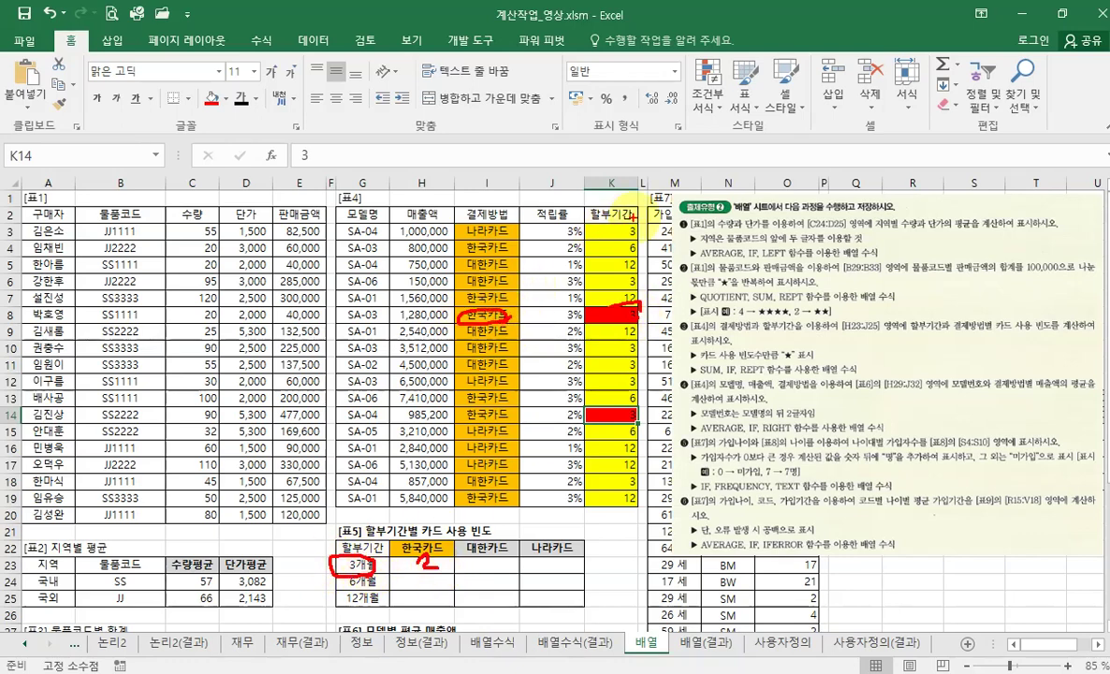
pyautogui.moveTo(634, 236)
pyautogui.mouseDown()
pyautogui.moveTo(605, 223)
pyautogui.moveTo(626, 337)
pyautogui.moveTo(575, 468)
pyautogui.moveTo(582, 213)
pyautogui.moveTo(592, 225)
pyautogui.mouseUp()
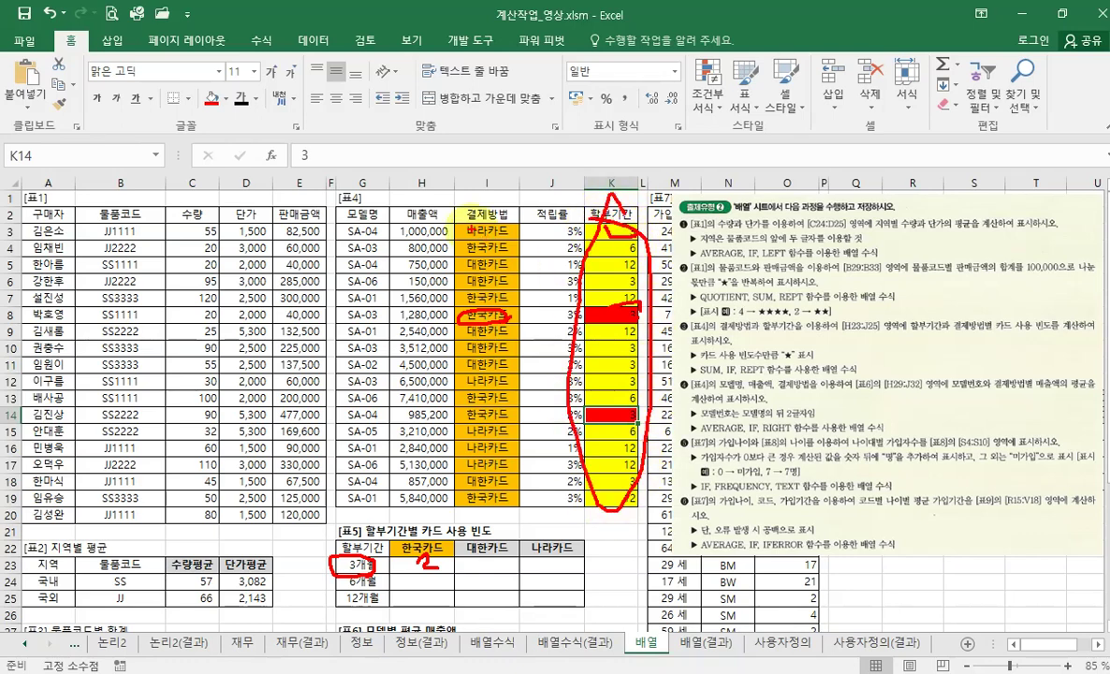
pyautogui.moveTo(473, 224)
pyautogui.mouseDown()
pyautogui.moveTo(522, 356)
pyautogui.moveTo(476, 215)
pyautogui.mouseUp()
pyautogui.moveTo(391, 541)
pyautogui.mouseDown()
pyautogui.moveTo(609, 555)
pyautogui.moveTo(575, 558)
pyautogui.mouseUp()
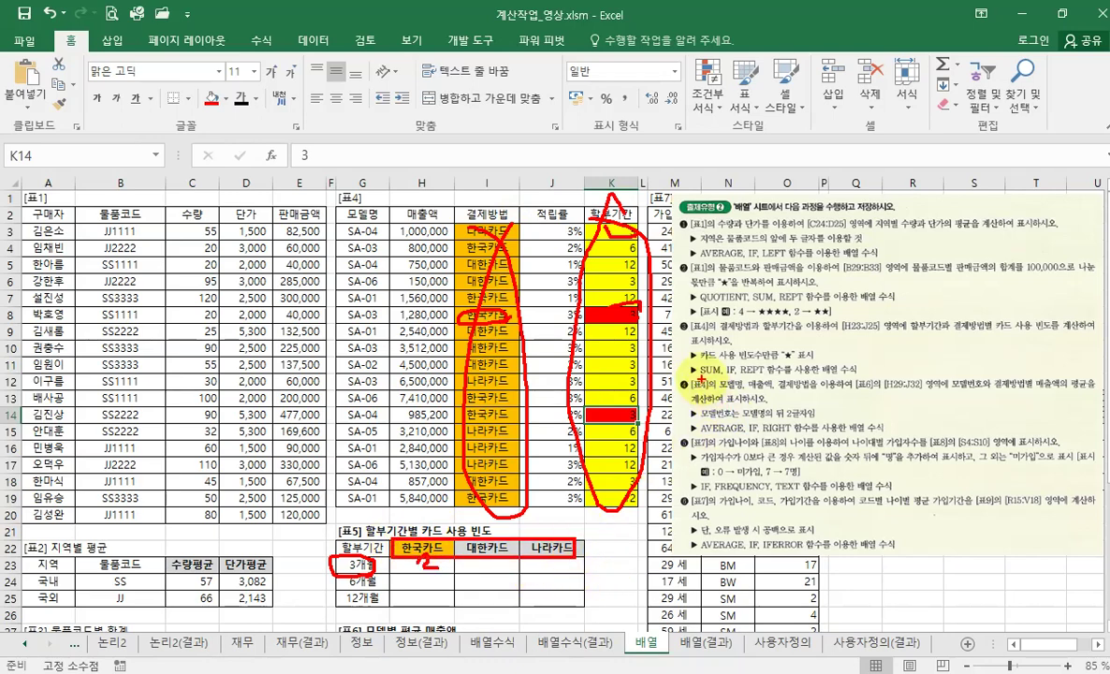
pyautogui.moveTo(693, 382)
pyautogui.mouseDown()
pyautogui.moveTo(758, 380)
pyautogui.moveTo(755, 363)
pyautogui.moveTo(791, 358)
pyautogui.mouseUp()
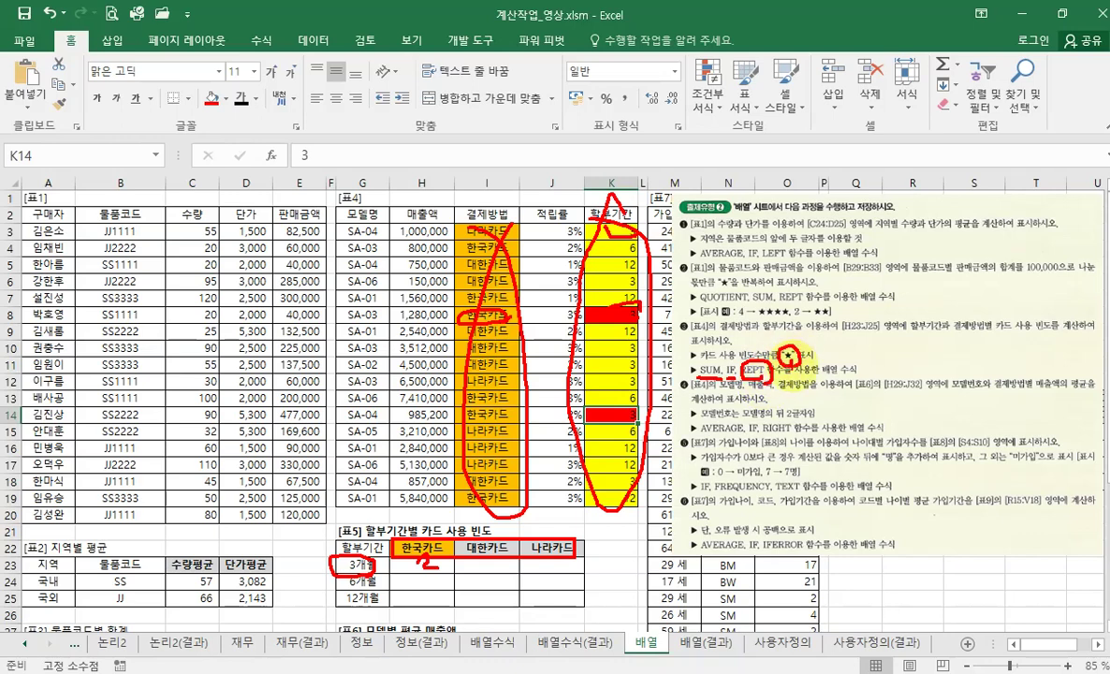
pyautogui.moveTo(419, 560)
pyautogui.mouseDown()
pyautogui.moveTo(416, 572)
pyautogui.moveTo(438, 562)
pyautogui.mouseUp()
pyautogui.press('Escape')
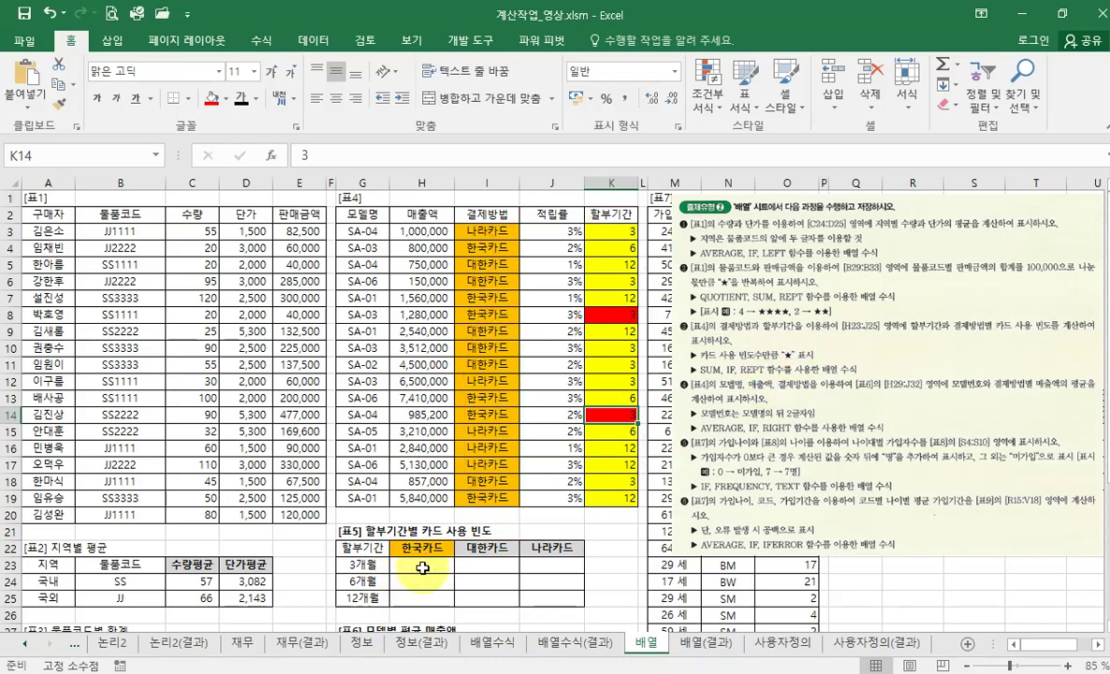
# Step: Fill the installment periods K3:K19 in [표4] and the 3개월 label G23 in [표5] with yellow
pyautogui.moveTo(610, 239); pyautogui.dragTo(610, 498)
pyautogui.click(222, 101)
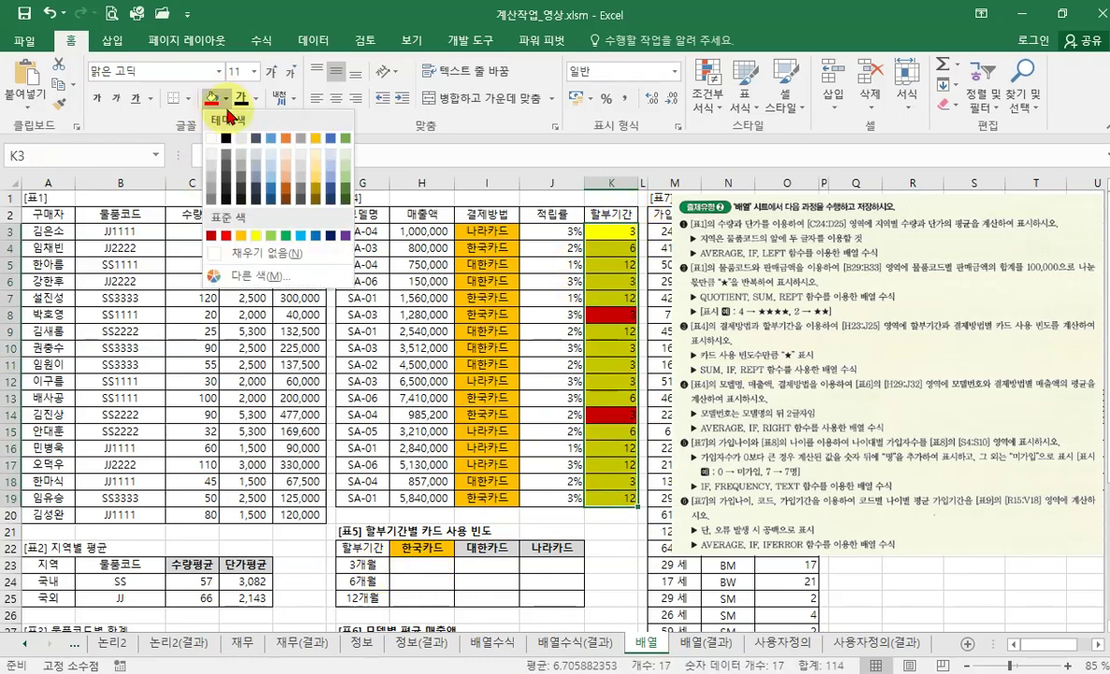
pyautogui.click(242, 225)
pyautogui.click(361, 565)
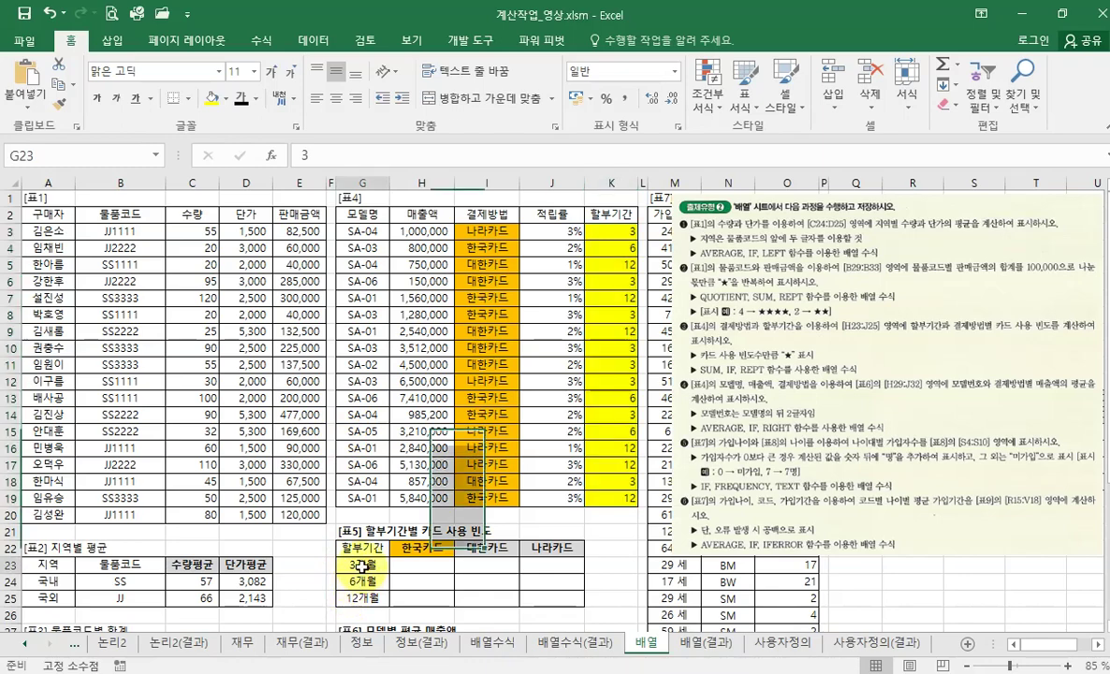
pyautogui.click(214, 99)
pyautogui.click(486, 497)
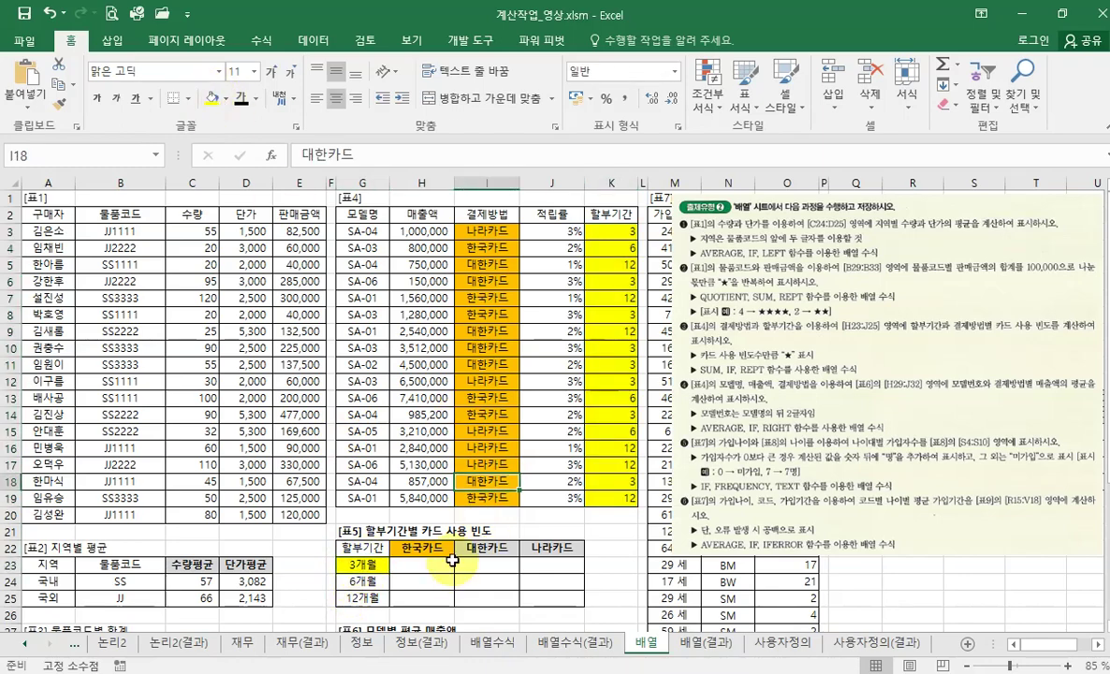
# Step: Start a REPT formula in H23 of [표5] with "★" as the text to repeat
pyautogui.click(421, 565)
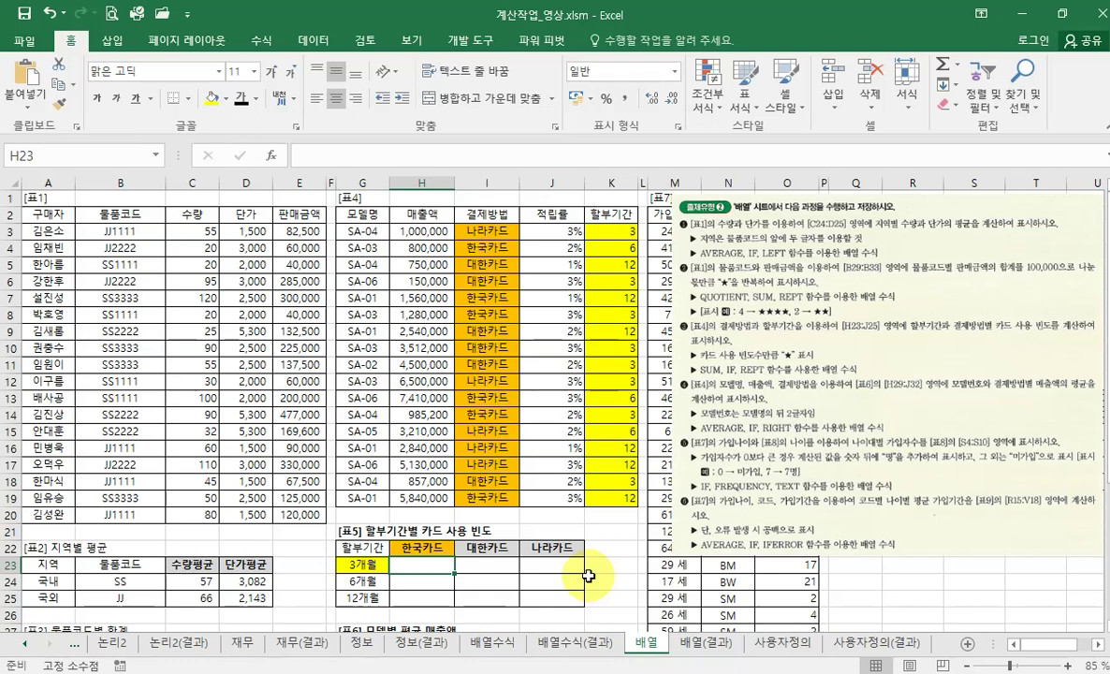
pyautogui.write('=r')
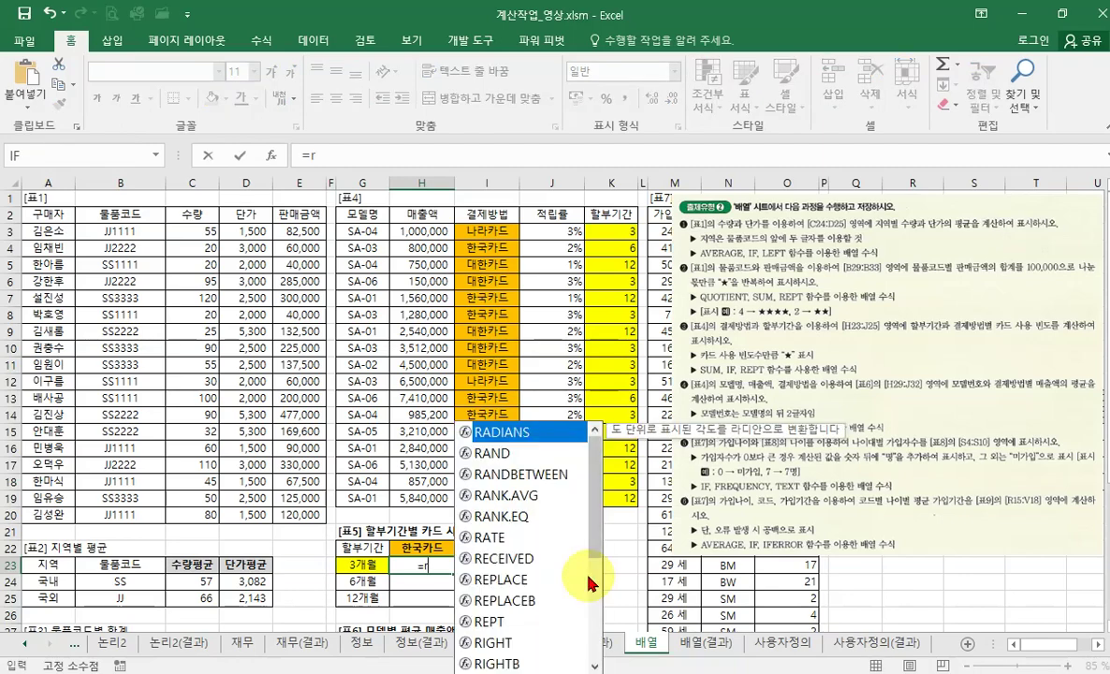
pyautogui.write('ept')
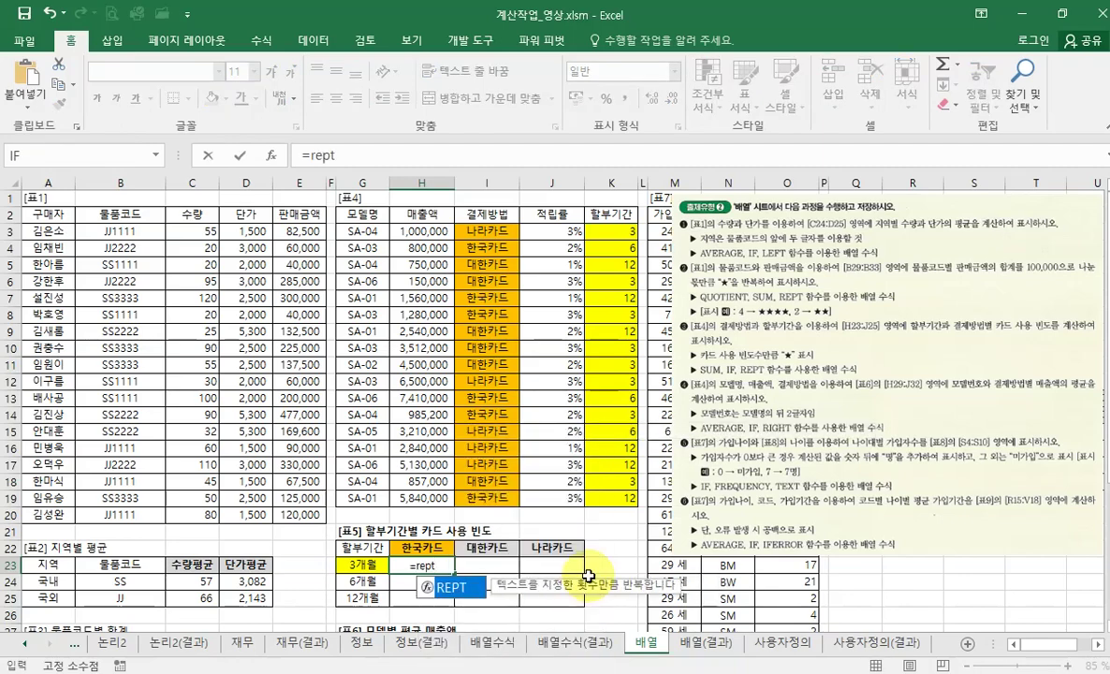
pyautogui.write('()')
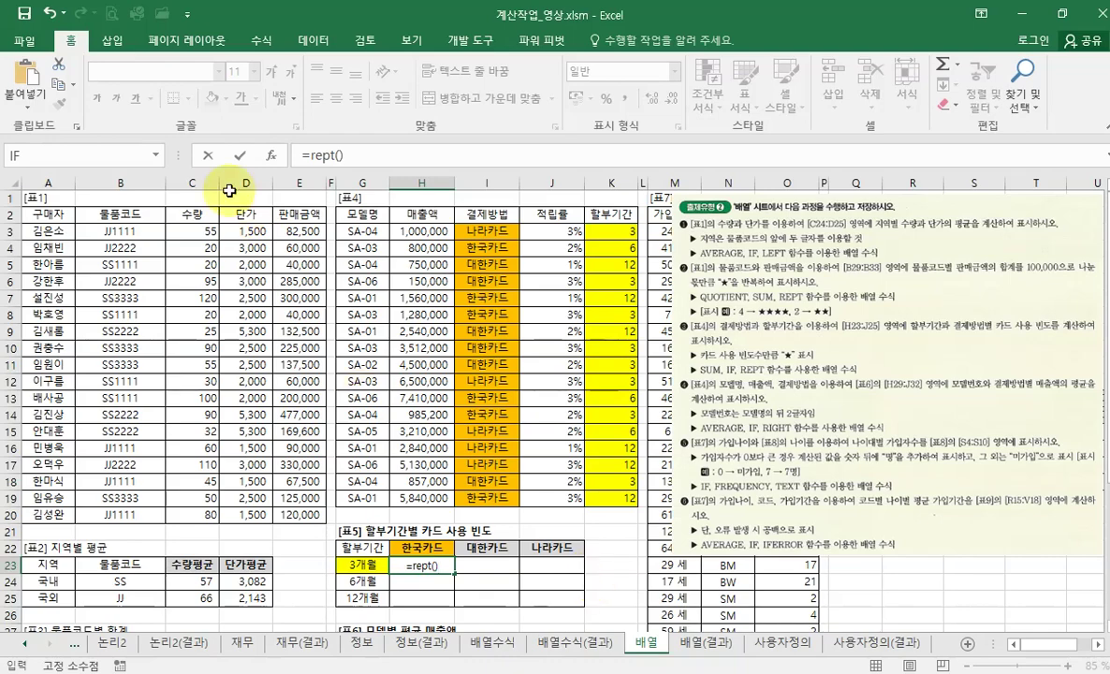
pyautogui.click(274, 156)
pyautogui.moveTo(524, 340); pyautogui.dragTo(801, 263)
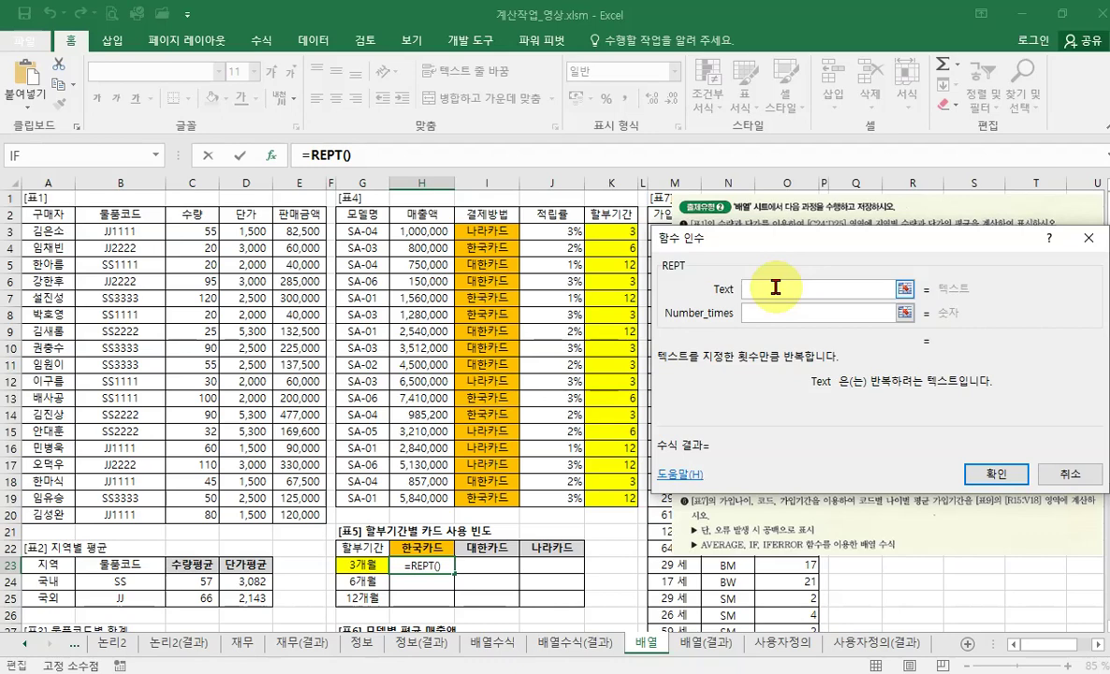
pyautogui.write('ㅁ')
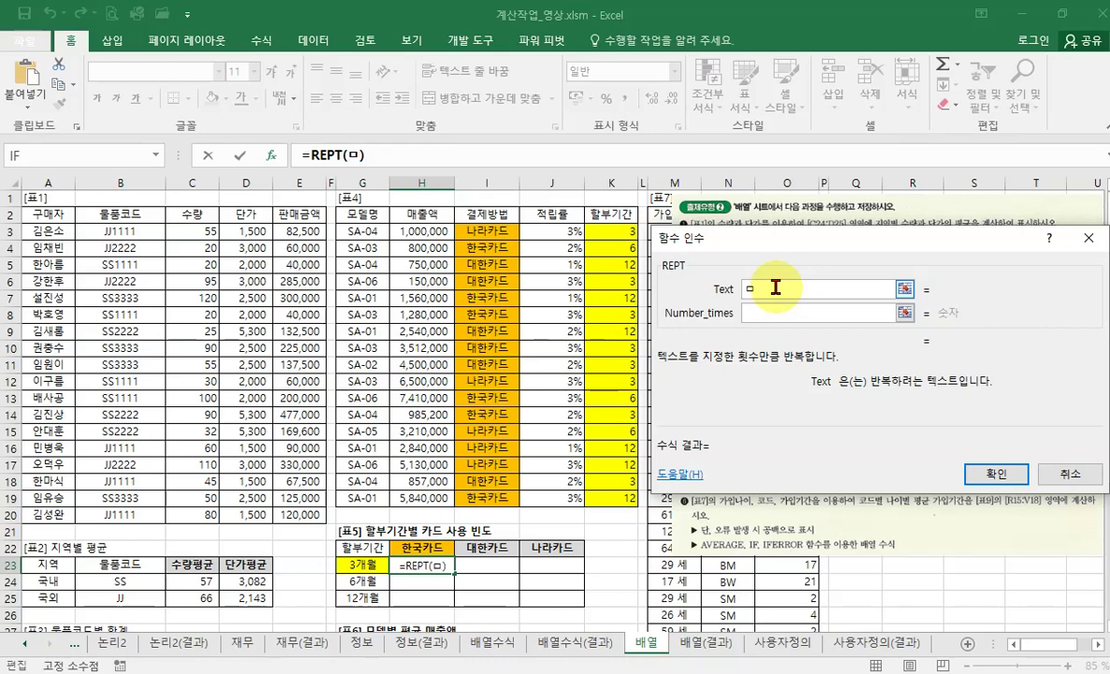
pyautogui.press('Hangul_Hanja')
pyautogui.press('Tab')
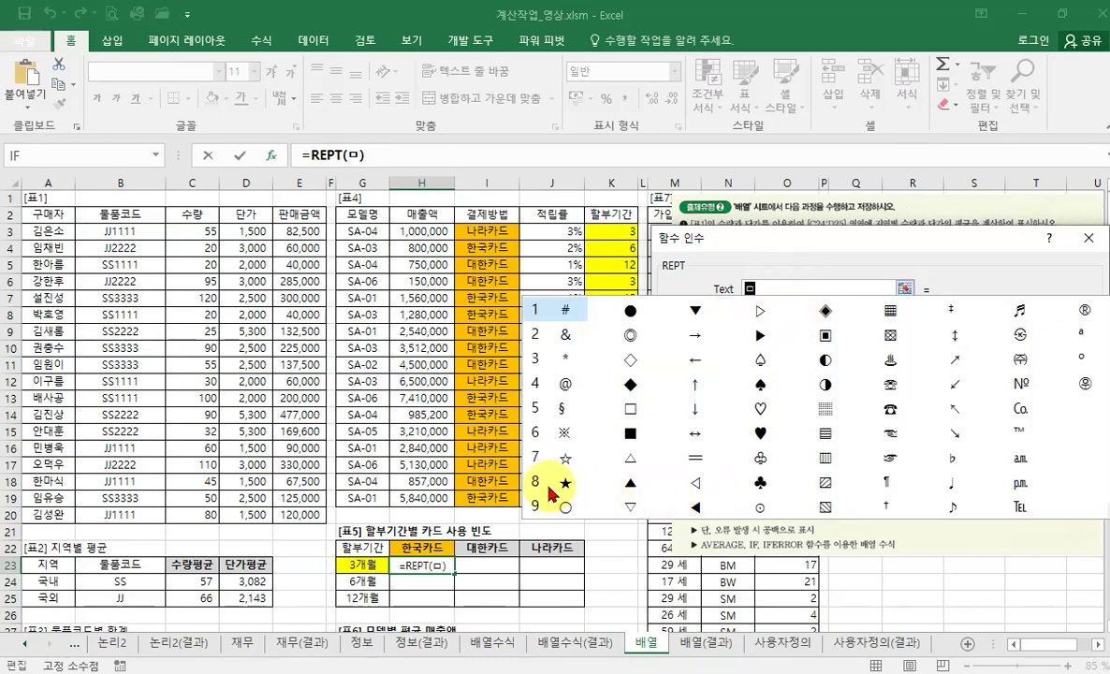
pyautogui.click(520, 448)
# Step: Nest SUM as the repeat count of REPT and IF inside SUM, and open the IF function's arguments
pyautogui.click(782, 312)
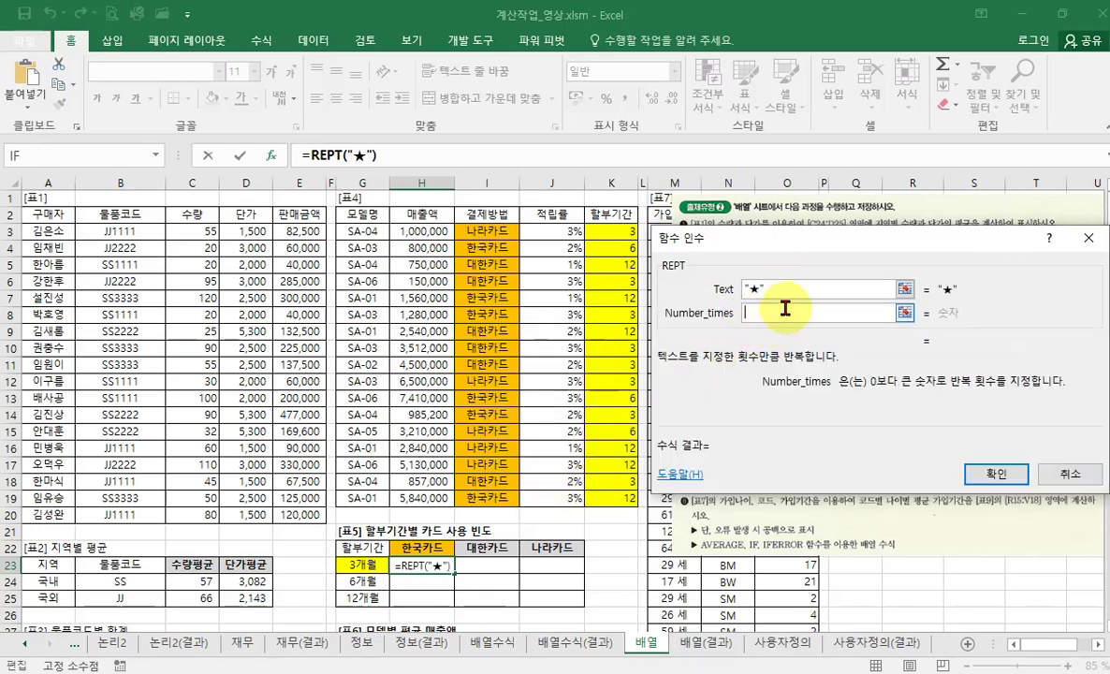
pyautogui.moveTo(793, 248); pyautogui.dragTo(791, 273)
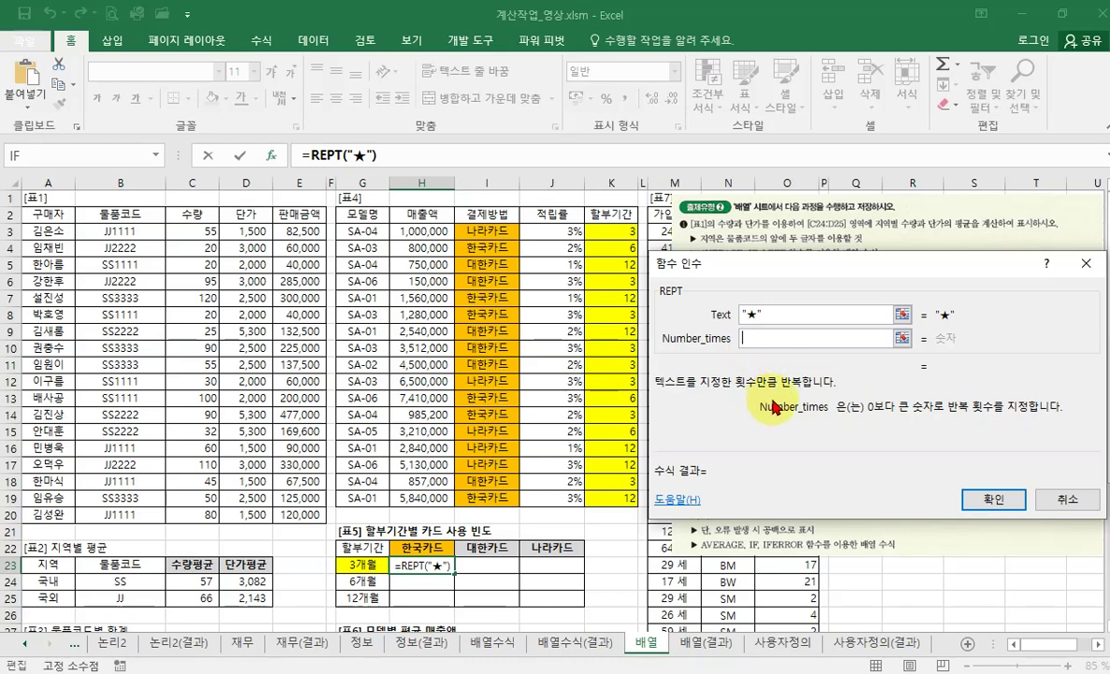
pyautogui.moveTo(838, 267); pyautogui.dragTo(833, 398)
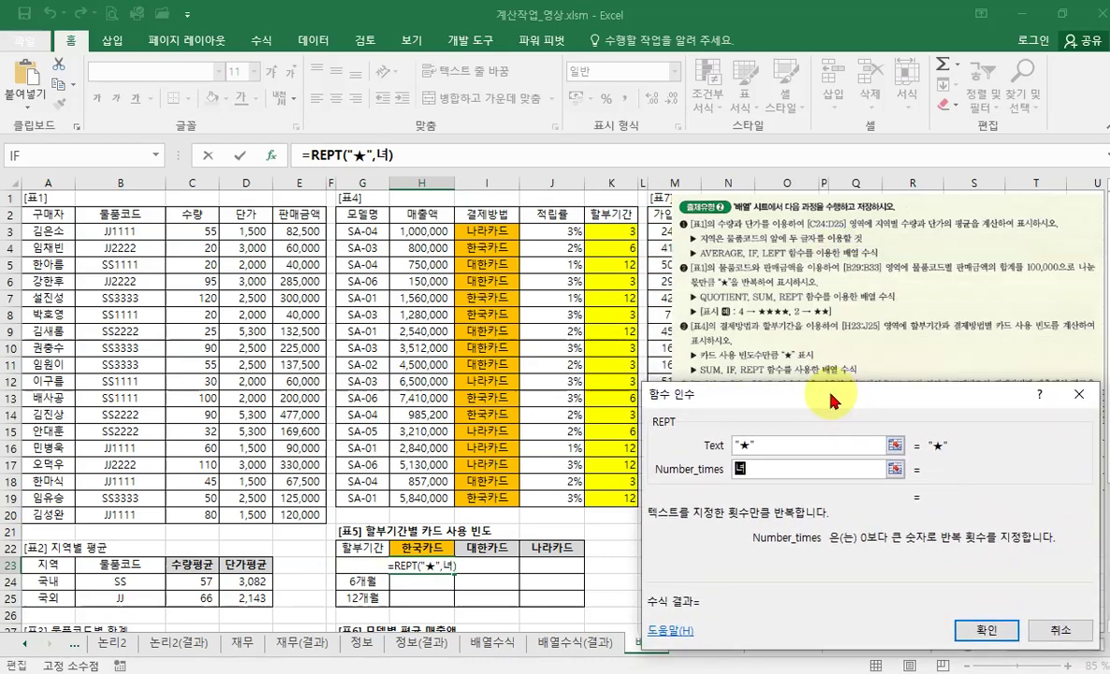
pyautogui.write('sum()')
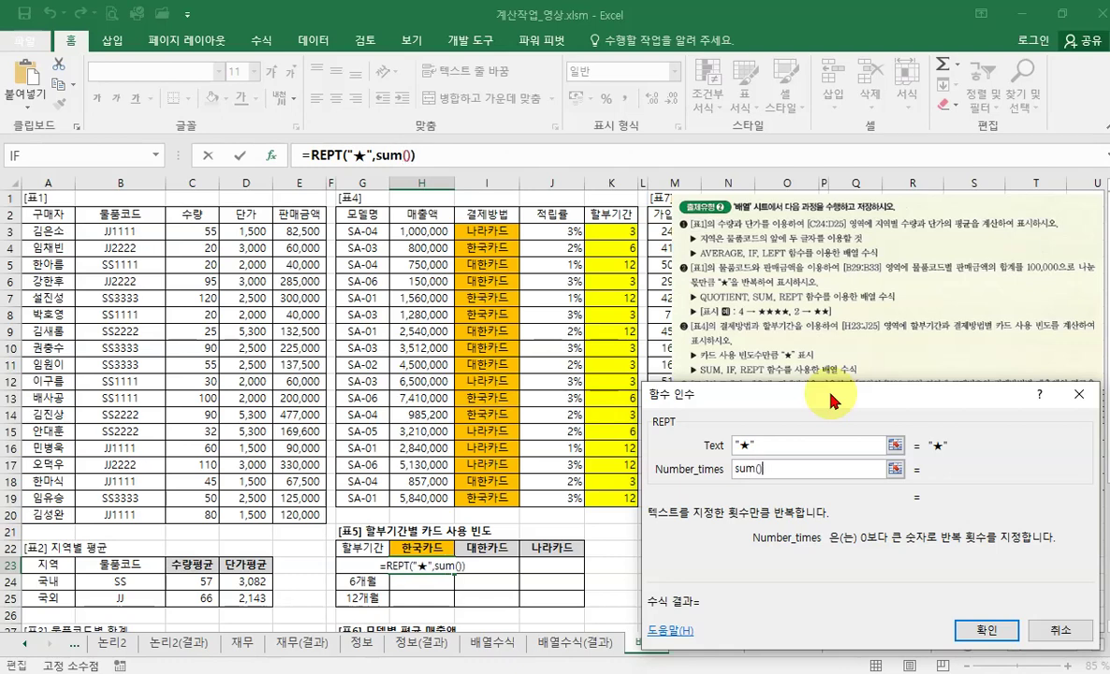
pyautogui.click(387, 156)
pyautogui.click(803, 506)
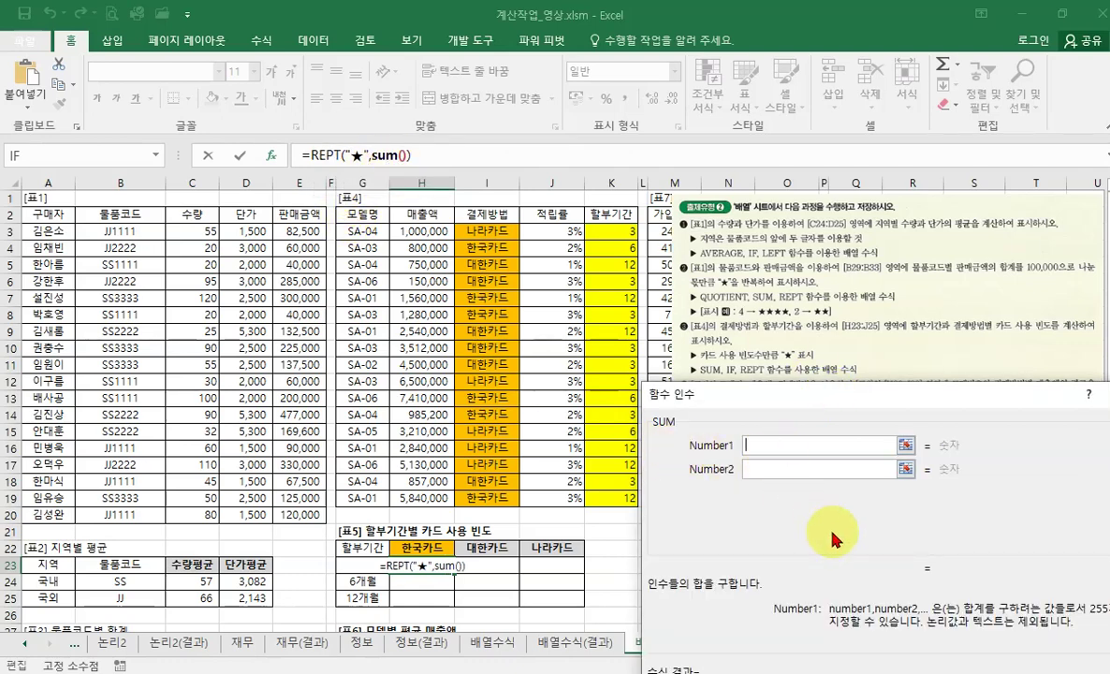
pyautogui.write('if()')
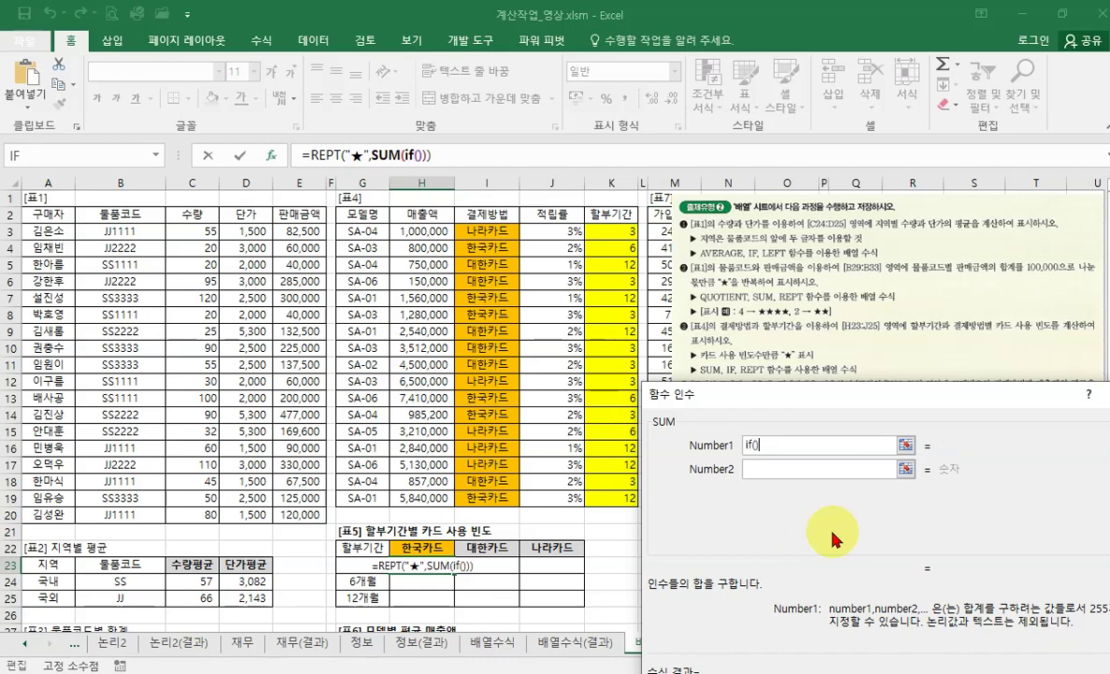
pyautogui.click(384, 155)
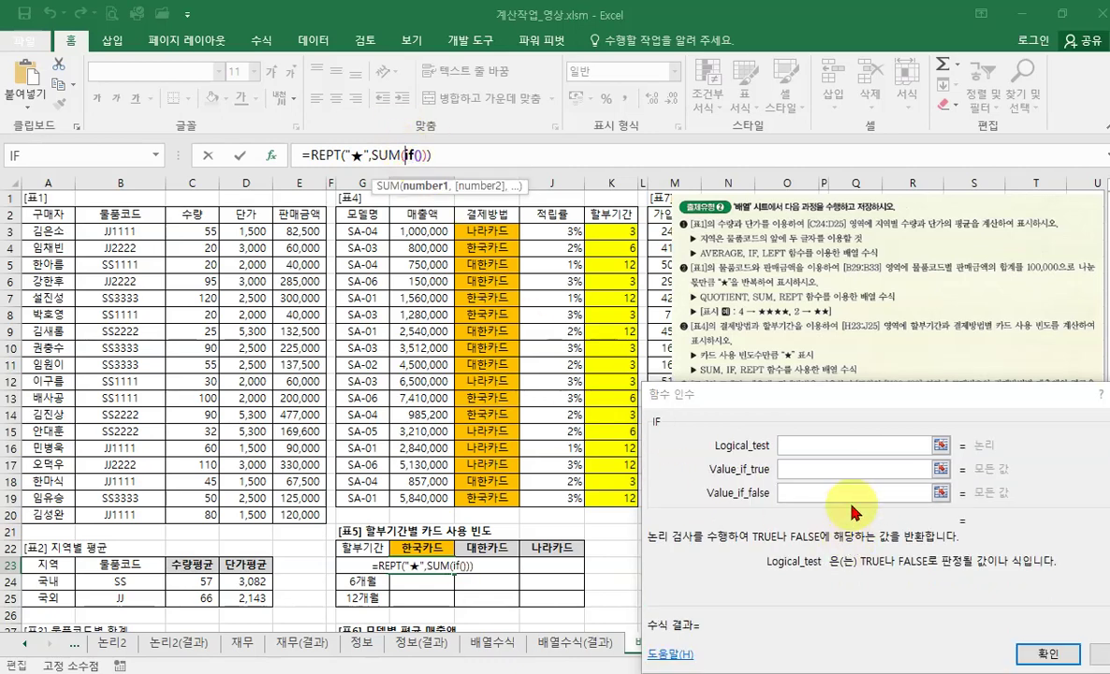
# Step: Set the IF logical test to the two-condition frame ()*() and the value if true to 1
pyautogui.click(808, 448)
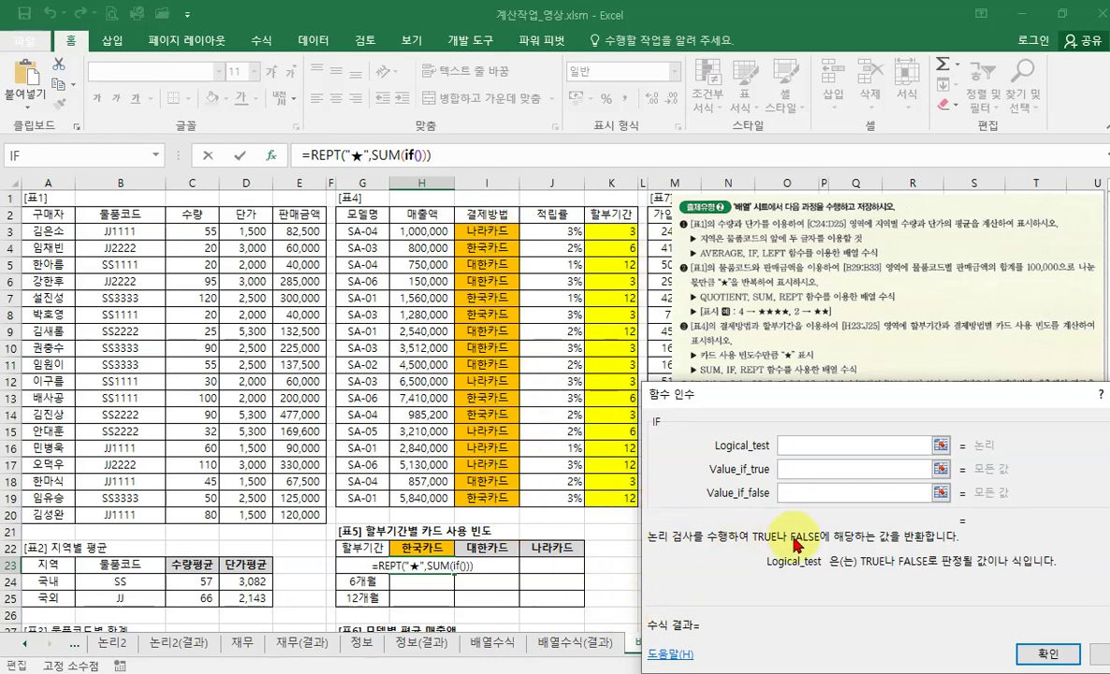
pyautogui.write('()*()')
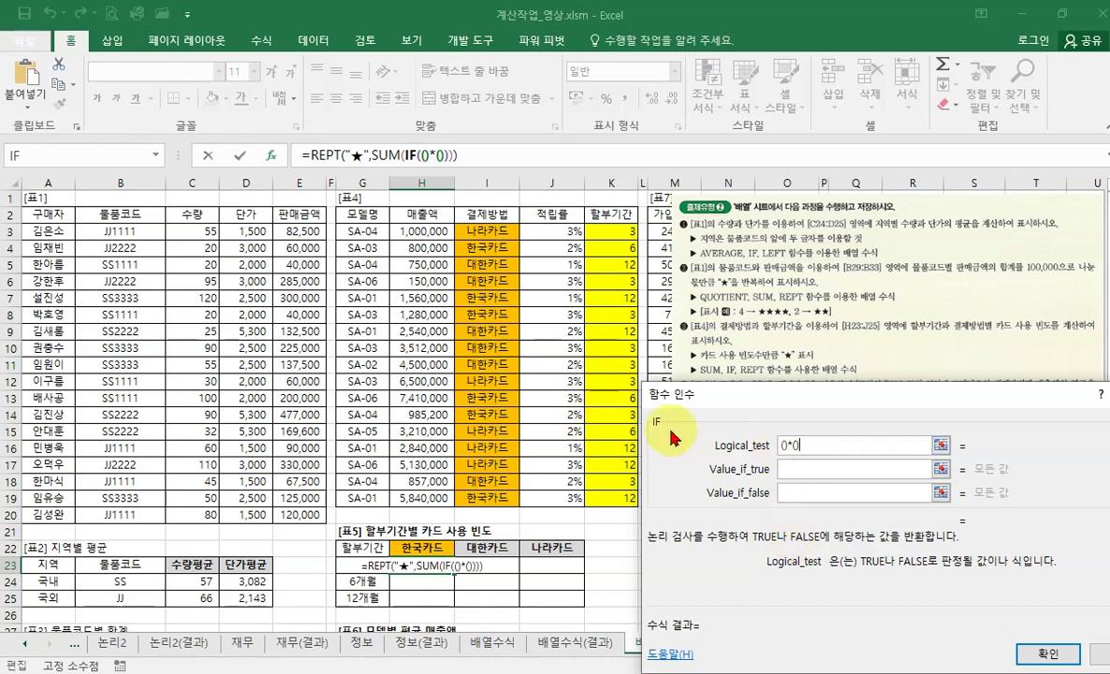
pyautogui.click(800, 473)
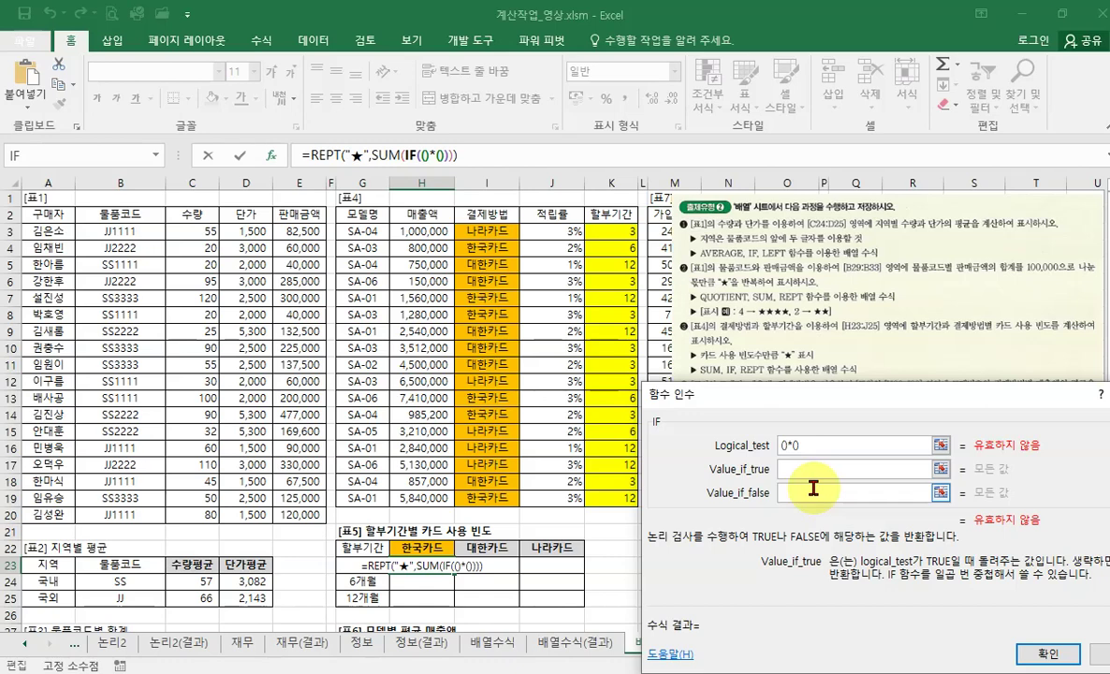
pyautogui.write('1')
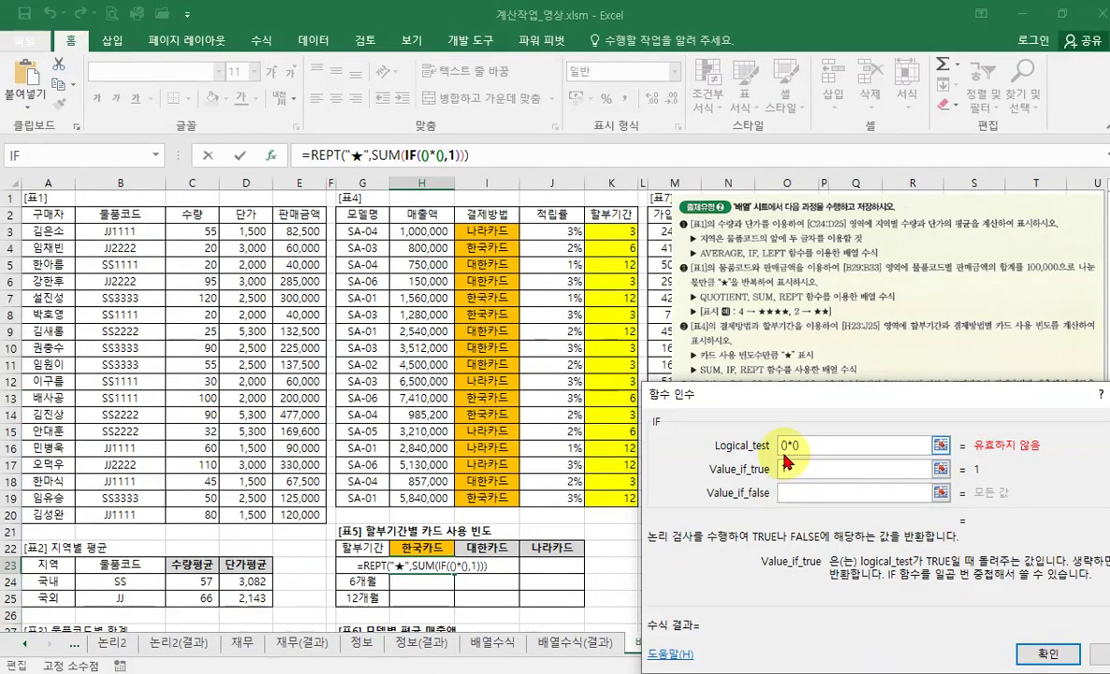
# Step: Fill the first condition of the IF logical test with $I$3:$I$19=H$22, comparing [표4] payment methods with the 한국카드 header
pyautogui.click(786, 450)
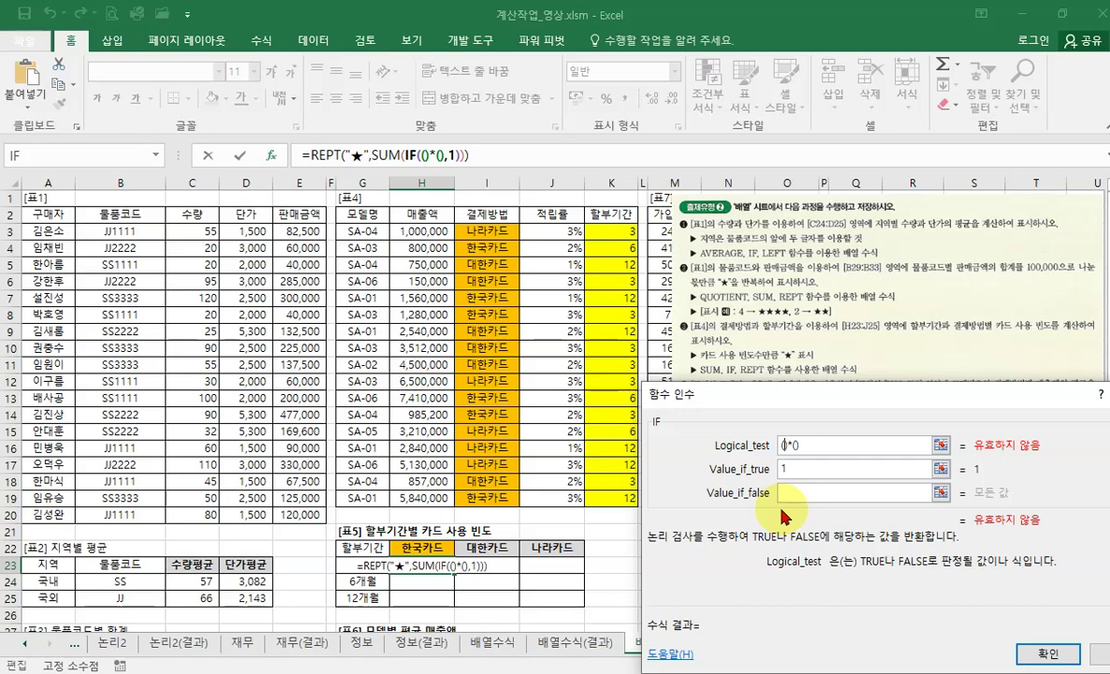
pyautogui.moveTo(489, 230); pyautogui.dragTo(491, 498)
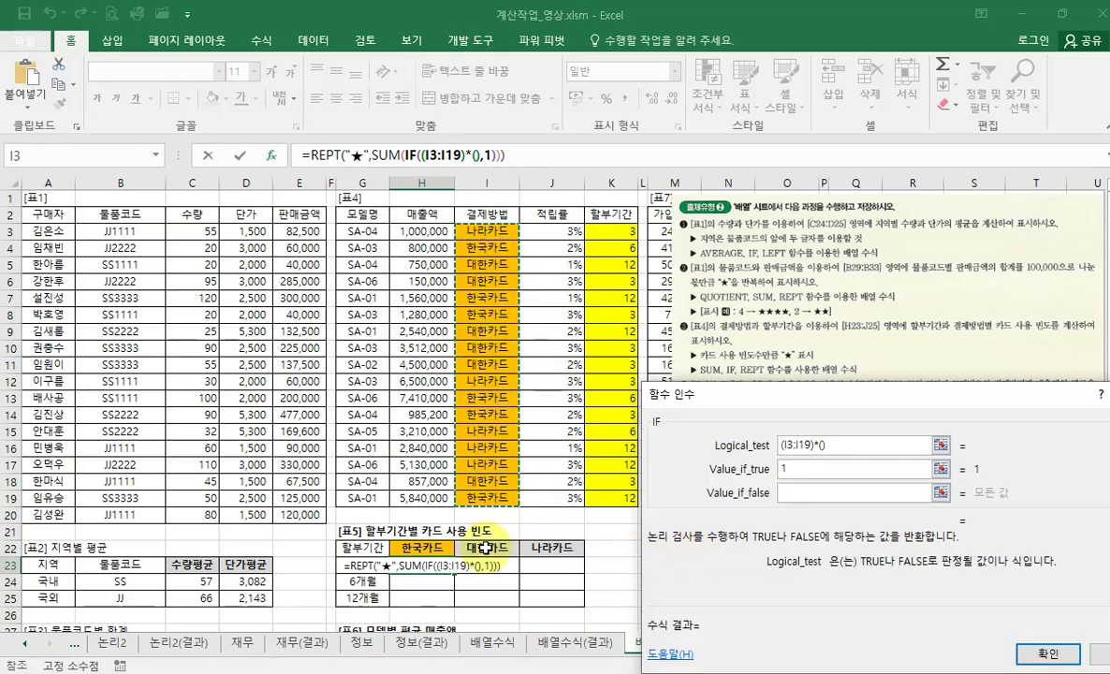
pyautogui.moveTo(401, 560)
pyautogui.mouseDown()
pyautogui.moveTo(465, 577)
pyautogui.moveTo(455, 616)
pyautogui.moveTo(554, 611)
pyautogui.mouseUp()
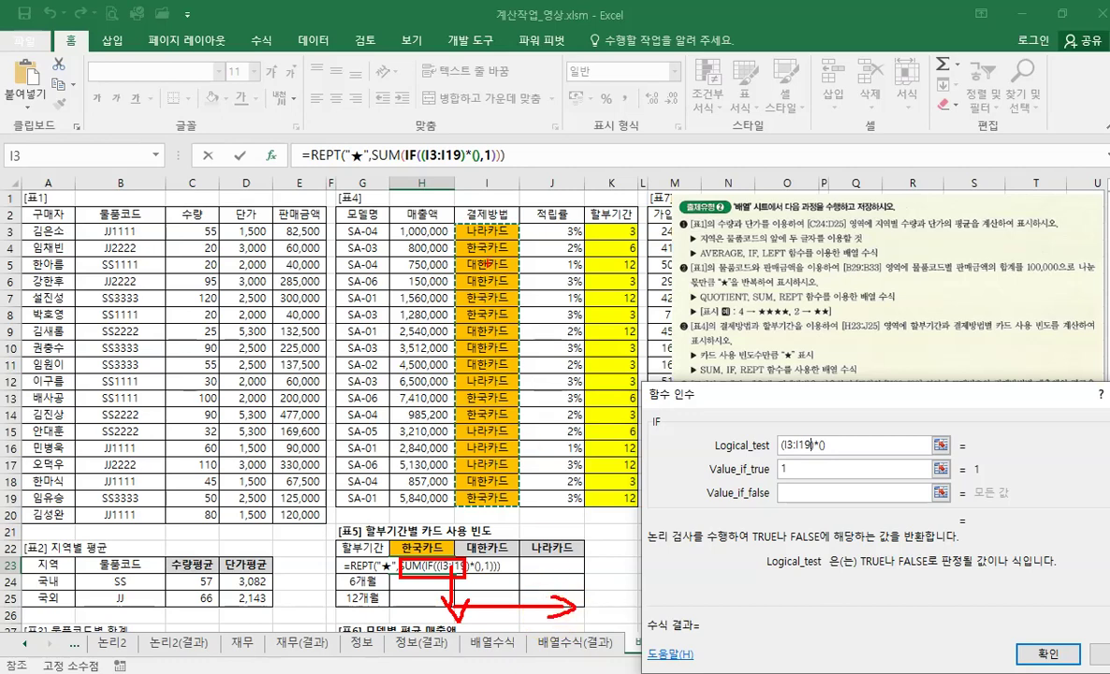
pyautogui.moveTo(462, 224); pyautogui.dragTo(517, 518)
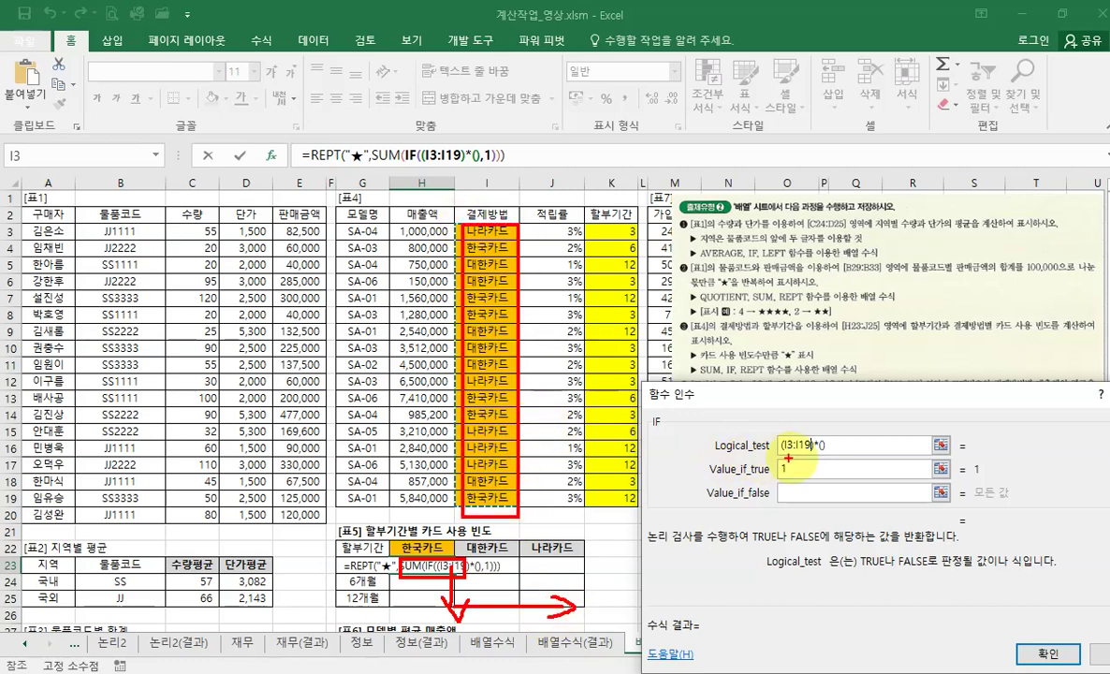
pyautogui.press('Escape')
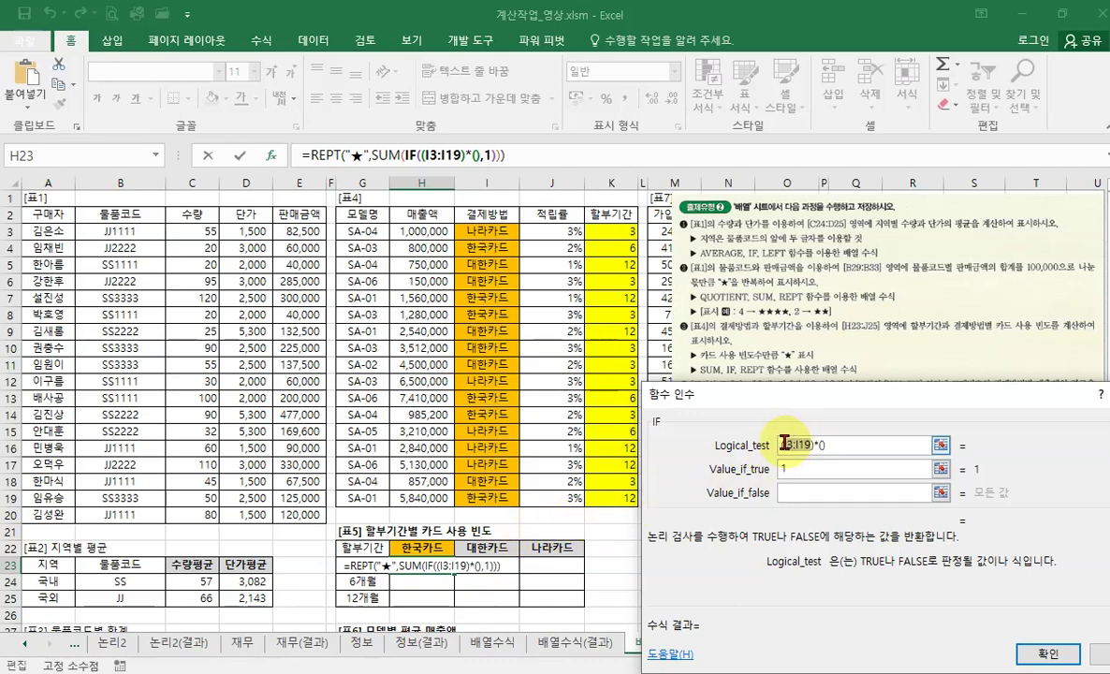
pyautogui.press('F4')
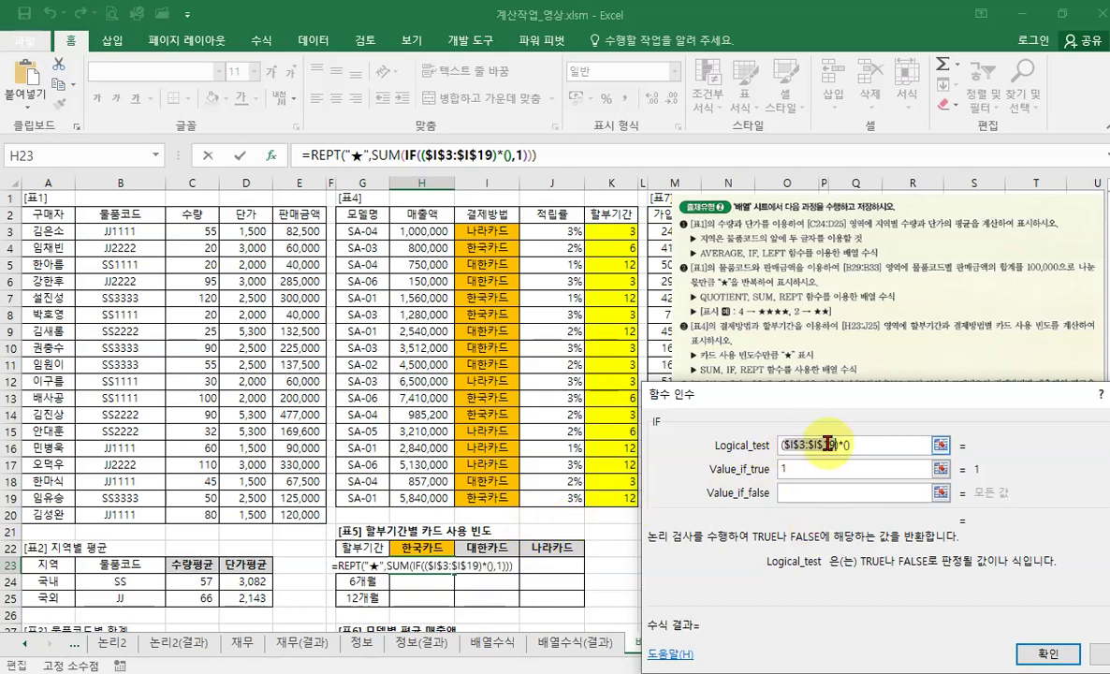
pyautogui.write('=')
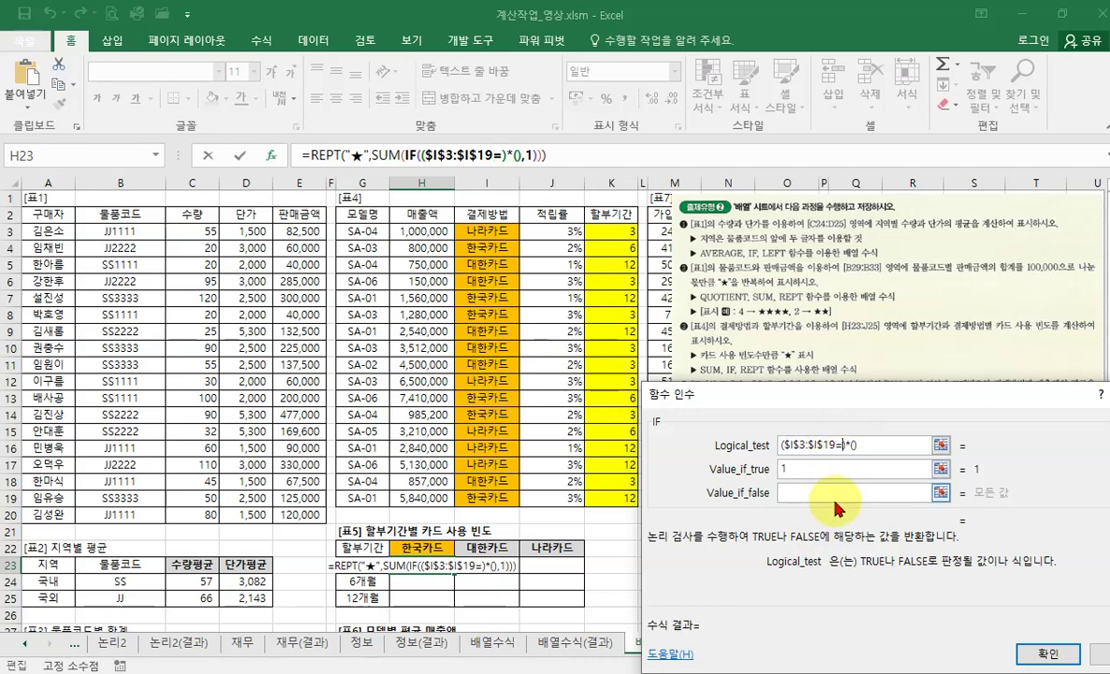
pyautogui.click(418, 554)
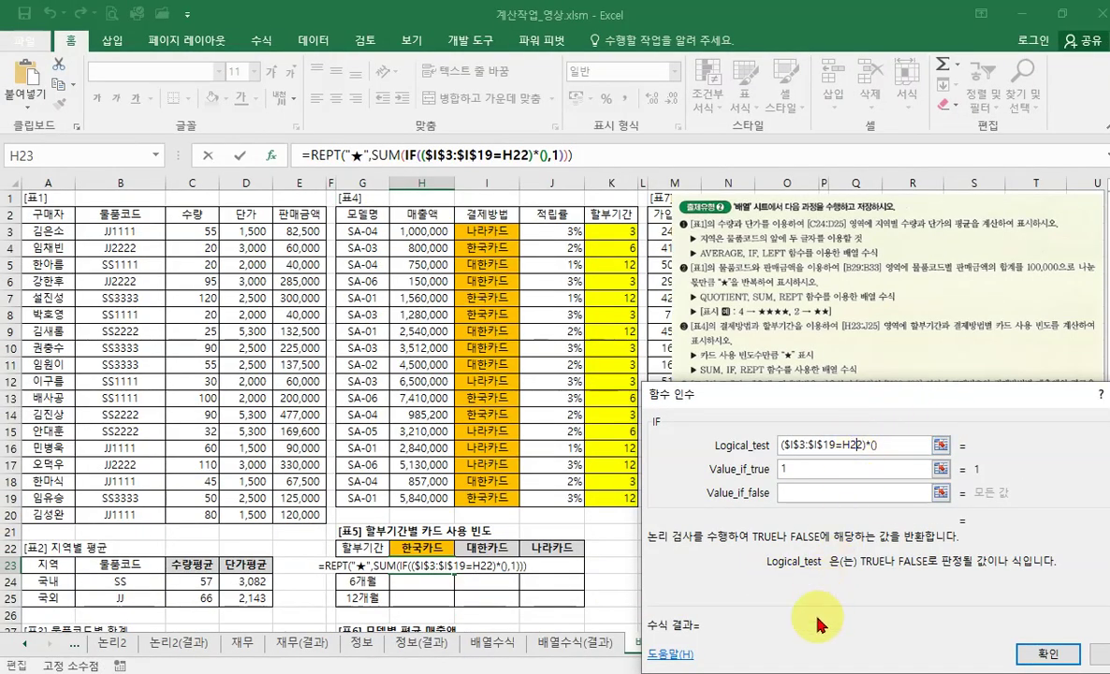
pyautogui.press('F4')
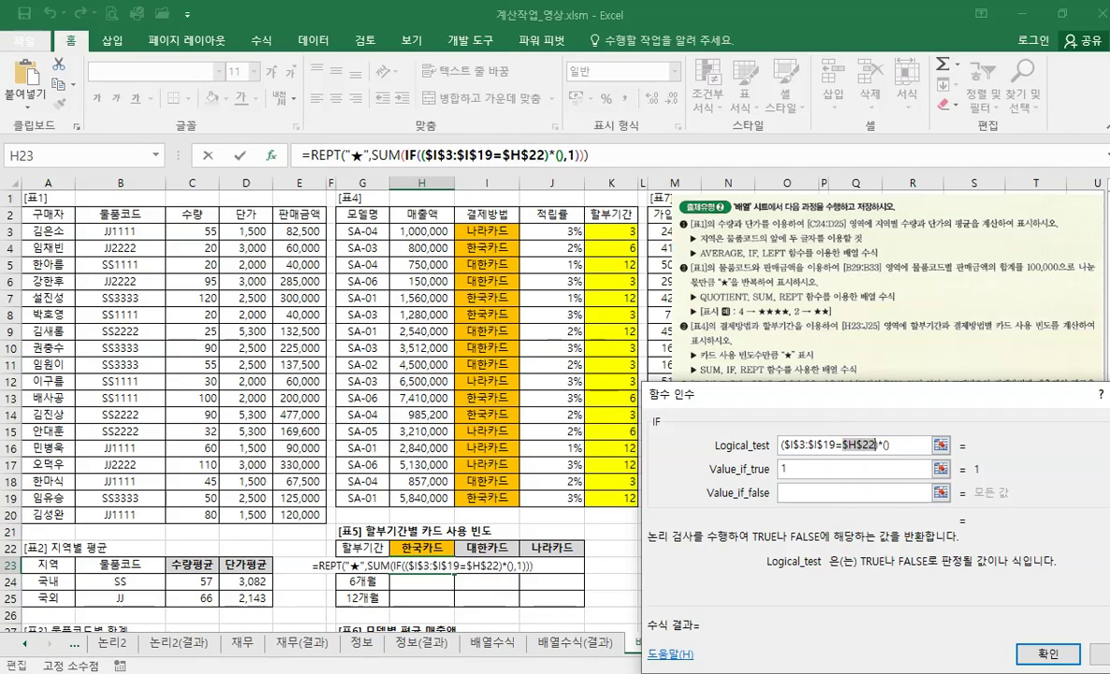
pyautogui.press('F4')
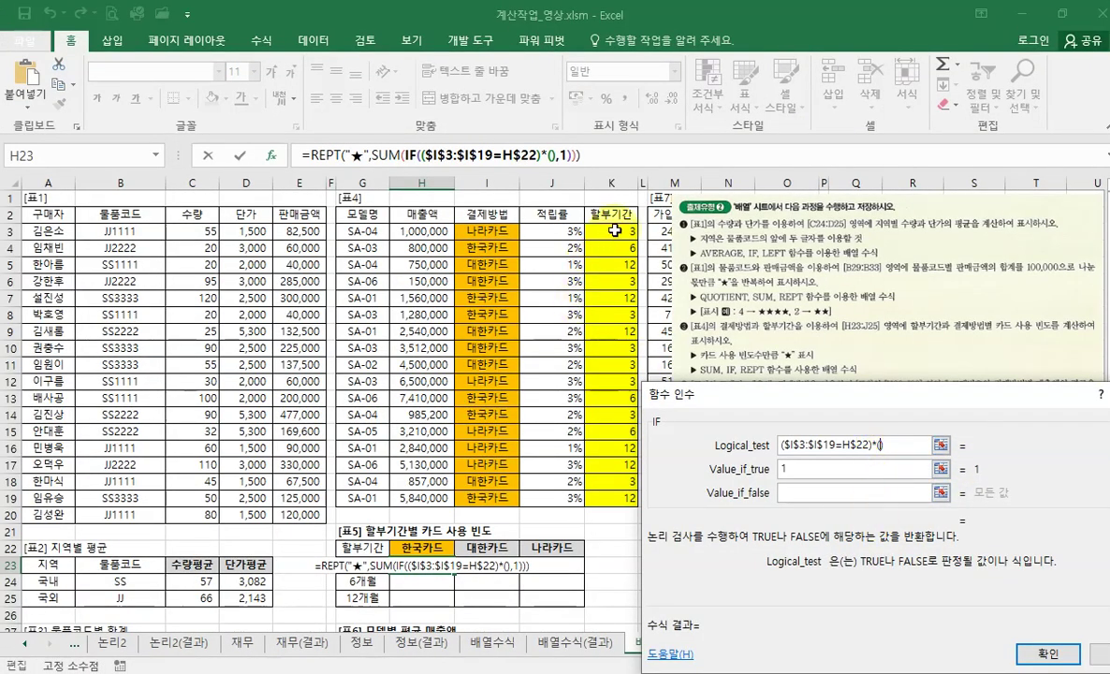
# Step: Fill the second condition of the IF logical test with $K$3:$K$19=$G23, comparing installment periods with the 3개월 label
pyautogui.moveTo(615, 230); pyautogui.dragTo(632, 501)
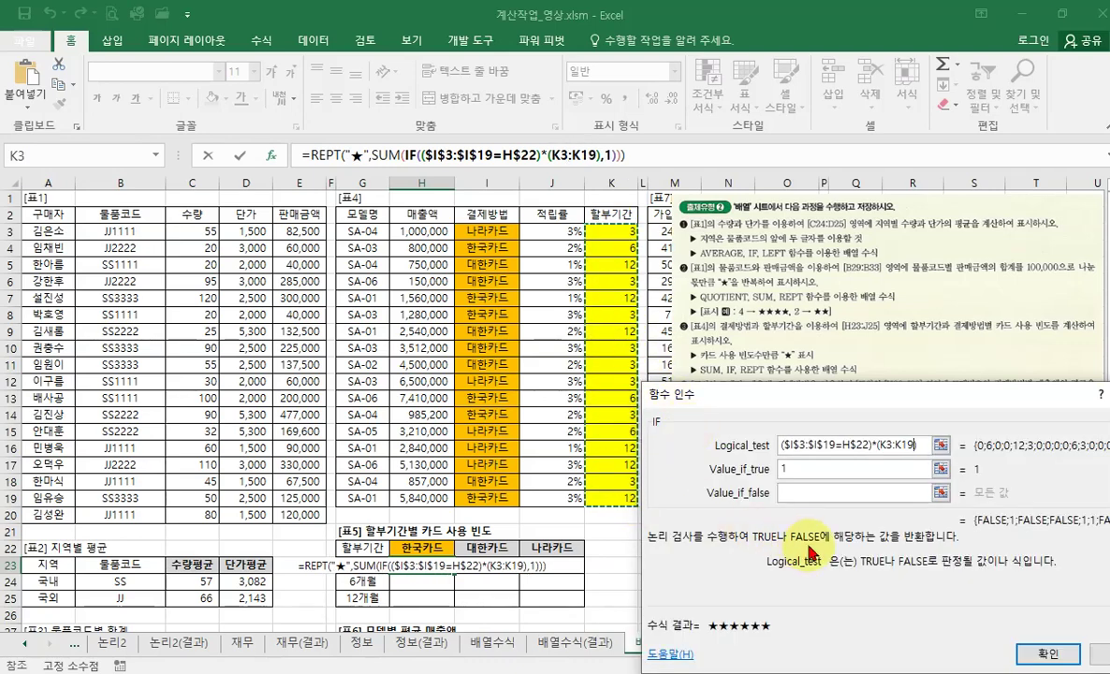
pyautogui.press('F4')
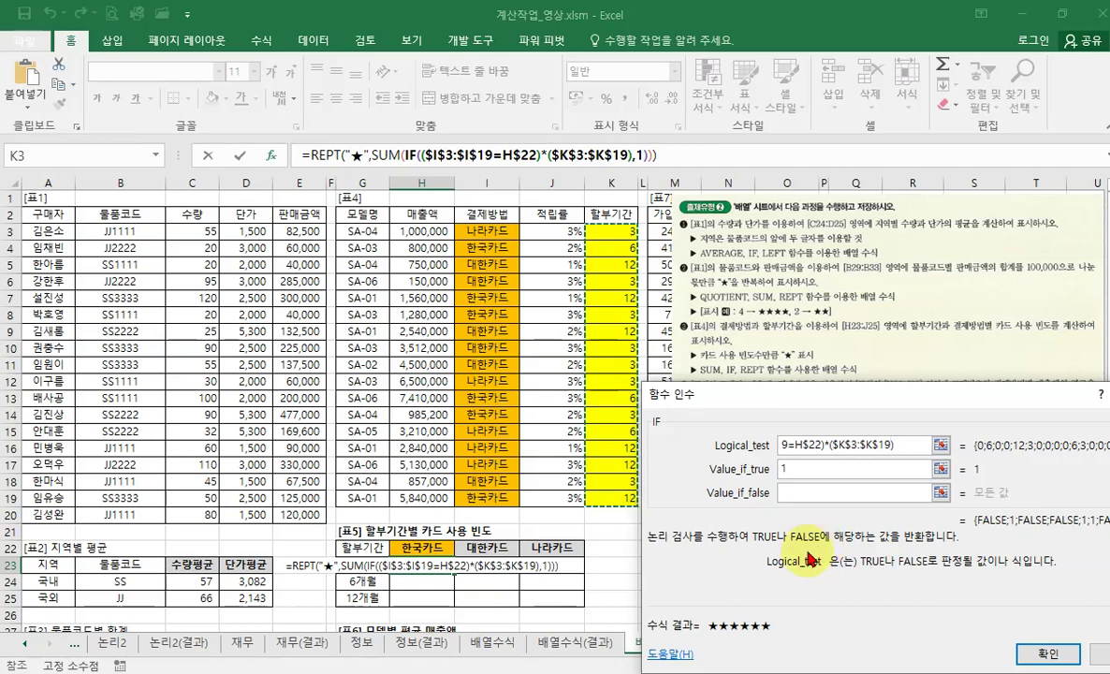
pyautogui.write('=')
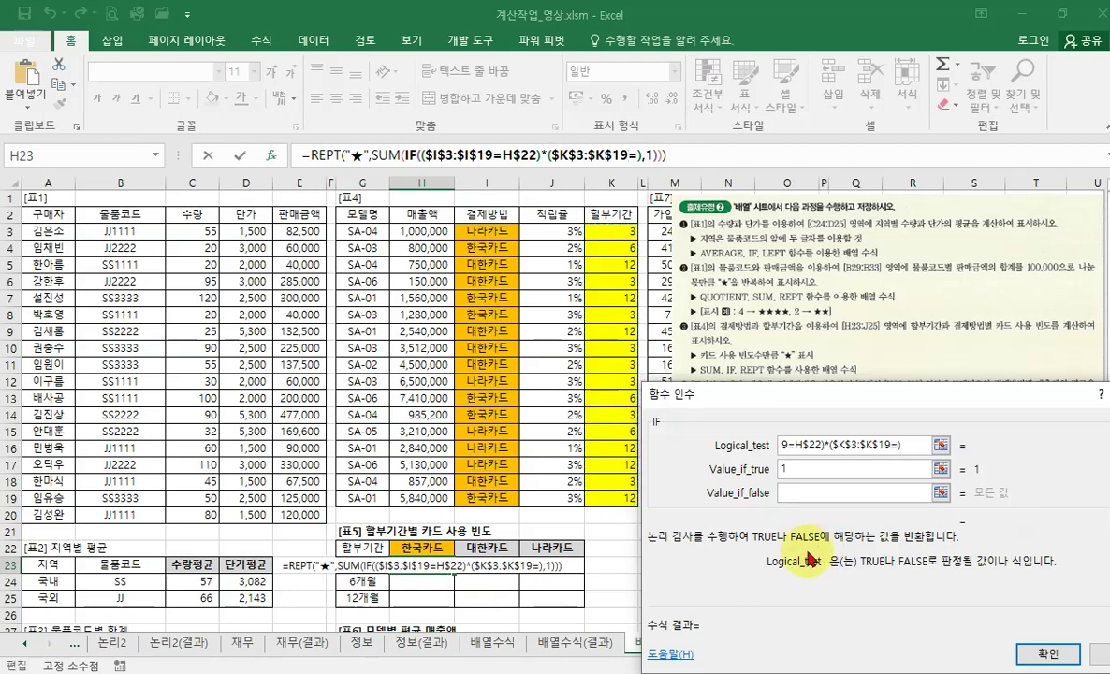
pyautogui.click(359, 566)
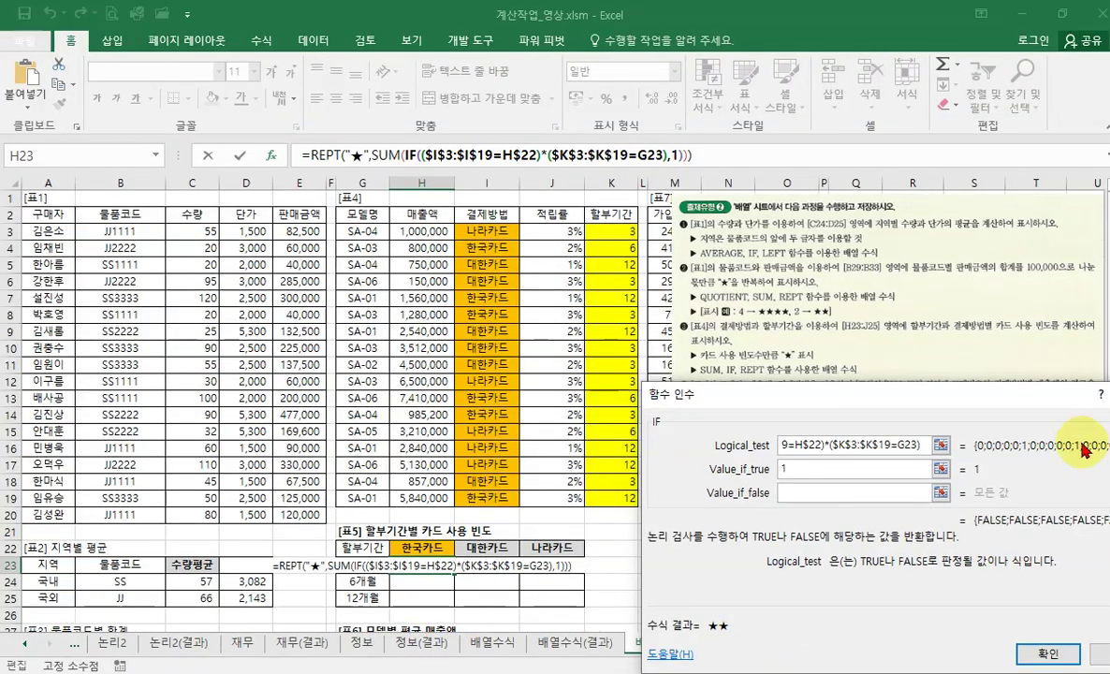
pyautogui.click(905, 445)
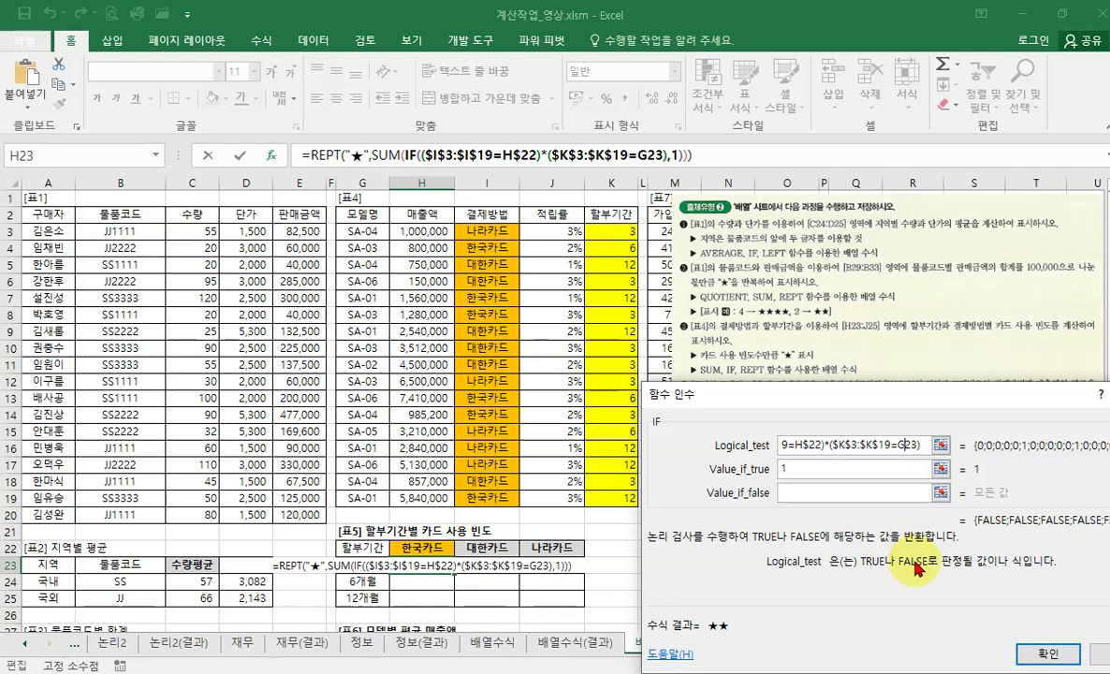
pyautogui.press('F4')
pyautogui.press('F4')
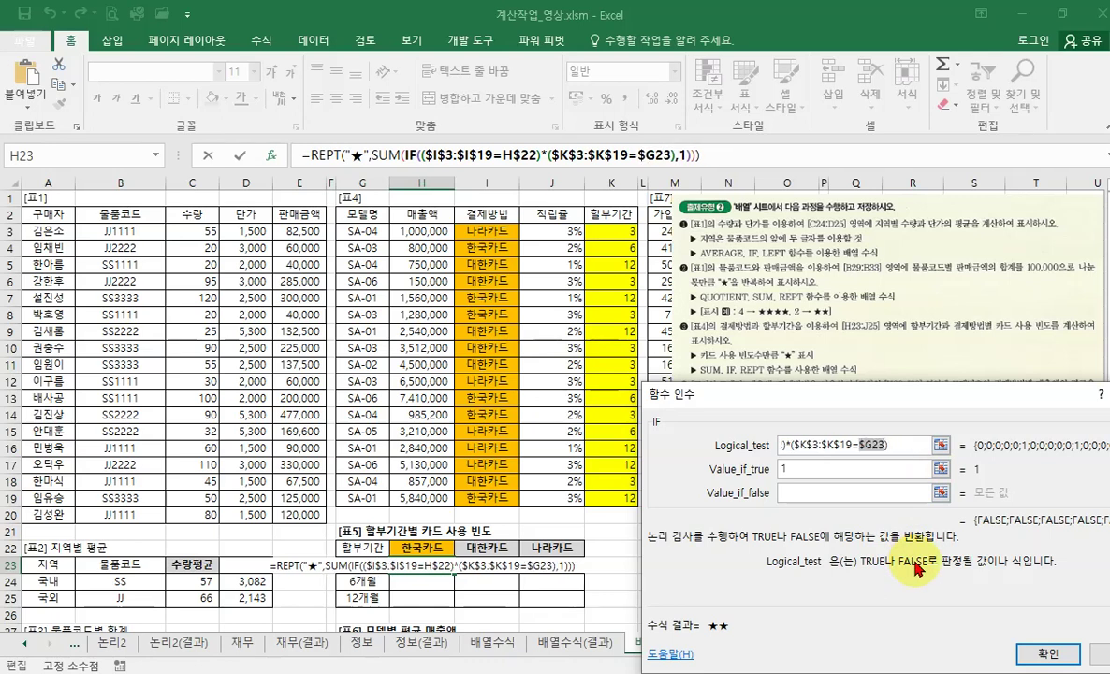
pyautogui.click(878, 443)
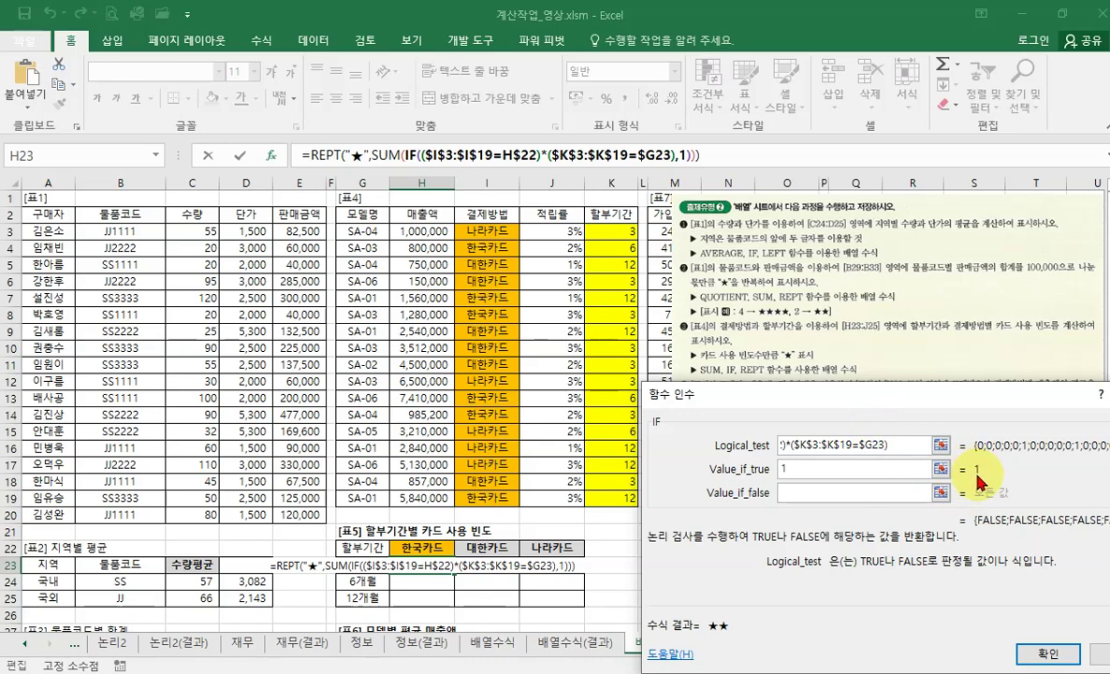
# Step: Return to the outer REPT function, enter the H23 formula as an array formula and copy it across H23:J25 of [표5]
pyautogui.click(365, 155)
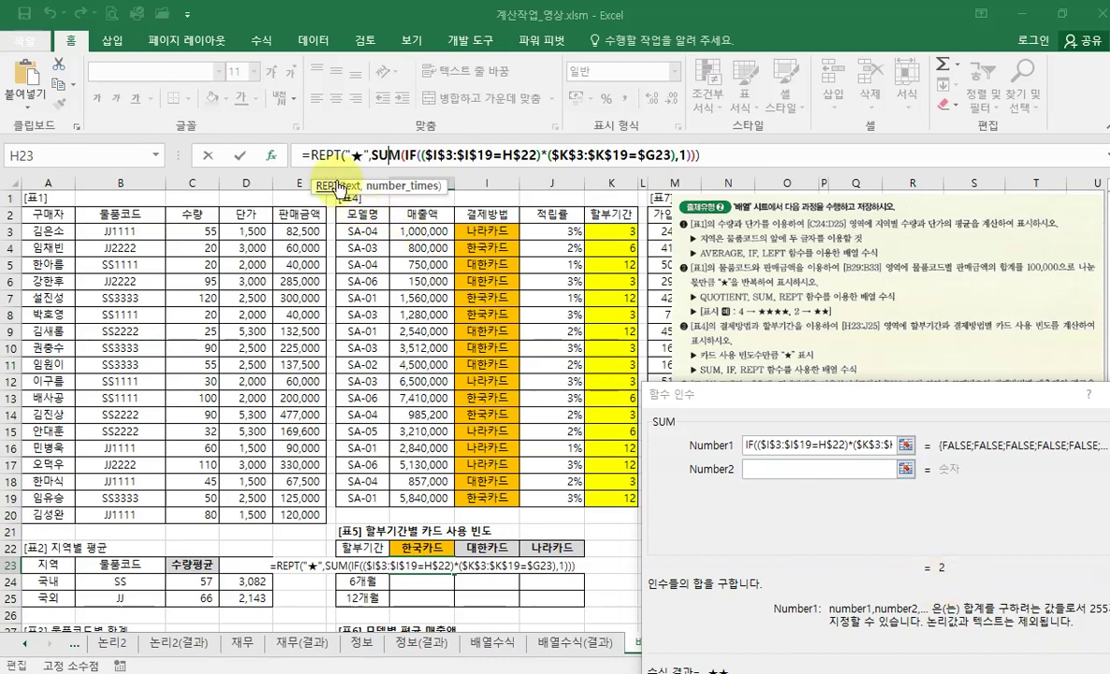
pyautogui.click(312, 154)
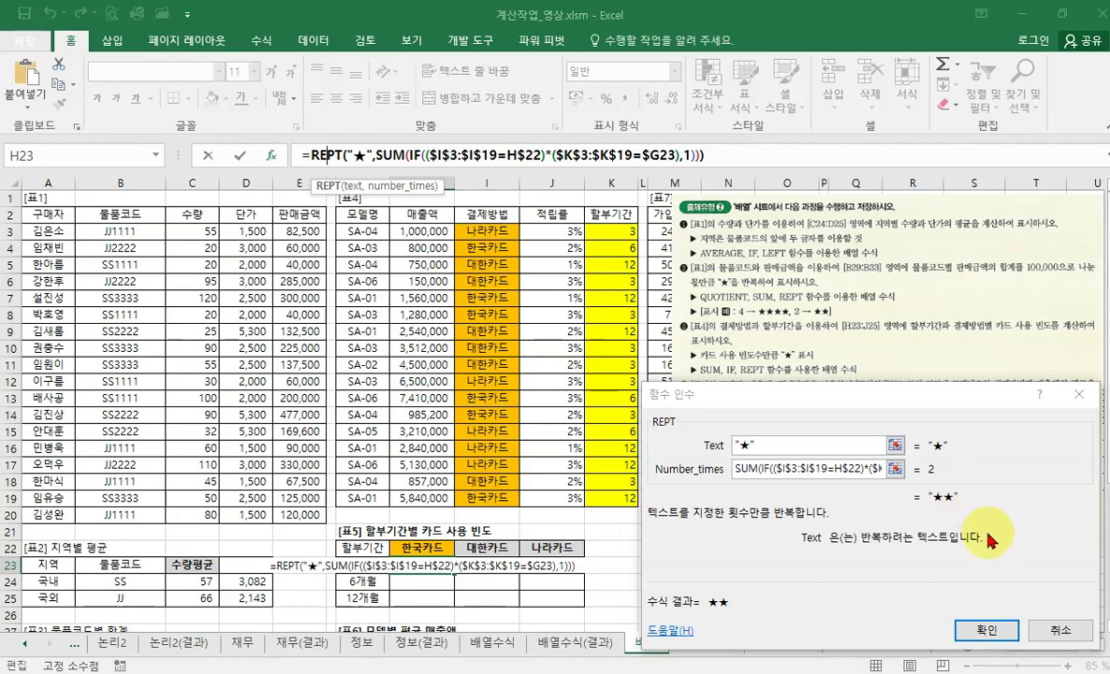
pyautogui.keyDown('ctrl'); pyautogui.keyDown('shift'); pyautogui.click(987, 629); pyautogui.keyUp('shift'); pyautogui.keyUp('ctrl')
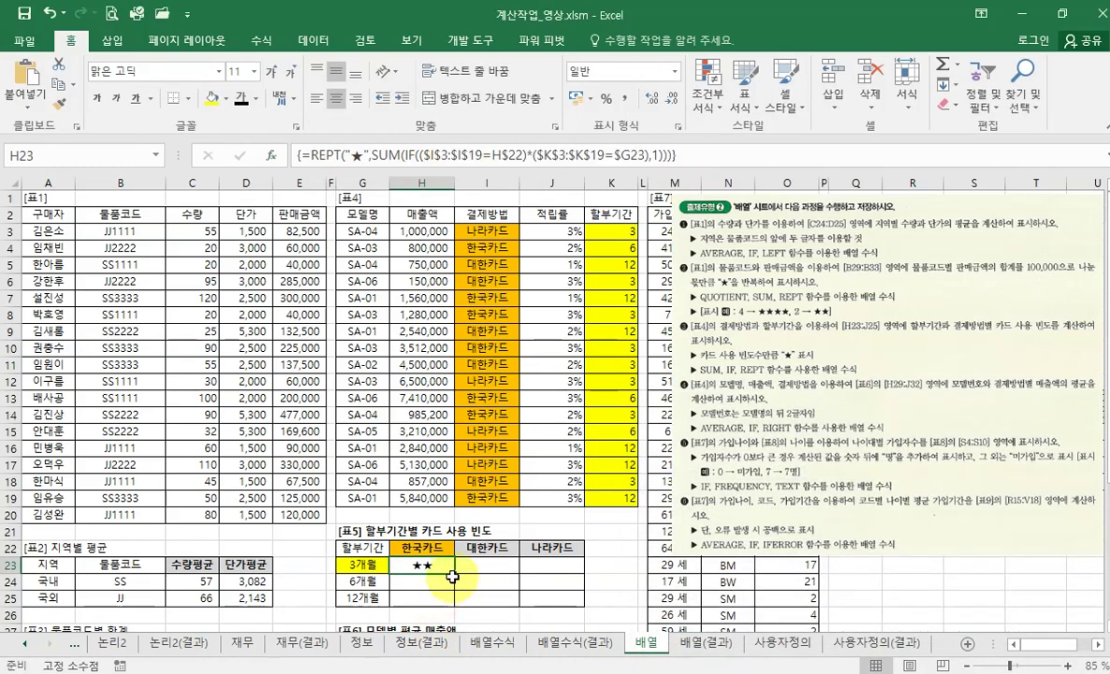
pyautogui.moveTo(454, 574); pyautogui.dragTo(534, 599)
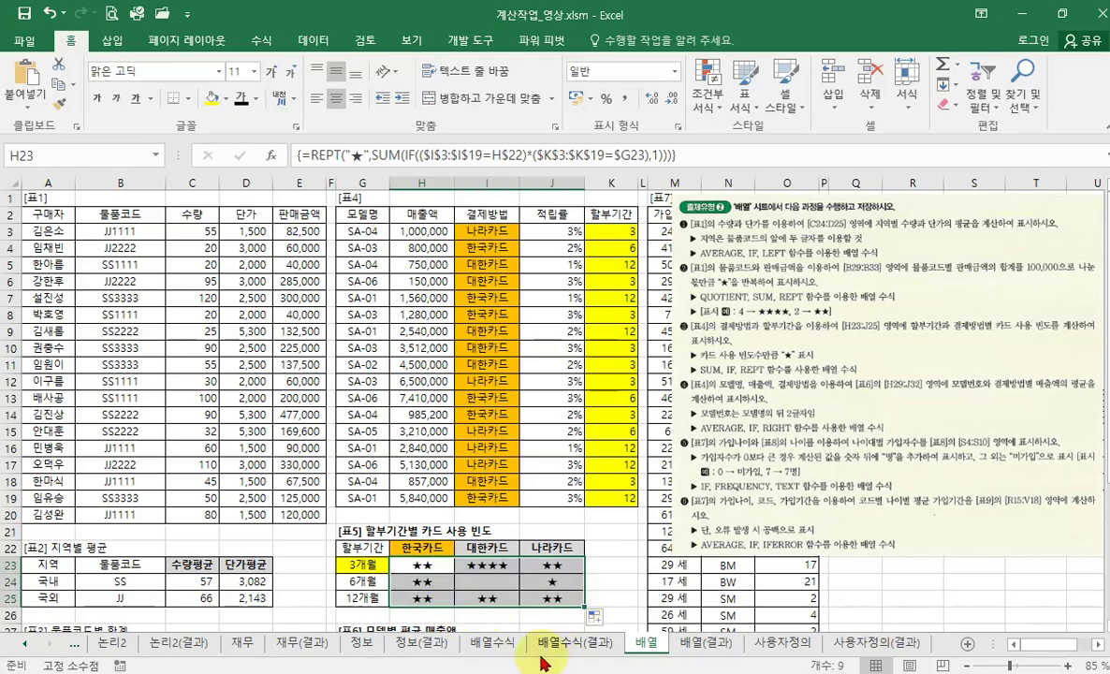
# Step: Remove the fill colour from I3:K19 in [표4] and from G22:H23 in [표5]
pyautogui.click(593, 565)
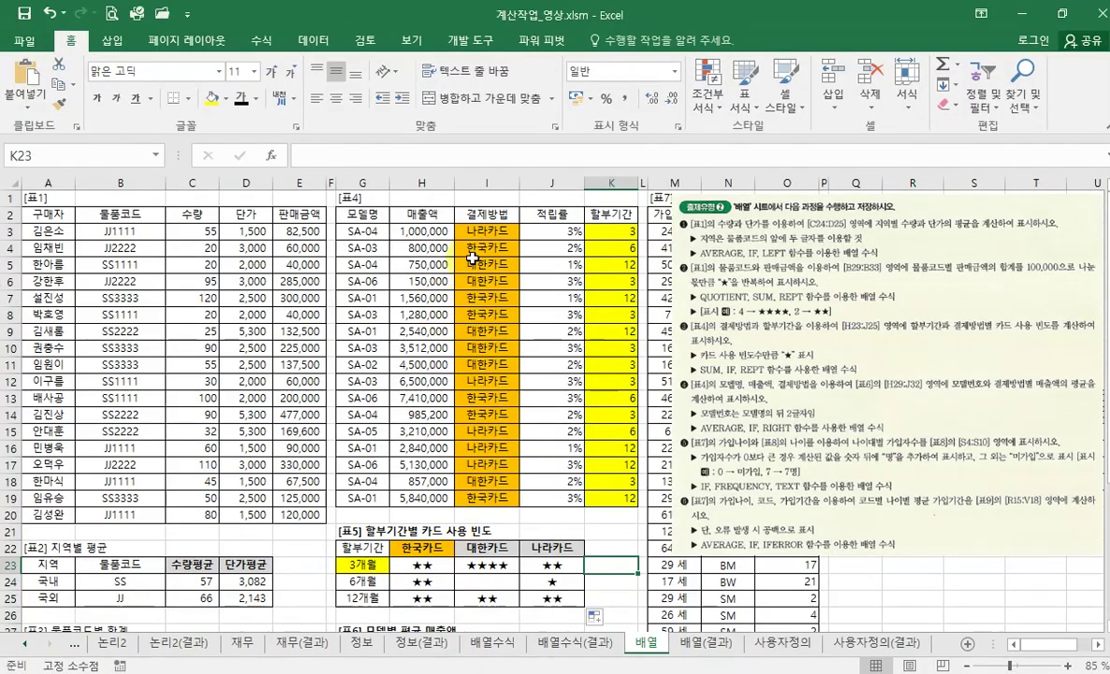
pyautogui.click(492, 231)
pyautogui.moveTo(533, 236); pyautogui.dragTo(613, 498)
pyautogui.click(226, 100)
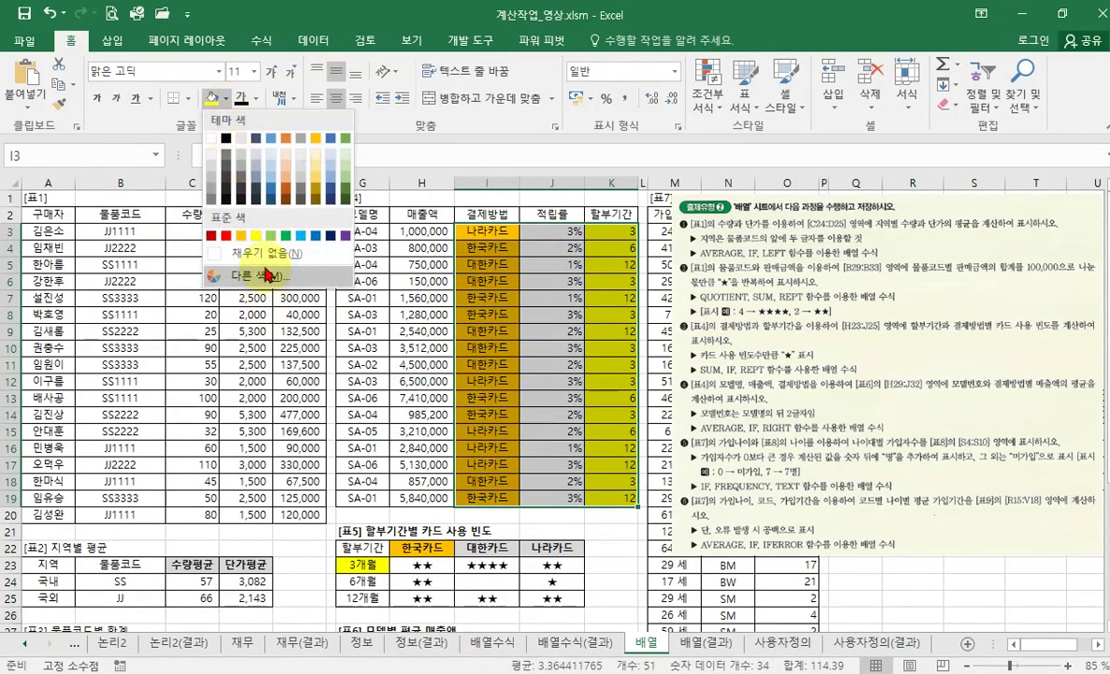
pyautogui.click(244, 257)
pyautogui.moveTo(364, 548); pyautogui.dragTo(422, 568)
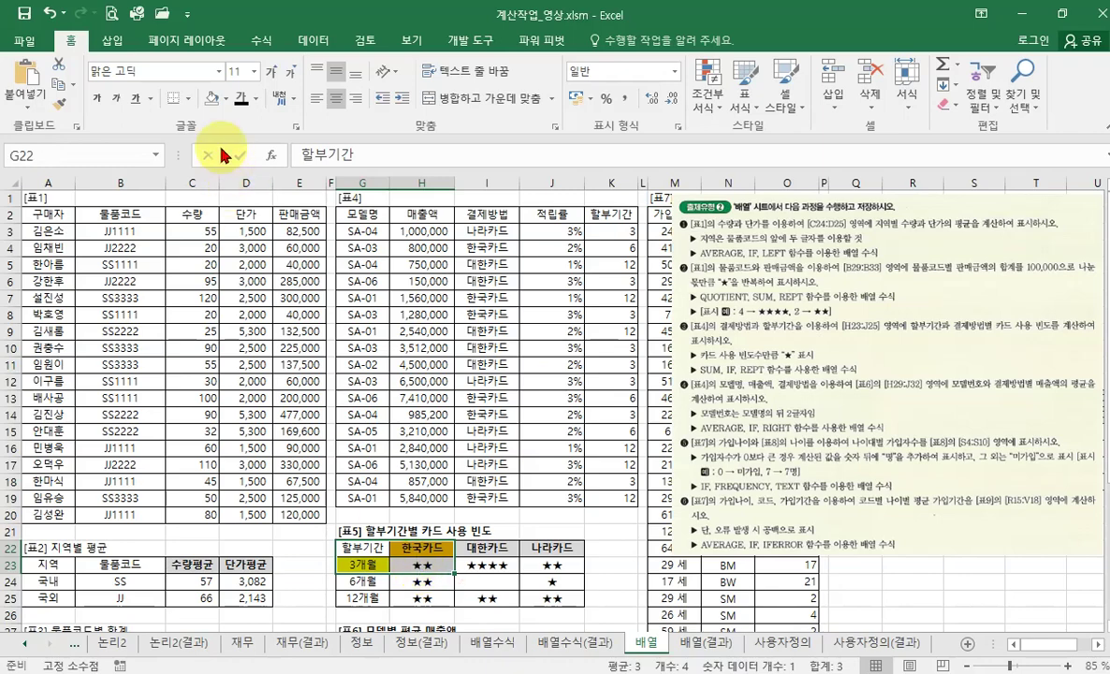
pyautogui.click(213, 99)
pyautogui.click(492, 347)
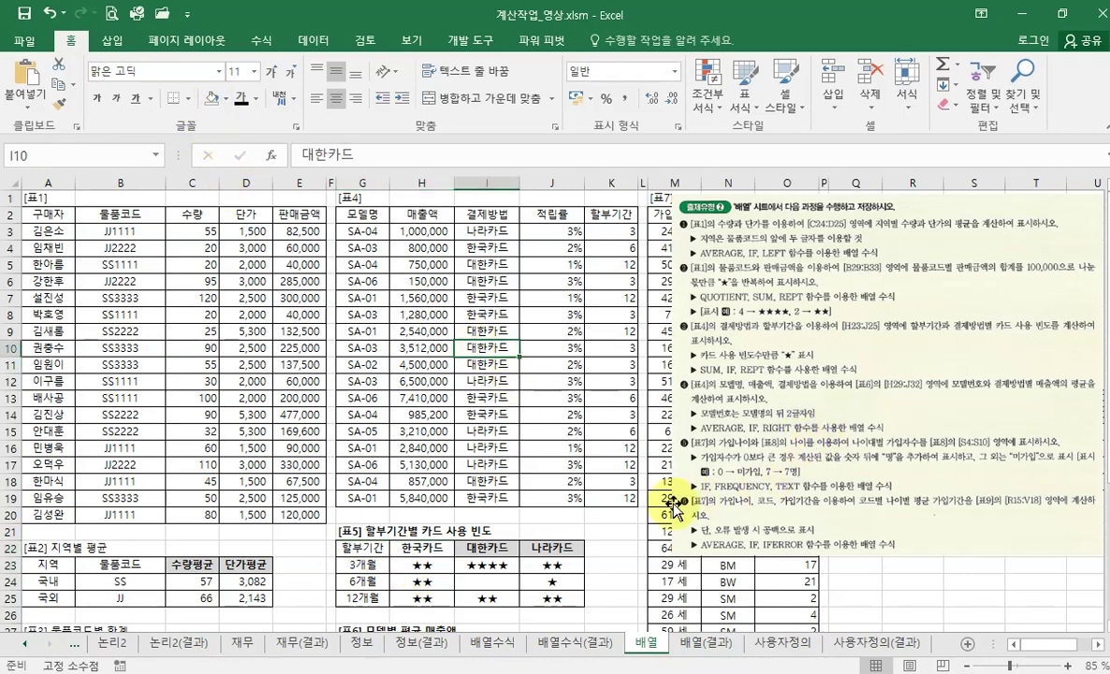
# Step: Move the task instruction picture so it starts around K10, uncovering [표6] and the upper parts of [표7] and [표8]
pyautogui.moveTo(701, 459); pyautogui.dragTo(959, 459)
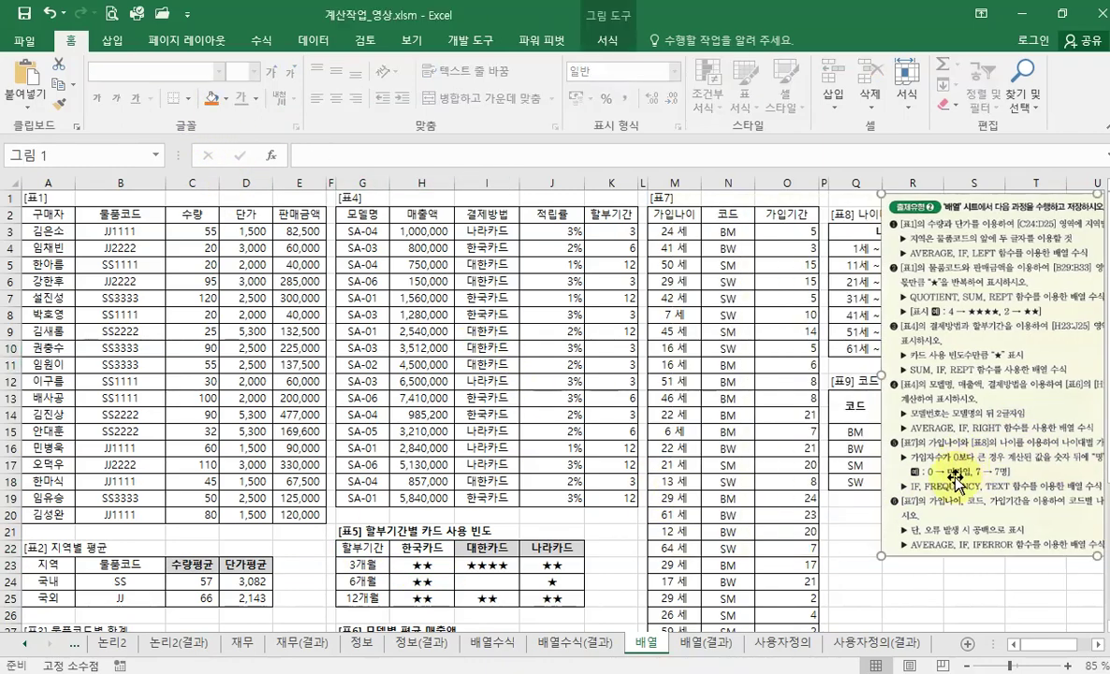
pyautogui.click(1095, 645)
pyautogui.click(1095, 645)
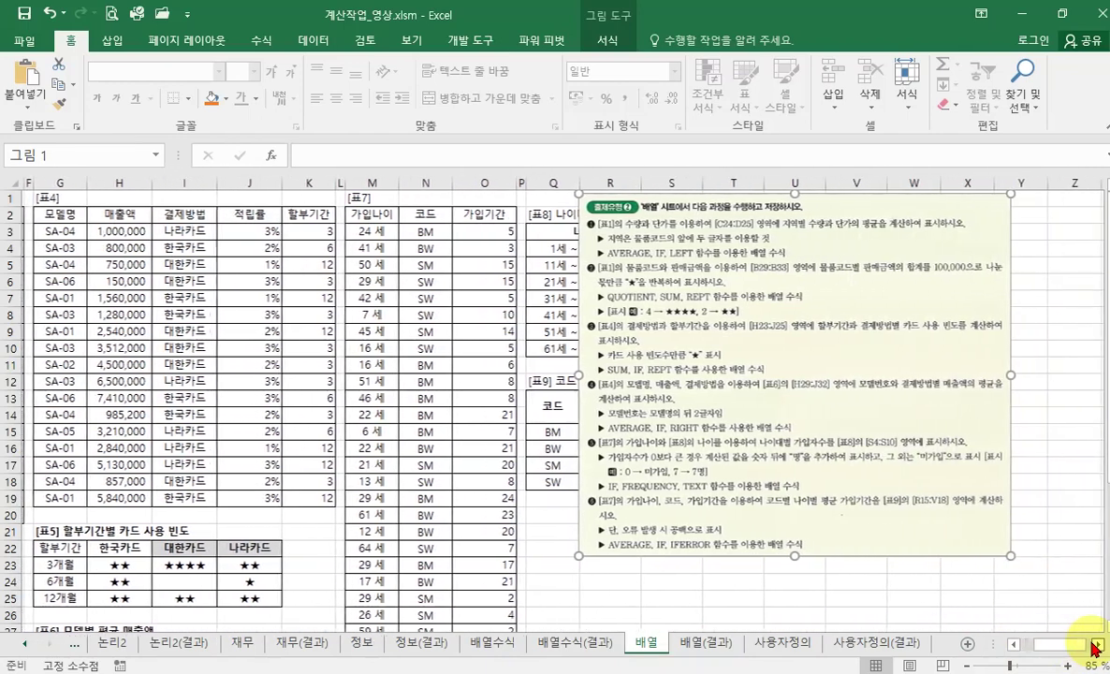
pyautogui.moveTo(795, 438); pyautogui.dragTo(916, 438)
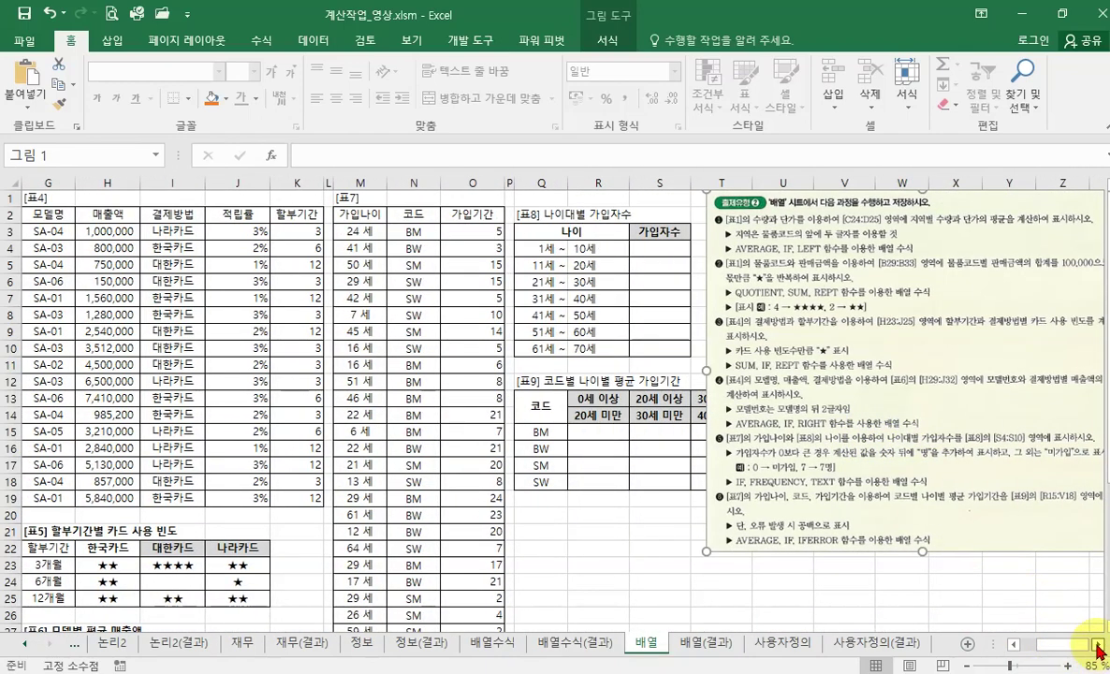
pyautogui.scroll(-3, 235, 516)
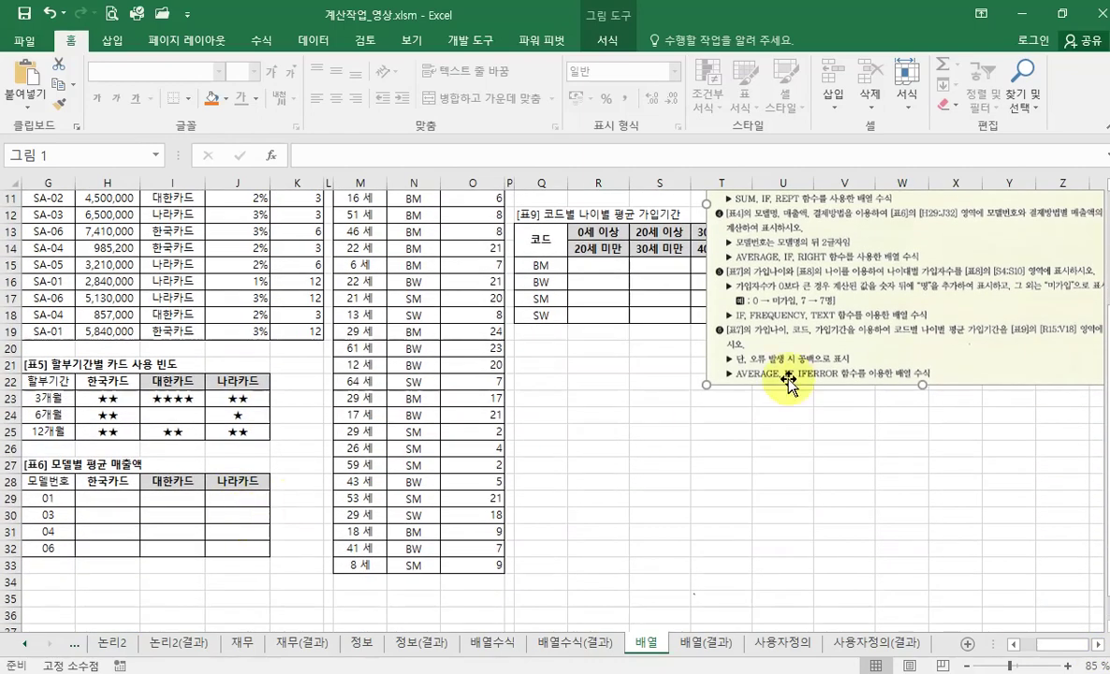
pyautogui.moveTo(785, 364); pyautogui.dragTo(348, 527)
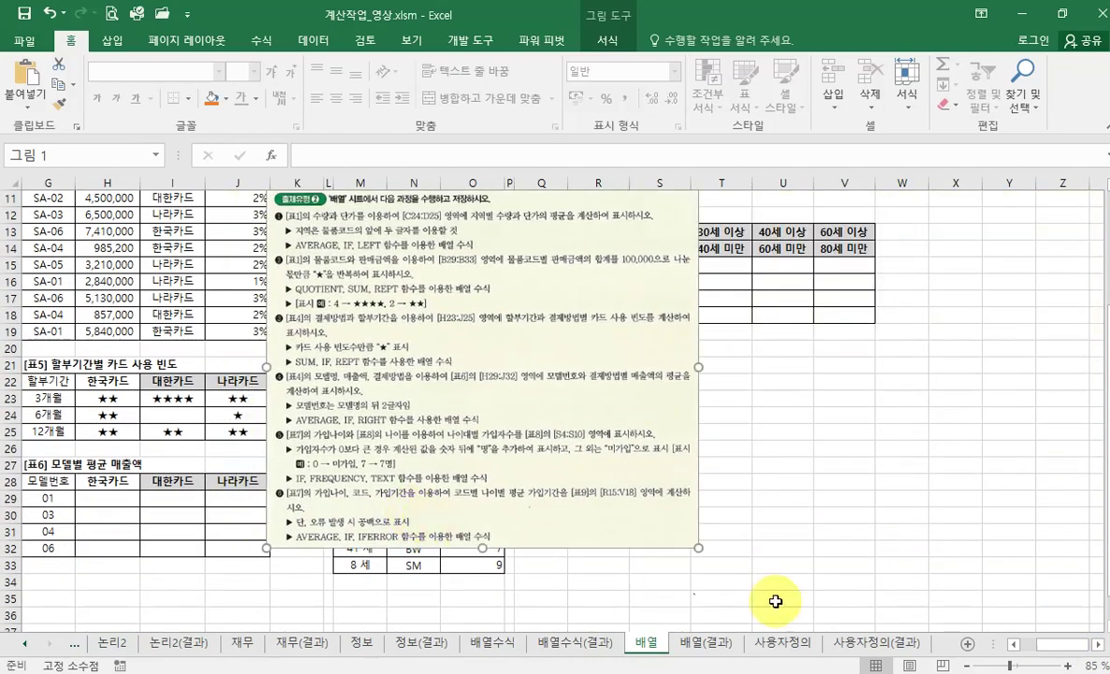
pyautogui.click(1013, 645)
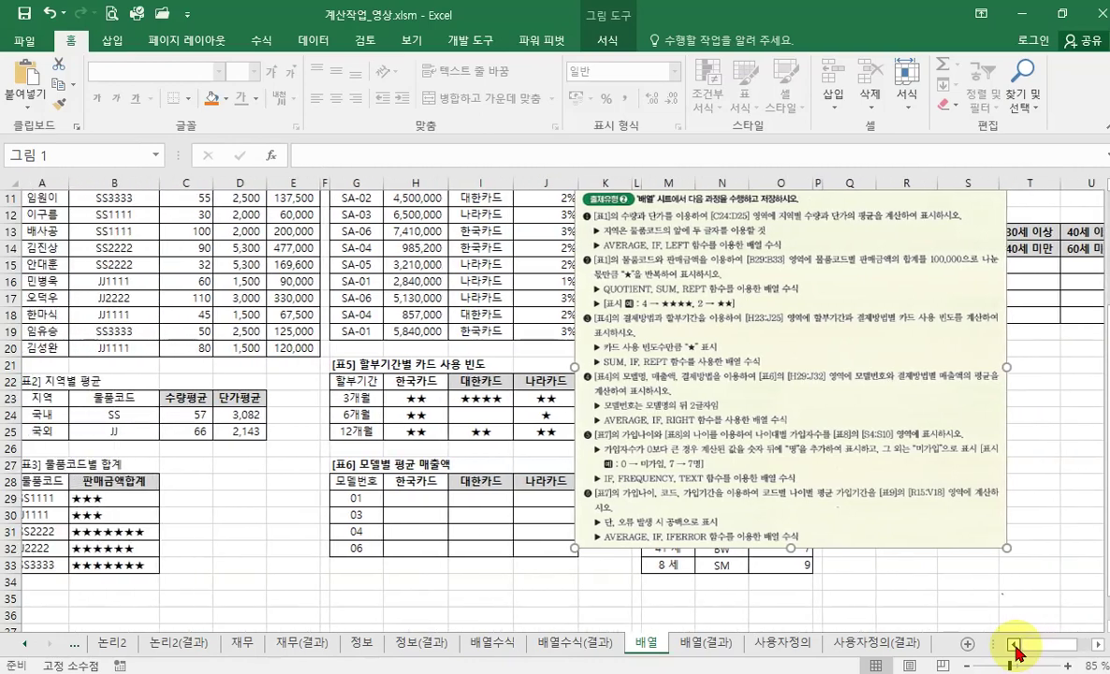
pyautogui.moveTo(716, 453); pyautogui.dragTo(728, 440)
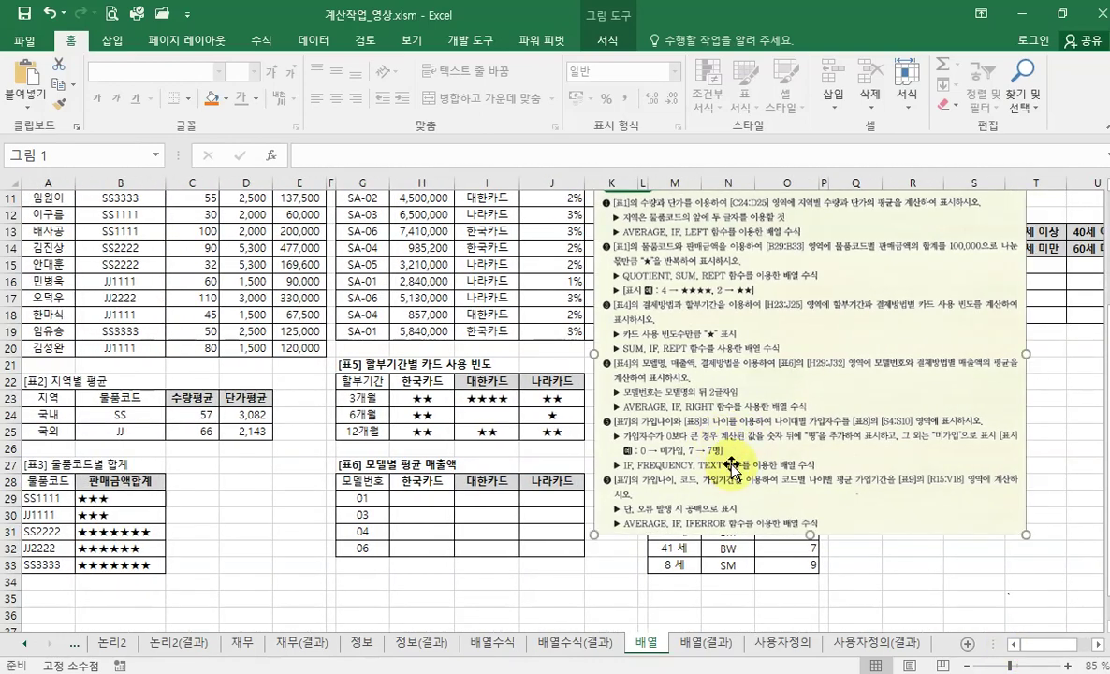
pyautogui.scroll(4, 731, 466)
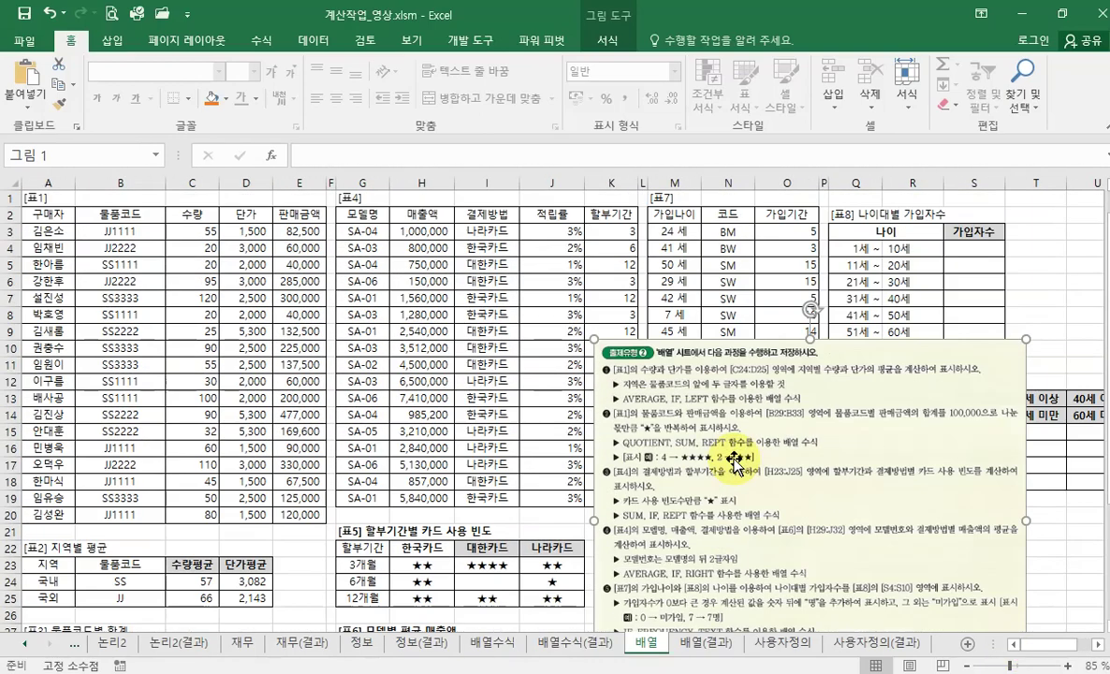
# Step: Hide rows 22 to 26, which hold the finished [표2] and [표5] tables
pyautogui.moveTo(8, 550); pyautogui.dragTo(7, 597)
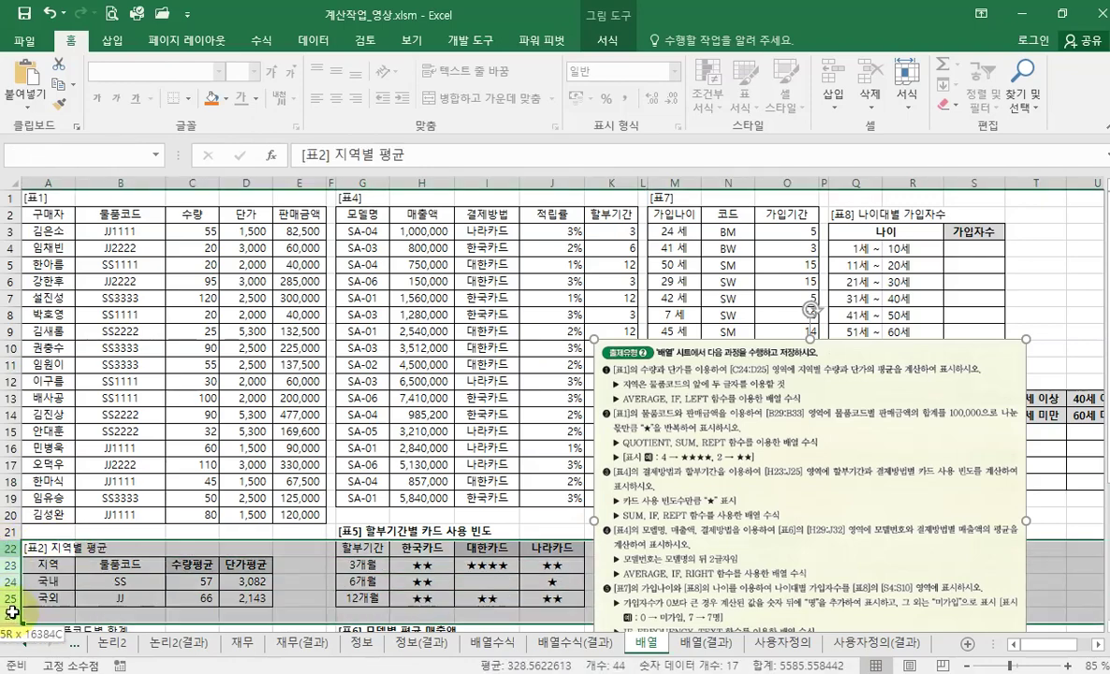
pyautogui.rightClick(8, 597)
pyautogui.click(37, 558)
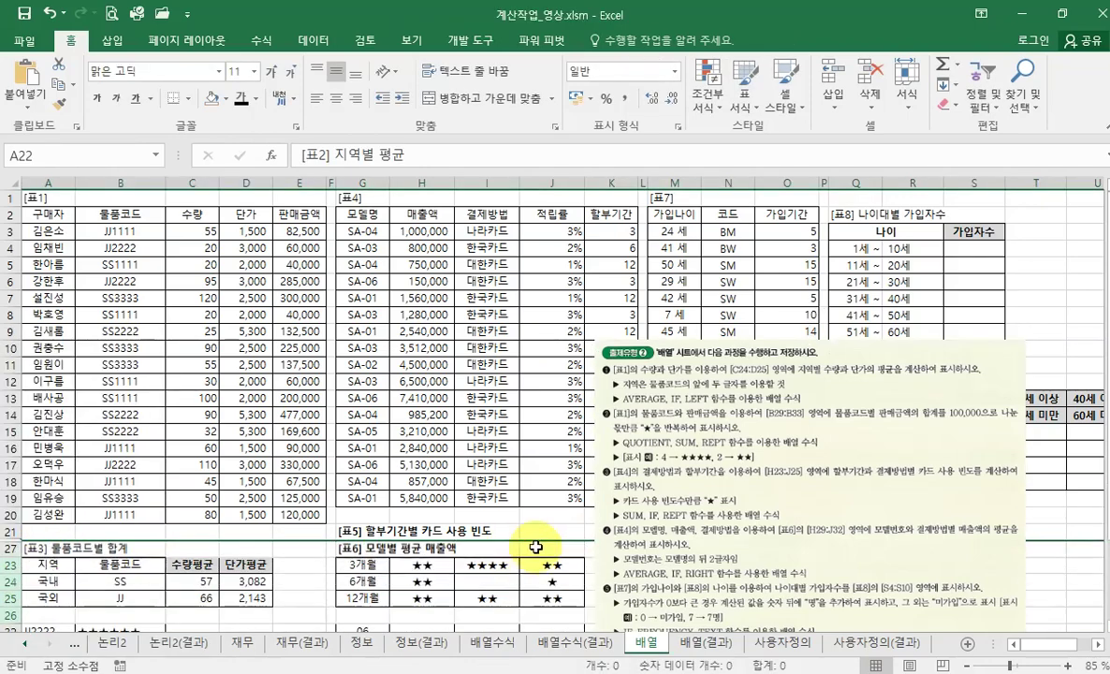
# Step: Hide row 21 so that [표6] sits directly beneath the source data
pyautogui.click(702, 522)
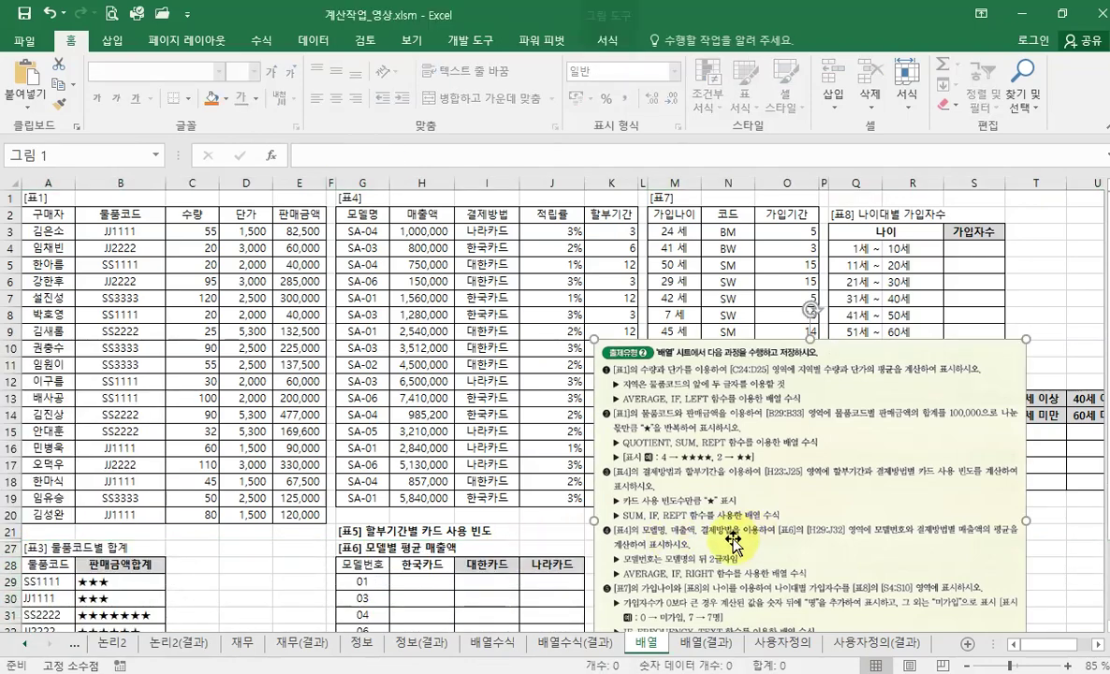
pyautogui.click(9, 531)
pyautogui.rightClick(11, 532)
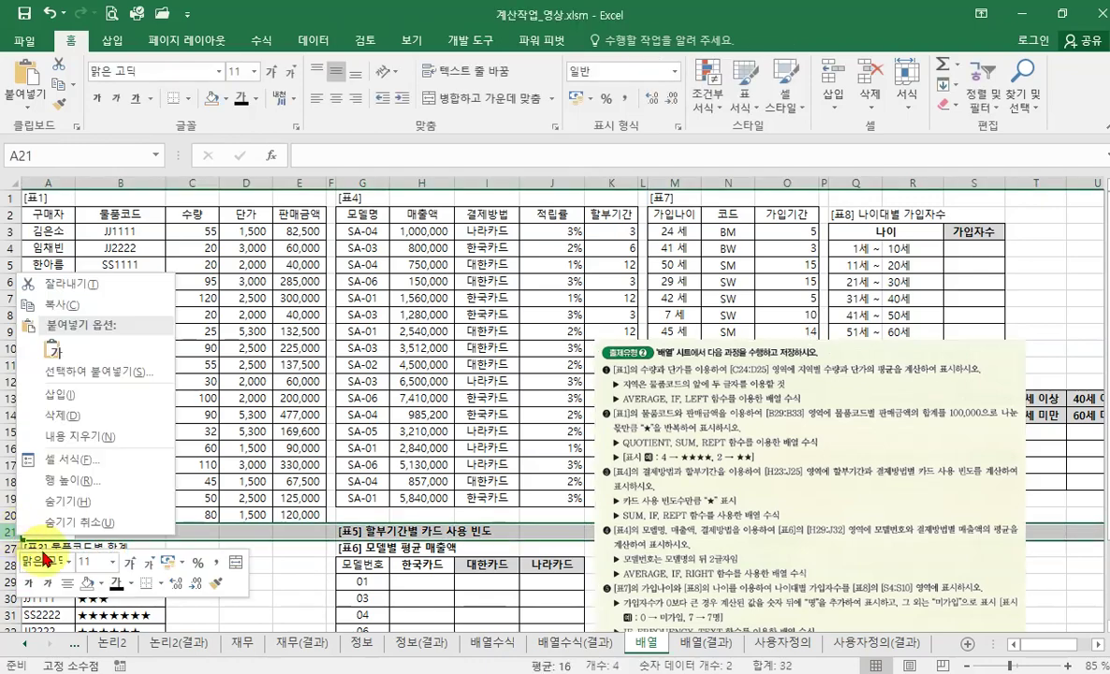
pyautogui.click(60, 504)
pyautogui.click(682, 453)
pyautogui.click(438, 565)
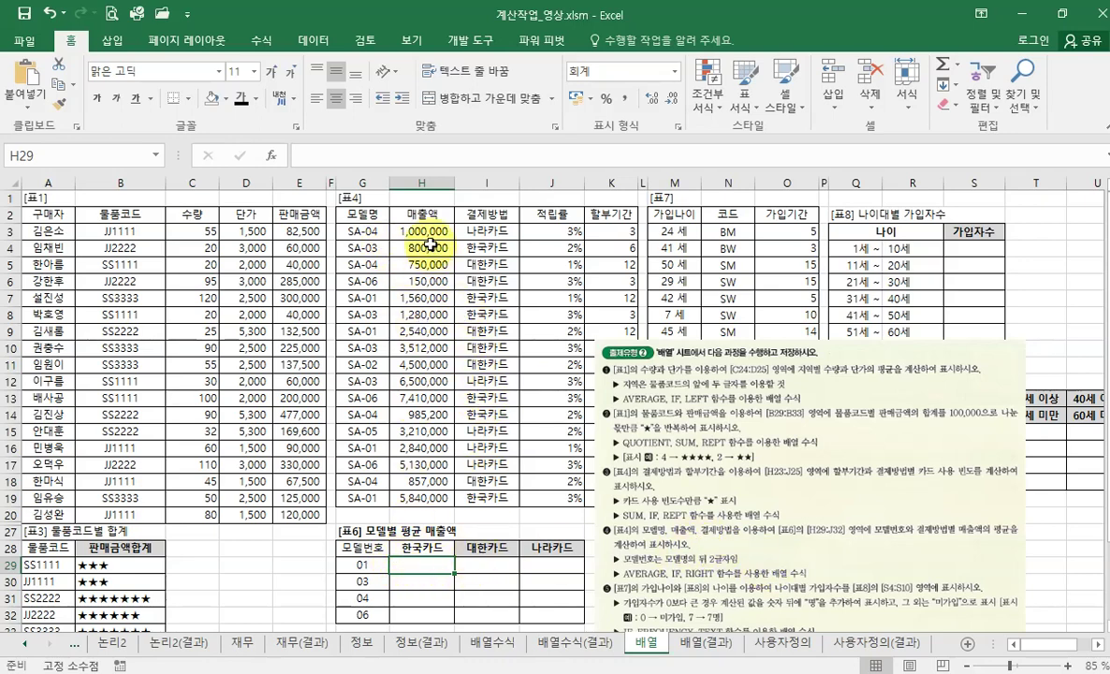
pyautogui.moveTo(421, 231); pyautogui.dragTo(440, 495)
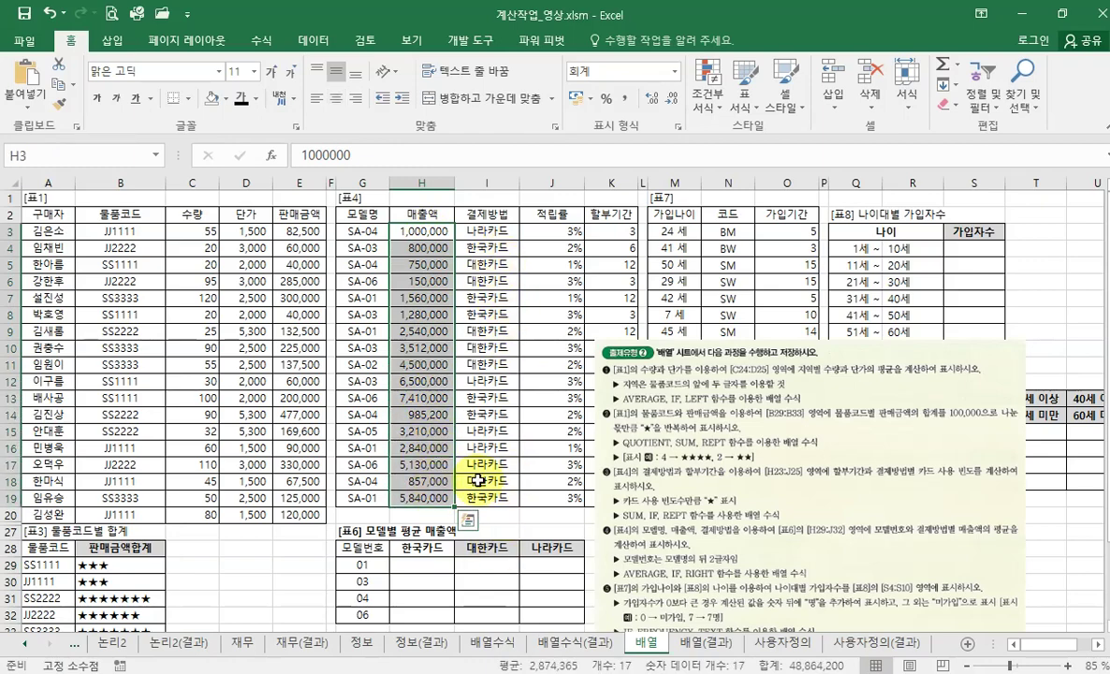
pyautogui.click(482, 444)
# Step: Fill the model names G3:G19 in [표4] and the model number cell G29 in [표6] with orange
pyautogui.moveTo(364, 231); pyautogui.dragTo(363, 496)
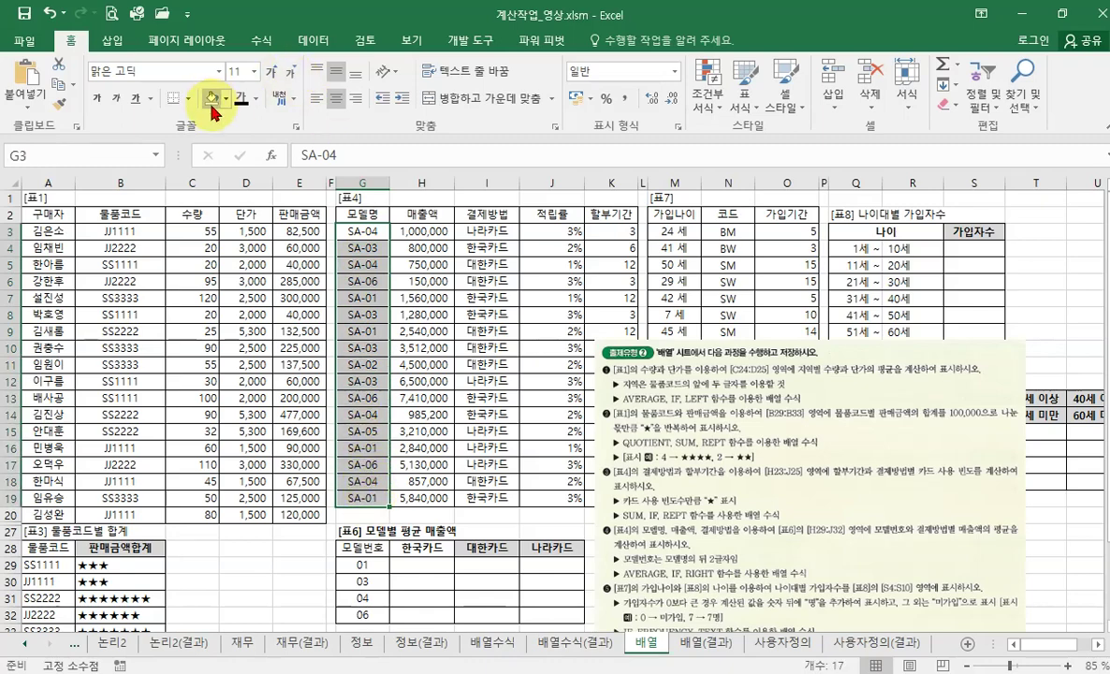
pyautogui.click(226, 99)
pyautogui.click(241, 227)
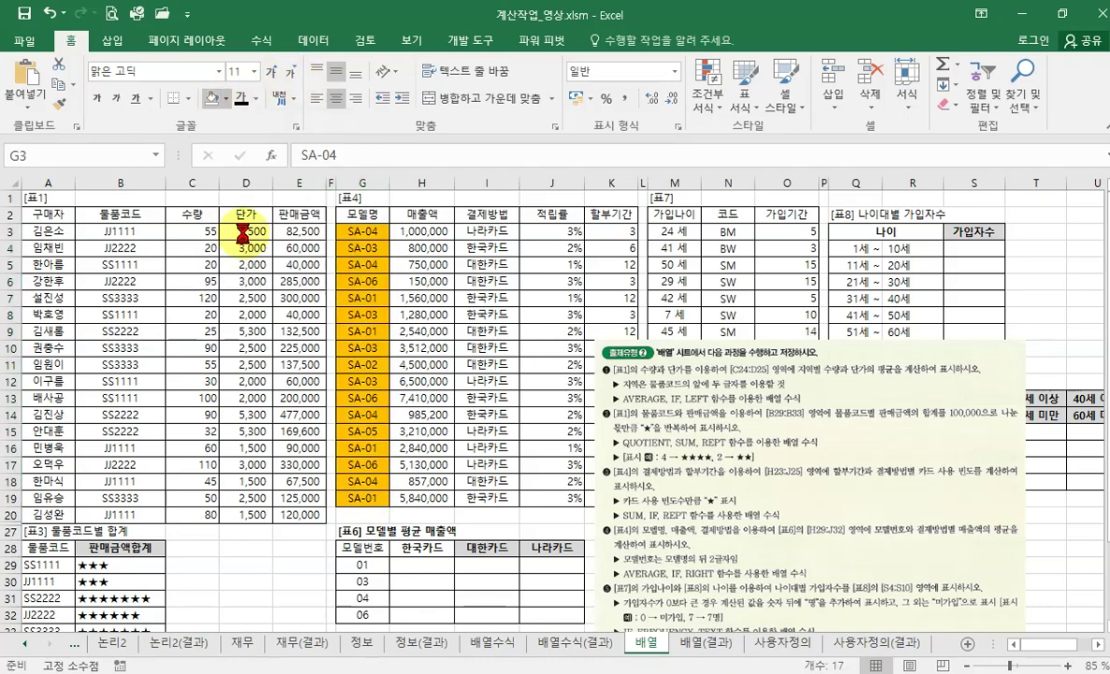
pyautogui.click(363, 564)
pyautogui.click(211, 98)
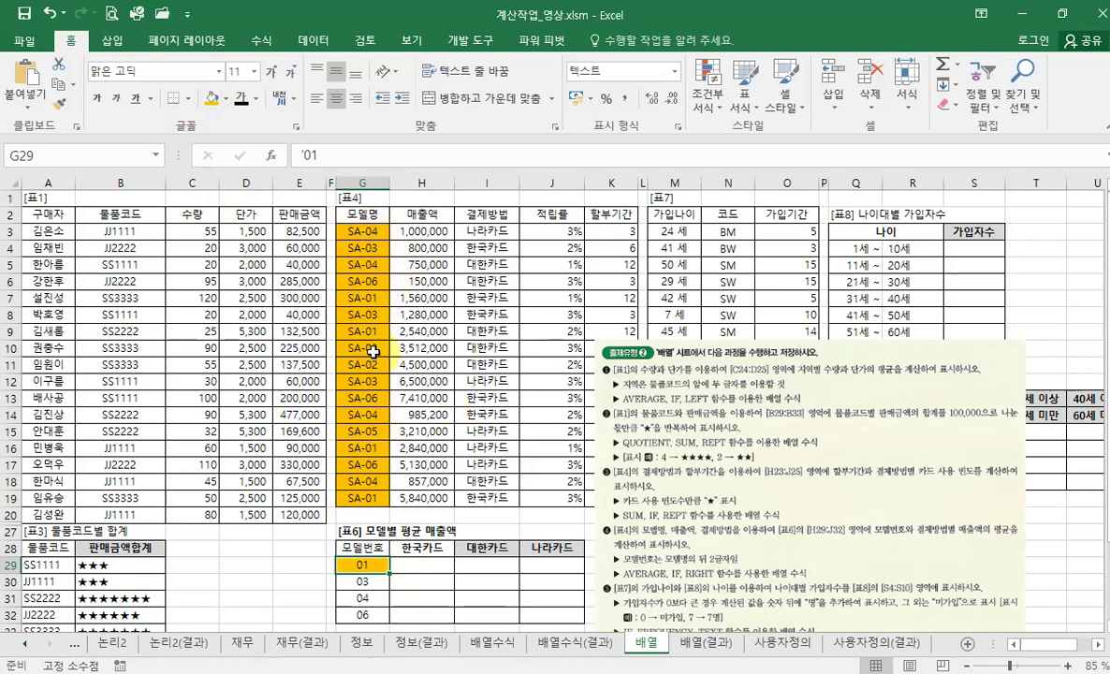
# Step: Fill the payment methods I3:I19 in [표4] and the 한국카드 header H28 in [표6] with yellow
pyautogui.moveTo(465, 232); pyautogui.dragTo(493, 494)
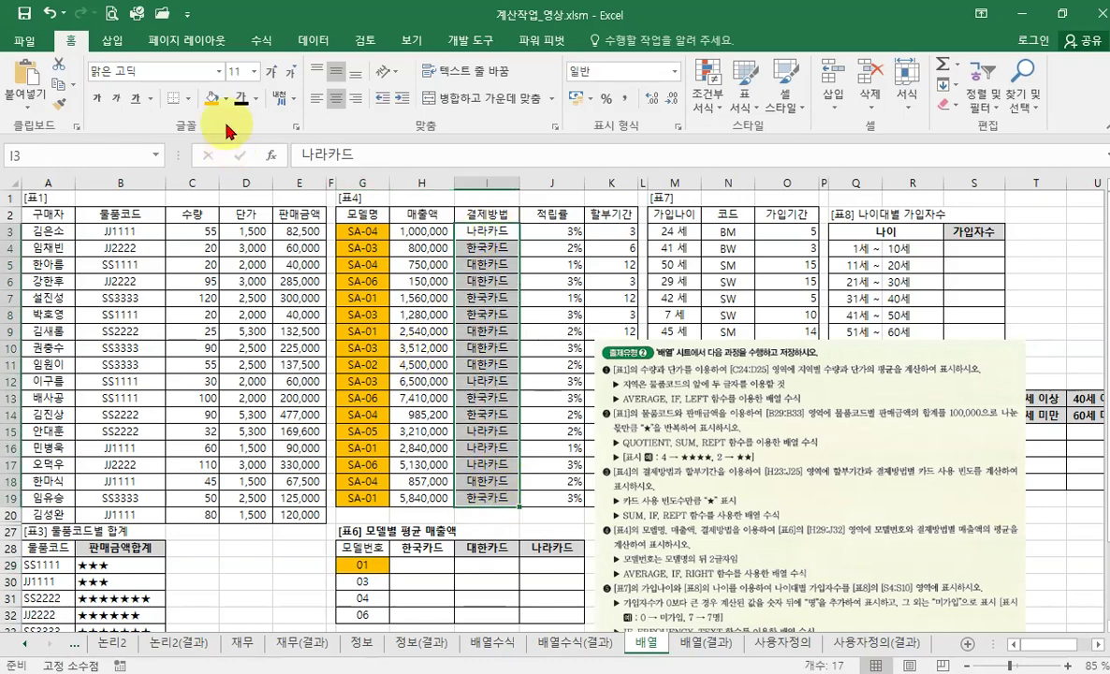
pyautogui.click(227, 101)
pyautogui.click(246, 221)
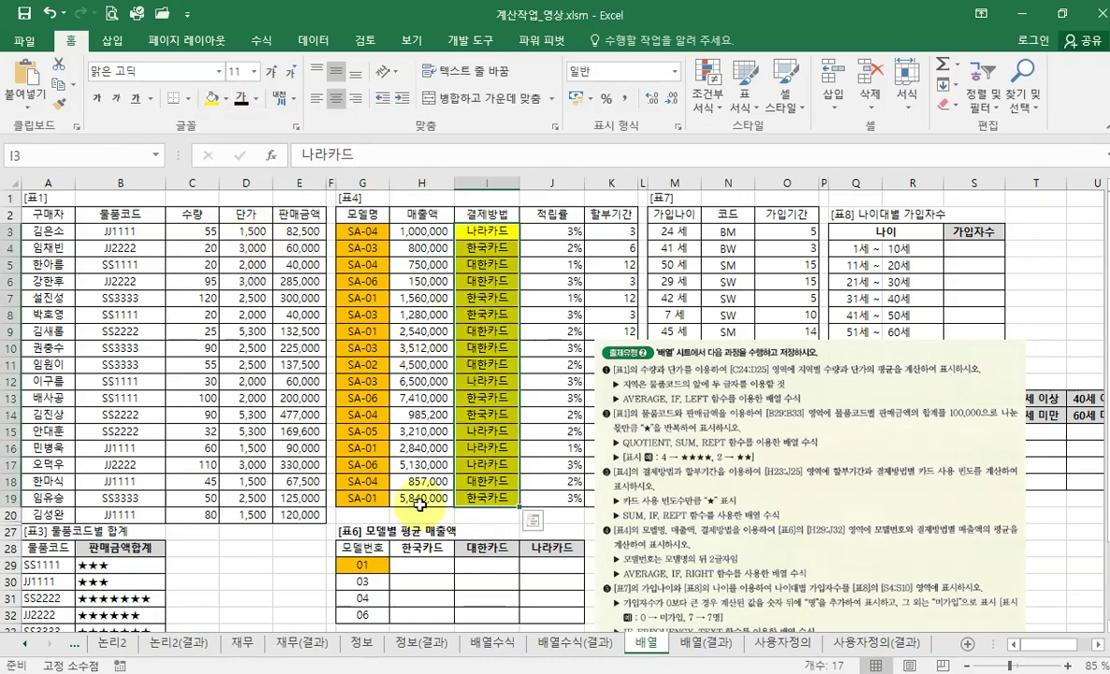
pyautogui.click(429, 550)
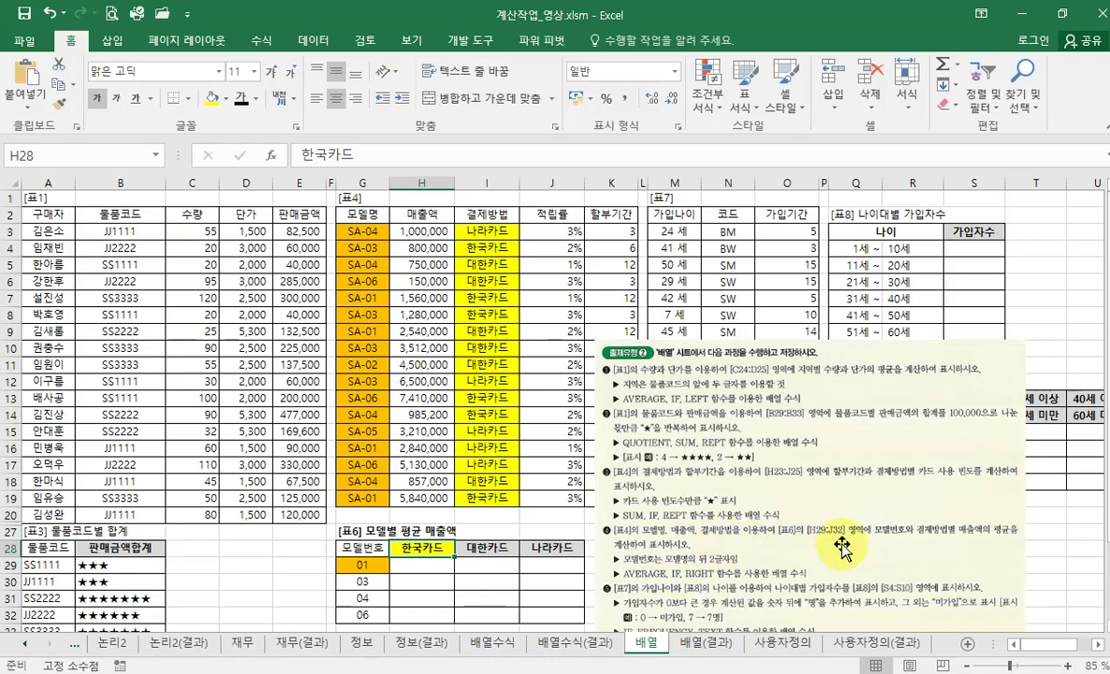
# Step: Fill the sales amounts H3:H19 in [표4] and the result cell H29 in [표6] with light green
pyautogui.moveTo(421, 232); pyautogui.dragTo(426, 497)
pyautogui.click(224, 98)
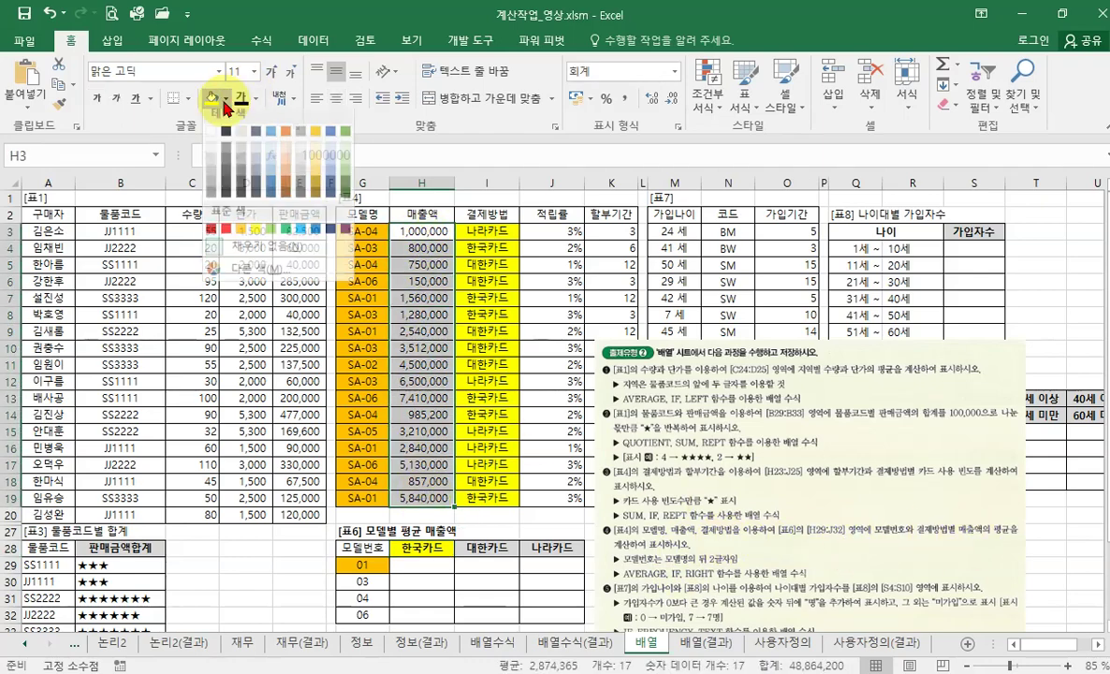
pyautogui.click(270, 238)
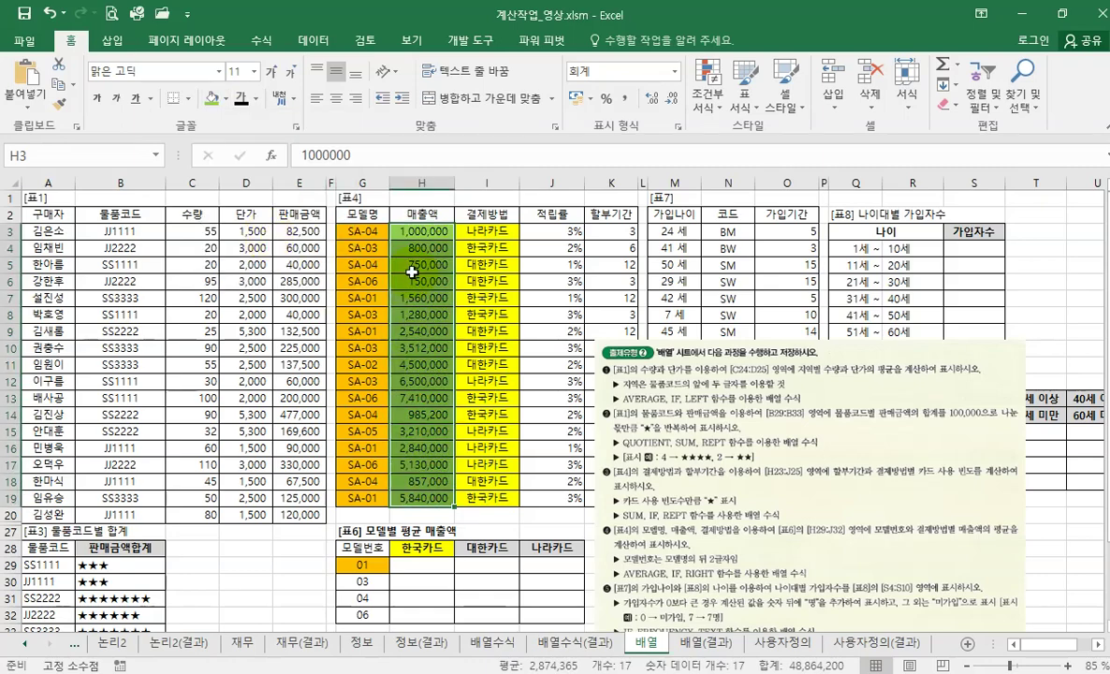
pyautogui.click(421, 564)
pyautogui.click(213, 98)
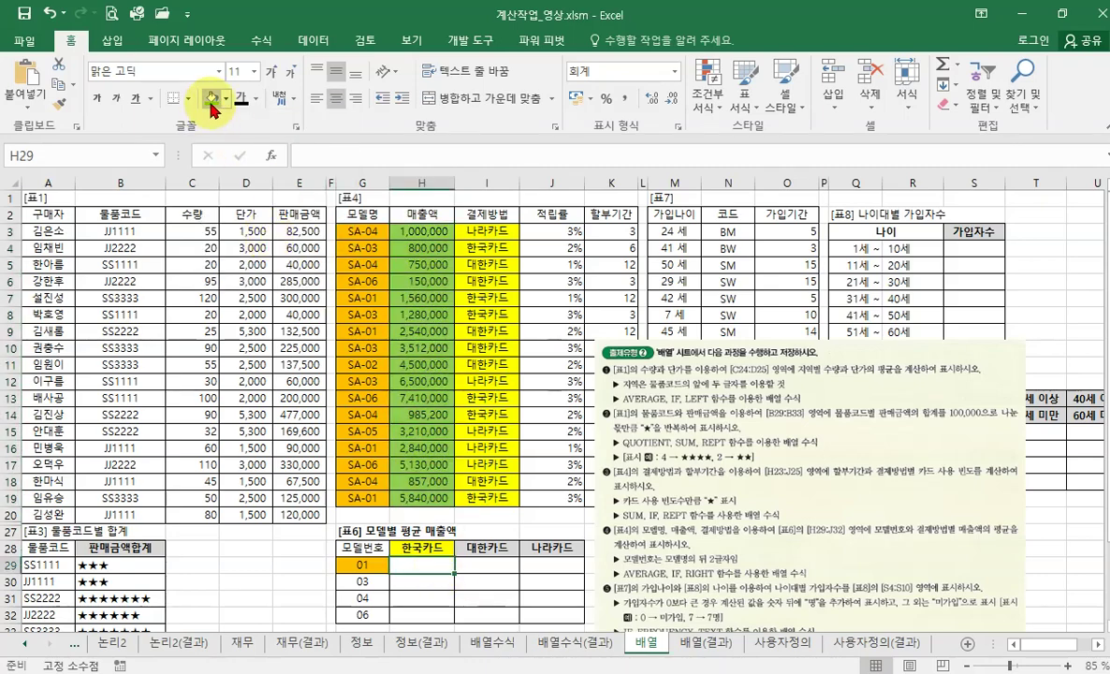
# Step: Move the task-instruction picture up over table 7, clear of the rows beside table 6
pyautogui.click(486, 566)
pyautogui.click(534, 578)
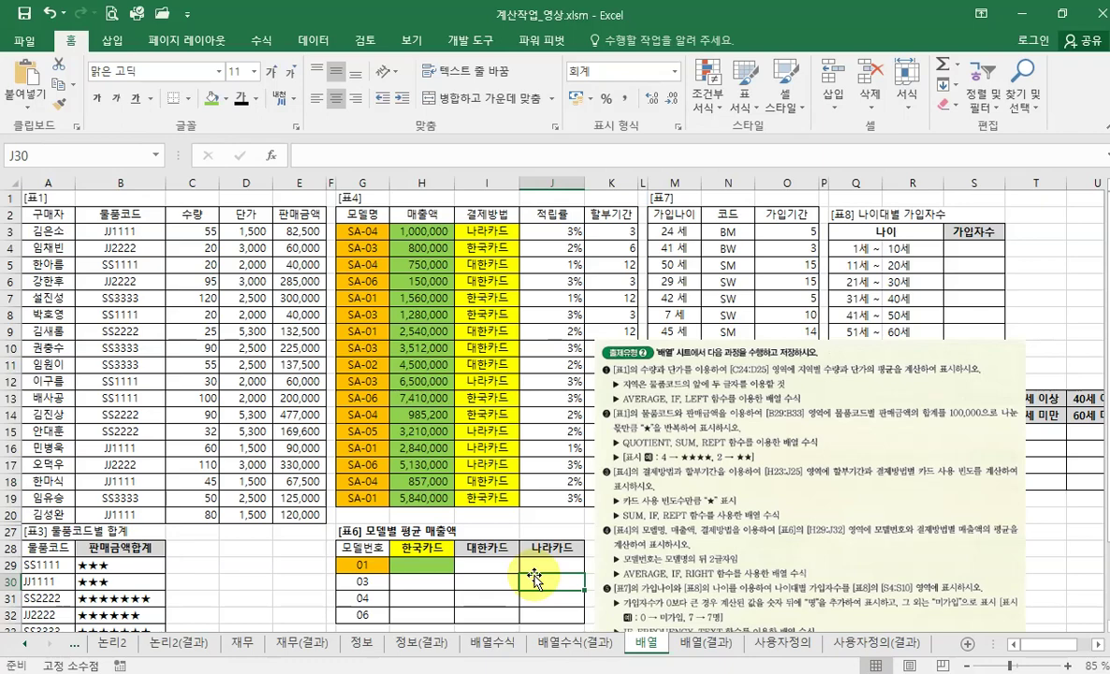
pyautogui.moveTo(711, 474); pyautogui.dragTo(716, 374)
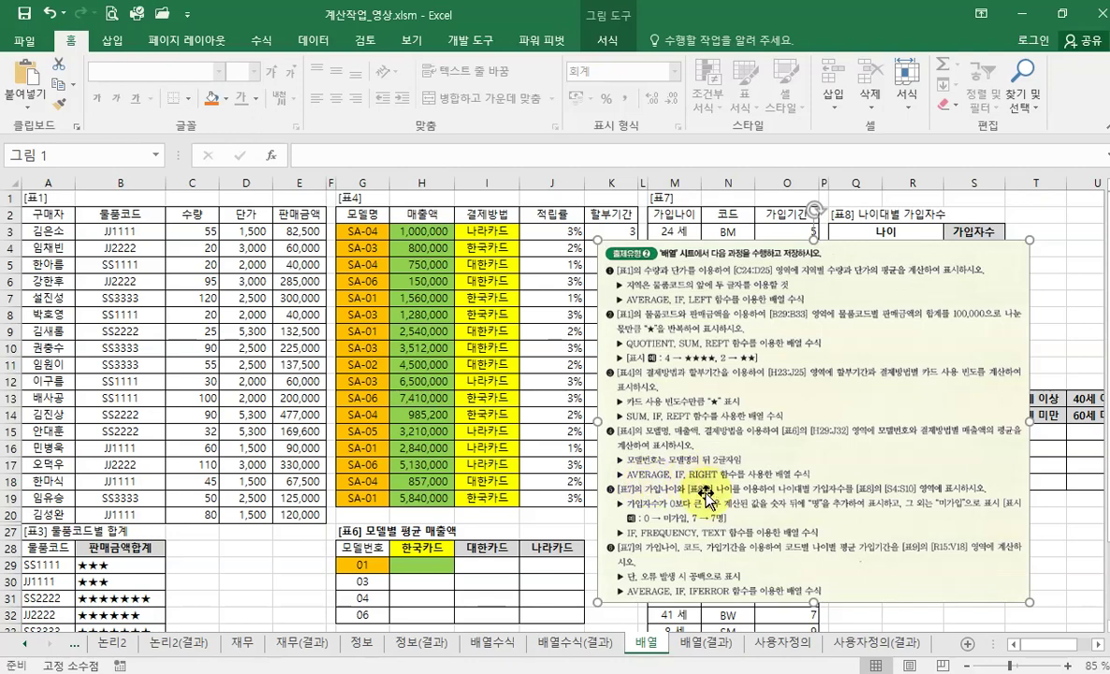
# Step: Examine table 4 for rows that combine payment method 한국카드 with model SA-01, marking their payment and model cells
pyautogui.moveTo(421, 565); pyautogui.dragTo(532, 567)
pyautogui.click(466, 587)
pyautogui.click(433, 567)
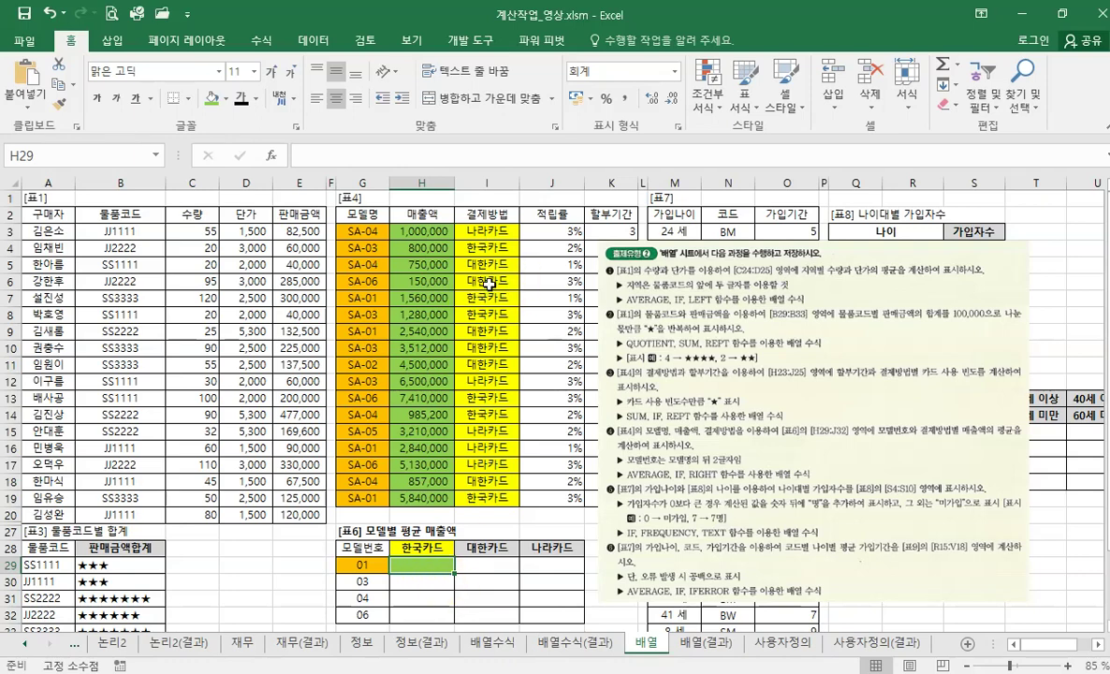
pyautogui.click(488, 251)
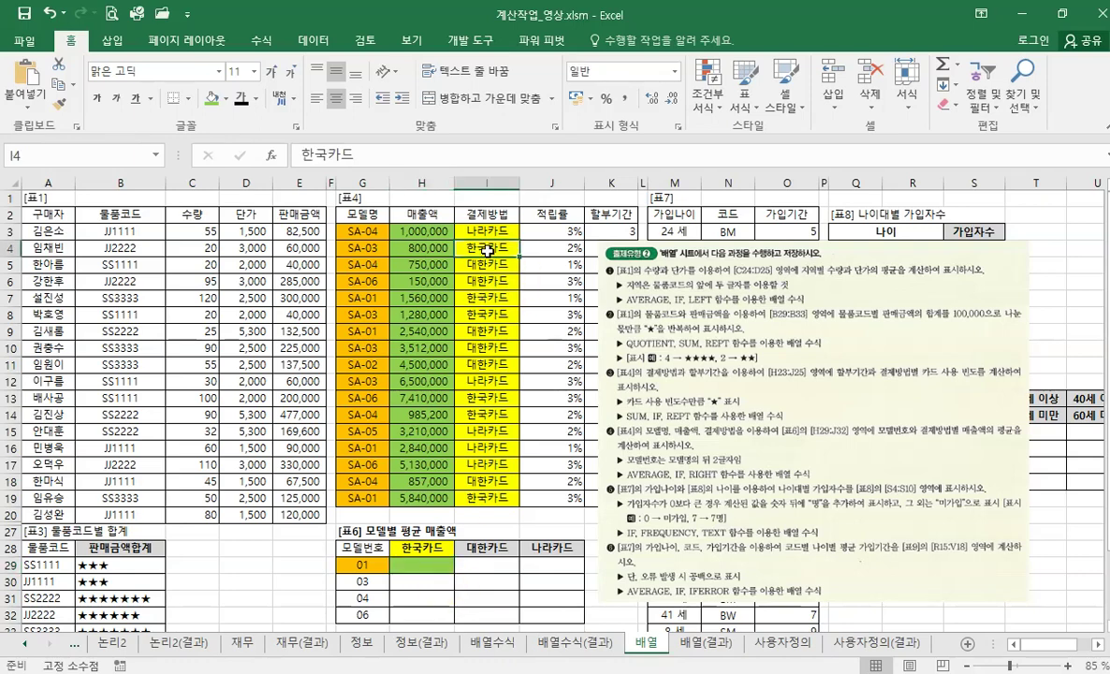
pyautogui.click(486, 314)
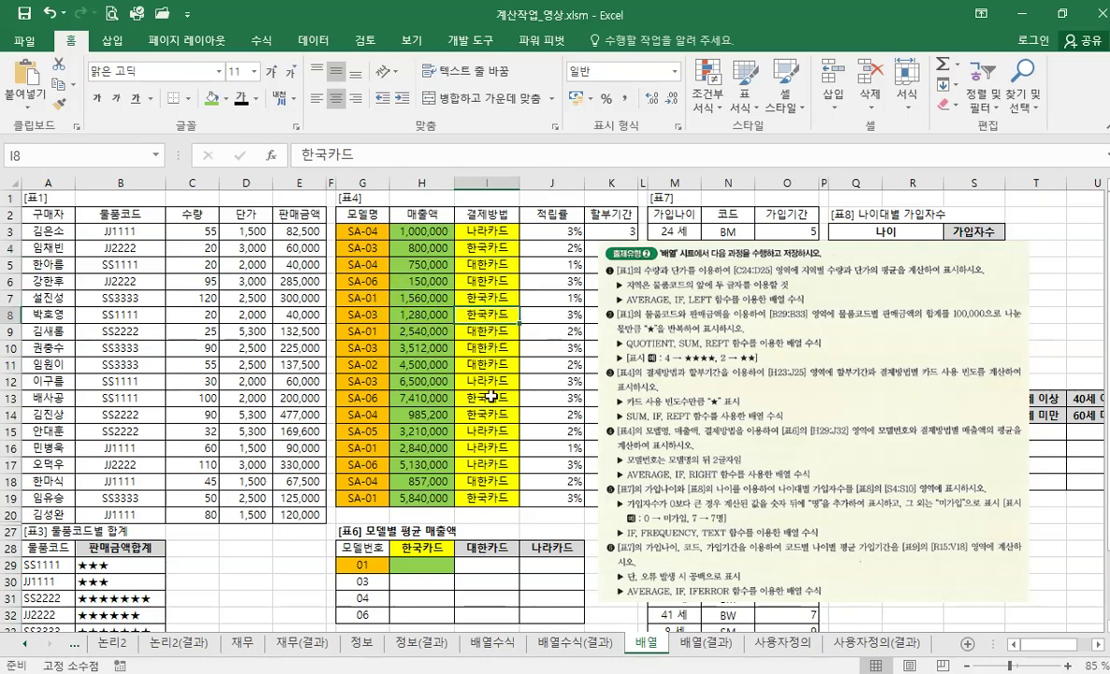
pyautogui.click(487, 498)
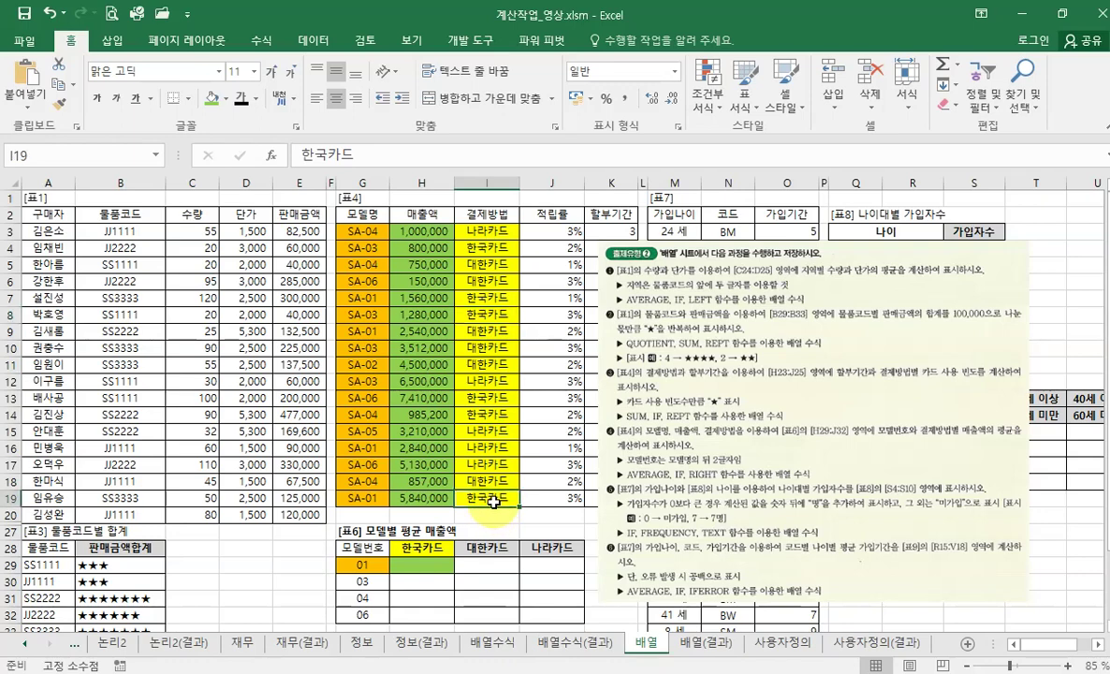
pyautogui.keyDown('ctrl'); pyautogui.click(362, 498); pyautogui.keyUp('ctrl')
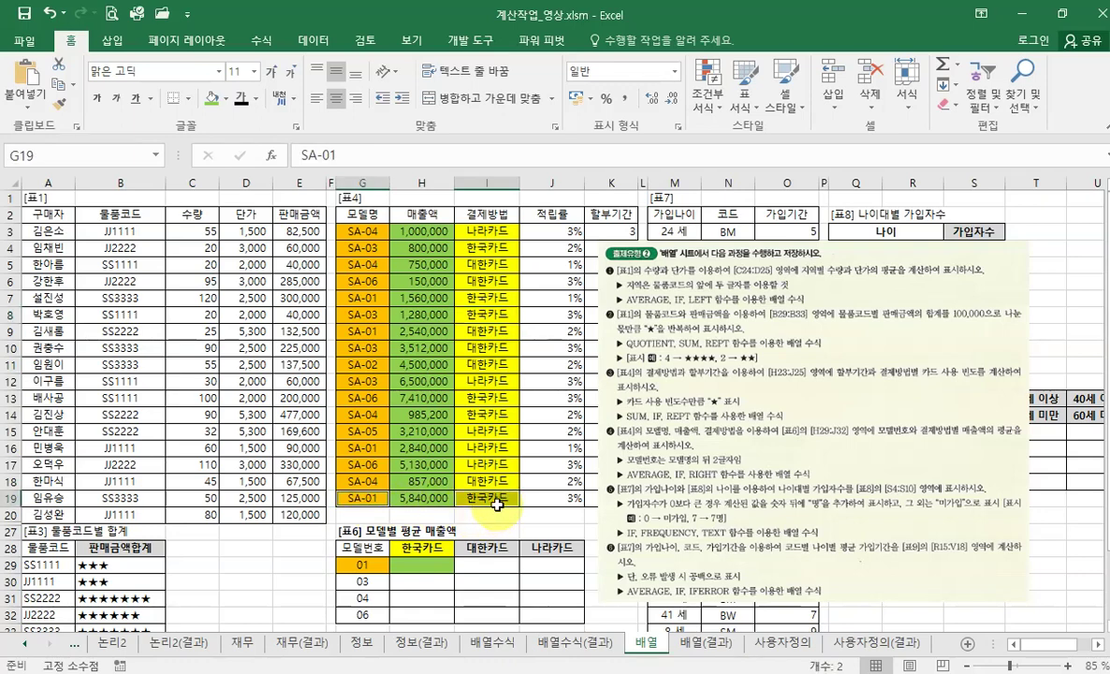
pyautogui.keyDown('ctrl'); pyautogui.click(468, 297); pyautogui.keyUp('ctrl')
pyautogui.keyDown('ctrl'); pyautogui.click(371, 298); pyautogui.keyUp('ctrl')
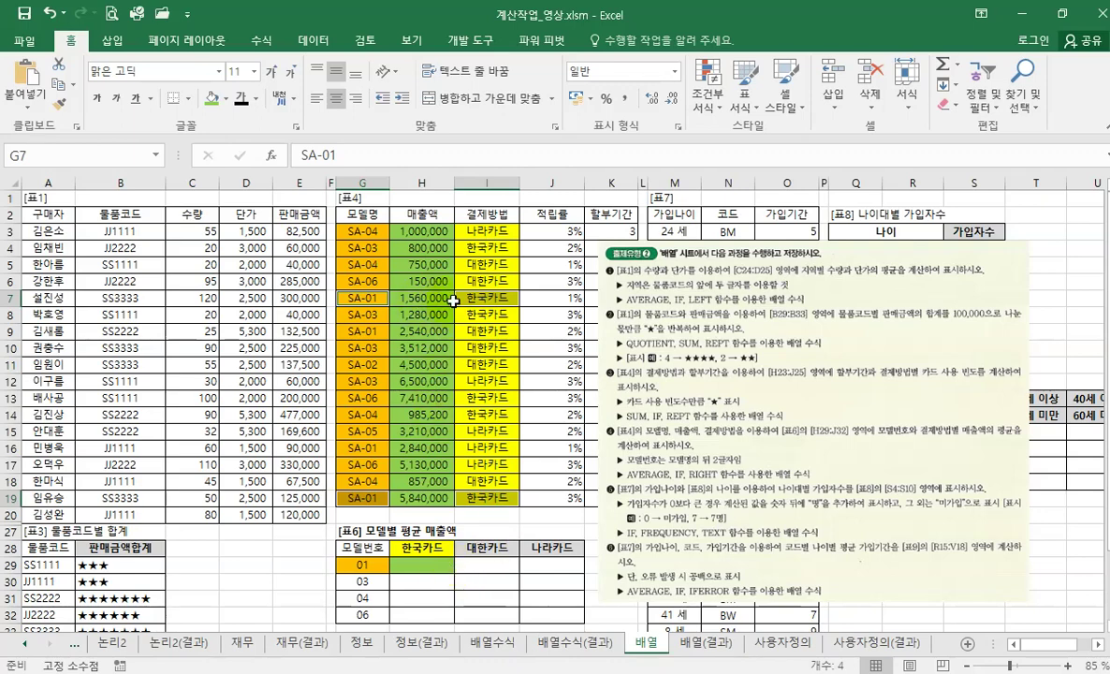
# Step: Check the average of the sales amounts in H7 and H19, and return to cell H29
pyautogui.click(430, 500)
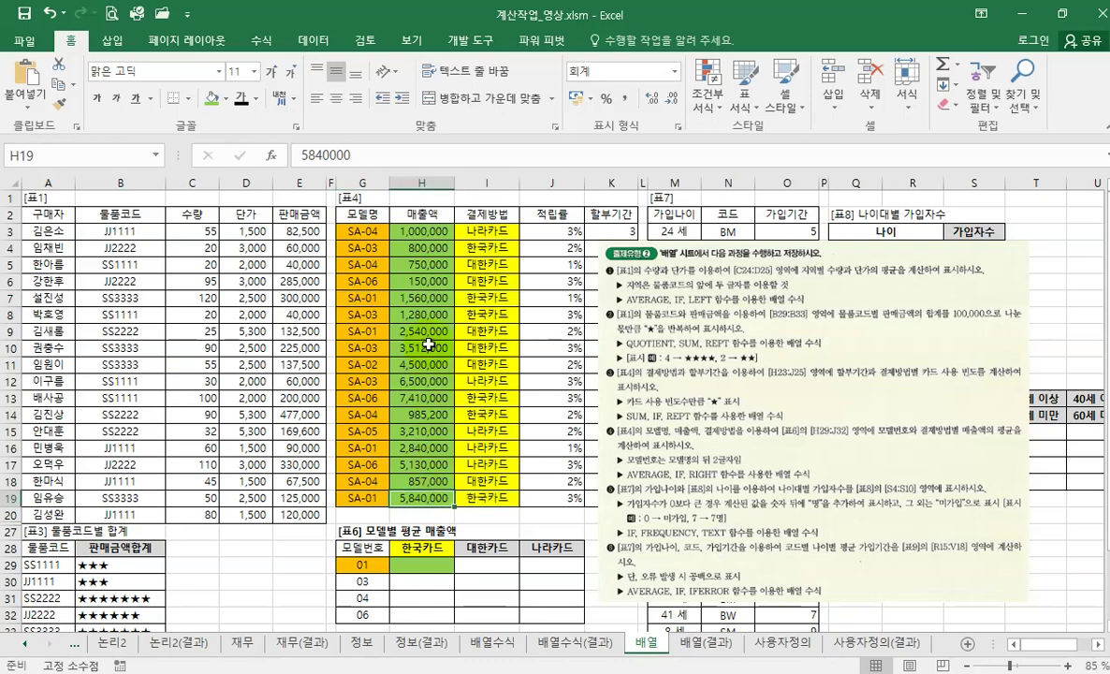
pyautogui.keyDown('ctrl'); pyautogui.click(424, 297); pyautogui.keyUp('ctrl')
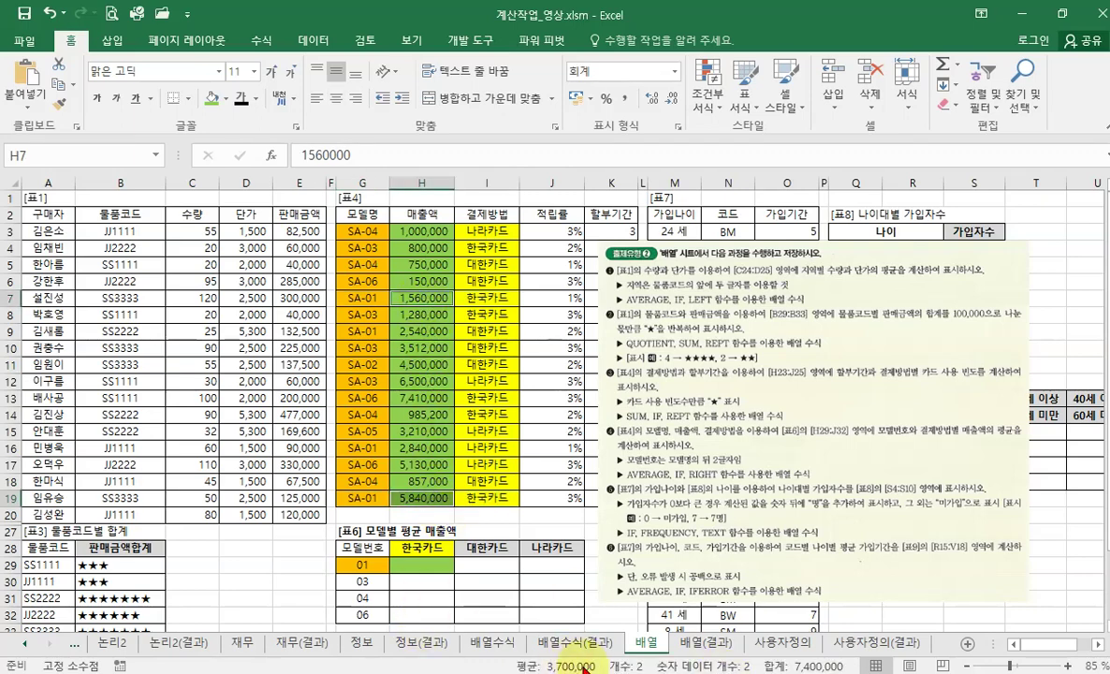
pyautogui.click(422, 564)
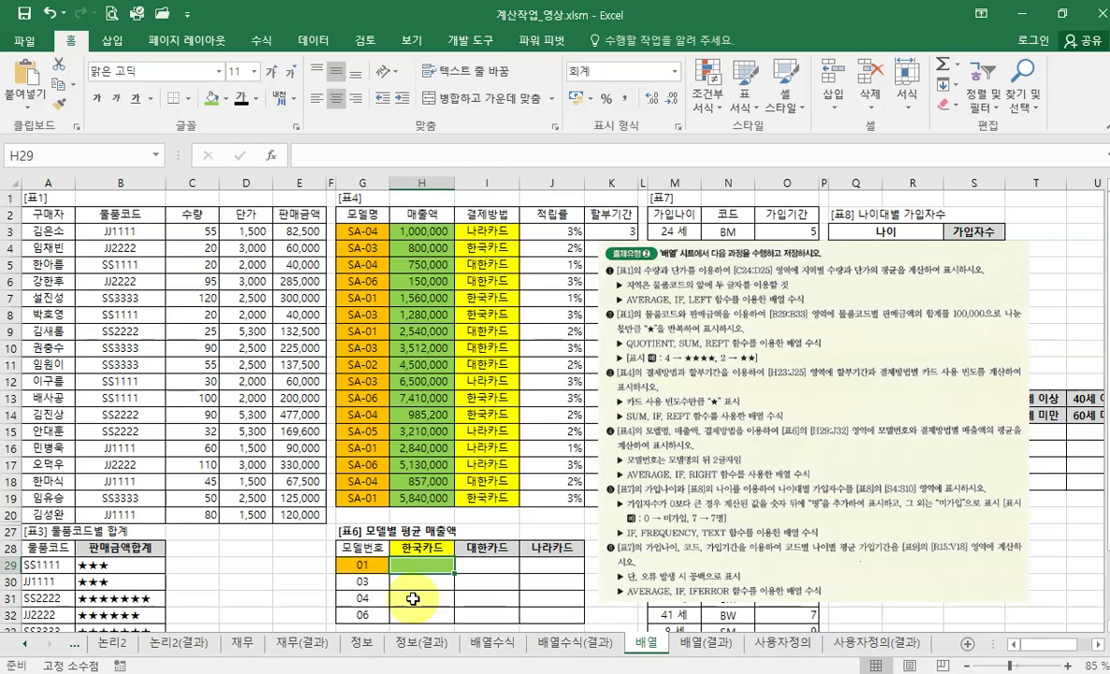
# Step: Move the task-instruction picture further up next to table 4 and deselect it
pyautogui.moveTo(699, 515); pyautogui.dragTo(688, 468)
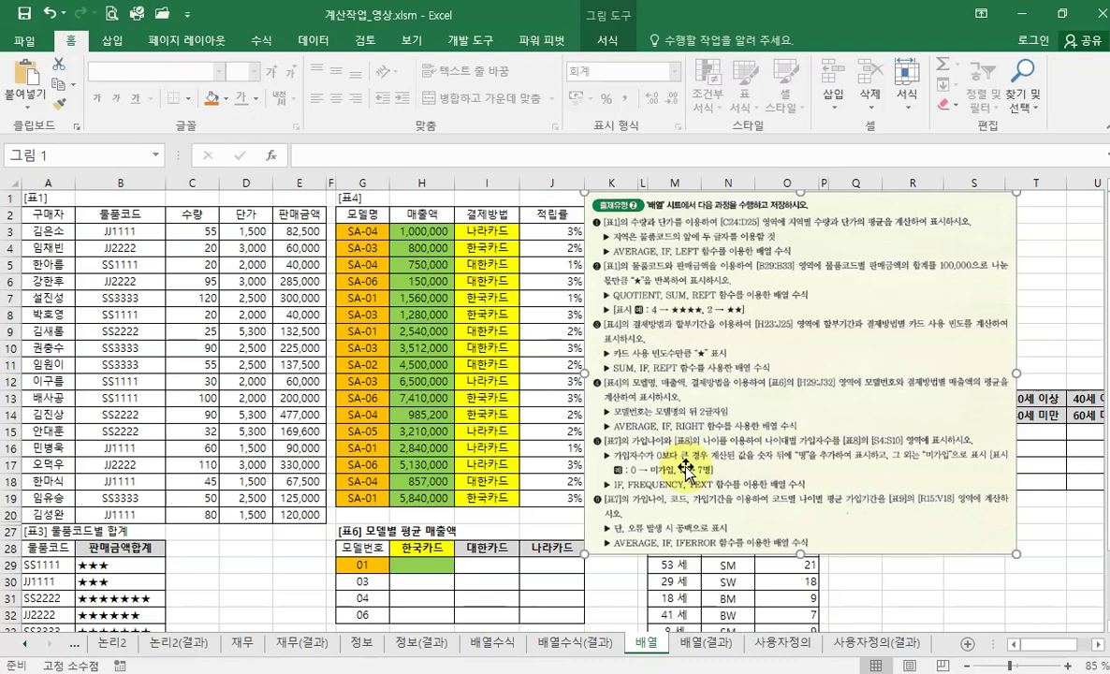
pyautogui.press('F10')
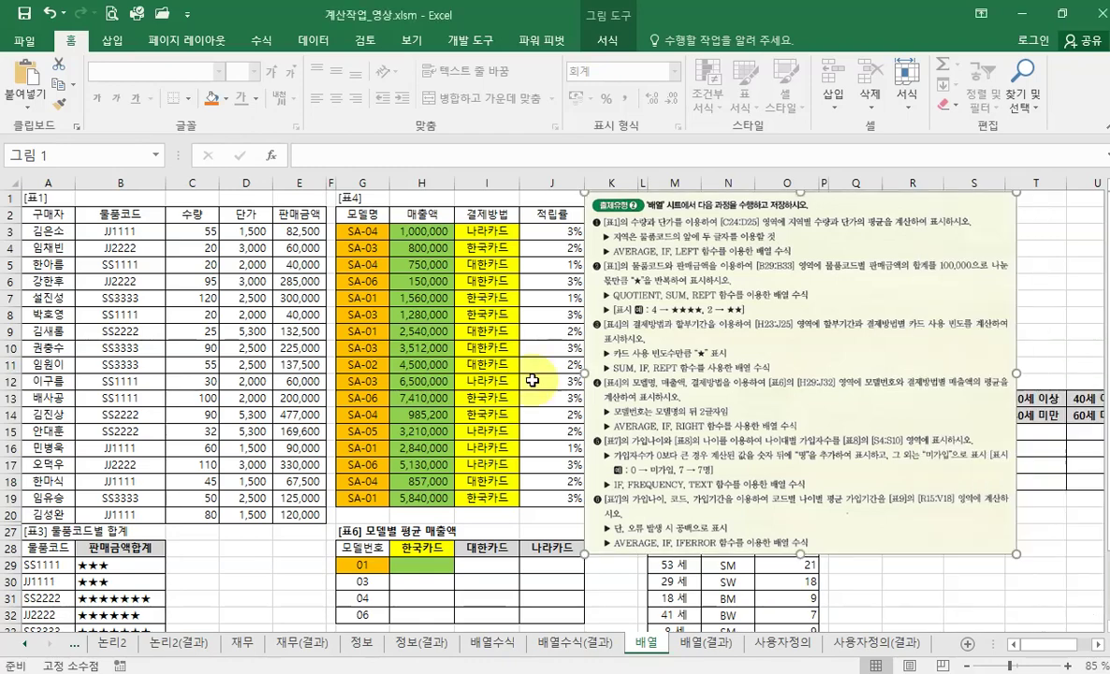
pyautogui.press('F10')
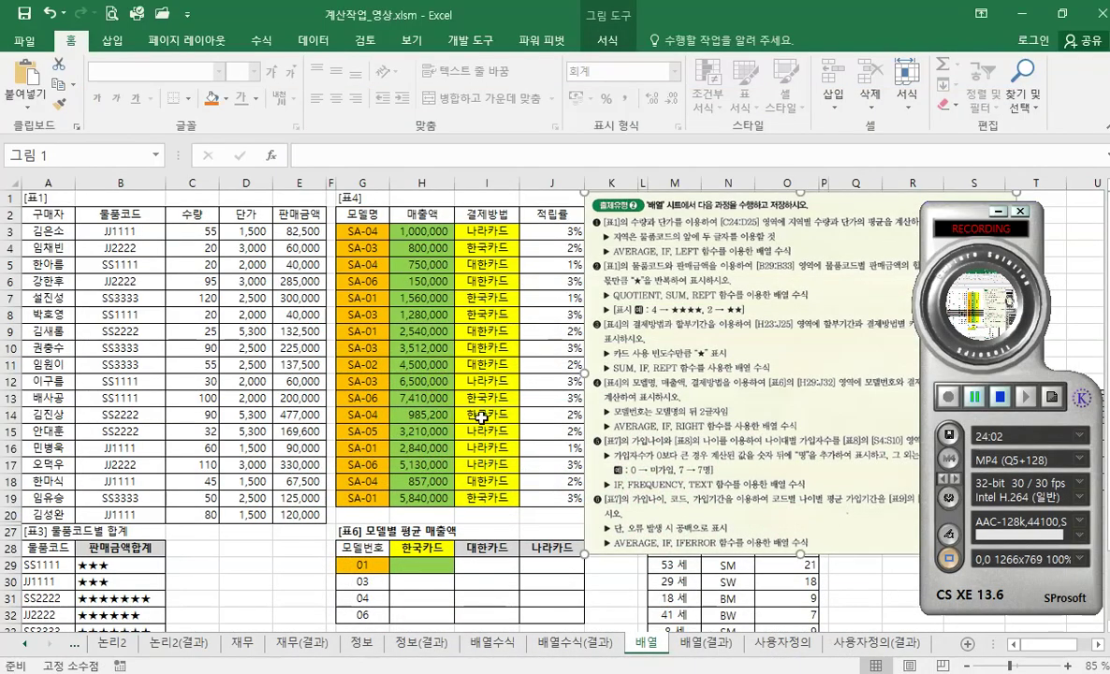
pyautogui.click(998, 211)
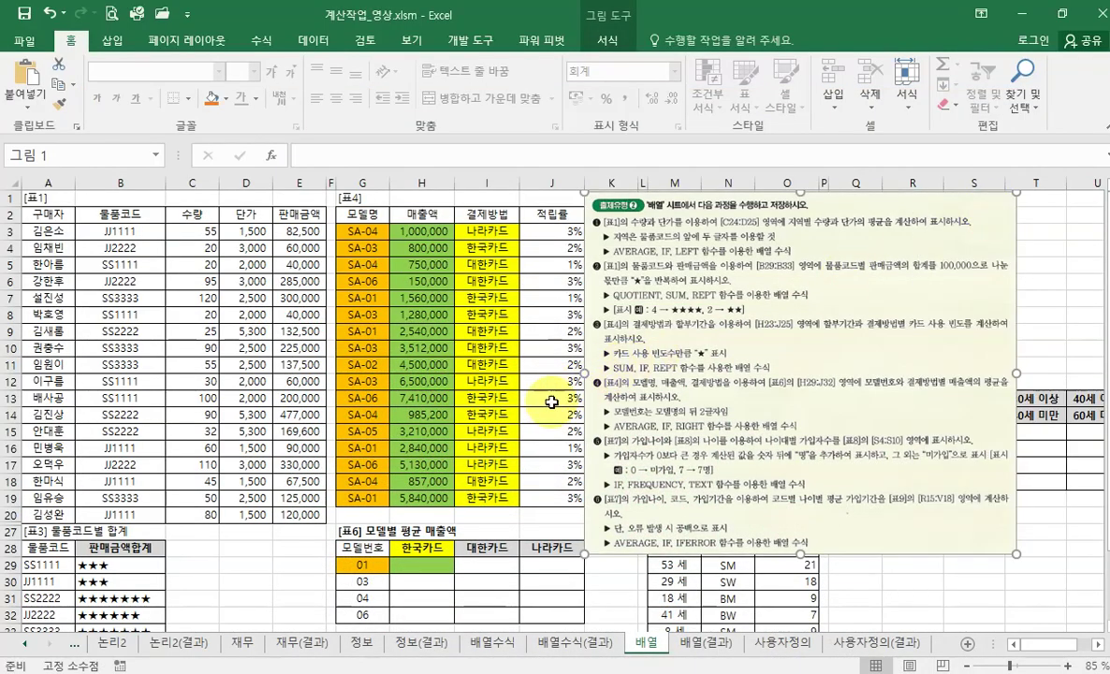
pyautogui.click(515, 408)
# Step: Start an AVERAGE formula in cell H29 and open its function arguments
pyautogui.click(423, 565)
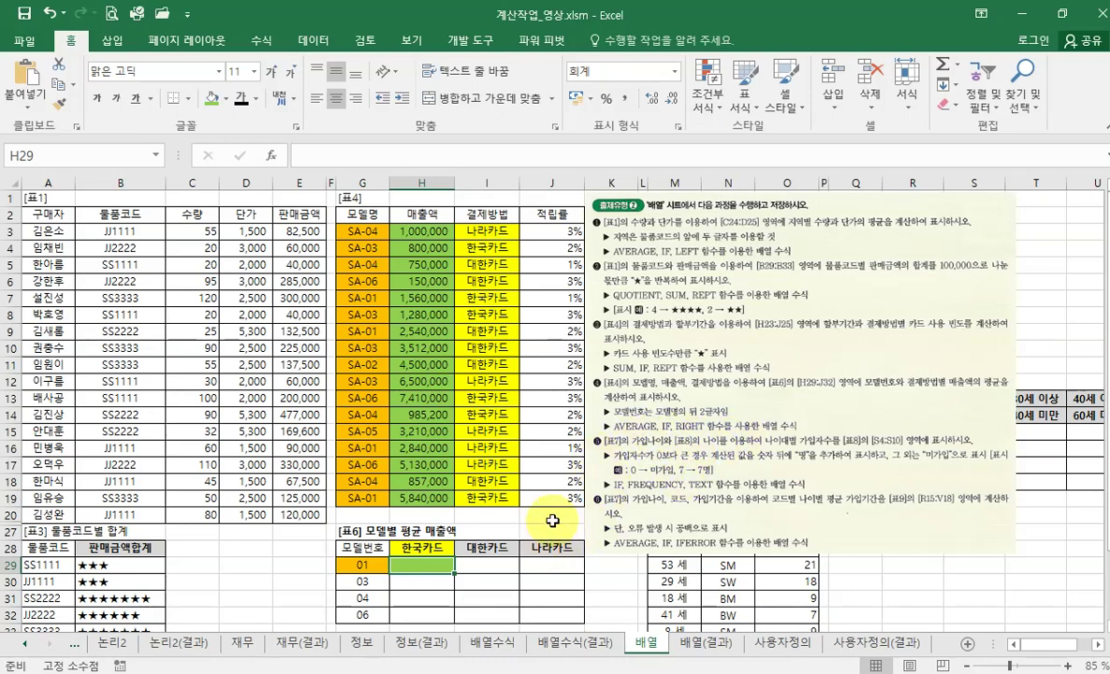
pyautogui.write('=av')
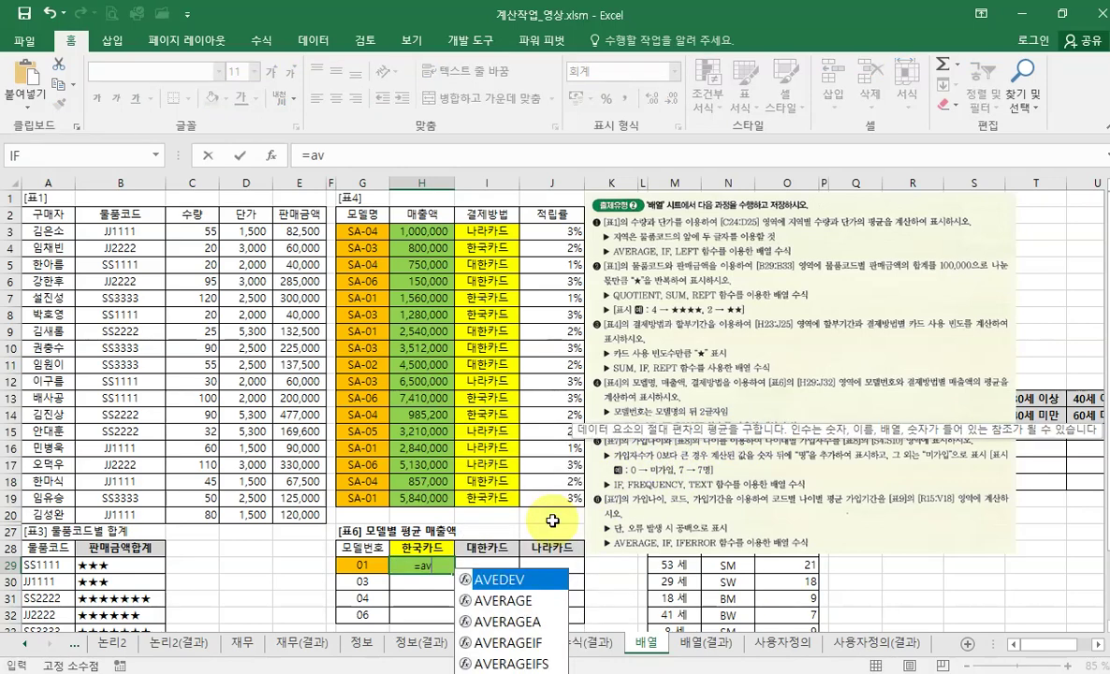
pyautogui.doubleClick(513, 601)
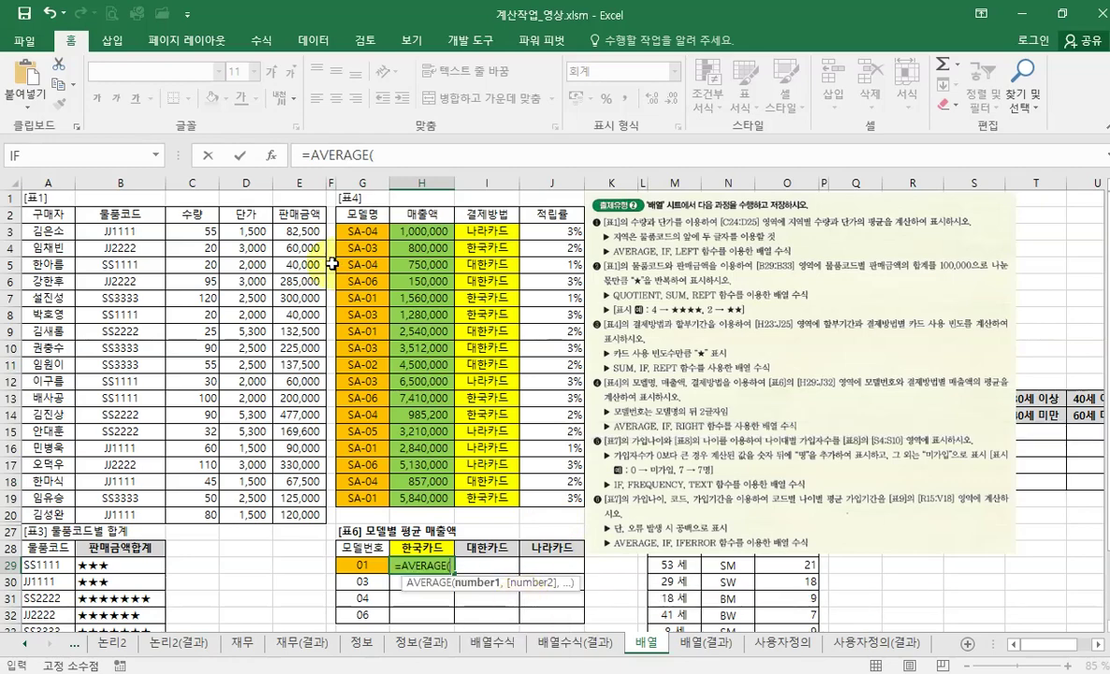
pyautogui.click(269, 155)
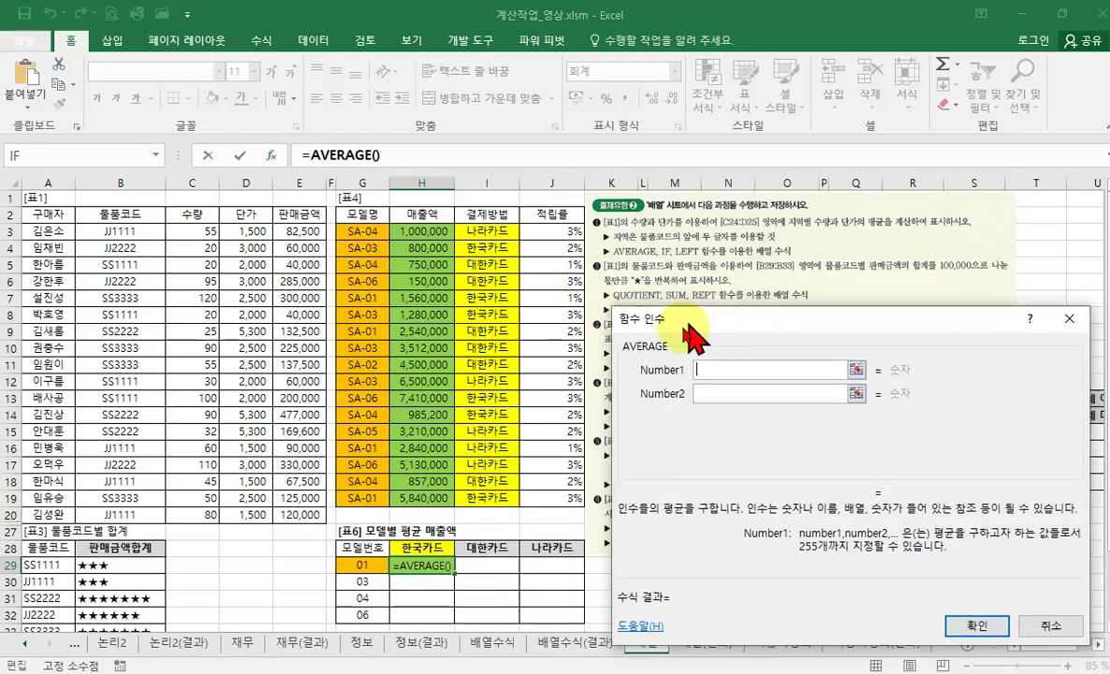
# Step: Nest IF() as the first argument of AVERAGE and bring up the IF arguments, keeping the dialog clear of the instructions
pyautogui.moveTo(688, 330); pyautogui.dragTo(670, 371)
pyautogui.write('if')
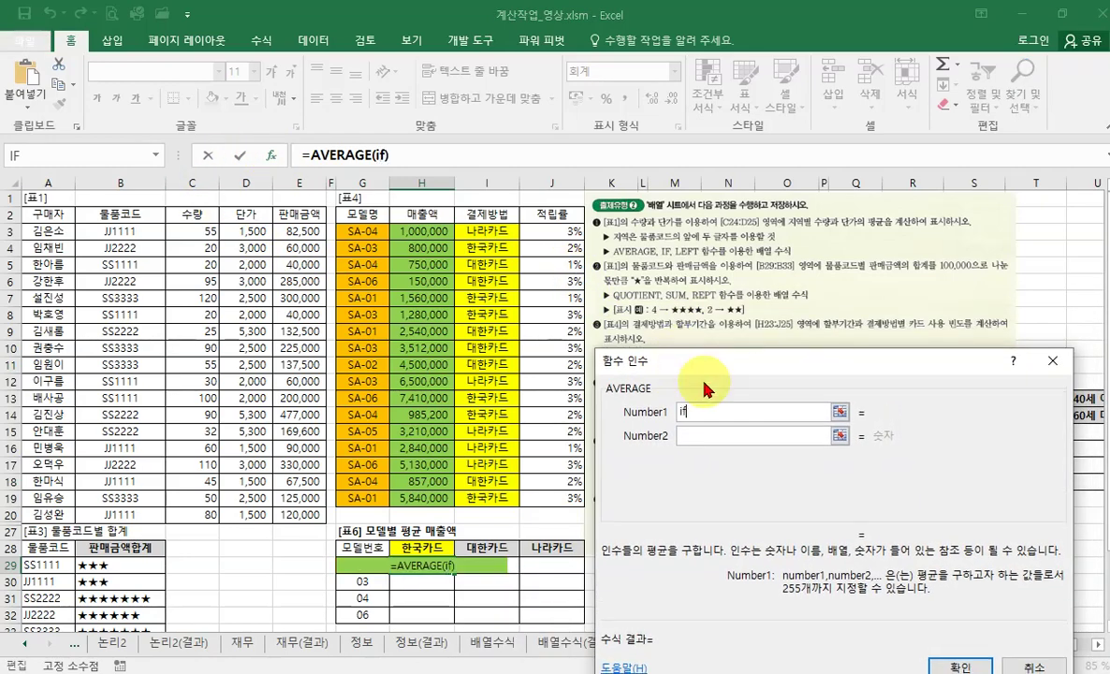
pyautogui.write('()')
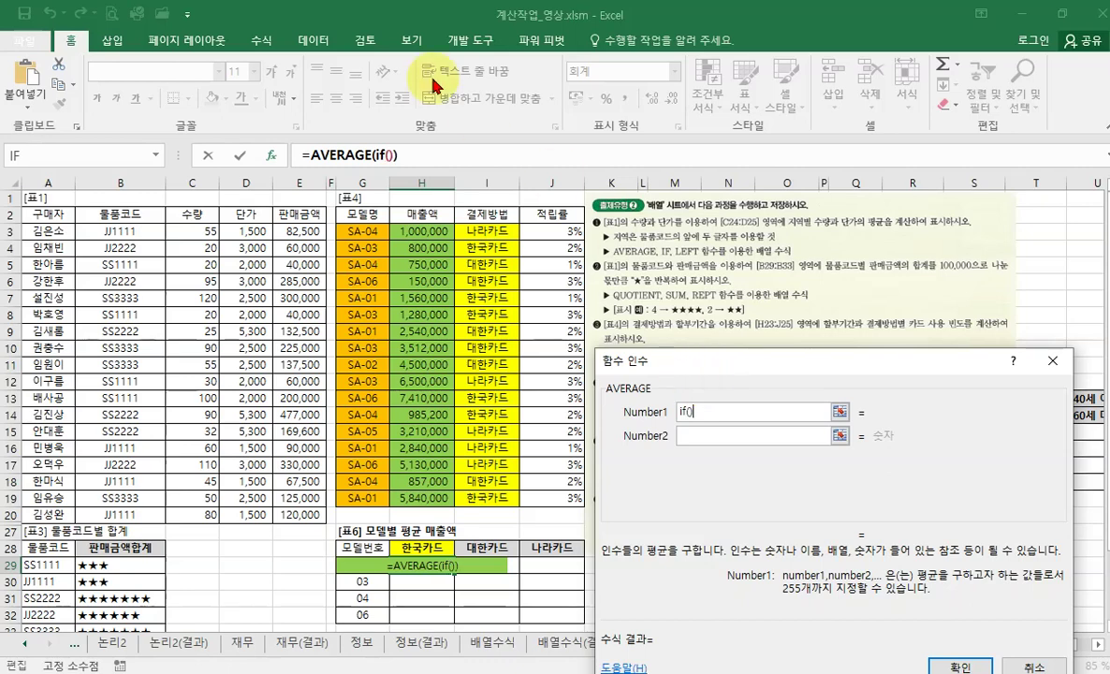
pyautogui.click(374, 155)
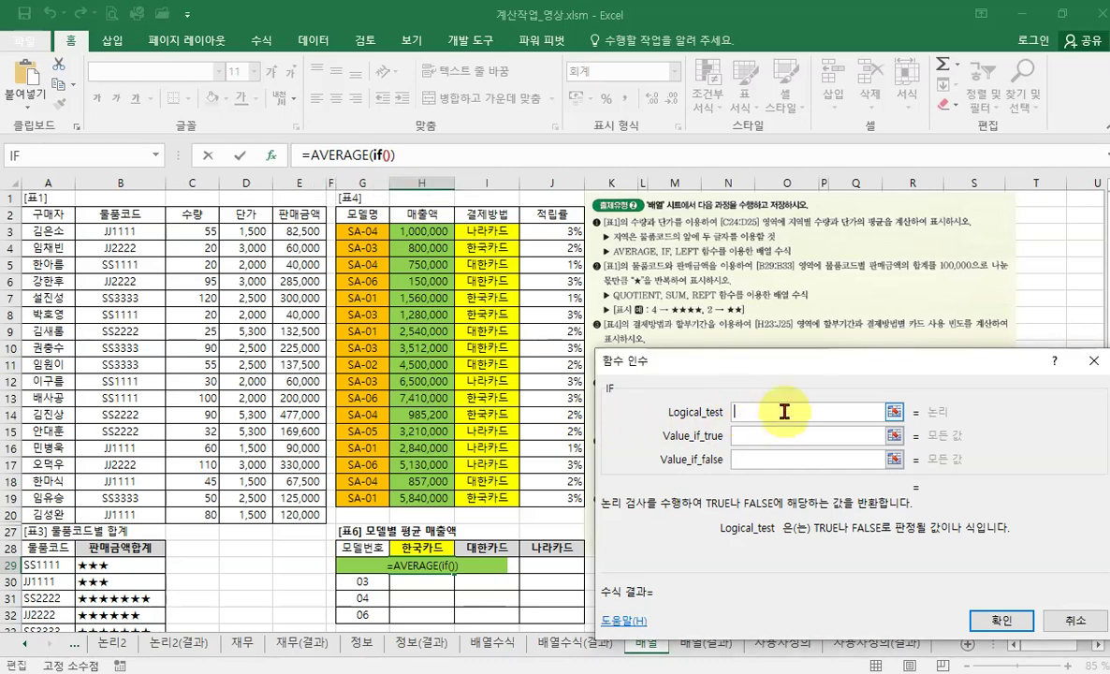
pyautogui.moveTo(788, 364); pyautogui.dragTo(780, 398)
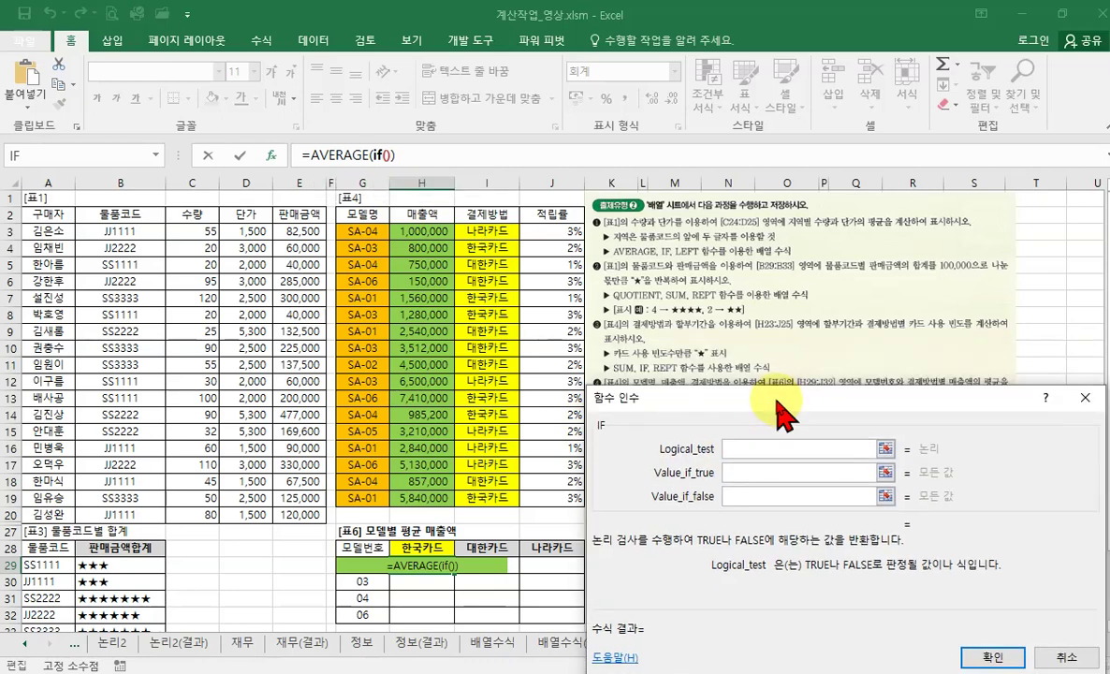
# Step: Set IF's Value_if_true to the sales amounts as the absolute range $H$3:$H$19
pyautogui.click(756, 473)
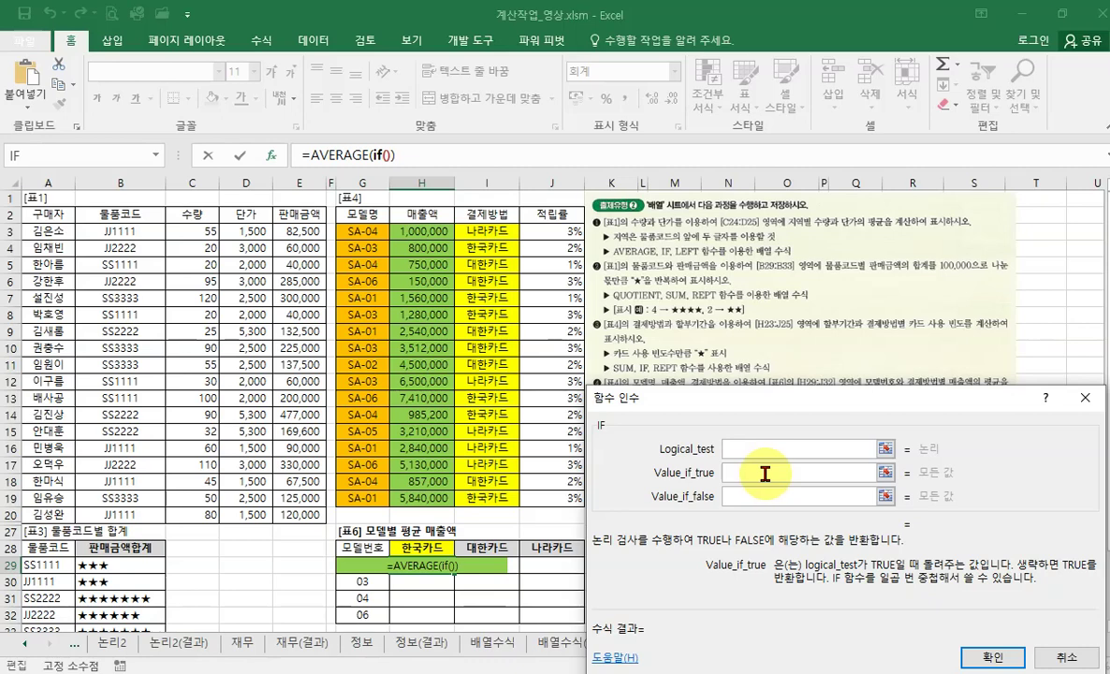
pyautogui.click(766, 447)
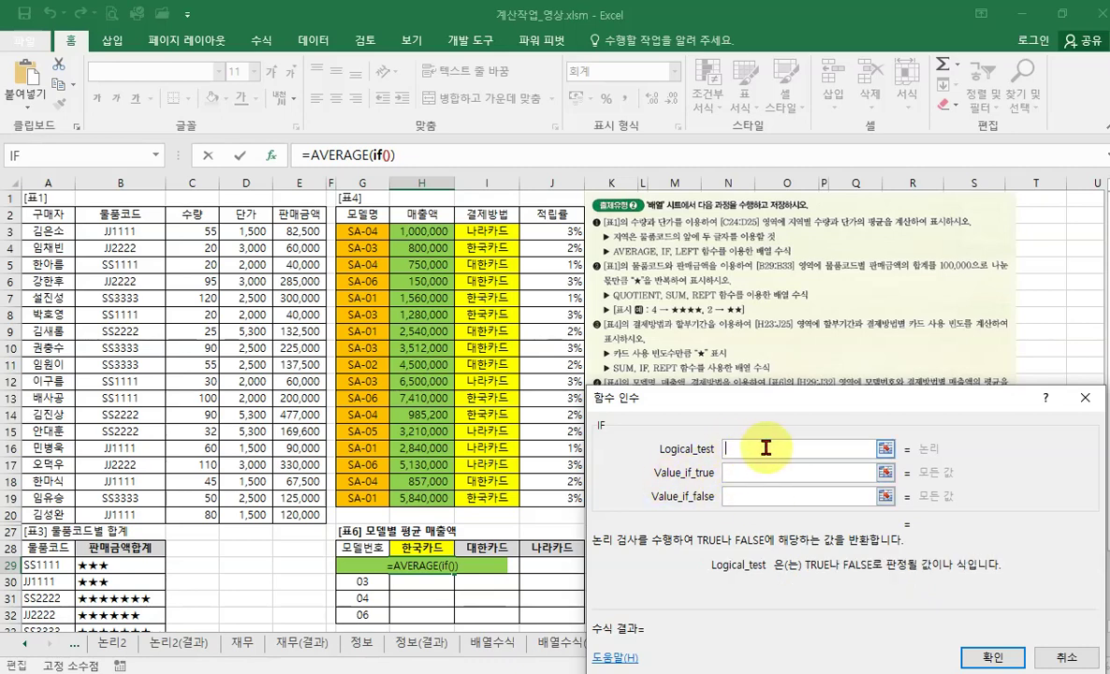
pyautogui.click(740, 475)
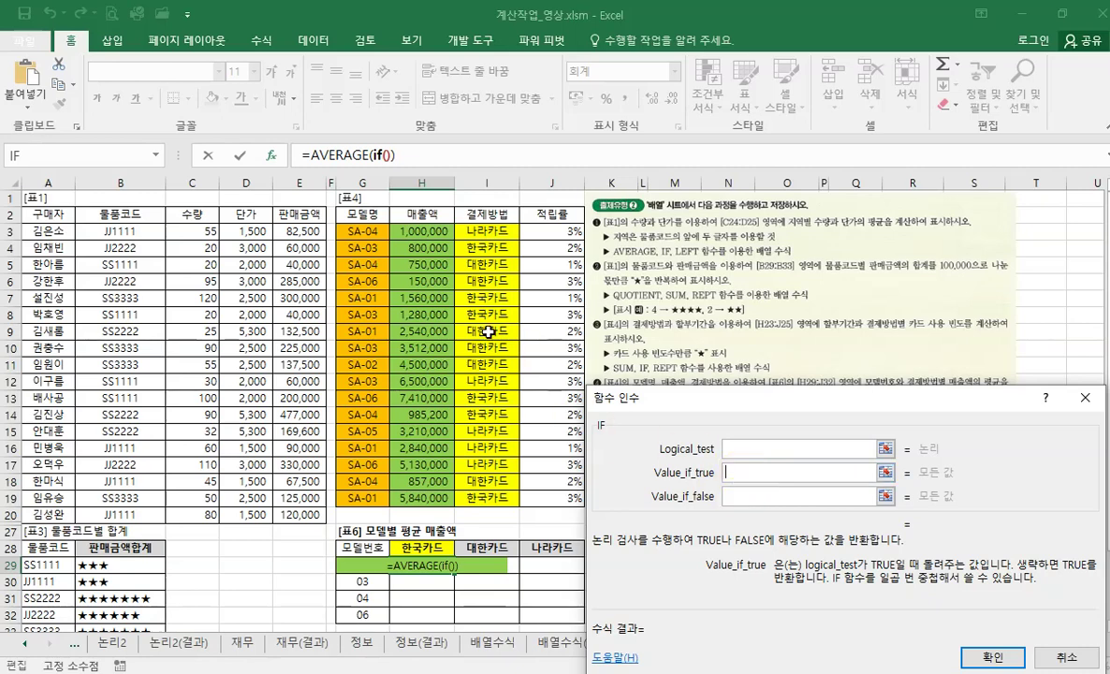
pyautogui.moveTo(422, 230); pyautogui.dragTo(428, 499)
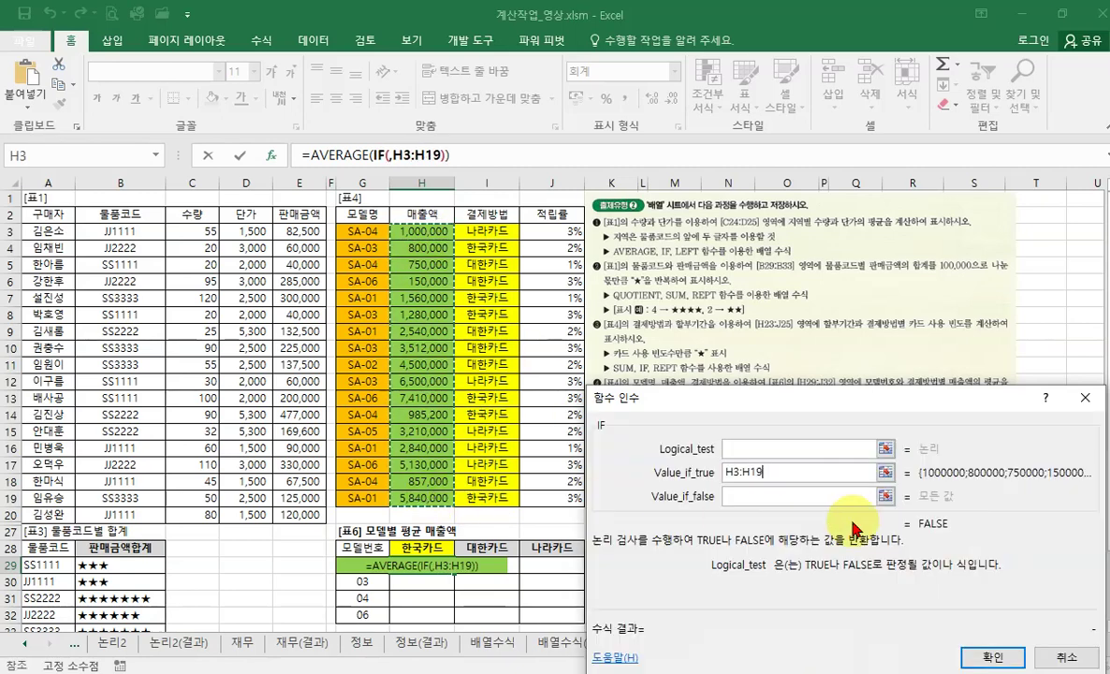
pyautogui.press('F4')
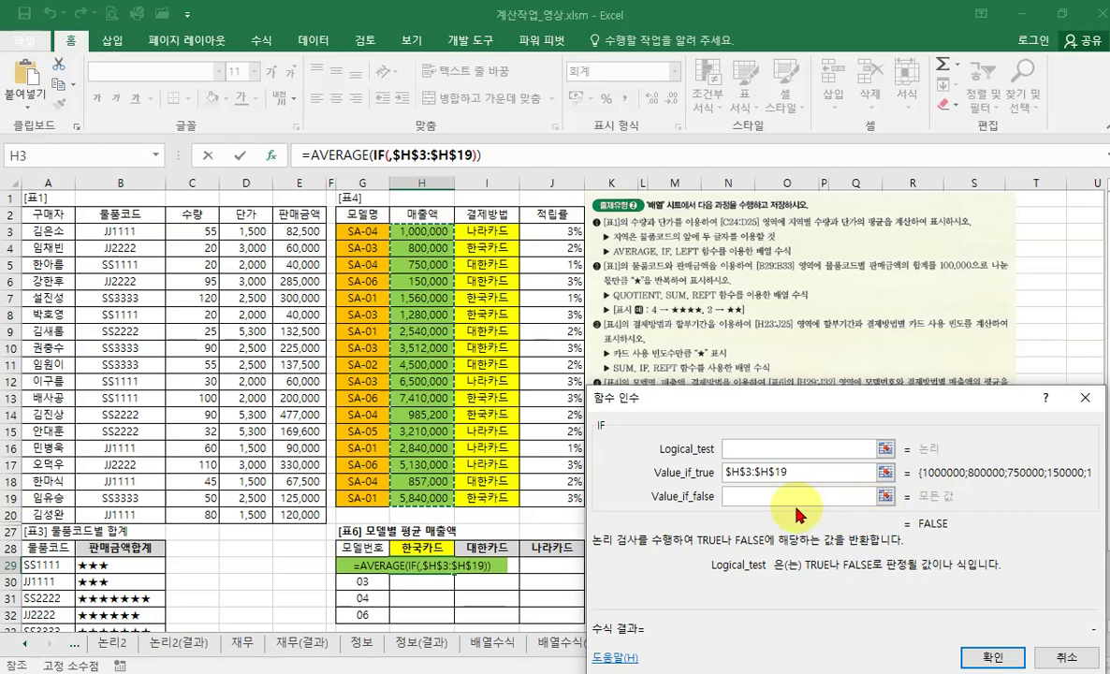
# Step: Set IF's Logical_test to ($I$3:$I$19=H$28)*(), with the second pair of parentheses left empty for the model condition
pyautogui.click(744, 449)
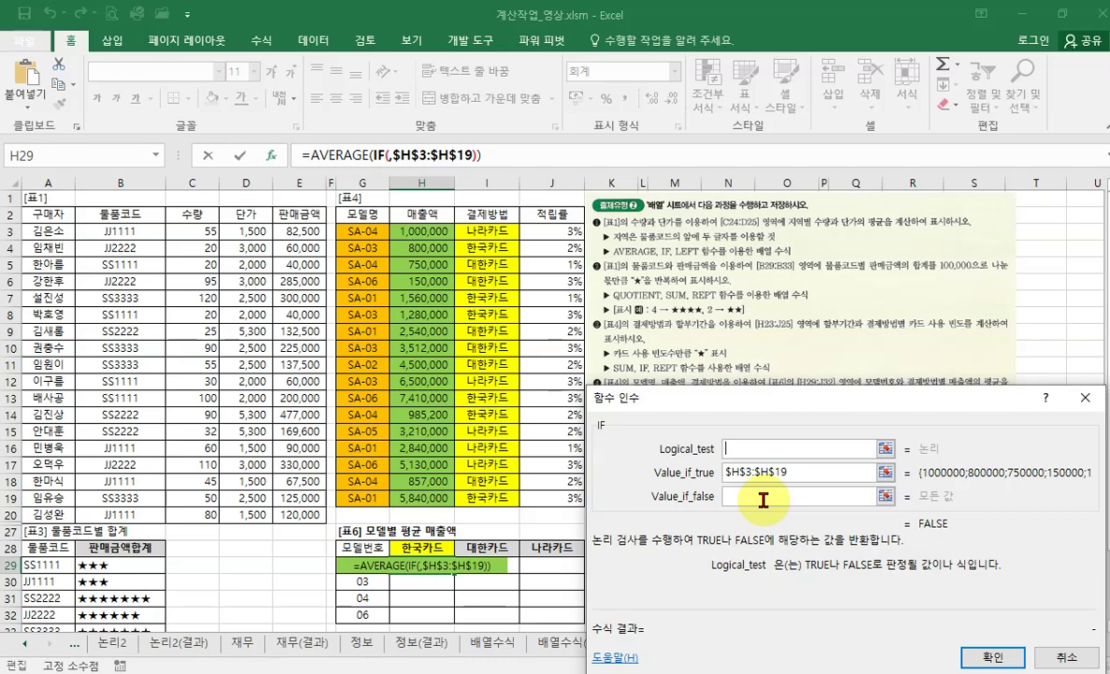
pyautogui.write('()*()')
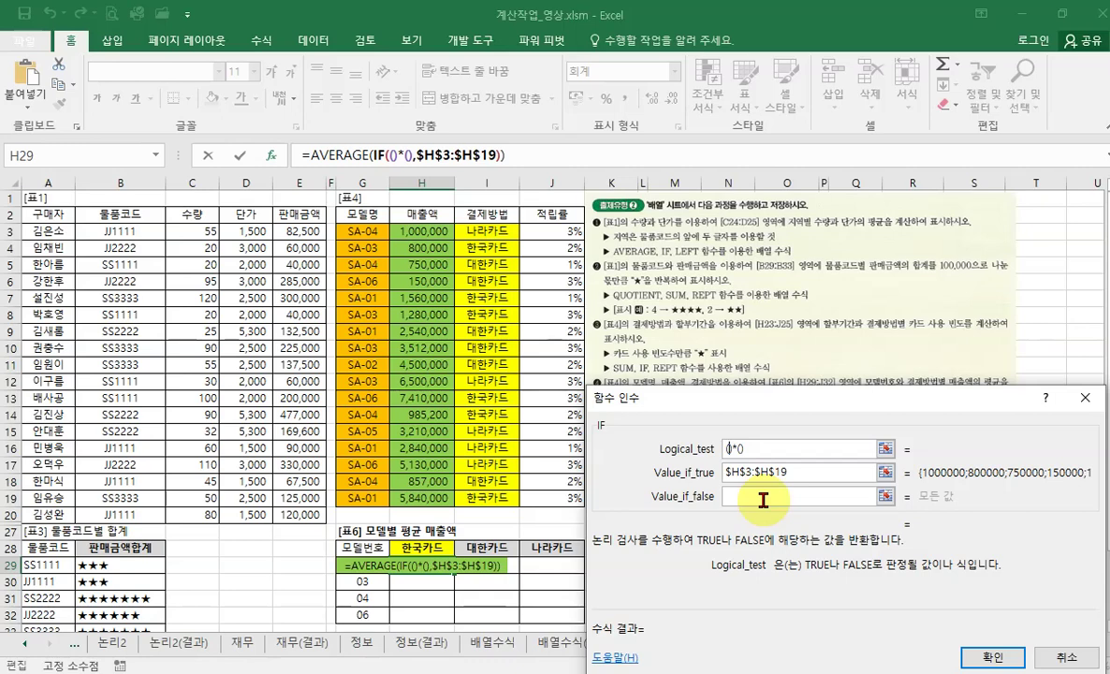
pyautogui.click(728, 449)
pyautogui.moveTo(487, 230); pyautogui.dragTo(497, 494)
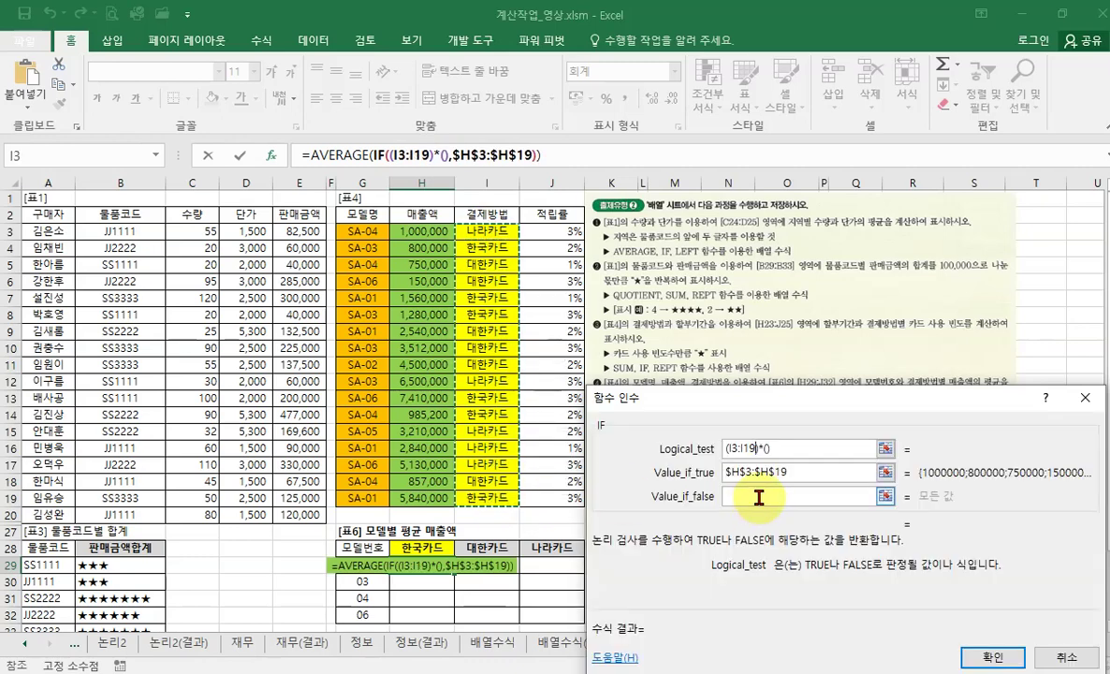
pyautogui.press('F4')
pyautogui.write('=')
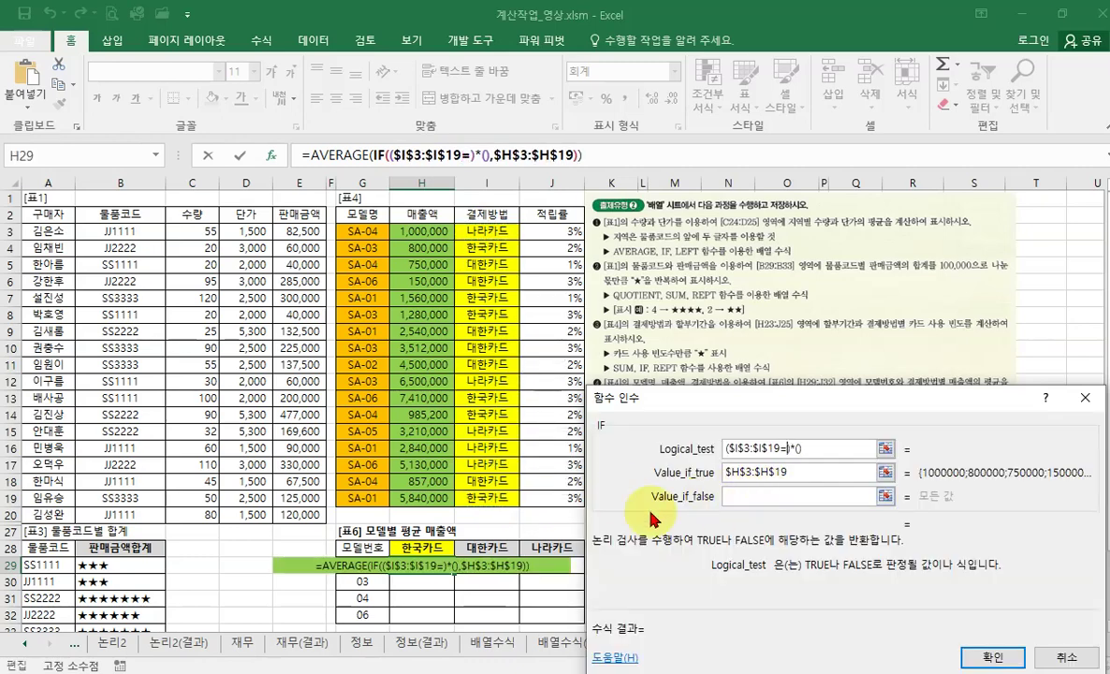
pyautogui.click(429, 550)
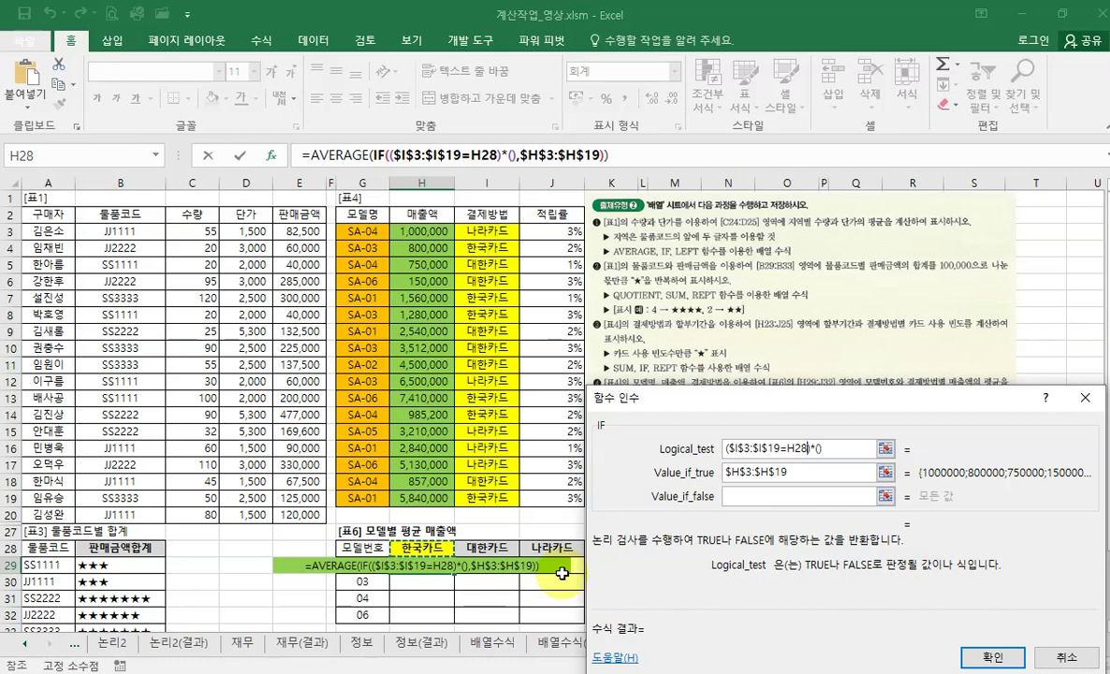
pyautogui.press('F4')
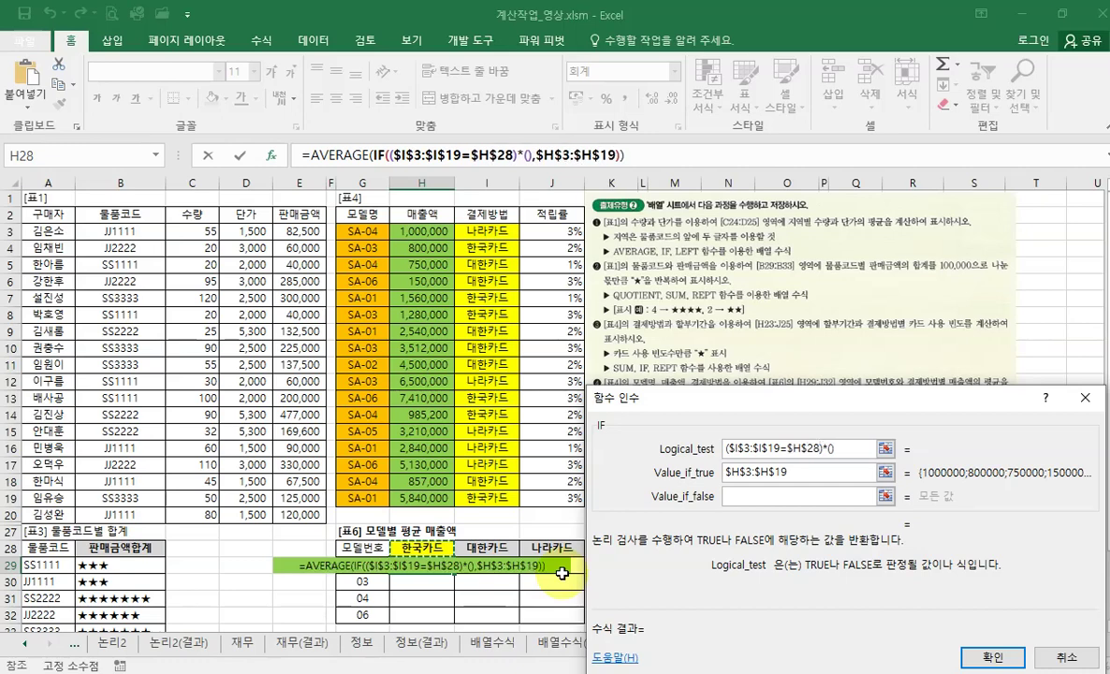
pyautogui.press('F4')
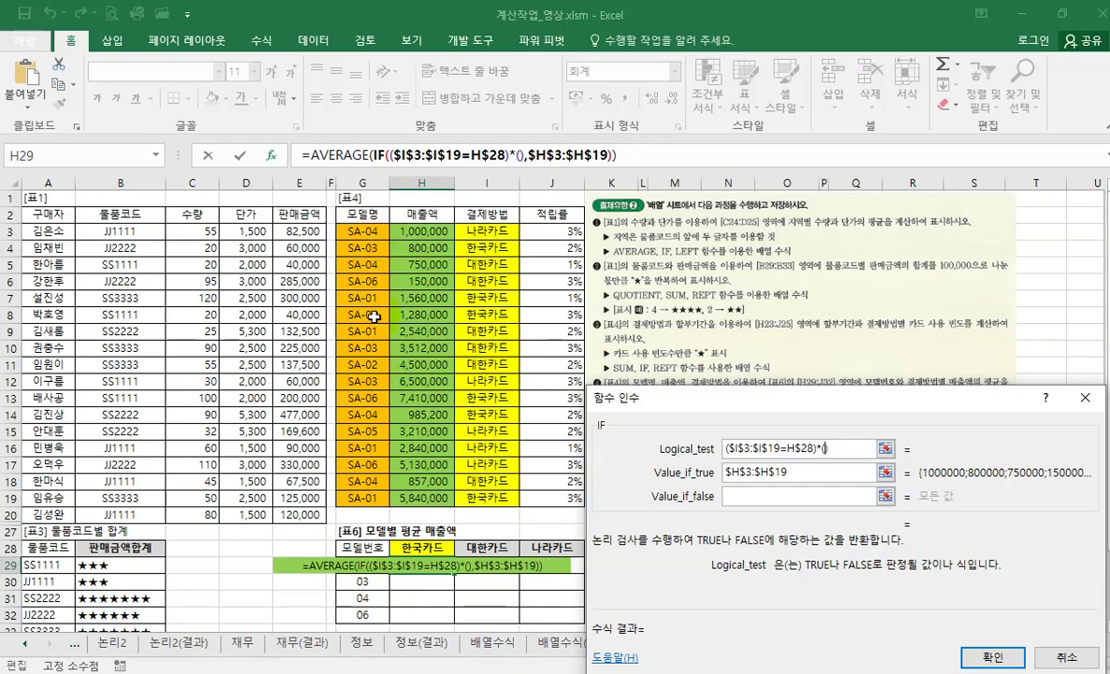
# Step: Insert RIGHT() inside the empty second parentheses of IF's Logical_test and bring up the RIGHT arguments
pyautogui.write('left')
pyautogui.press('BackSpace')
pyautogui.press('BackSpace')
pyautogui.press('BackSpace')
pyautogui.press('BackSpace')
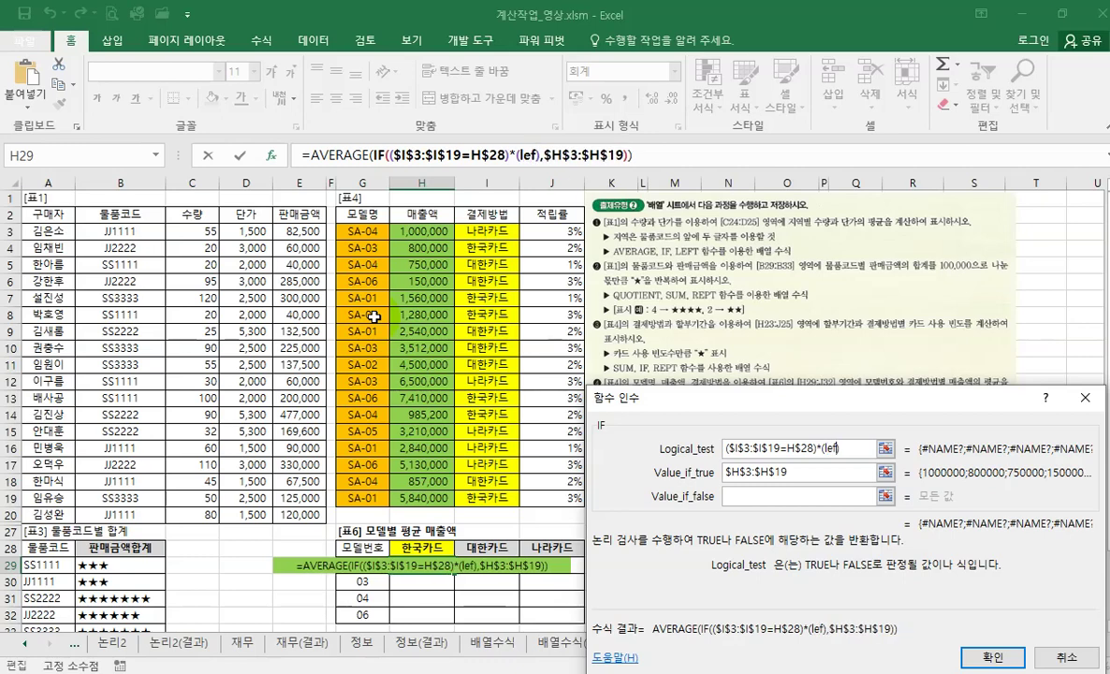
pyautogui.write('right()')
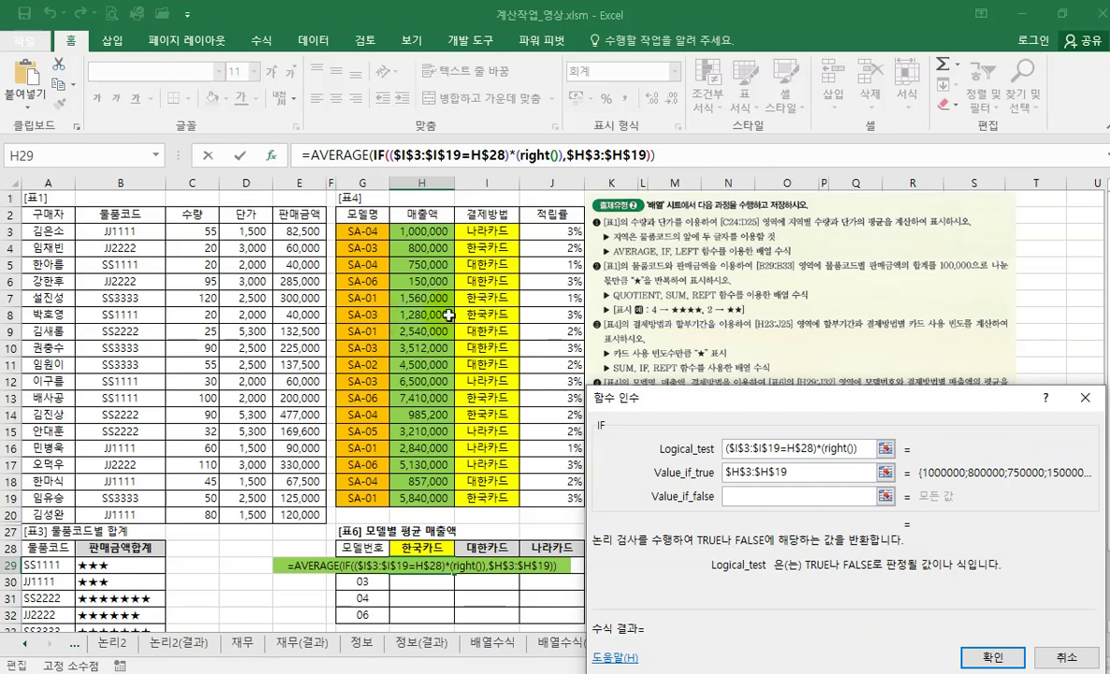
pyautogui.click(540, 154)
pyautogui.click(696, 454)
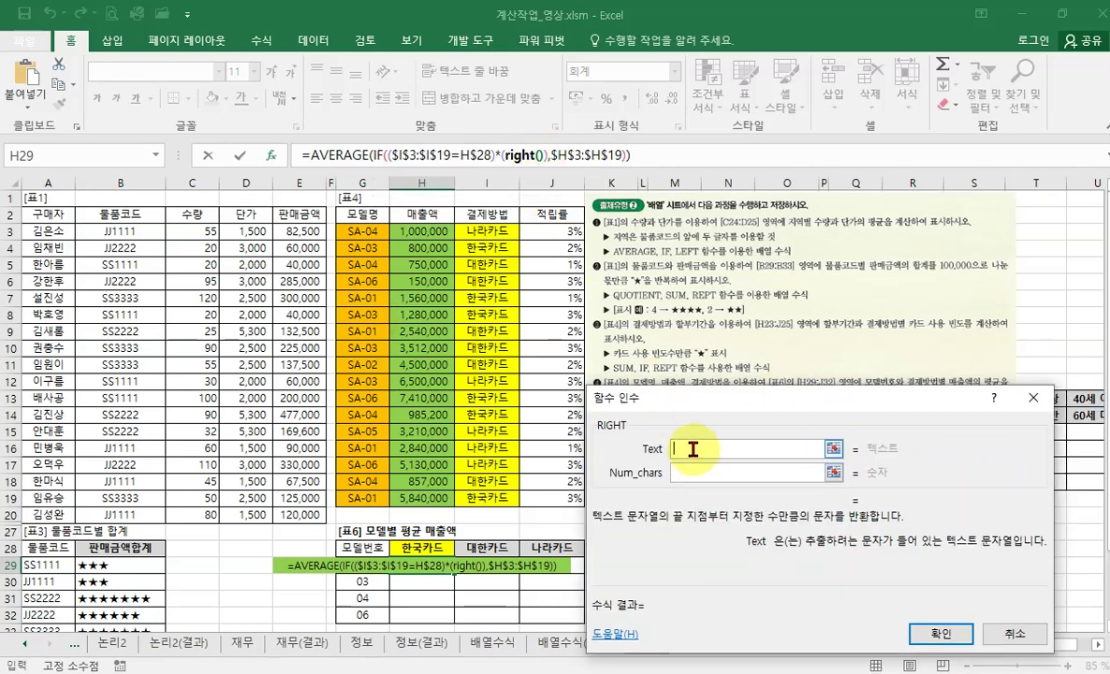
# Step: Set RIGHT's Text to the model names as the absolute range $G$3:$G$19 and its Num_chars to 2
pyautogui.moveTo(361, 231); pyautogui.dragTo(363, 498)
pyautogui.press('F4')
pyautogui.click(719, 474)
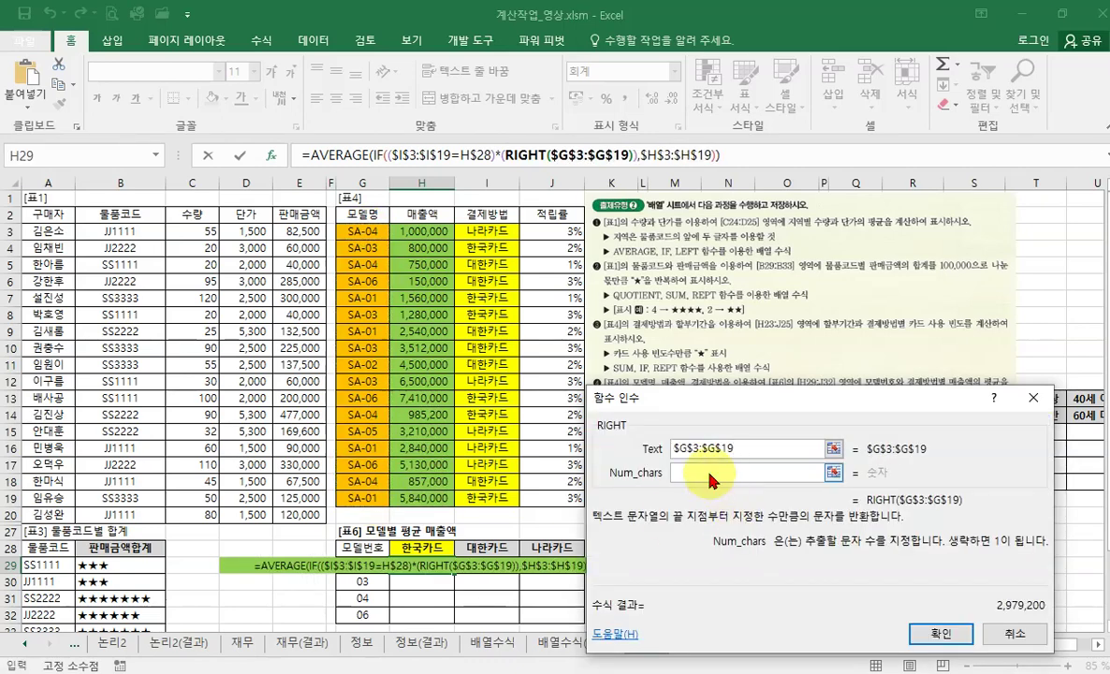
pyautogui.write('2')
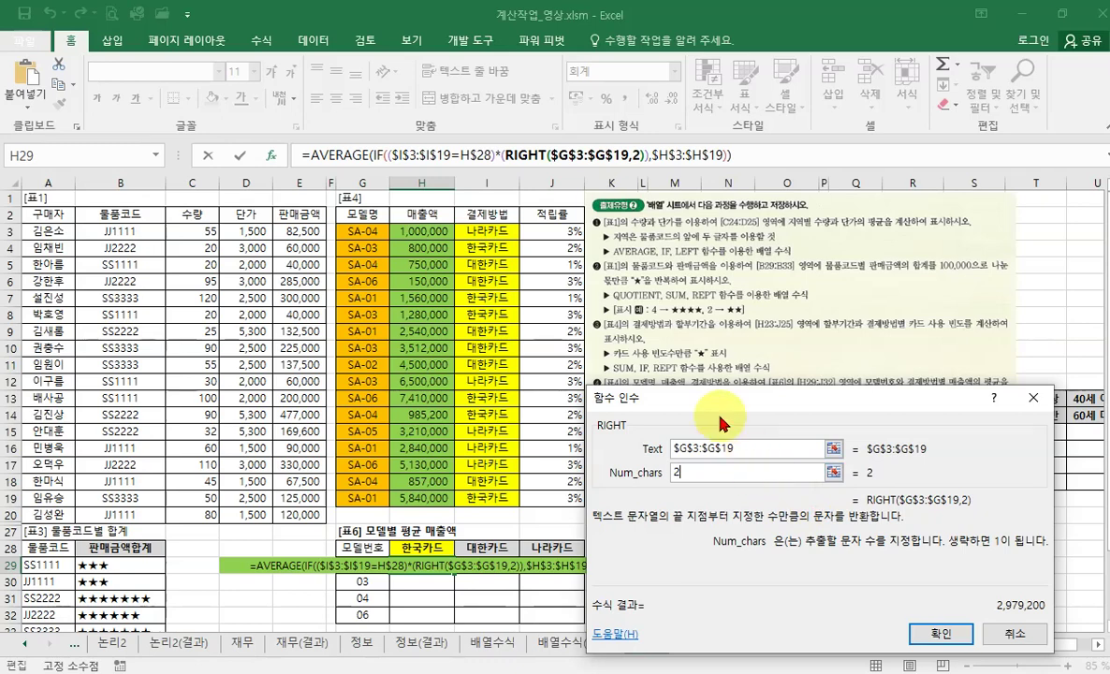
# Step: Return to the IF arguments and complete the model condition in Logical_test as (RIGHT($G$3:$G$19,2)=$G29), with only the column absolute
pyautogui.click(381, 155)
pyautogui.click(782, 448)
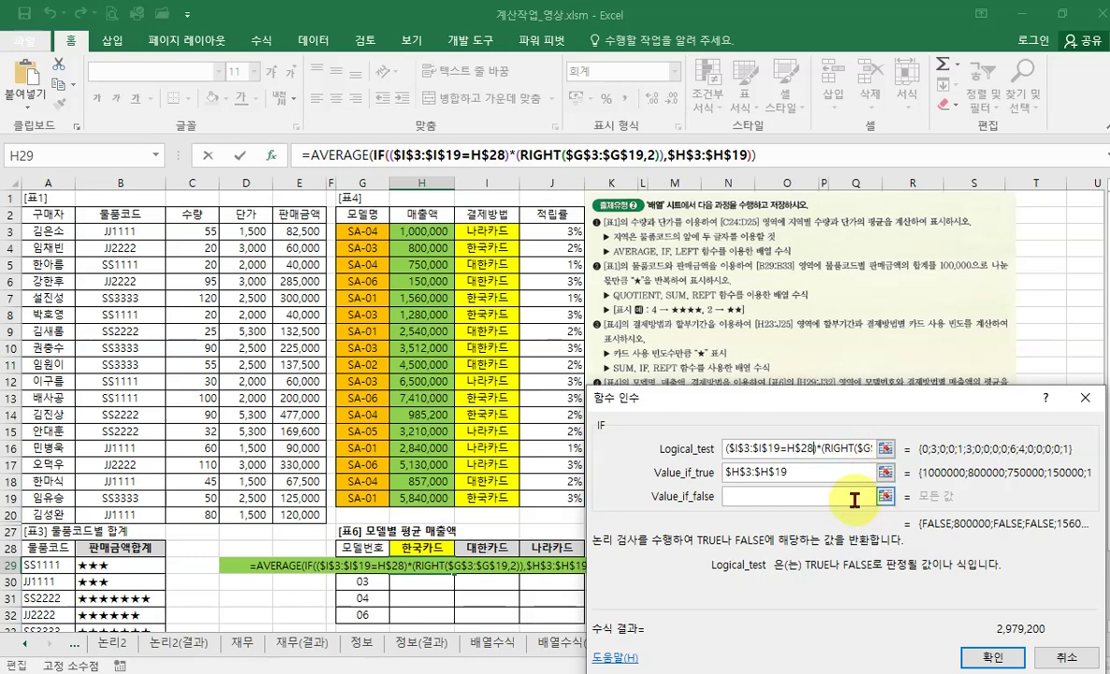
pyautogui.press('Right')
pyautogui.press('Right')
pyautogui.press('Right')
pyautogui.press('Right')
pyautogui.press('Right')
pyautogui.press('Right')
pyautogui.press('Right')
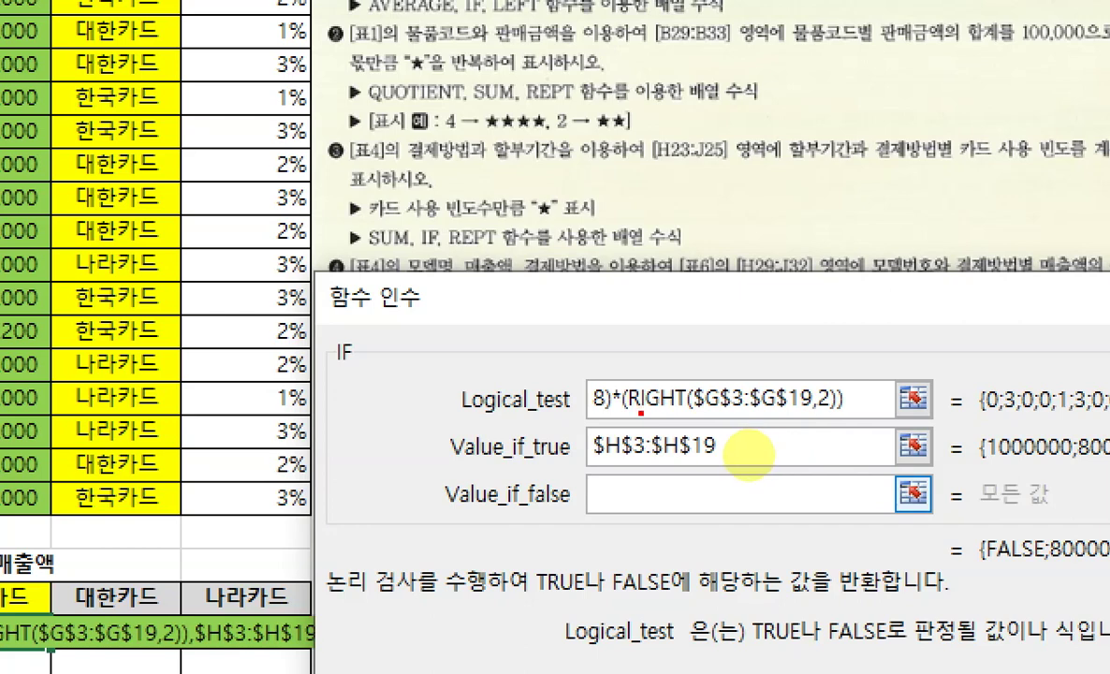
pyautogui.moveTo(836, 383); pyautogui.dragTo(836, 430)
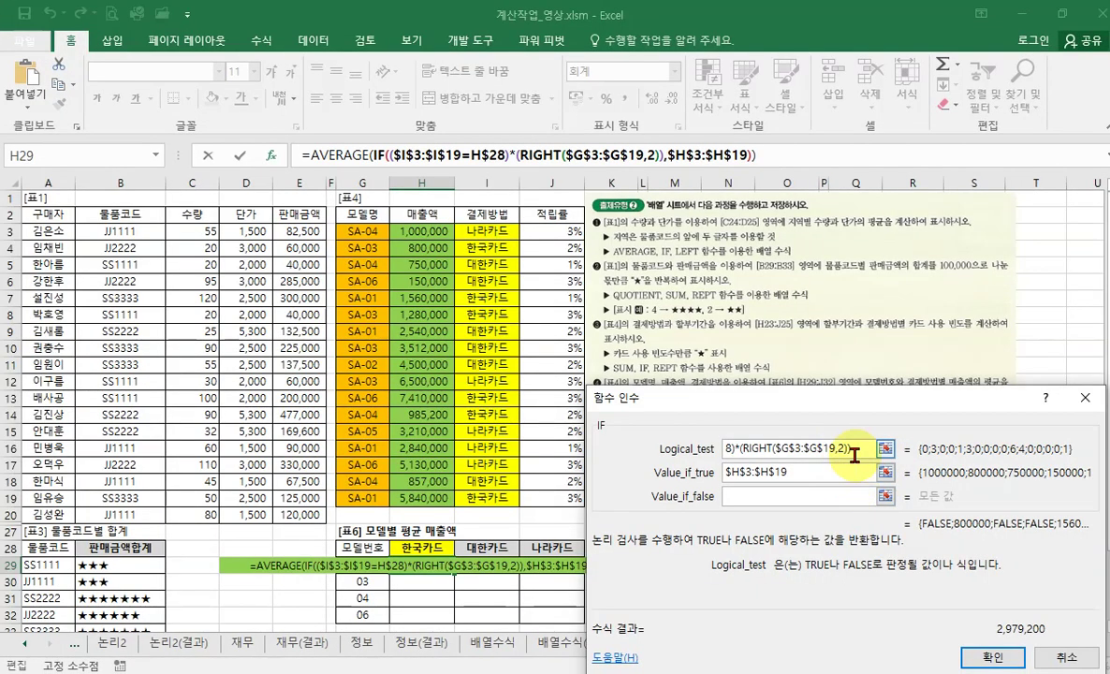
pyautogui.write('=')
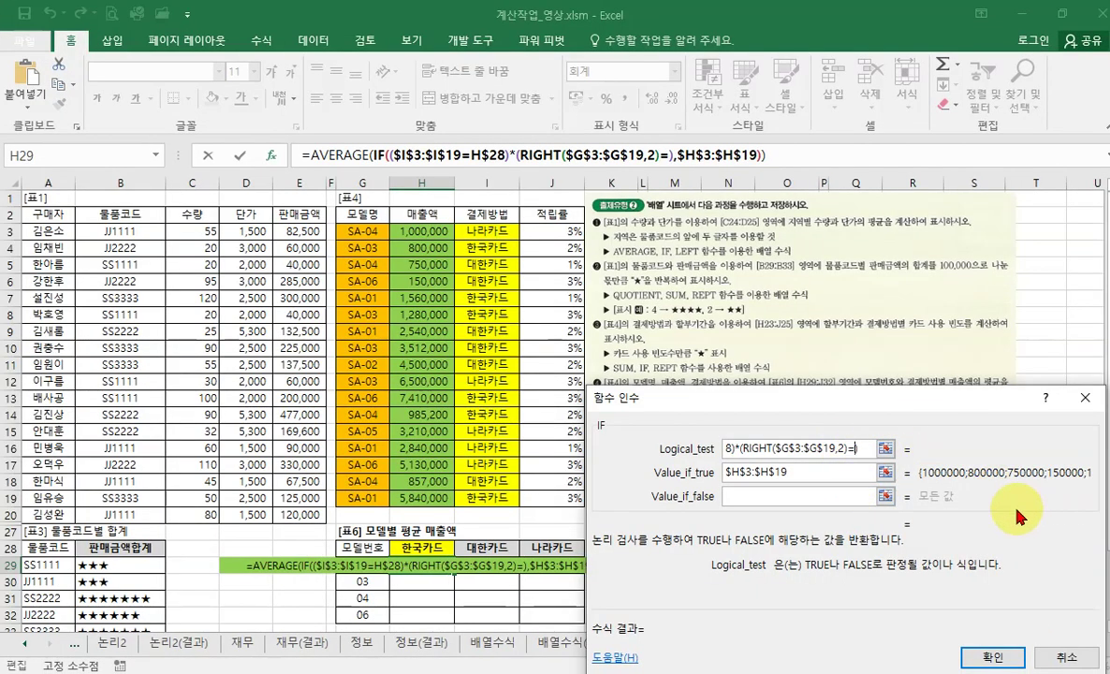
pyautogui.click(362, 566)
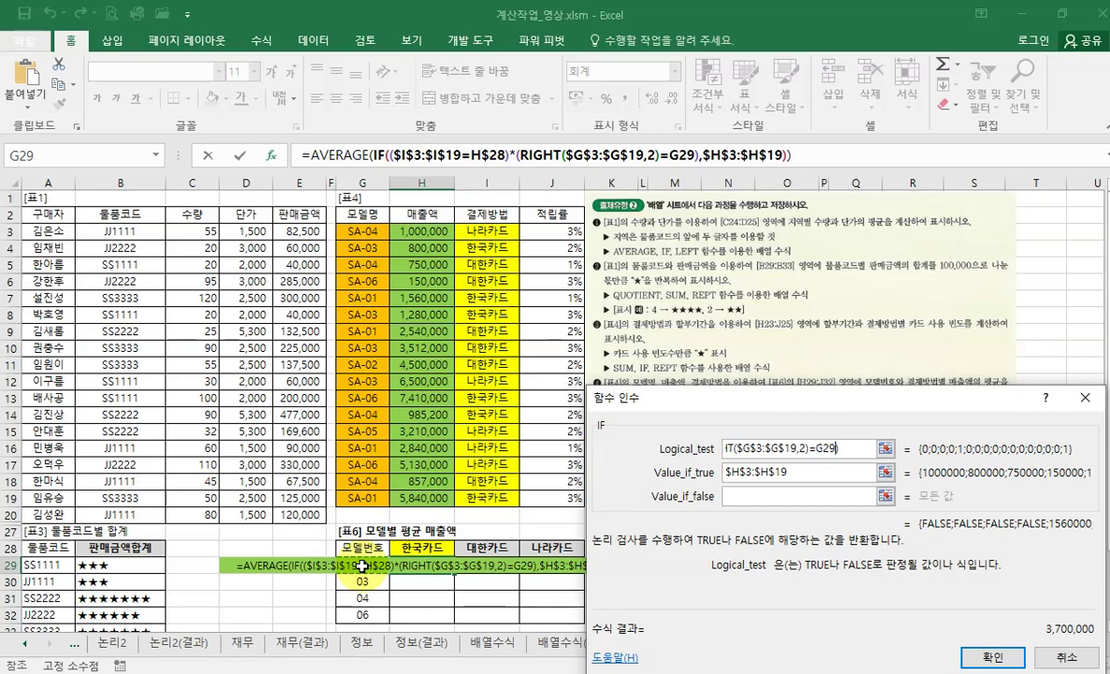
pyautogui.press('F4')
pyautogui.press('F4')
pyautogui.press('F4')
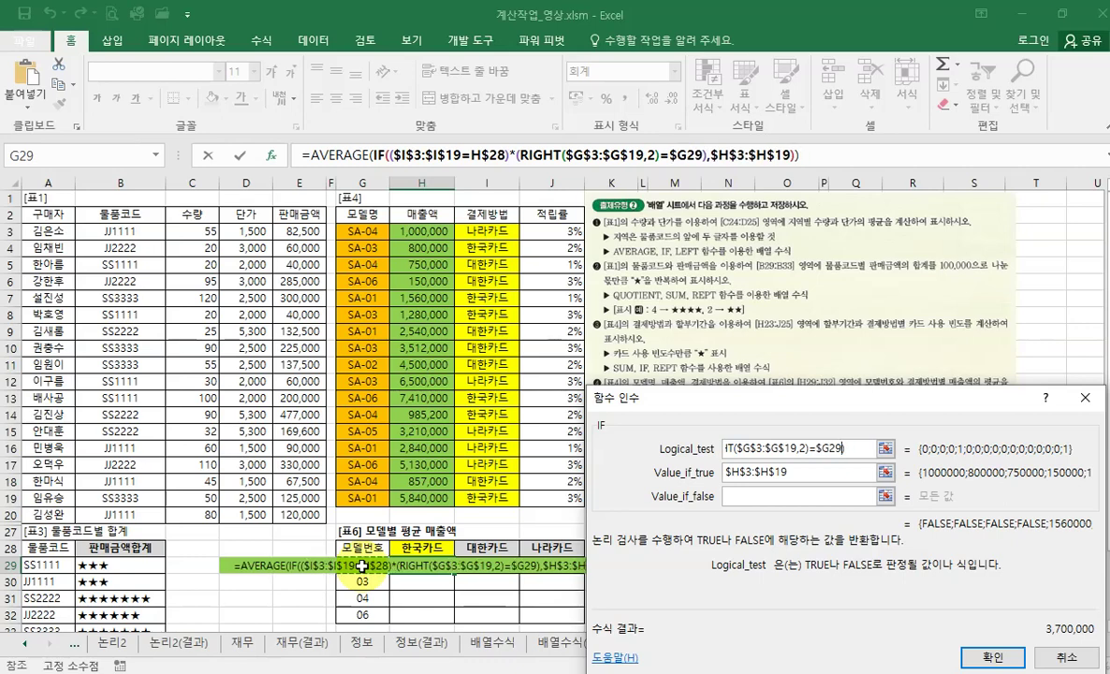
pyautogui.press('F4')
pyautogui.press('F4')
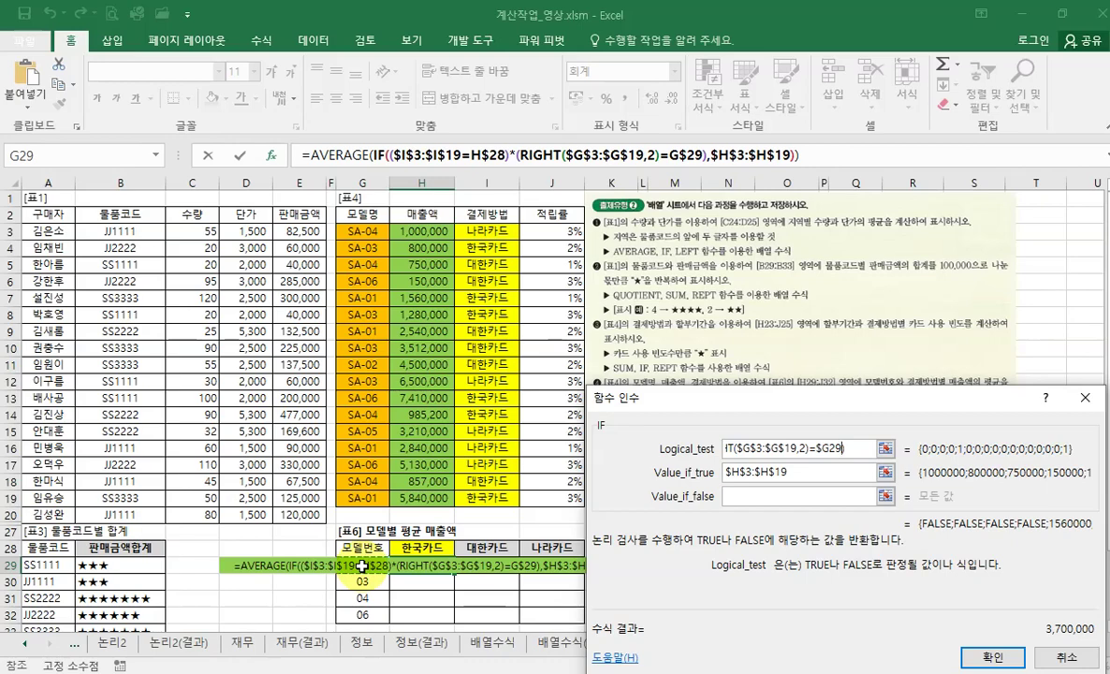
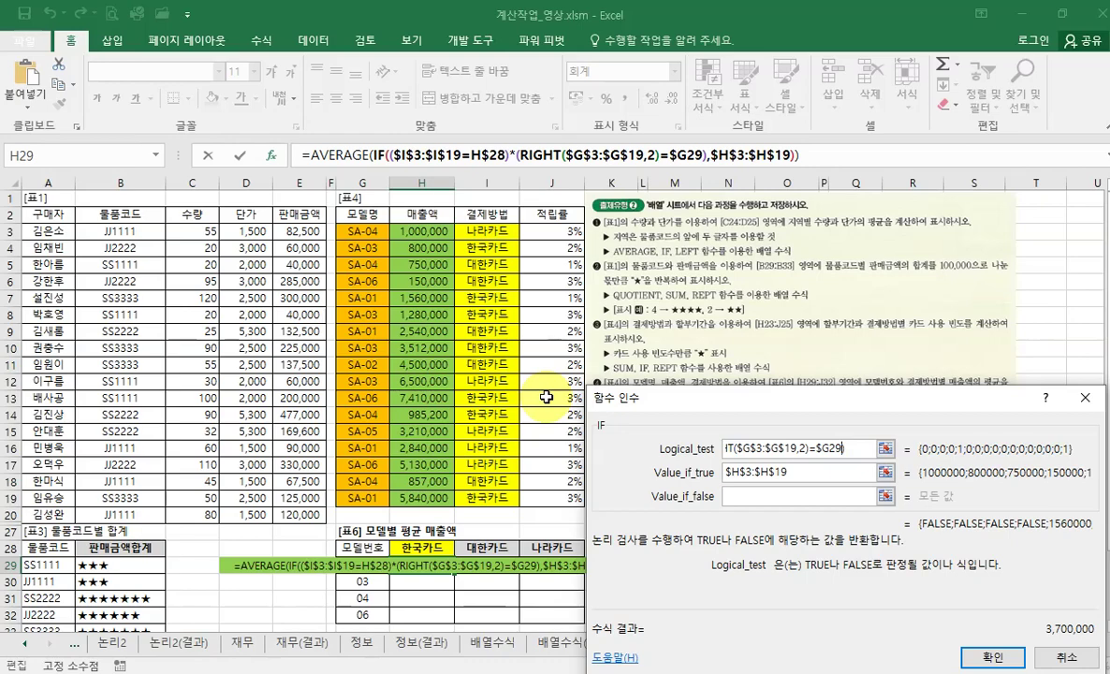
# Step: Confirm the formula in H29 as an array formula and fill it across table 6 to H29:J32
pyautogui.hotkey('ctrl', 'shift', 'Return')
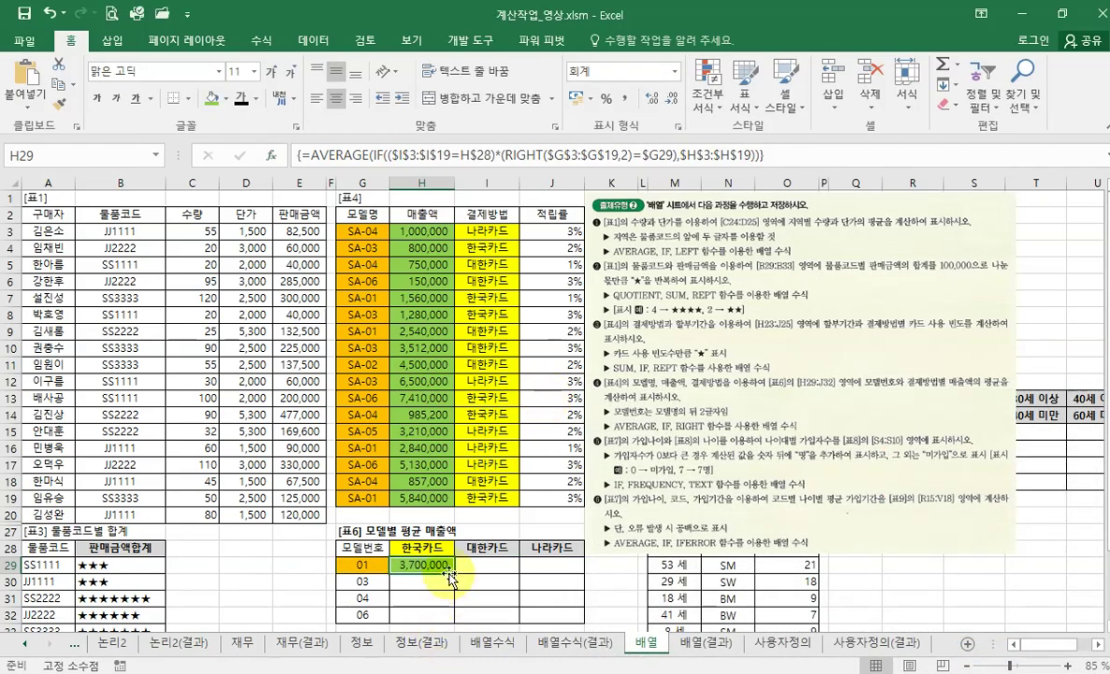
pyautogui.moveTo(453, 574); pyautogui.dragTo(552, 618)
pyautogui.click(547, 568)
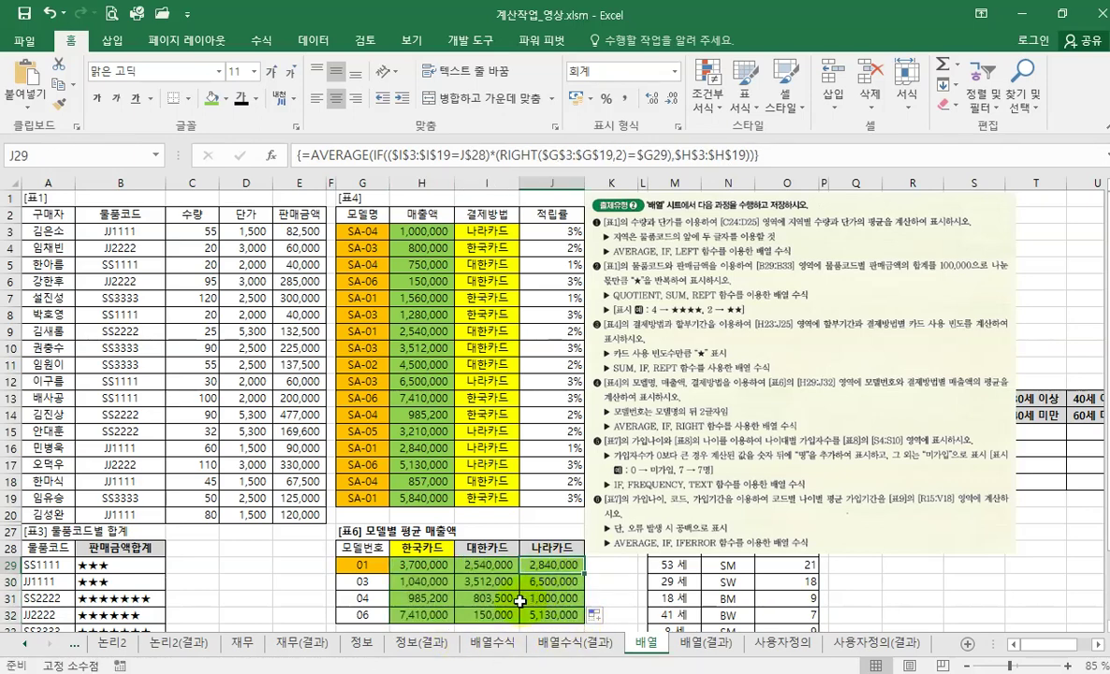
pyautogui.hotkey('ctrl', '1')
pyautogui.click(473, 621)
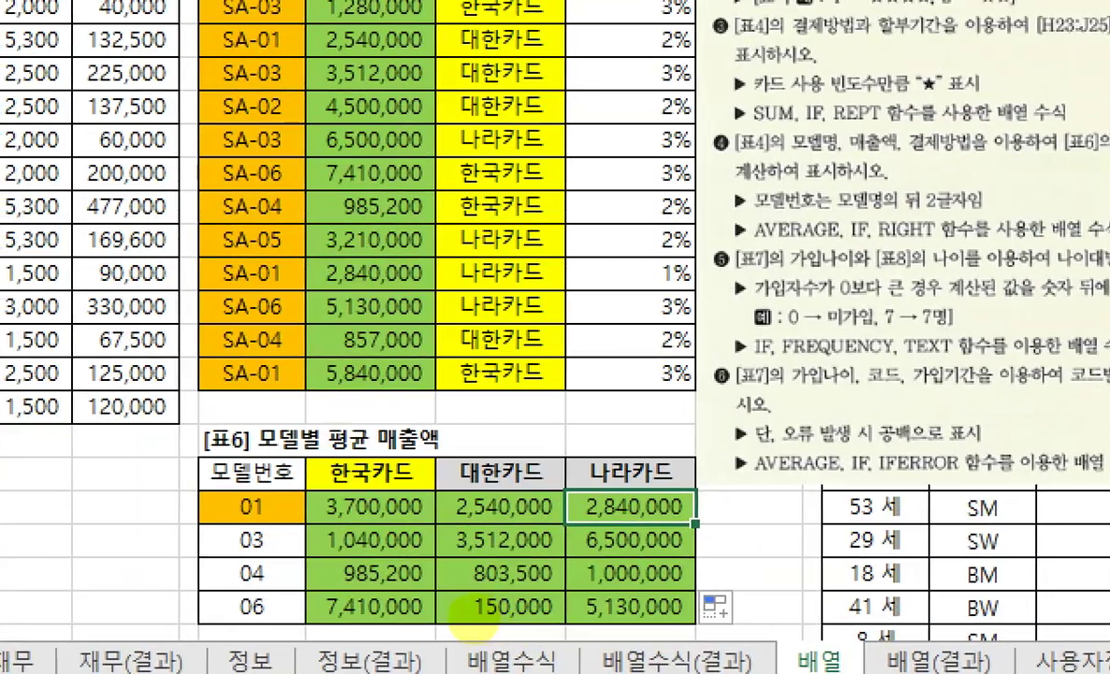
pyautogui.moveTo(364, 564)
pyautogui.mouseDown()
pyautogui.moveTo(346, 565)
pyautogui.moveTo(417, 518)
pyautogui.mouseUp()
pyautogui.moveTo(329, 565); pyautogui.dragTo(430, 522)
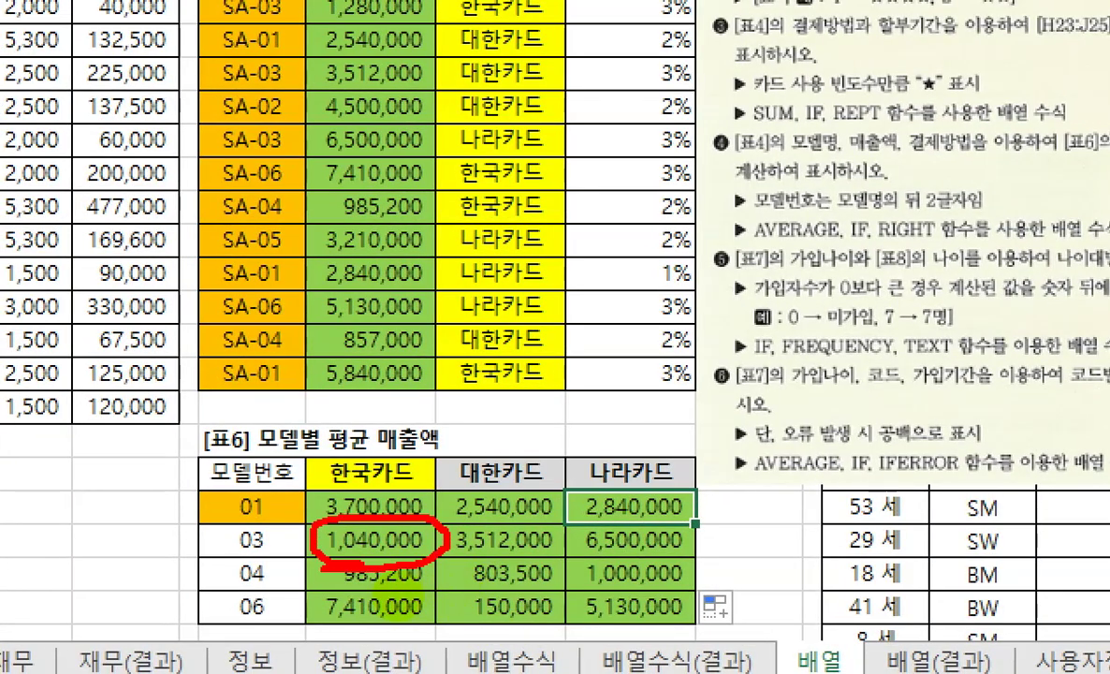
pyautogui.moveTo(474, 585)
pyautogui.mouseDown()
pyautogui.moveTo(438, 588)
pyautogui.moveTo(468, 558)
pyautogui.moveTo(566, 573)
pyautogui.moveTo(543, 597)
pyautogui.mouseUp()
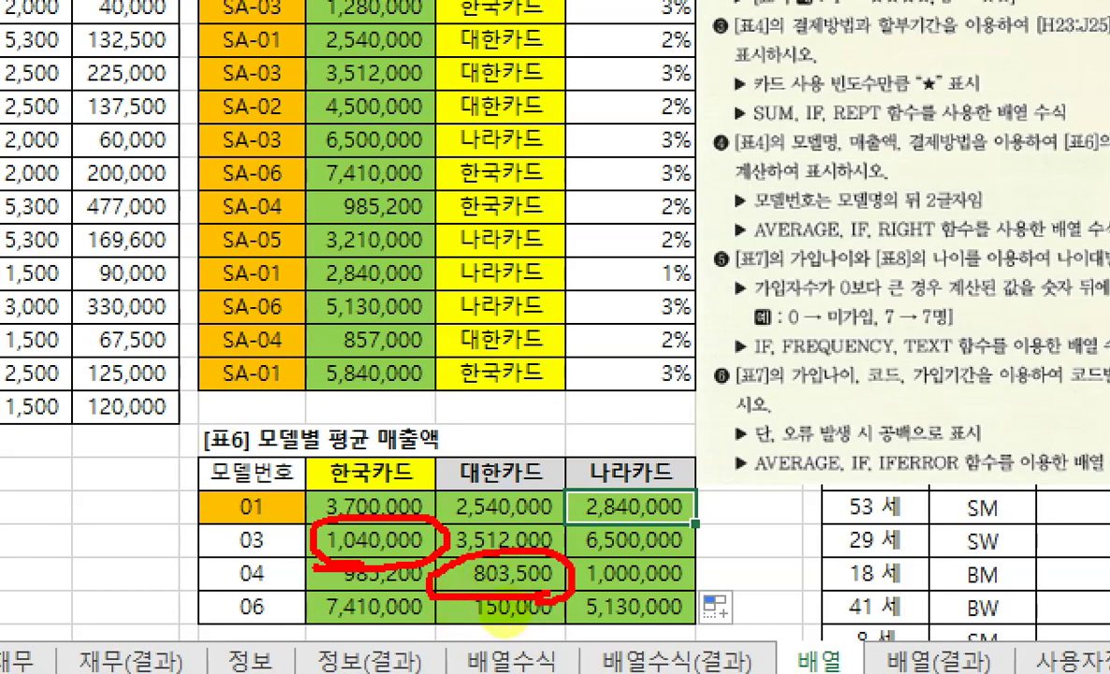
pyautogui.press('Escape')
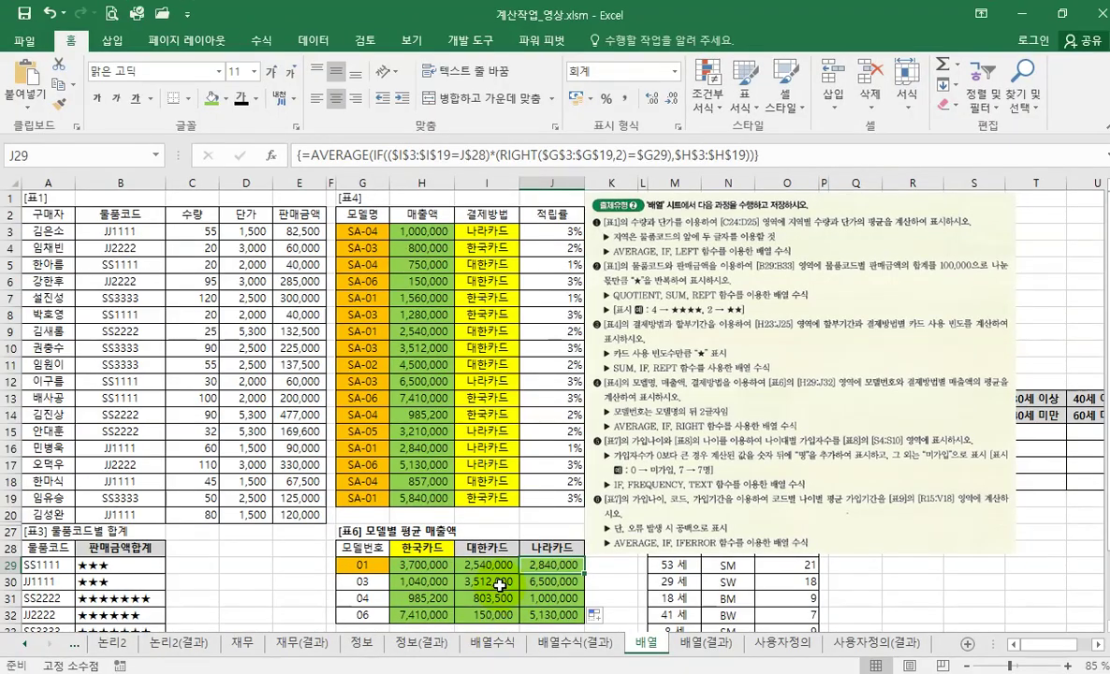
# Step: Remove the fill colour from G3:I19 in table 4 and G28:J32 in table 6
pyautogui.moveTo(349, 230); pyautogui.dragTo(503, 498)
pyautogui.click(225, 98)
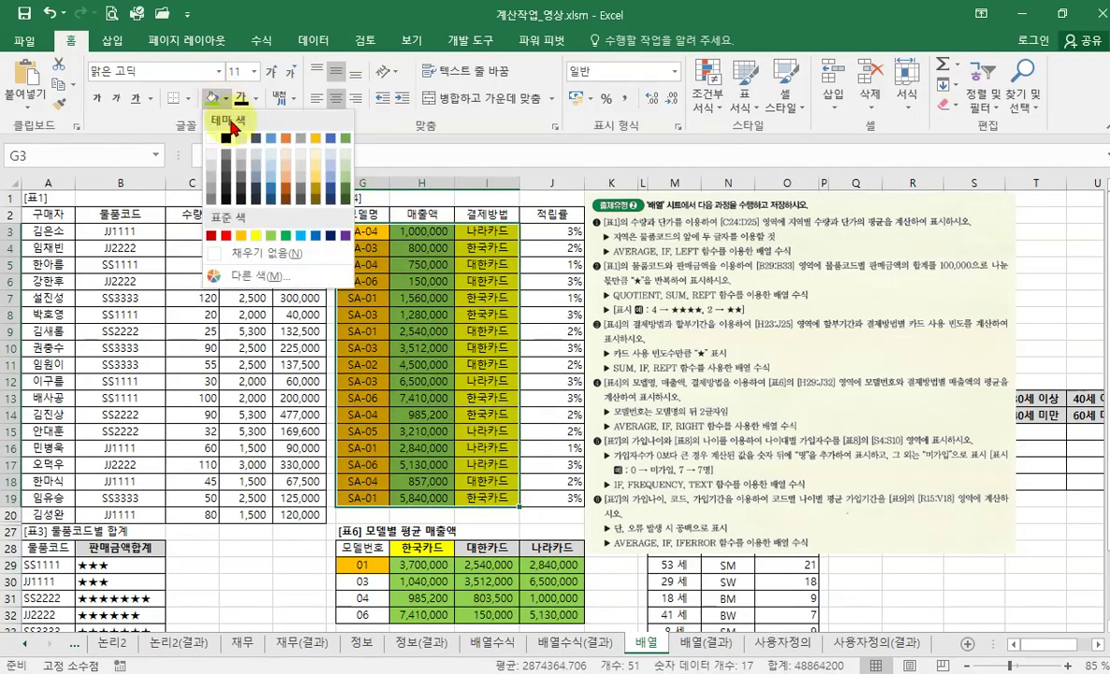
pyautogui.click(250, 253)
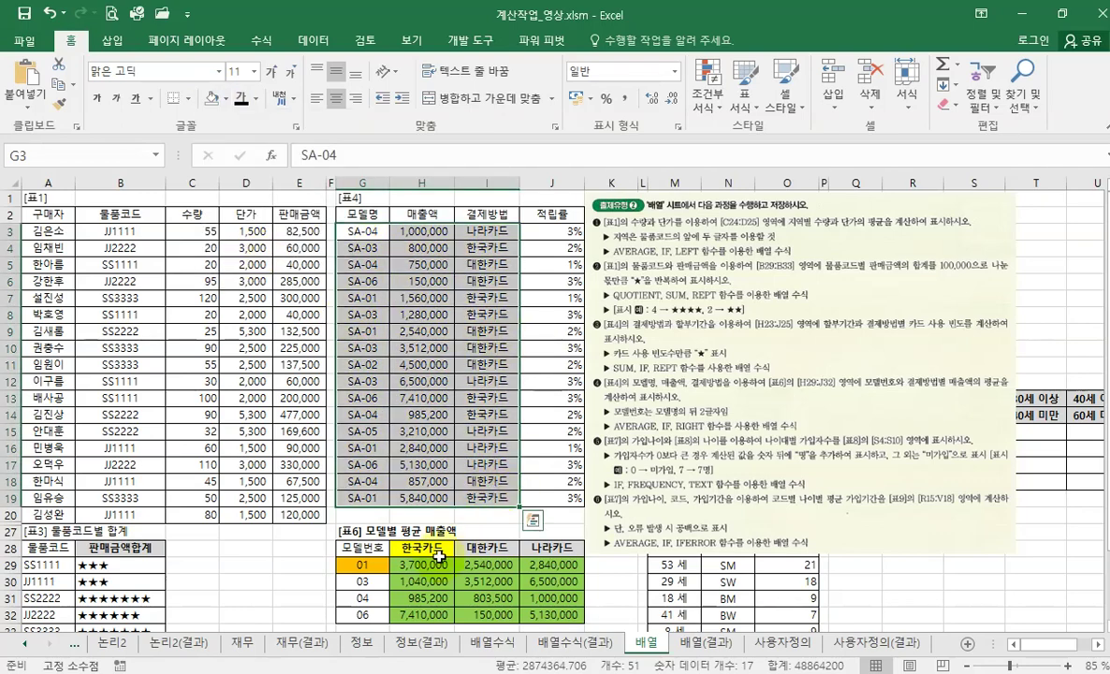
pyautogui.moveTo(363, 549); pyautogui.dragTo(556, 610)
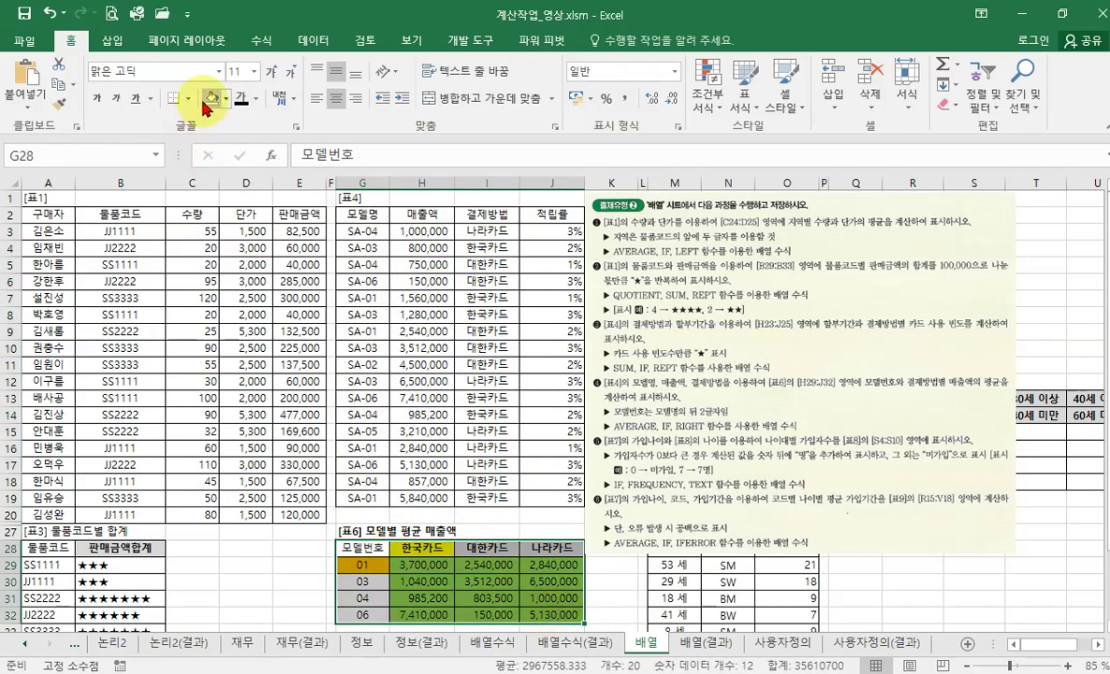
pyautogui.click(210, 97)
pyautogui.click(417, 279)
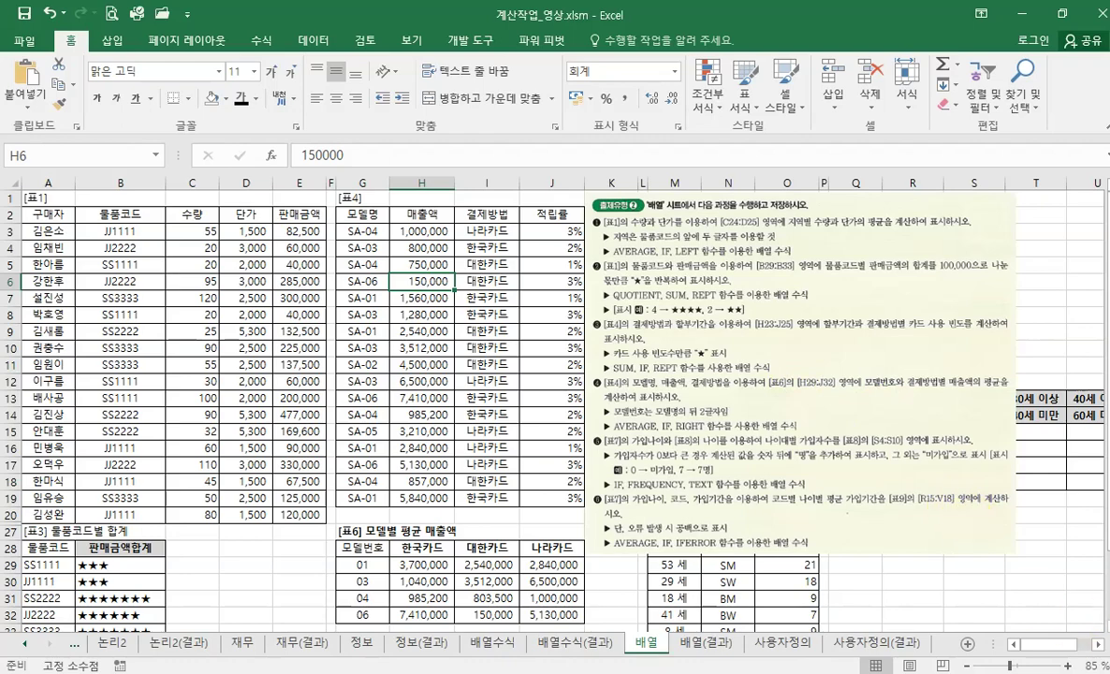
# Step: Move the instructions picture away from table 6 to the area beside tables 8 and 9, starting at about column V
pyautogui.click(1098, 645)
pyautogui.click(1098, 644)
pyautogui.click(1098, 644)
pyautogui.click(1098, 644)
pyautogui.click(1099, 644)
pyautogui.moveTo(616, 456); pyautogui.dragTo(948, 533)
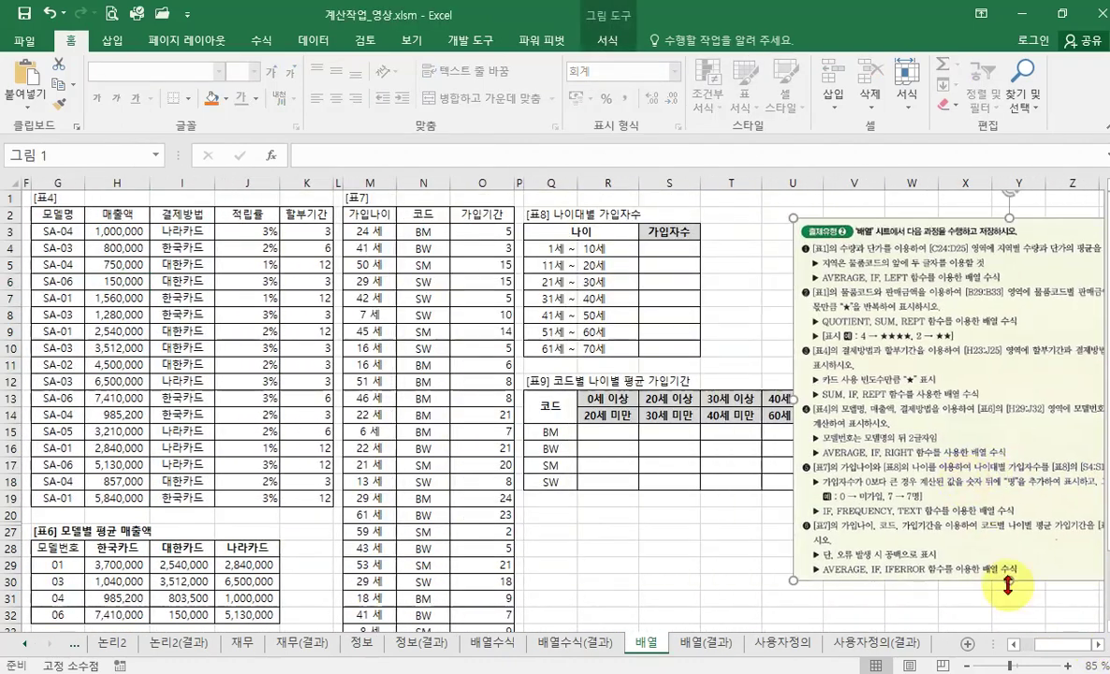
pyautogui.click(1098, 644)
pyautogui.click(1098, 644)
pyautogui.click(1099, 644)
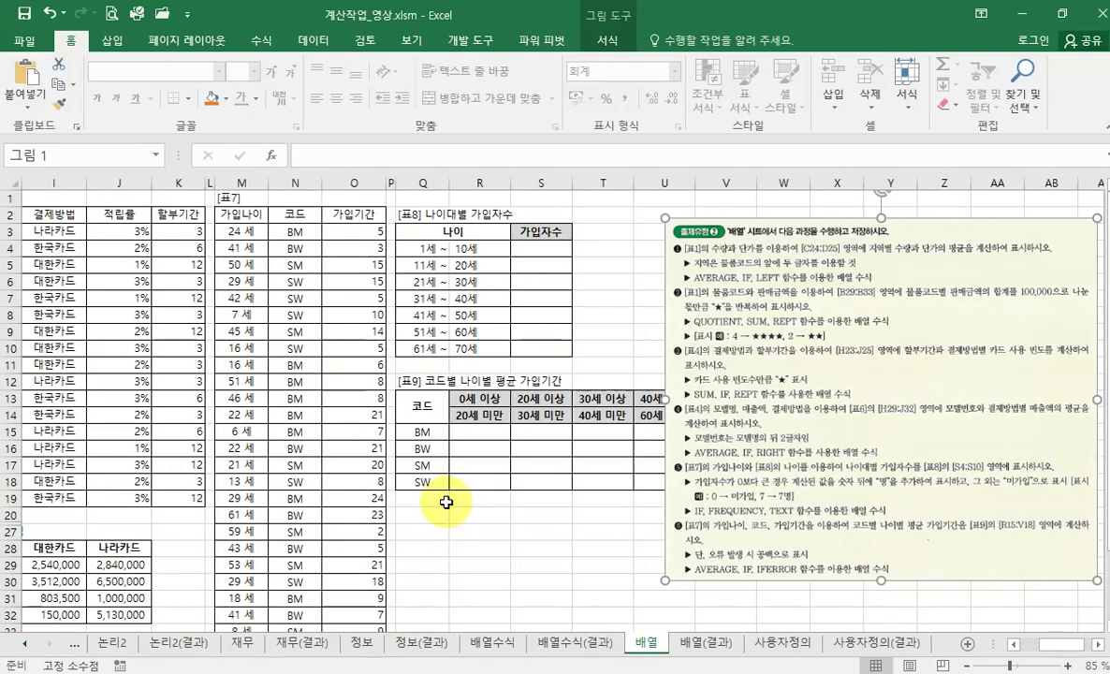
pyautogui.scroll(-1, 445, 503)
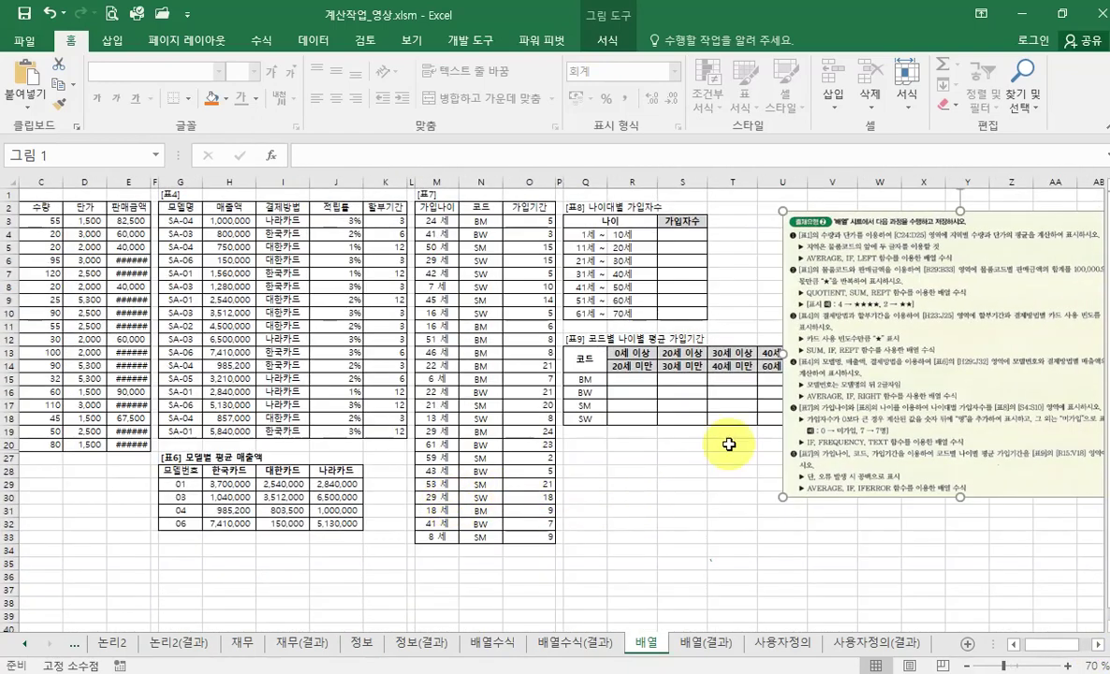
pyautogui.moveTo(941, 389); pyautogui.dragTo(1000, 384)
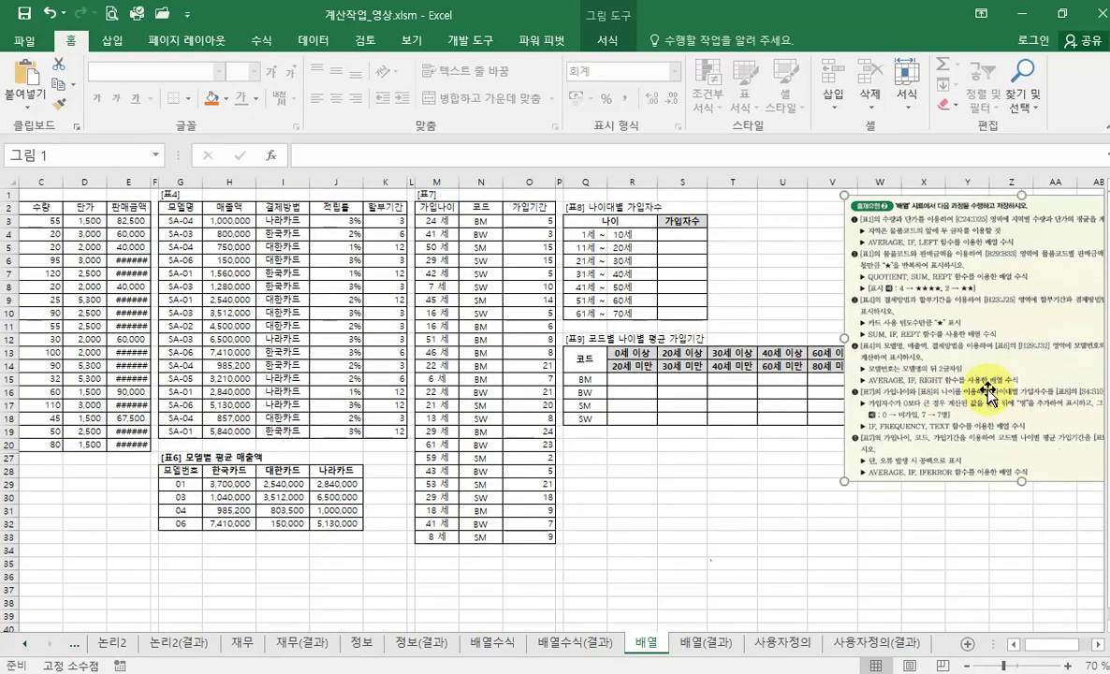
# Step: Shift the instructions picture further over to about column W so that it leaves table 9 fully uncovered
pyautogui.click(1098, 644)
pyautogui.click(1098, 644)
pyautogui.click(1098, 644)
pyautogui.click(1098, 644)
pyautogui.click(1098, 644)
pyautogui.click(1098, 645)
pyautogui.click(1098, 645)
pyautogui.click(1098, 645)
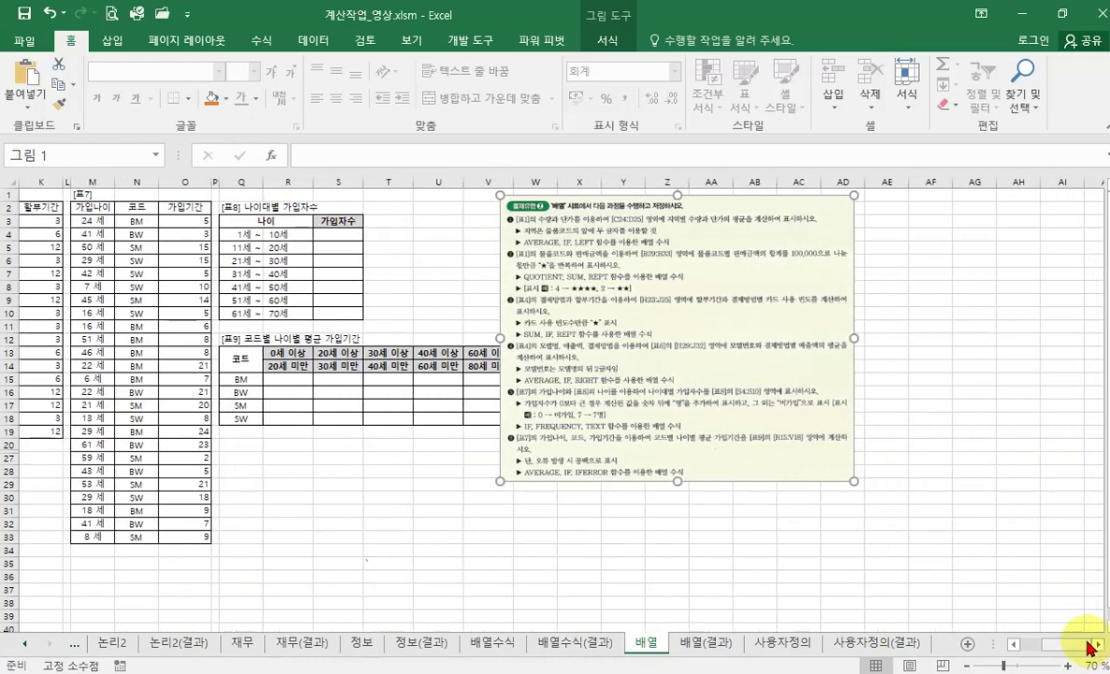
pyautogui.click(1098, 644)
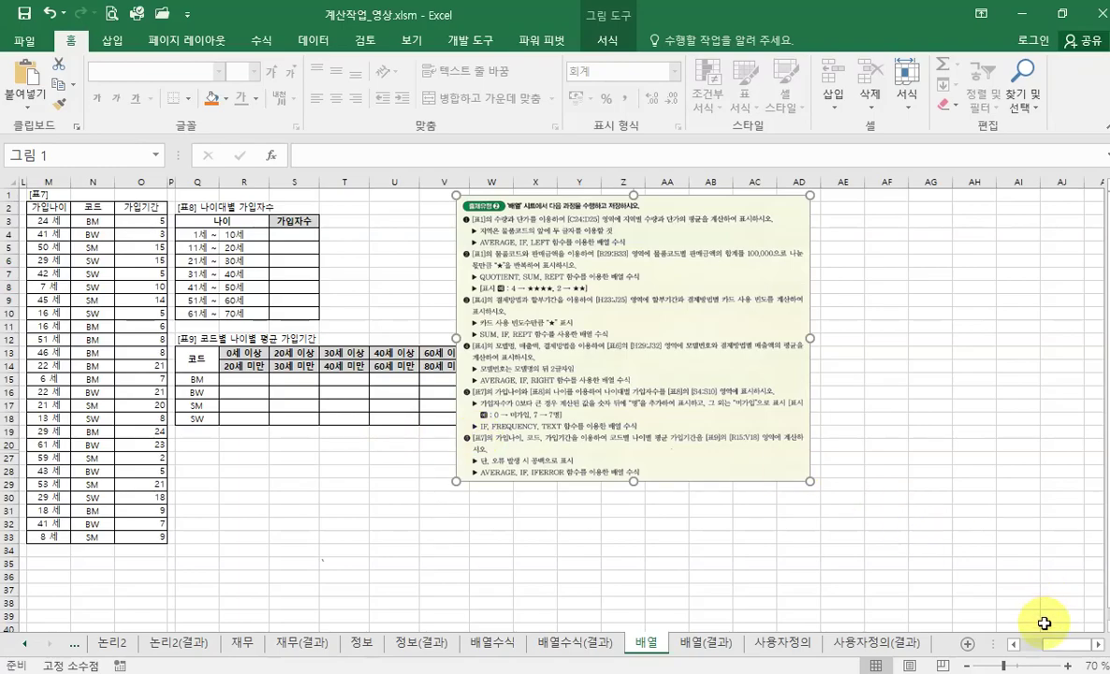
pyautogui.click(1069, 667)
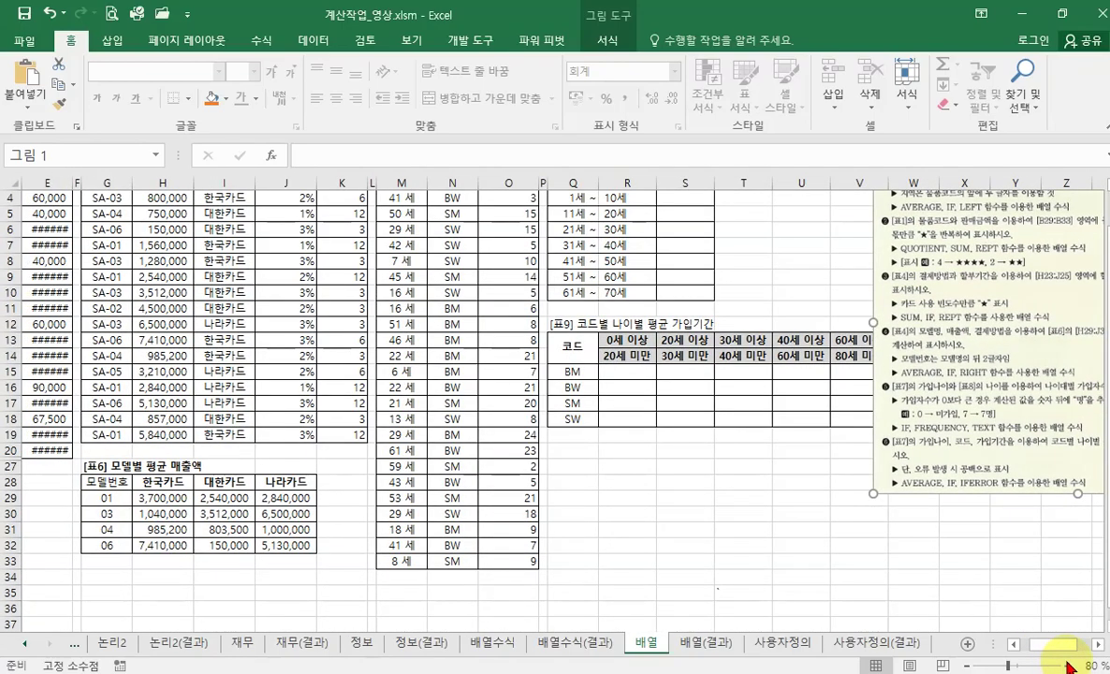
pyautogui.click(1099, 645)
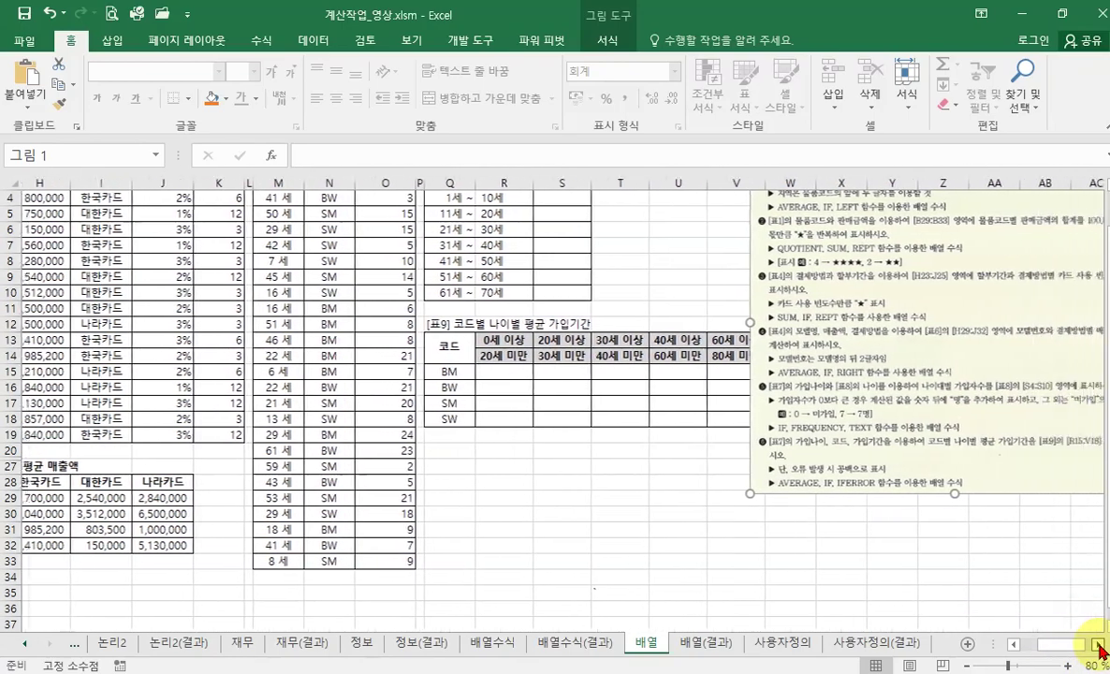
pyautogui.click(1100, 645)
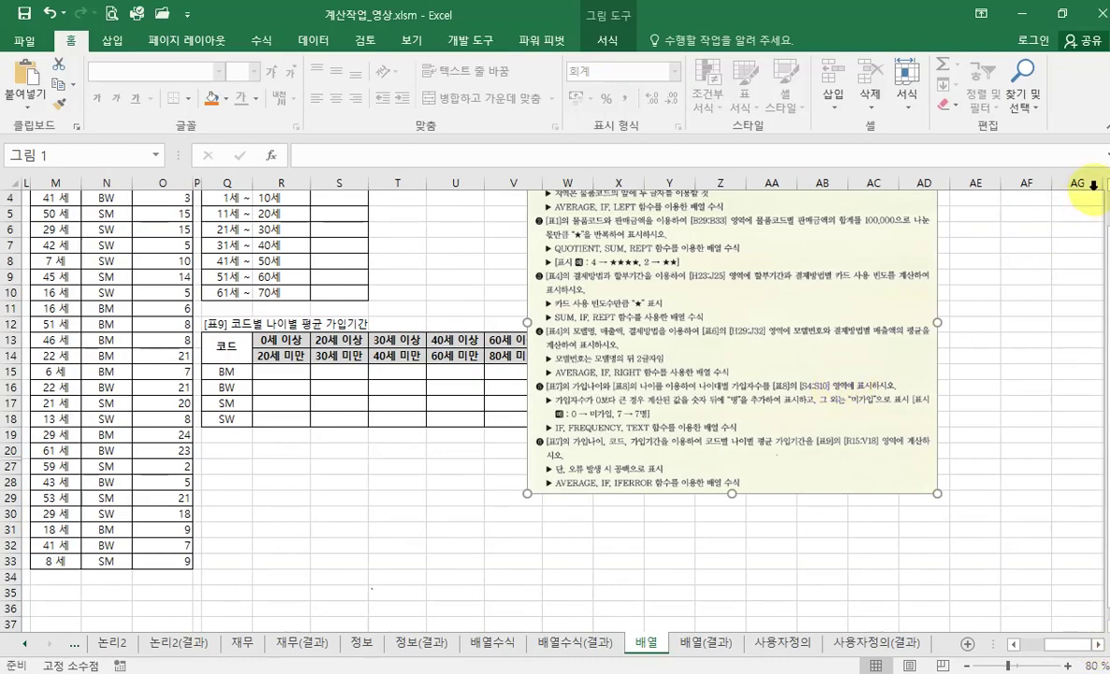
pyautogui.scroll(3, 1095, 192)
pyautogui.moveTo(697, 379); pyautogui.dragTo(746, 387)
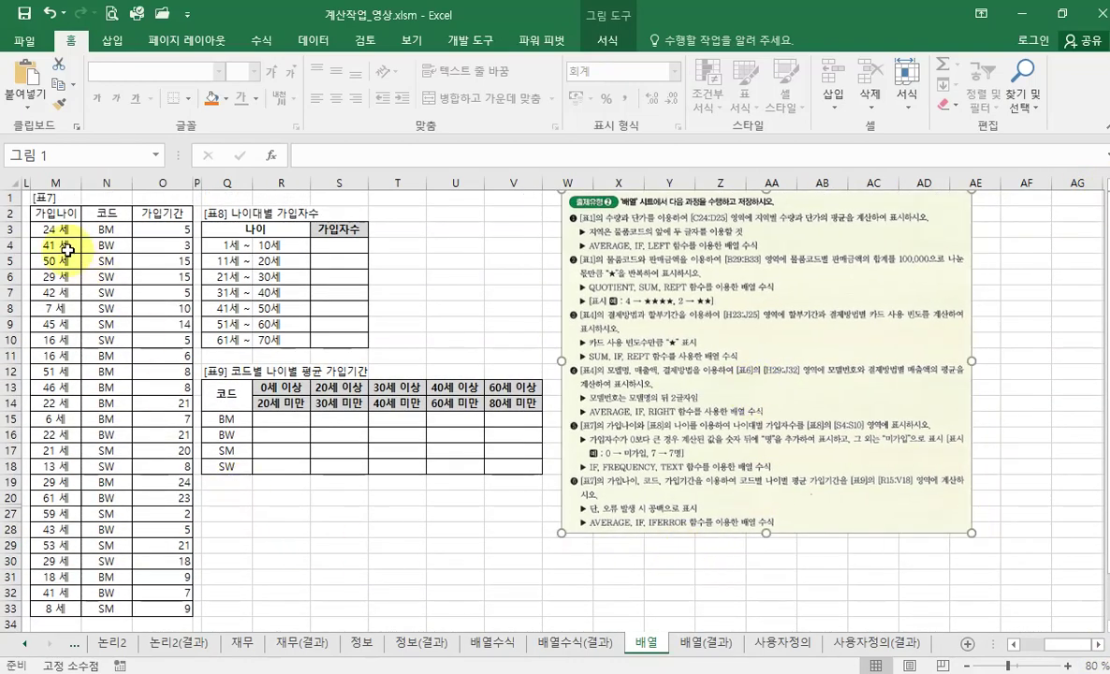
# Step: Fill the subscription ages in M3:M33 of table 7 with orange
pyautogui.moveTo(60, 231); pyautogui.dragTo(60, 610)
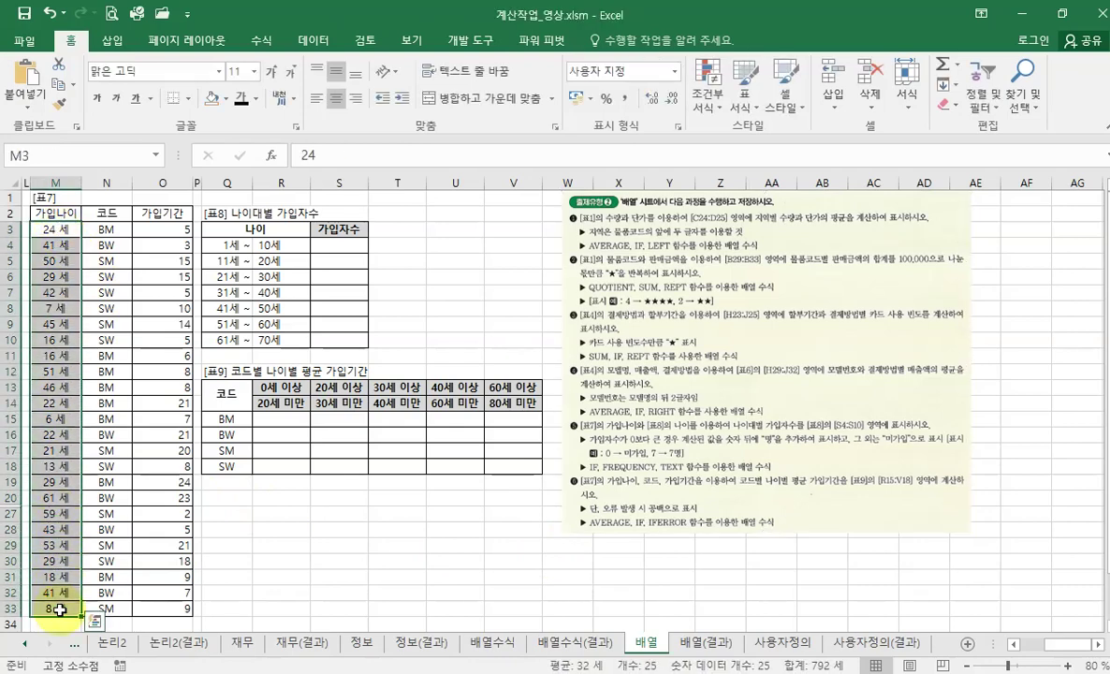
pyautogui.click(225, 98)
pyautogui.click(240, 235)
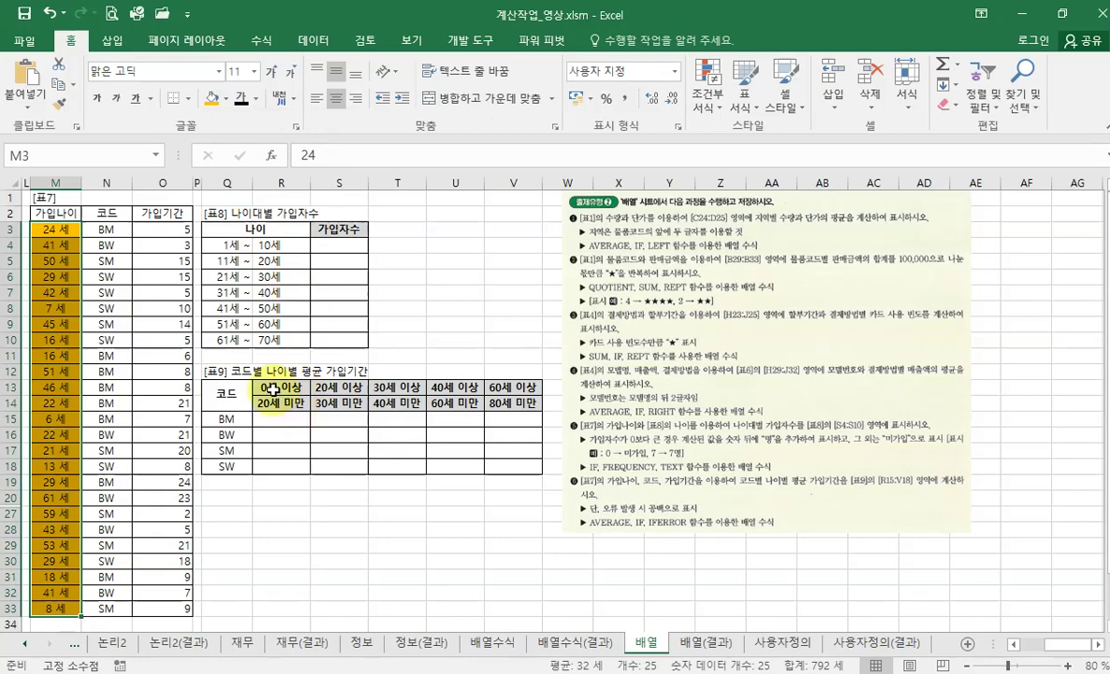
# Step: Fill the lower age limits in R13:V13 of table 9 with orange
pyautogui.click(303, 390)
pyautogui.moveTo(304, 389); pyautogui.dragTo(526, 389)
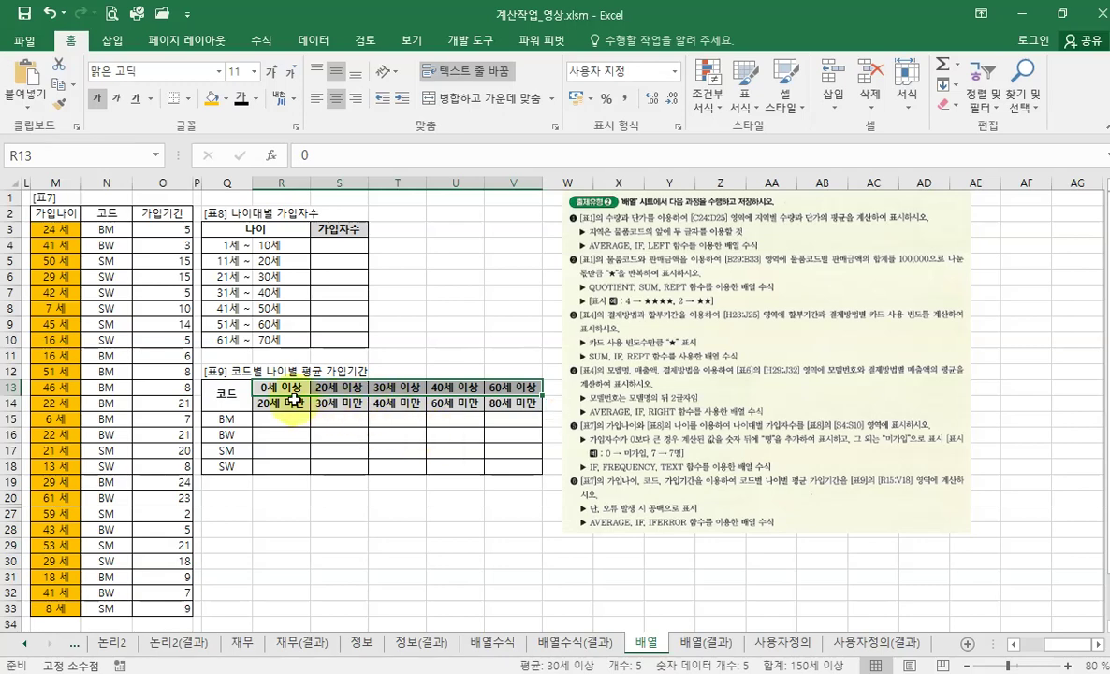
pyautogui.moveTo(283, 390); pyautogui.dragTo(522, 390)
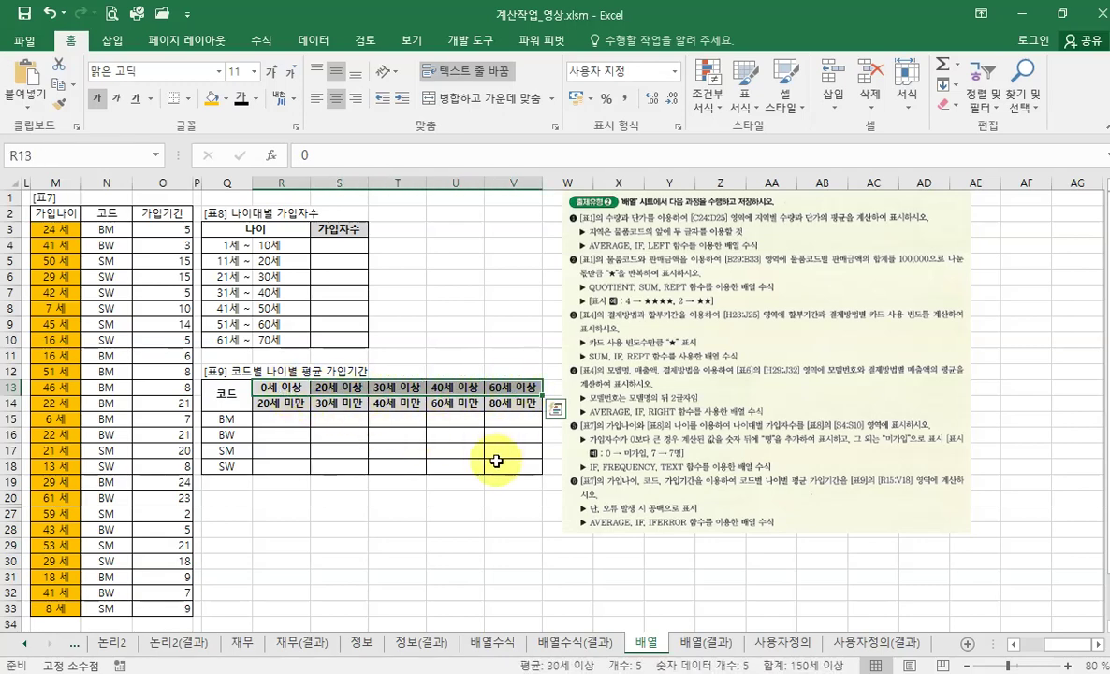
pyautogui.click(496, 461)
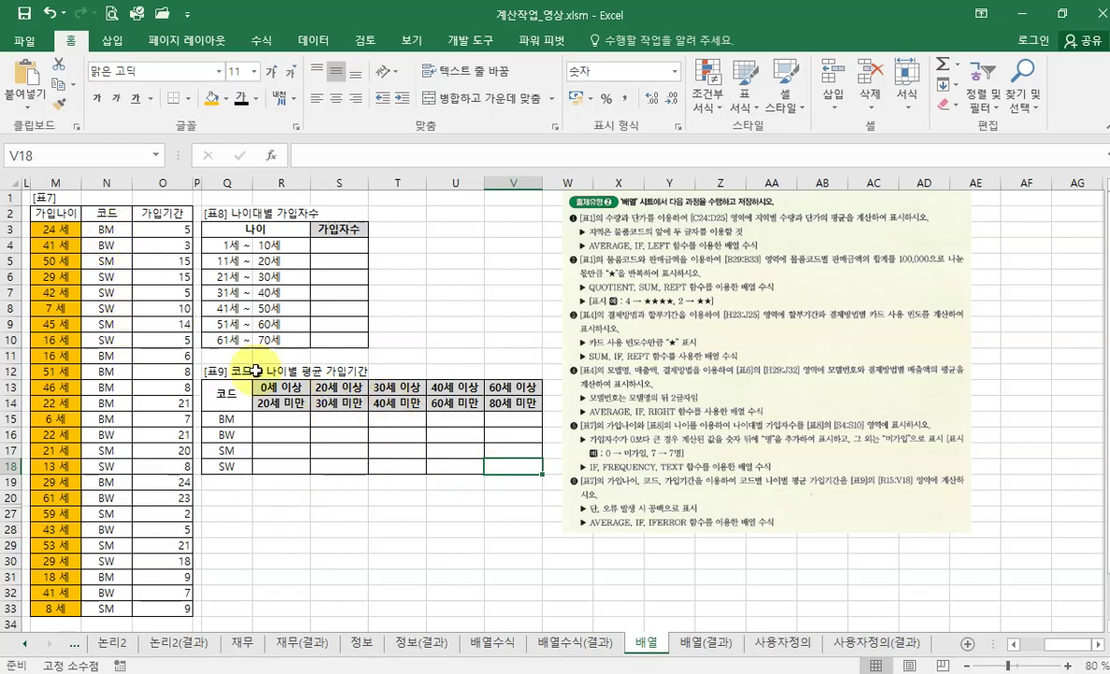
pyautogui.moveTo(283, 387); pyautogui.dragTo(513, 387)
pyautogui.click(212, 98)
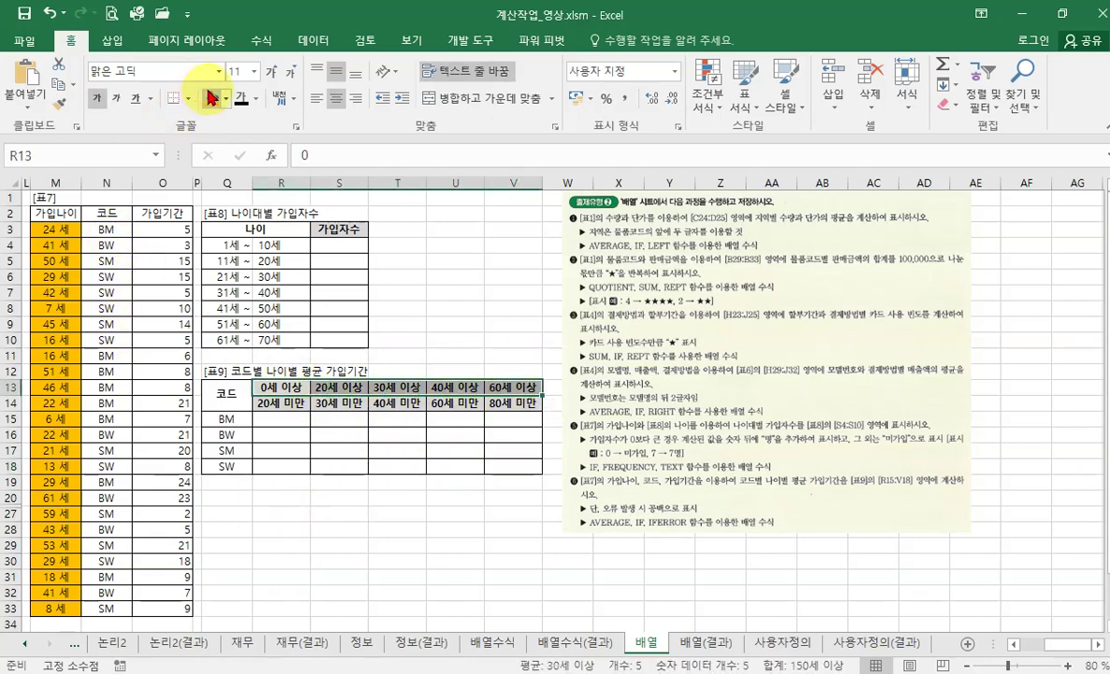
# Step: Fill the codes in N3:N33 of table 7 and the BM code in Q15 of table 9 with yellow
pyautogui.moveTo(106, 229); pyautogui.dragTo(109, 606)
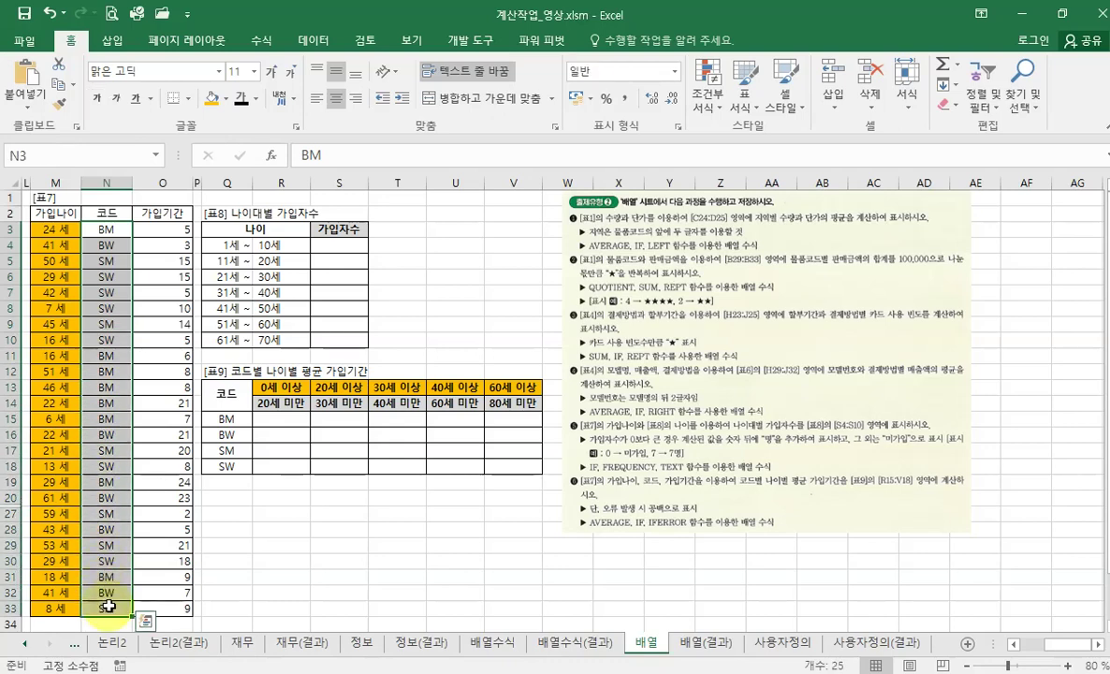
pyautogui.click(225, 99)
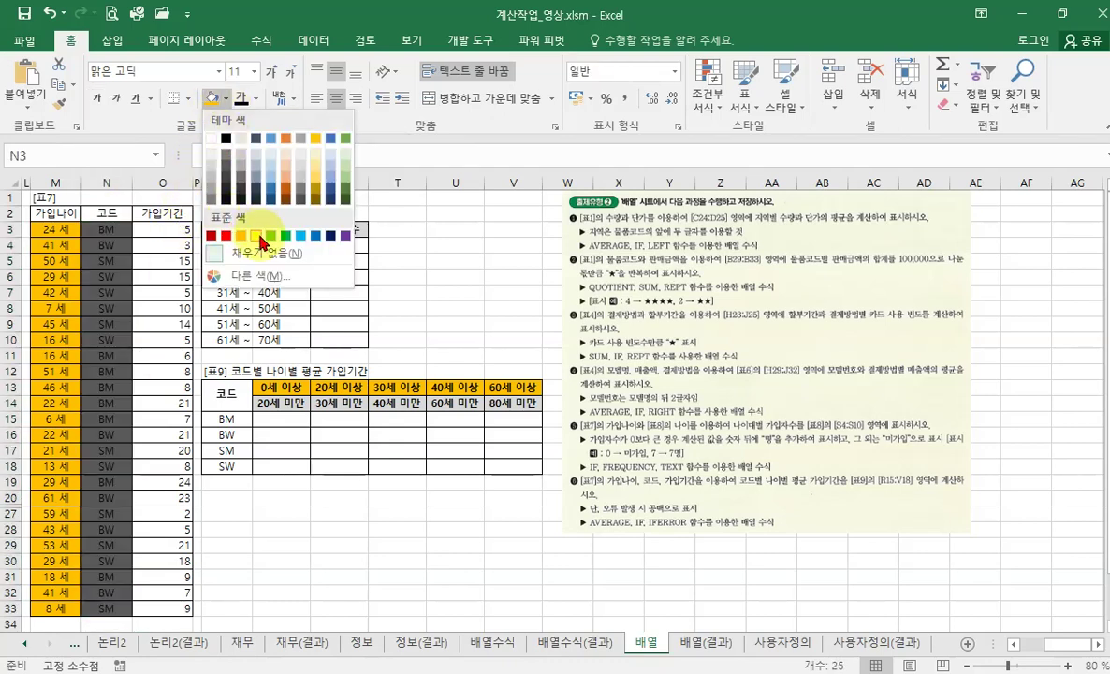
pyautogui.click(262, 242)
pyautogui.click(227, 421)
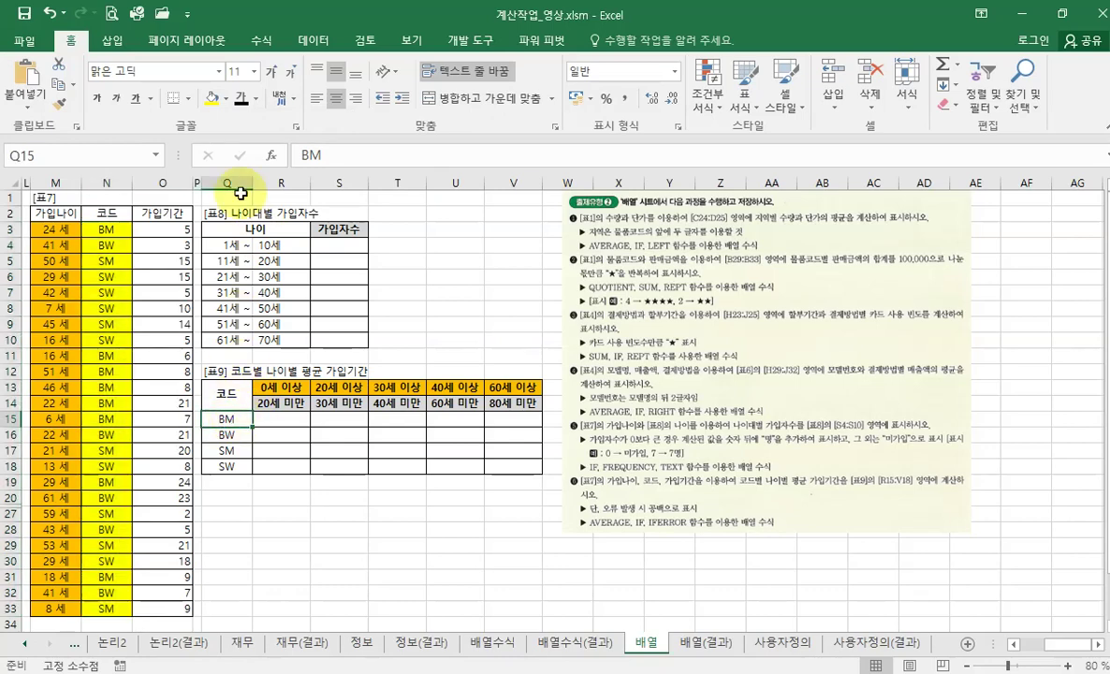
pyautogui.click(212, 98)
# Step: Fill the subscription periods in O3:O33 of table 7 and the result cell R15 of table 9 with light green
pyautogui.click(281, 421)
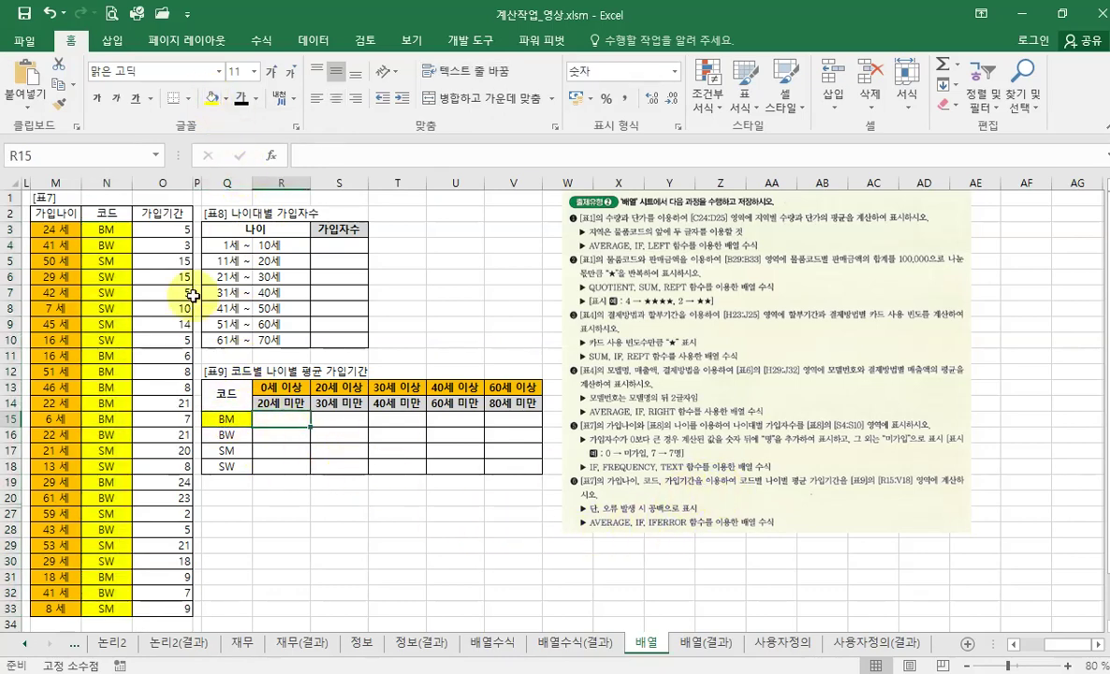
pyautogui.moveTo(168, 231); pyautogui.dragTo(169, 610)
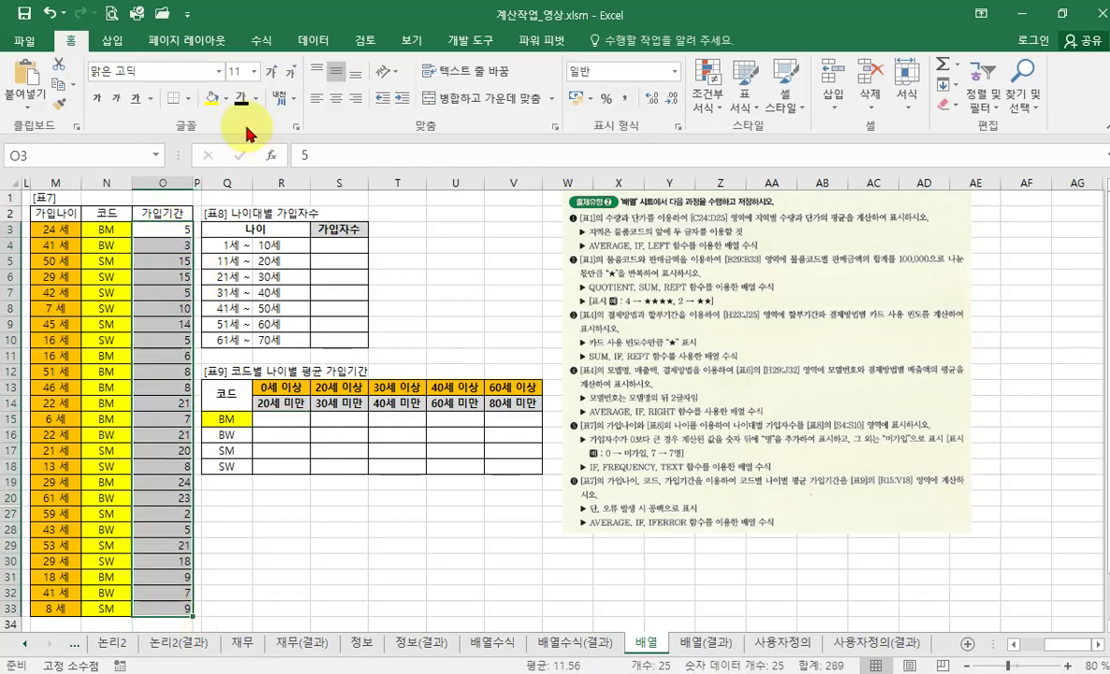
pyautogui.click(224, 97)
pyautogui.click(254, 221)
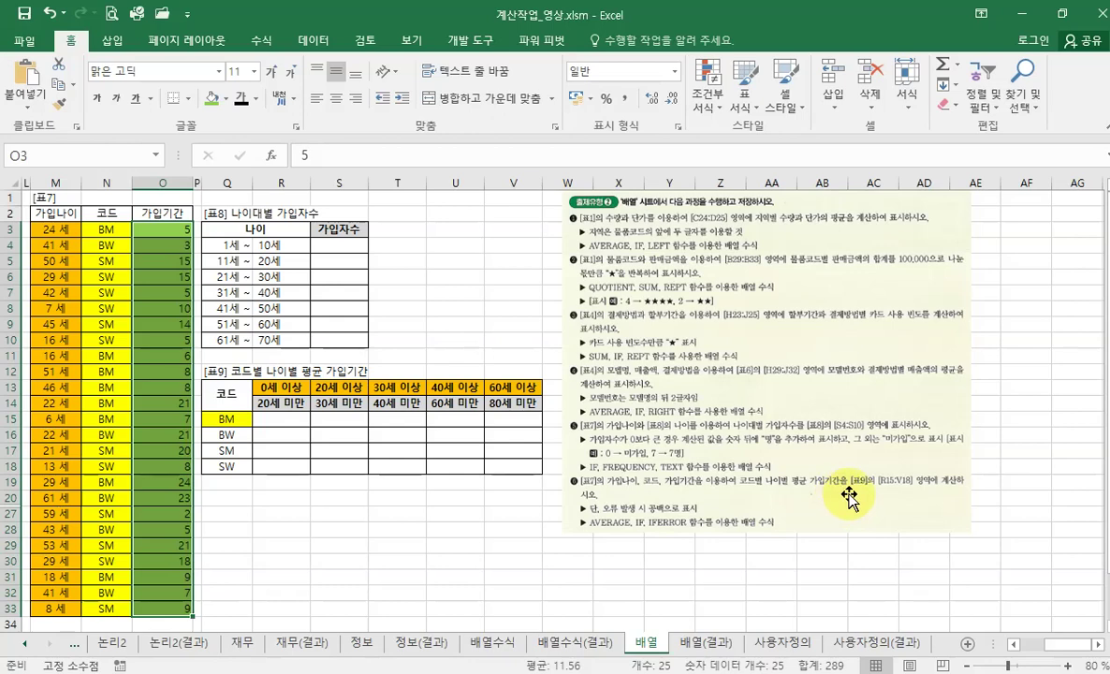
pyautogui.click(281, 419)
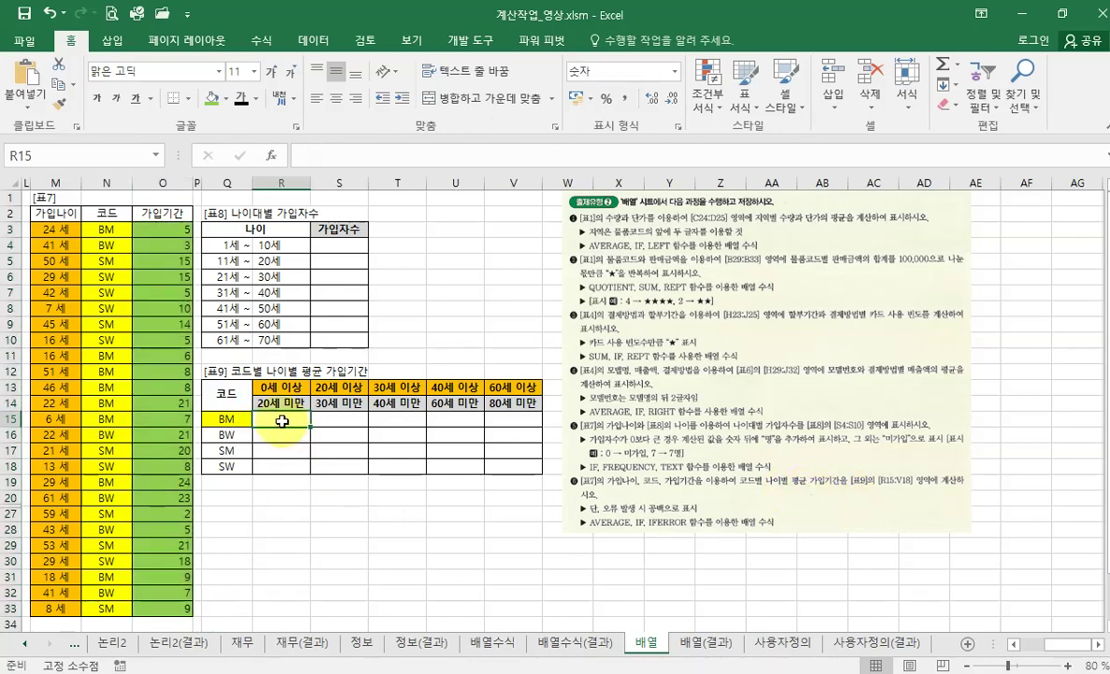
pyautogui.click(213, 97)
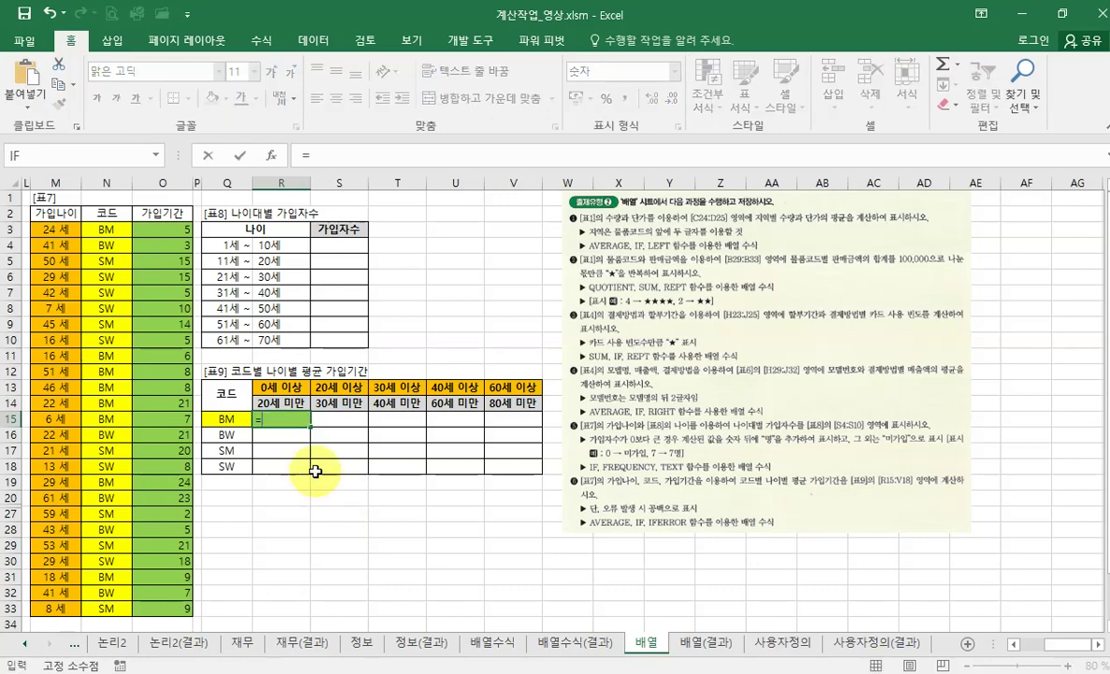
pyautogui.doubleClick(290, 419)
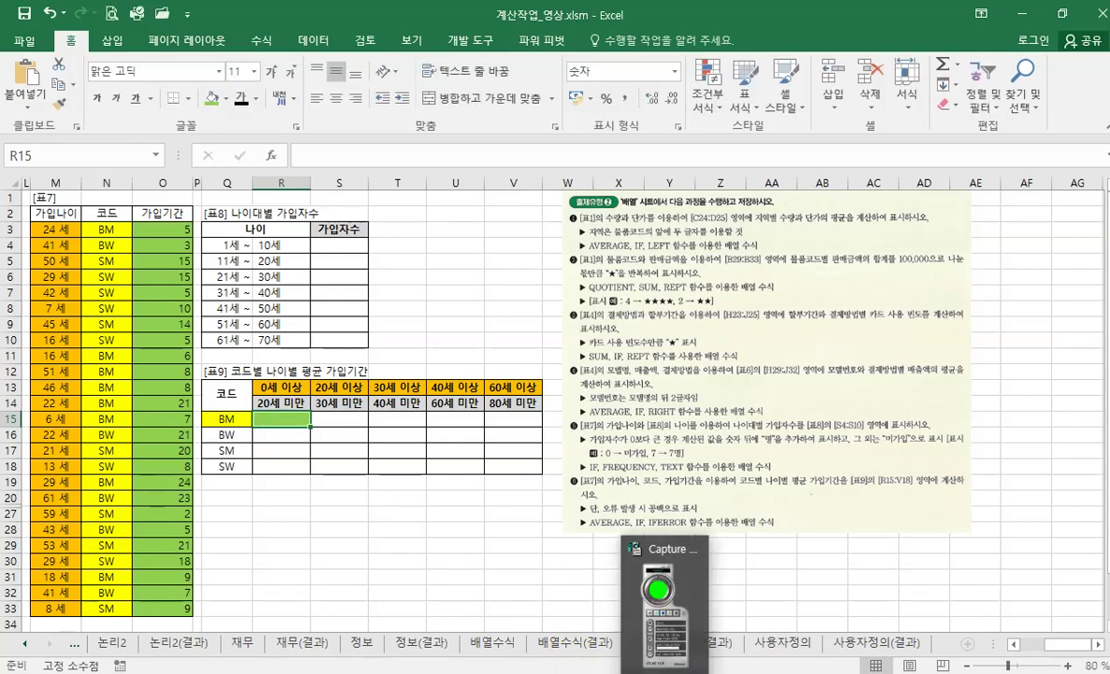
pyautogui.click(666, 673)
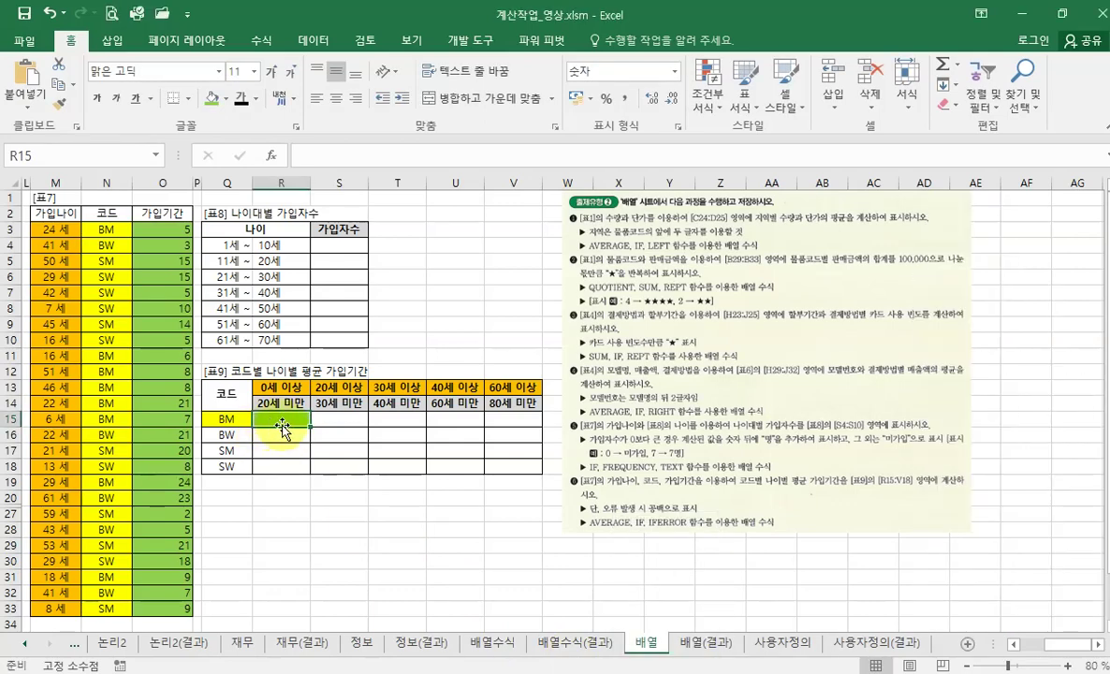
pyautogui.click(515, 360)
pyautogui.click(667, 673)
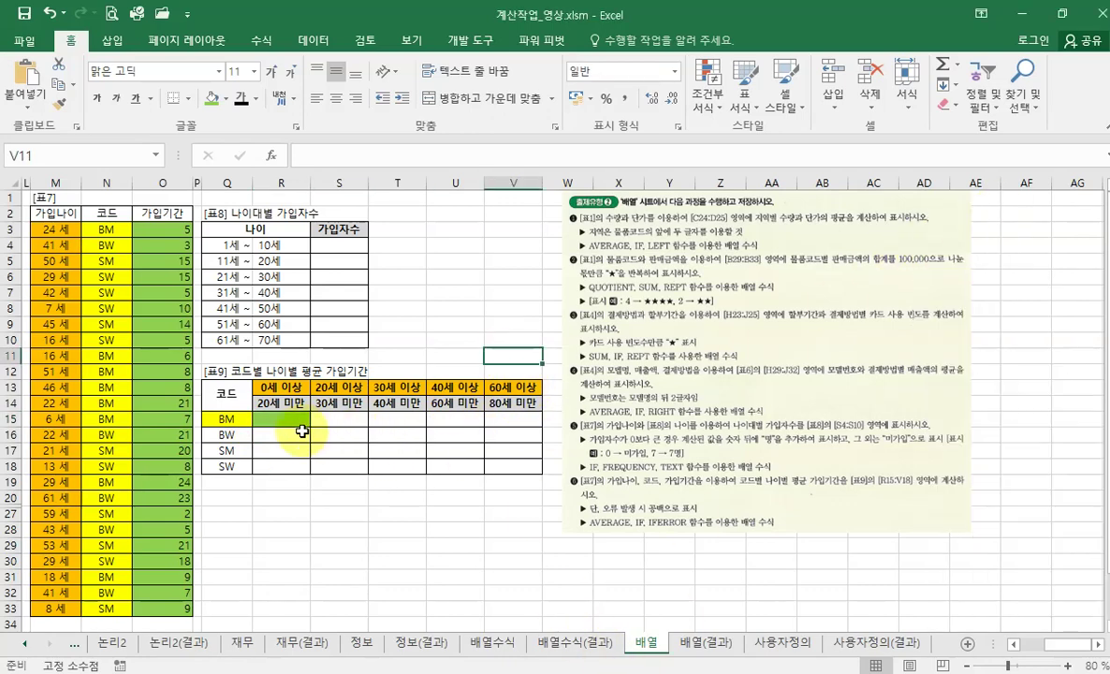
pyautogui.click(281, 419)
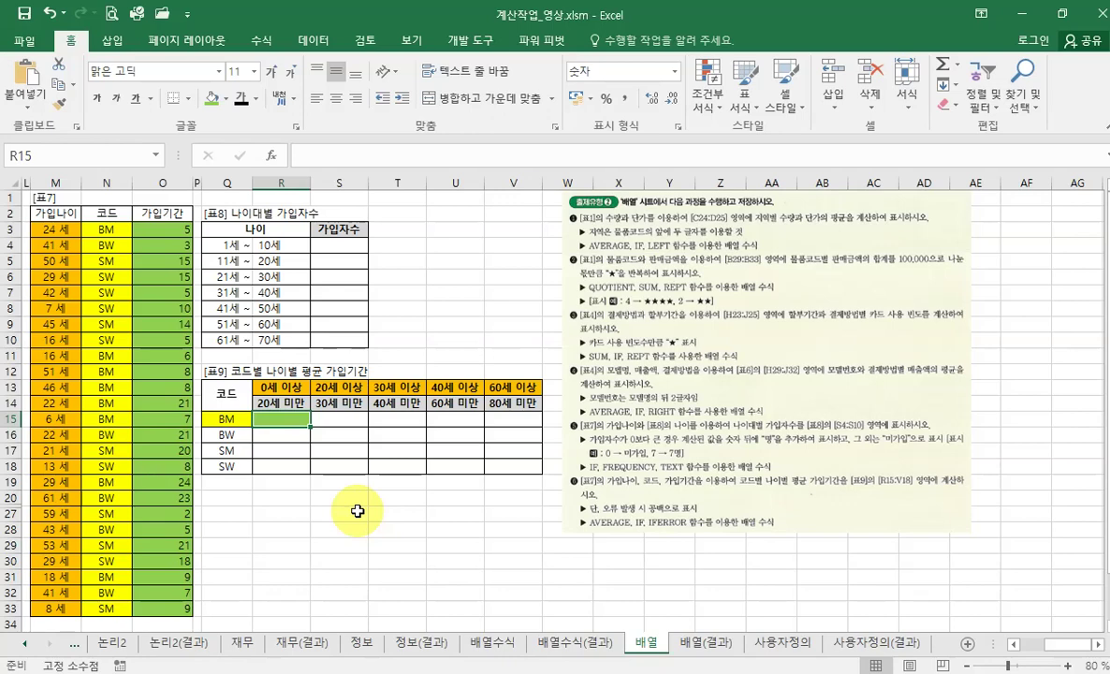
pyautogui.write('=')
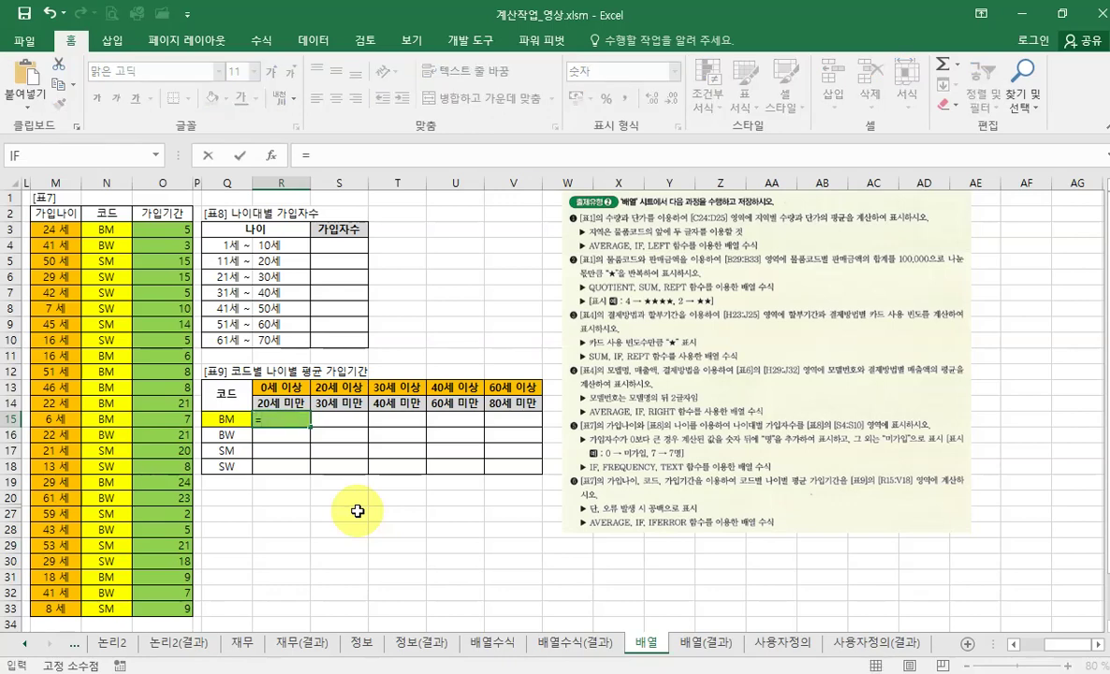
pyautogui.write('i')
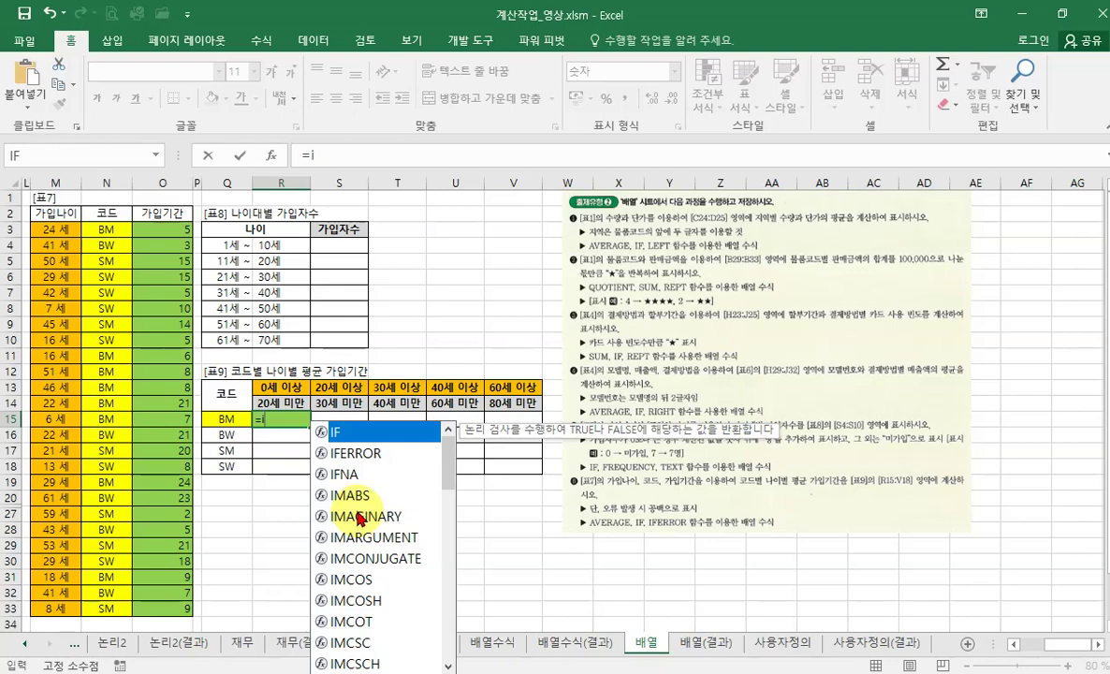
pyautogui.press('Down')
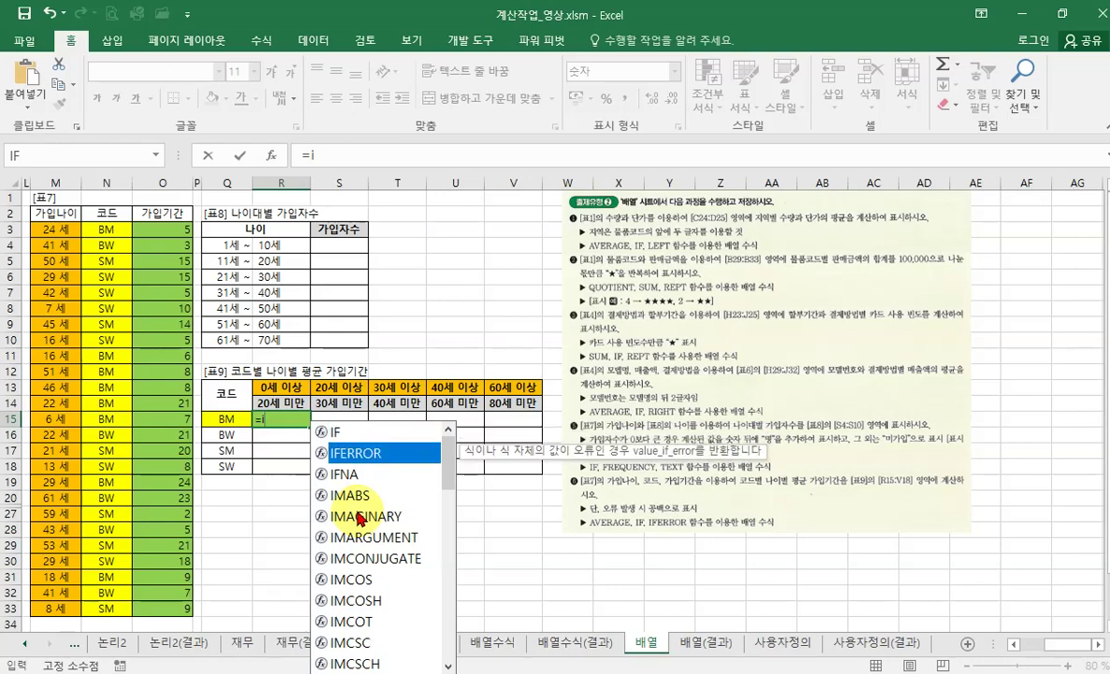
pyautogui.press('Escape')
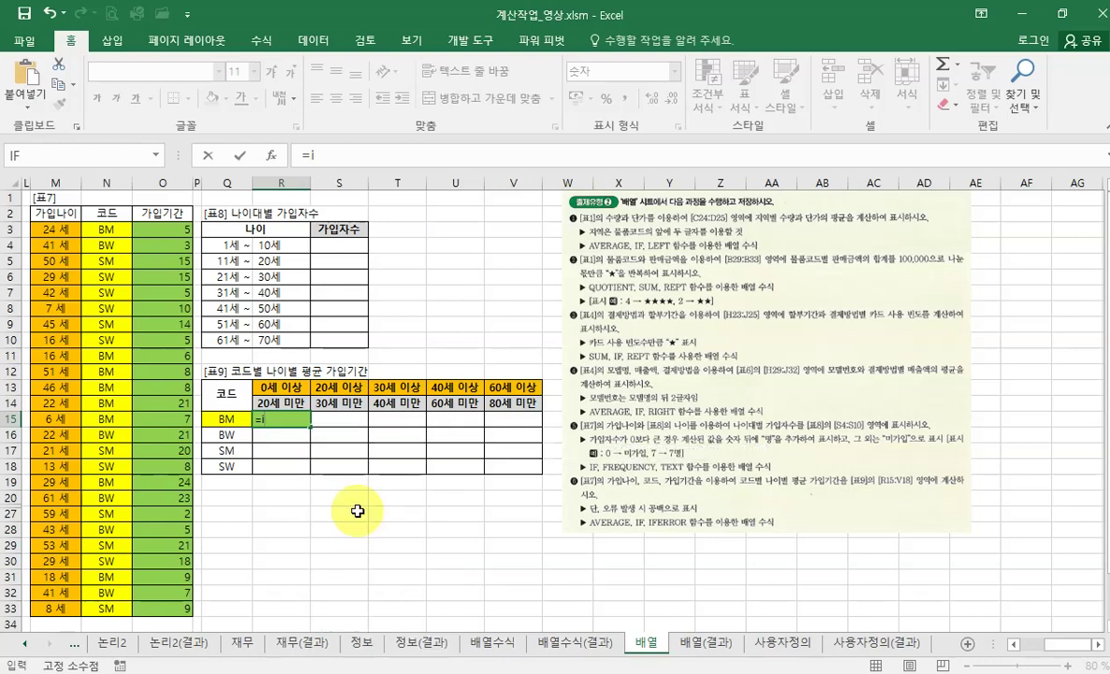
pyautogui.press('Escape')
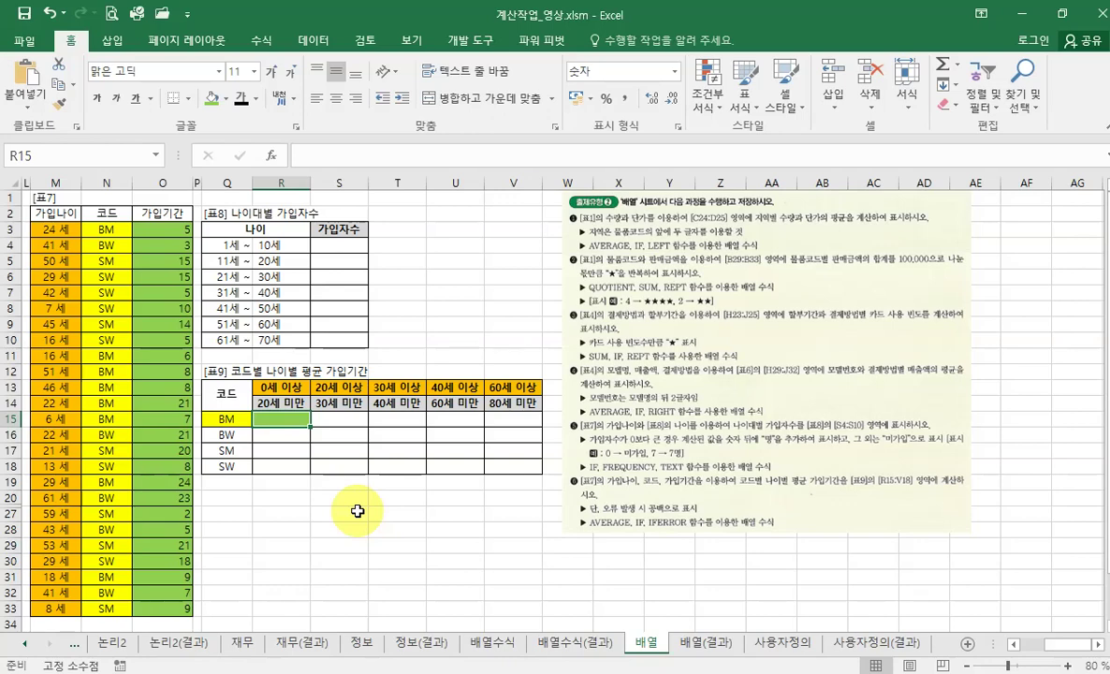
# Step: Start an AVERAGE formula in R15 with a nested IF, and show the IF function's arguments clear of table 9
pyautogui.write('=av')
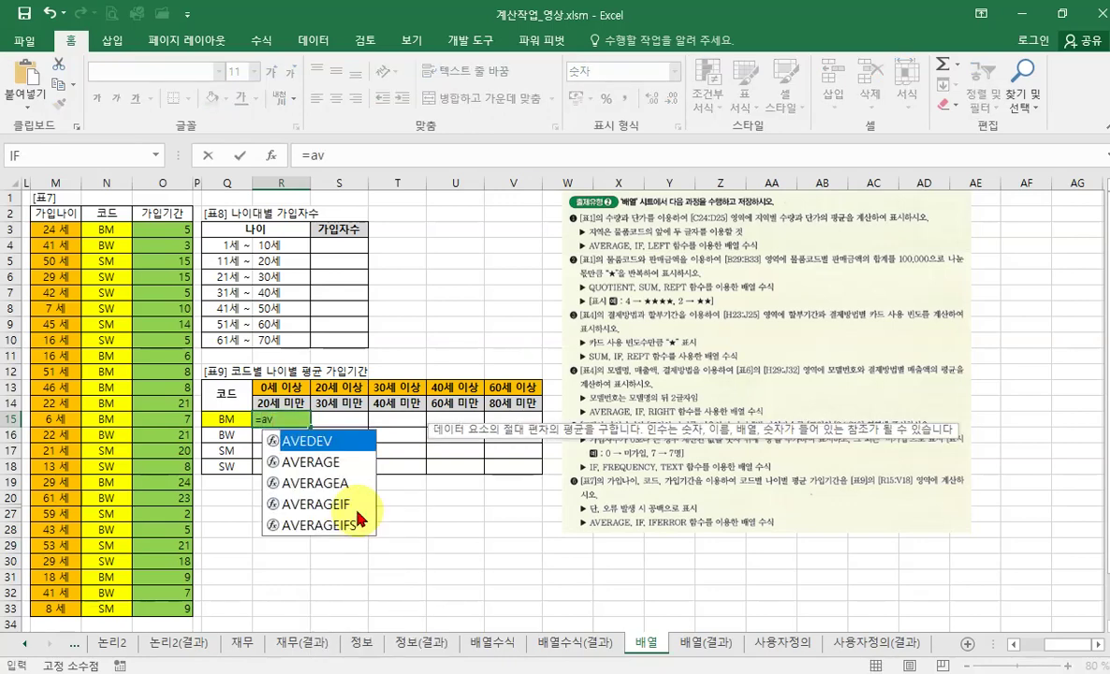
pyautogui.doubleClick(277, 461)
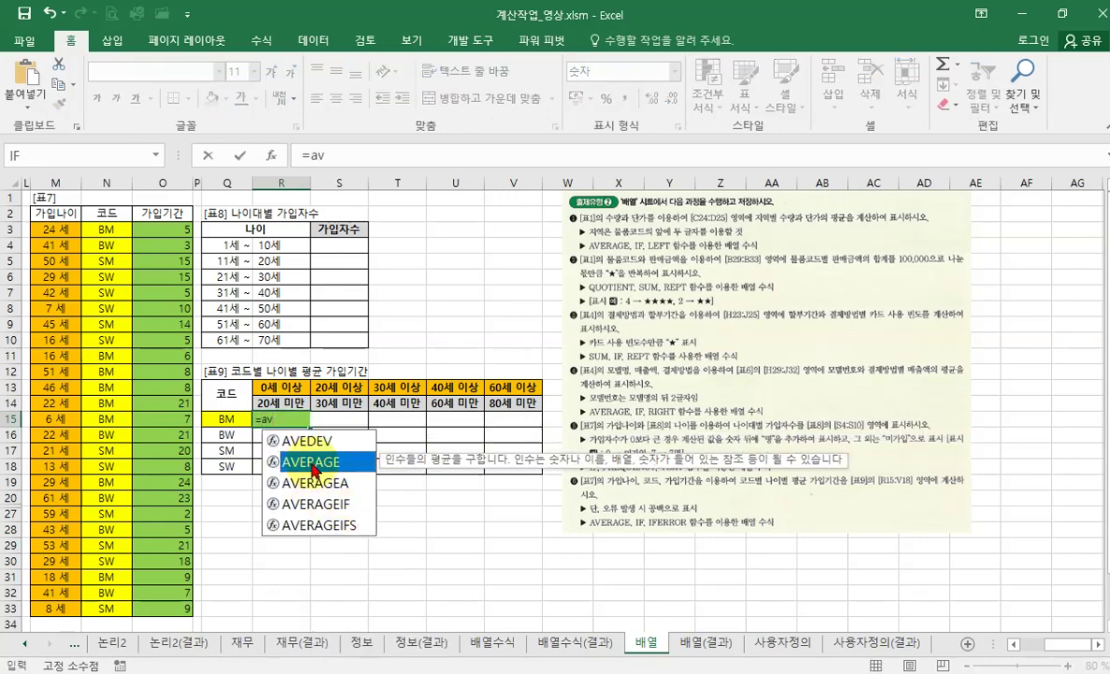
pyautogui.click(271, 158)
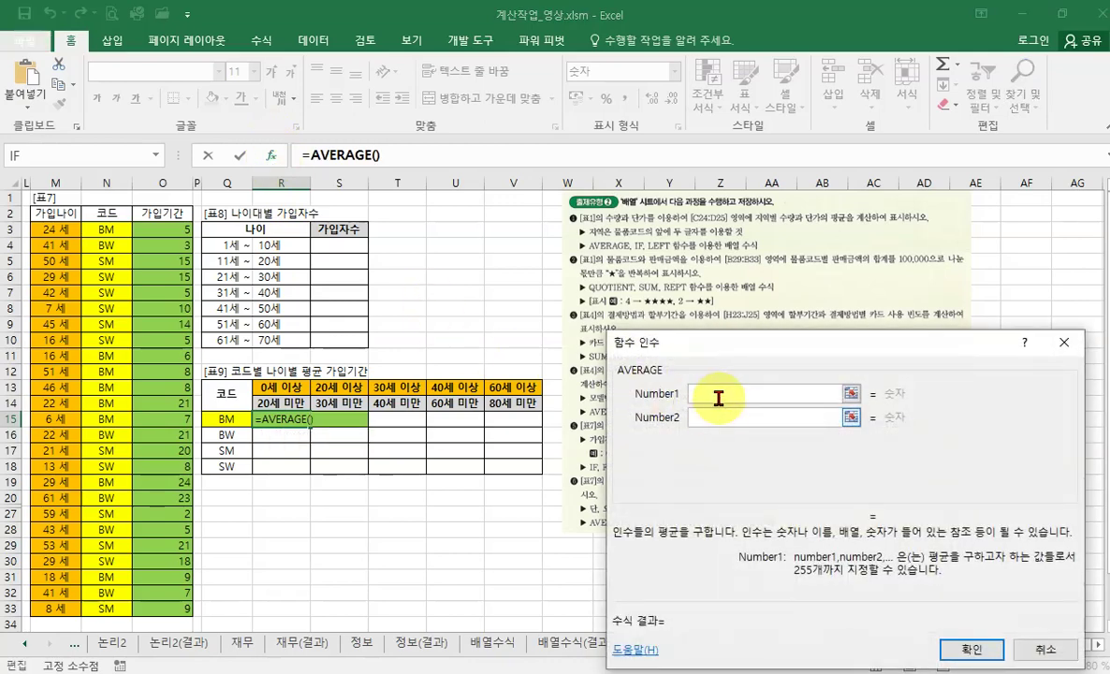
pyautogui.write('if(')
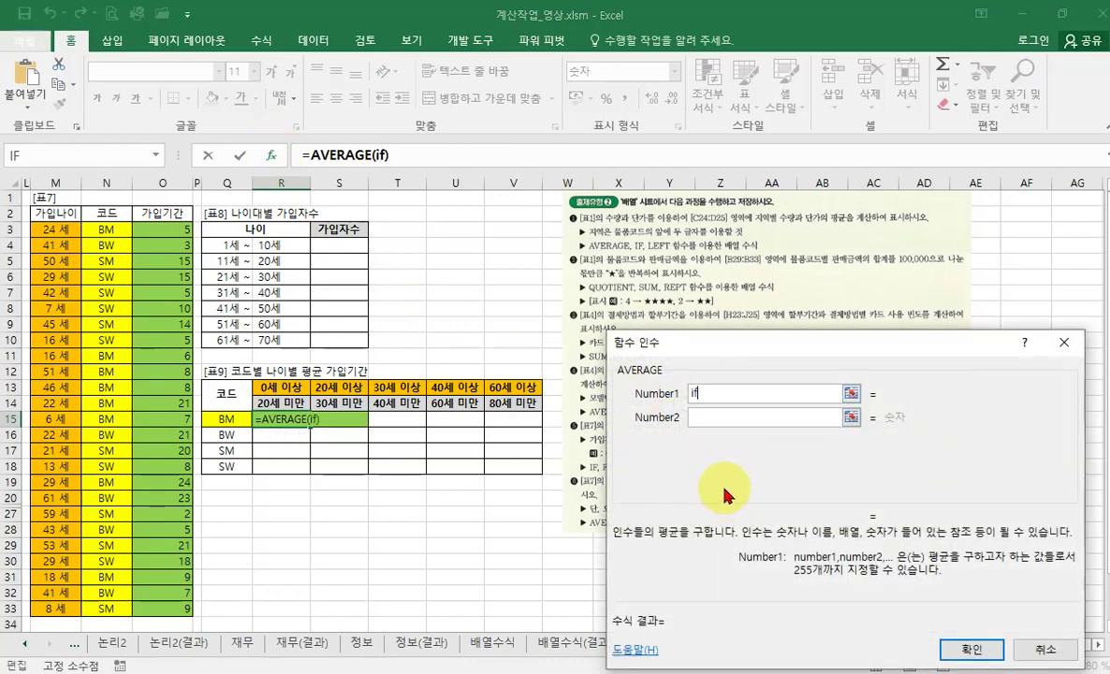
pyautogui.click(377, 155)
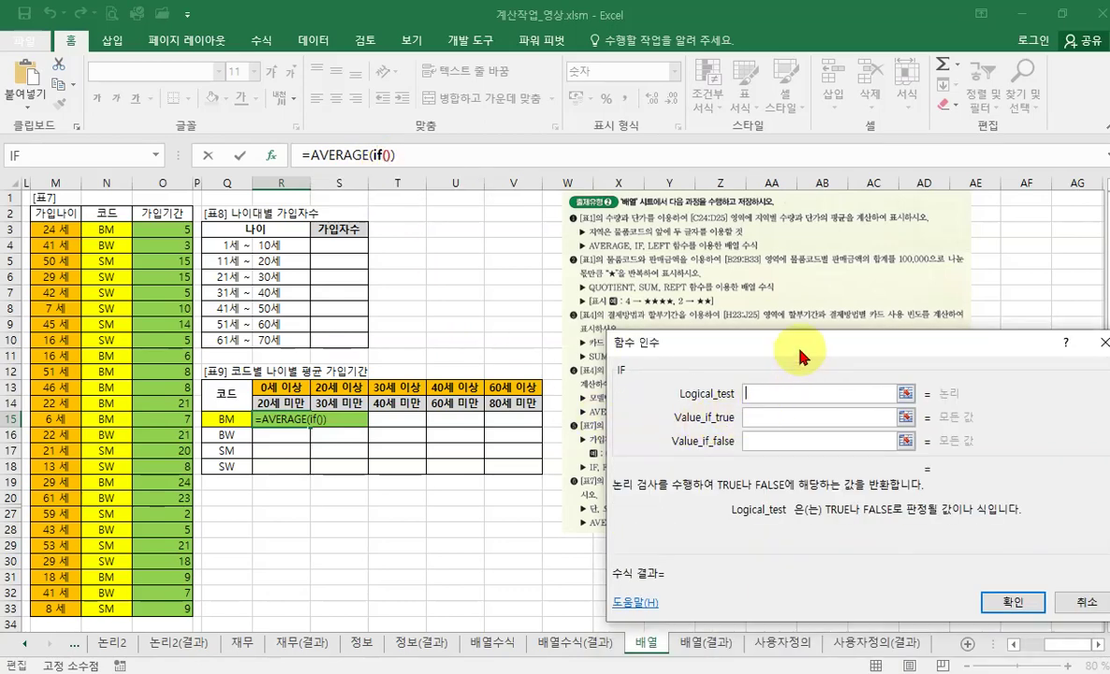
pyautogui.moveTo(808, 339); pyautogui.dragTo(756, 312)
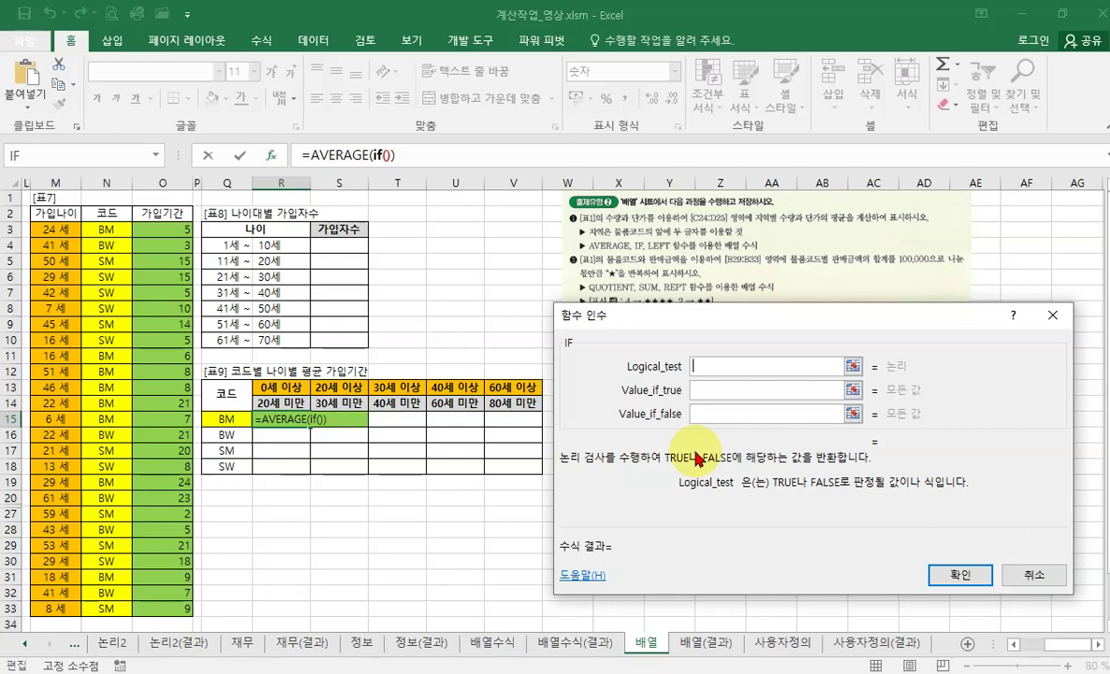
# Step: Set the IF's logical test to the three-condition skeleton ()*()*() and its value if true to the absolute range $O$3:$O$33
pyautogui.write('()*(')
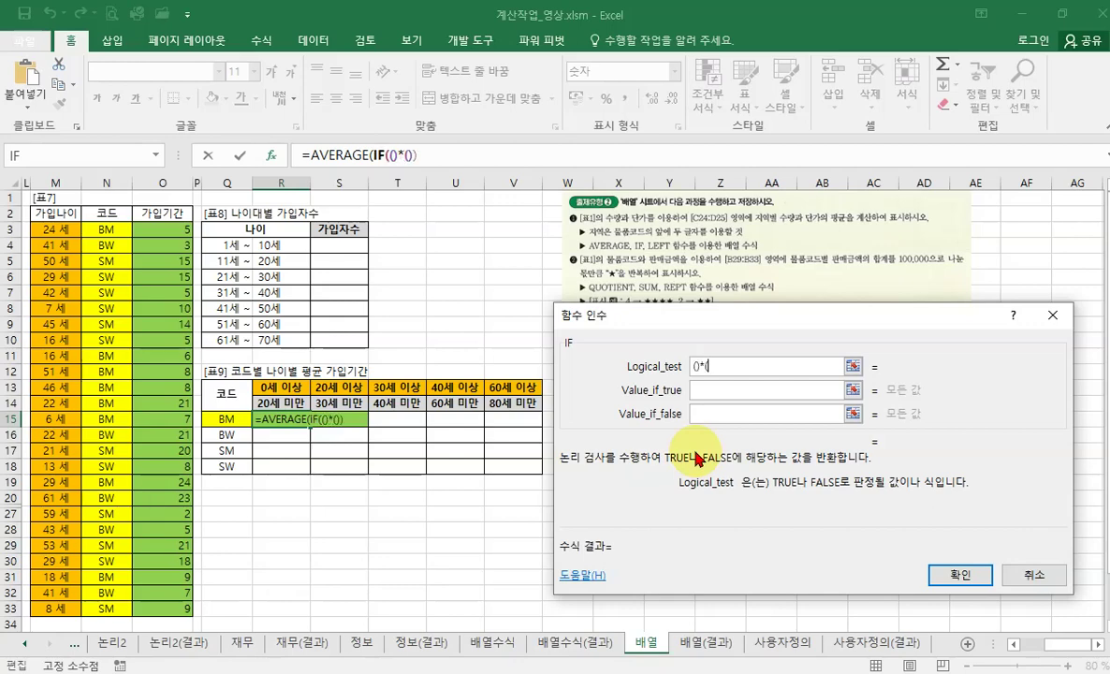
pyautogui.write(')*()')
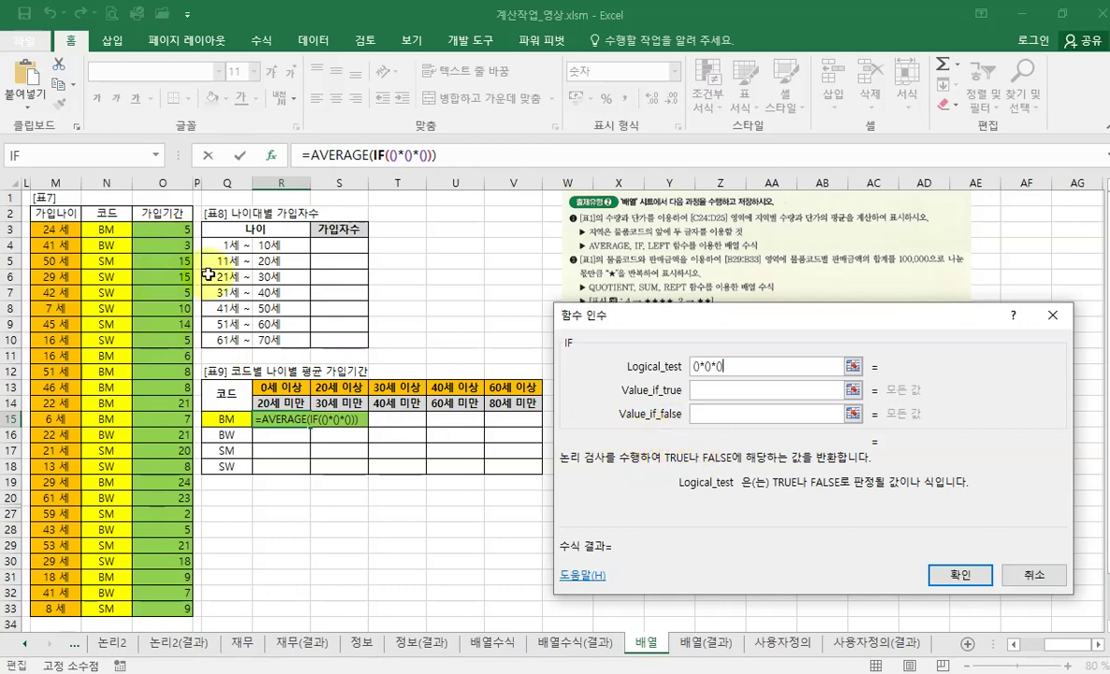
pyautogui.click(701, 390)
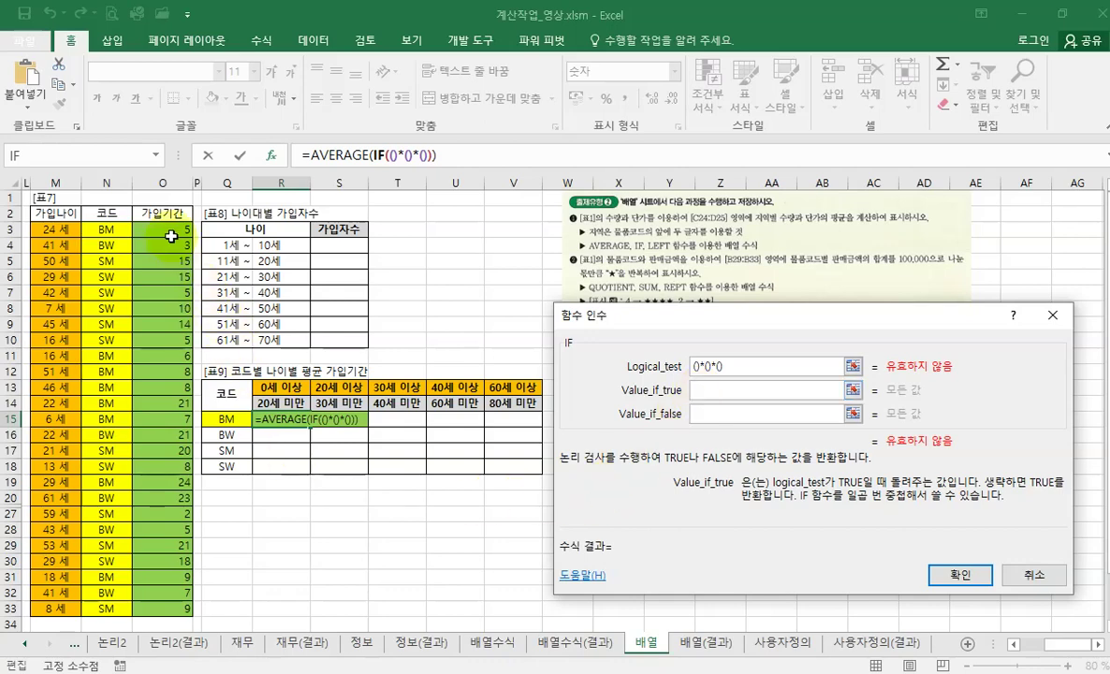
pyautogui.moveTo(161, 227); pyautogui.dragTo(179, 607)
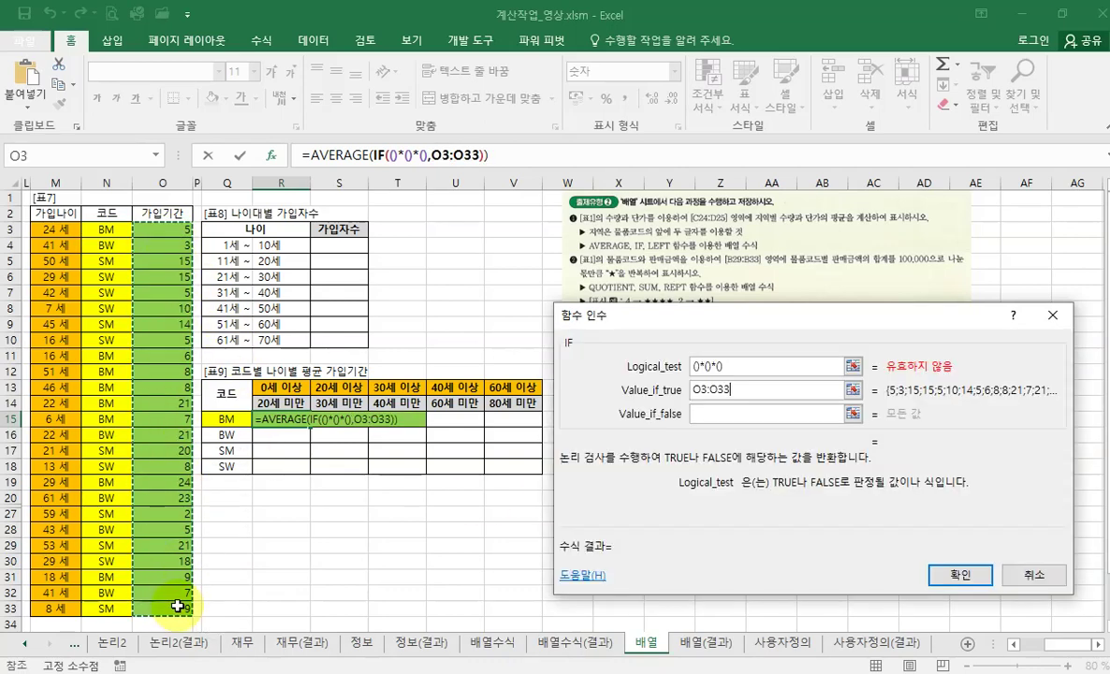
pyautogui.press('F4')
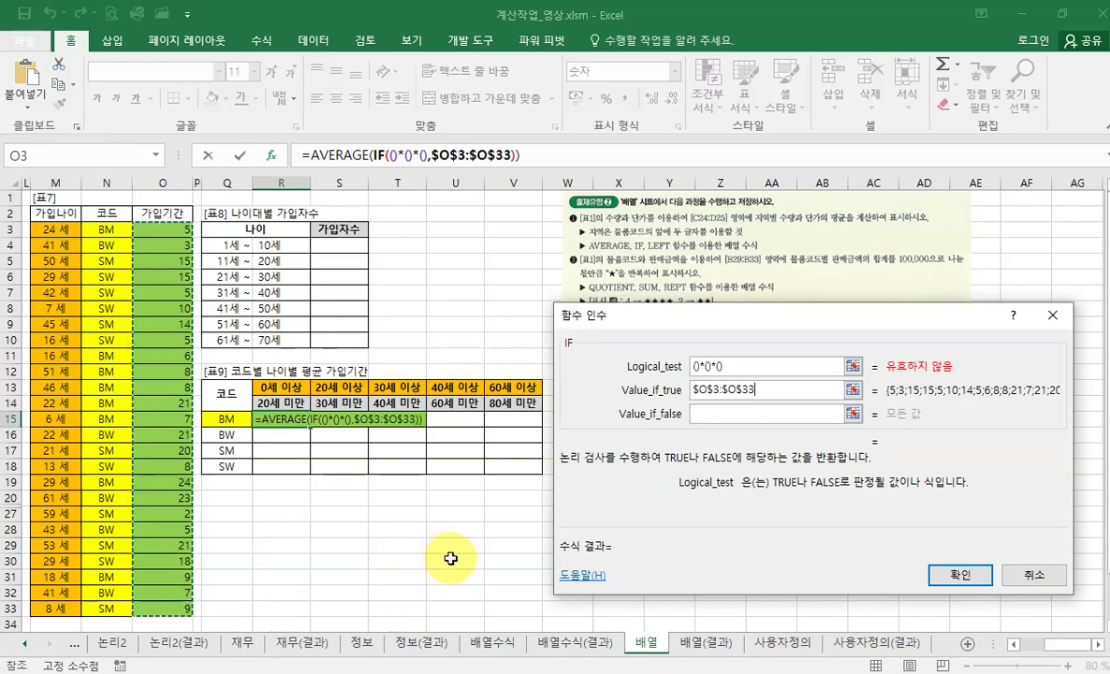
# Step: Fill in the logical test's first condition as $N$3:$N$33=$Q15, matching table 7's codes to table 9's code with only the column locked
pyautogui.click(697, 366)
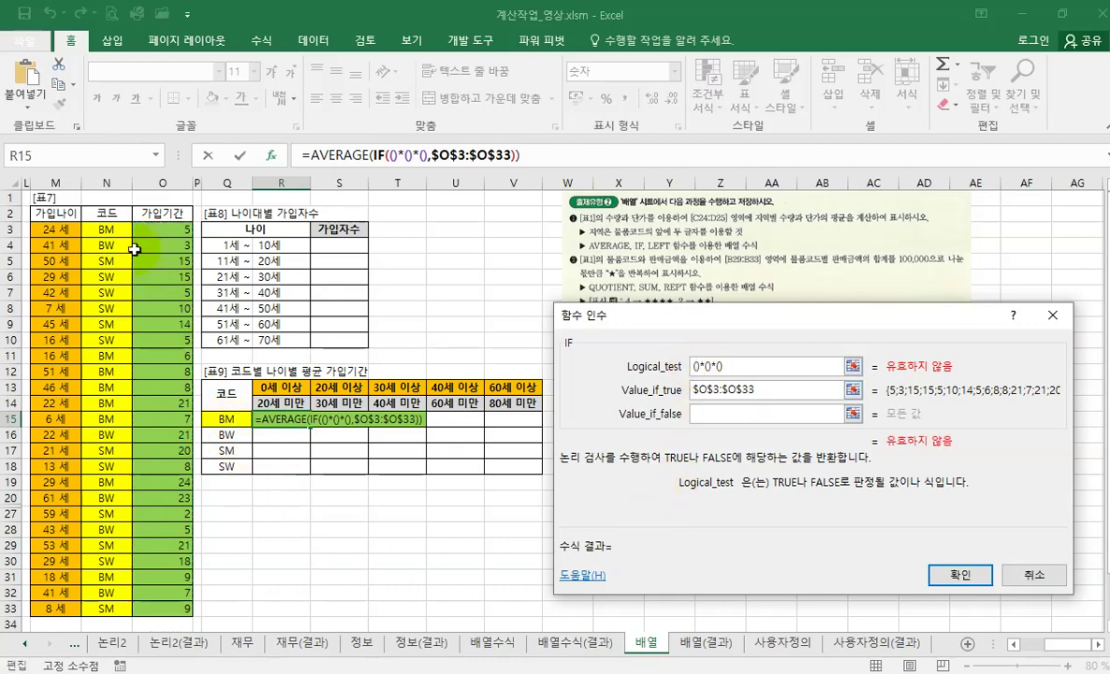
pyautogui.moveTo(106, 230); pyautogui.dragTo(112, 604)
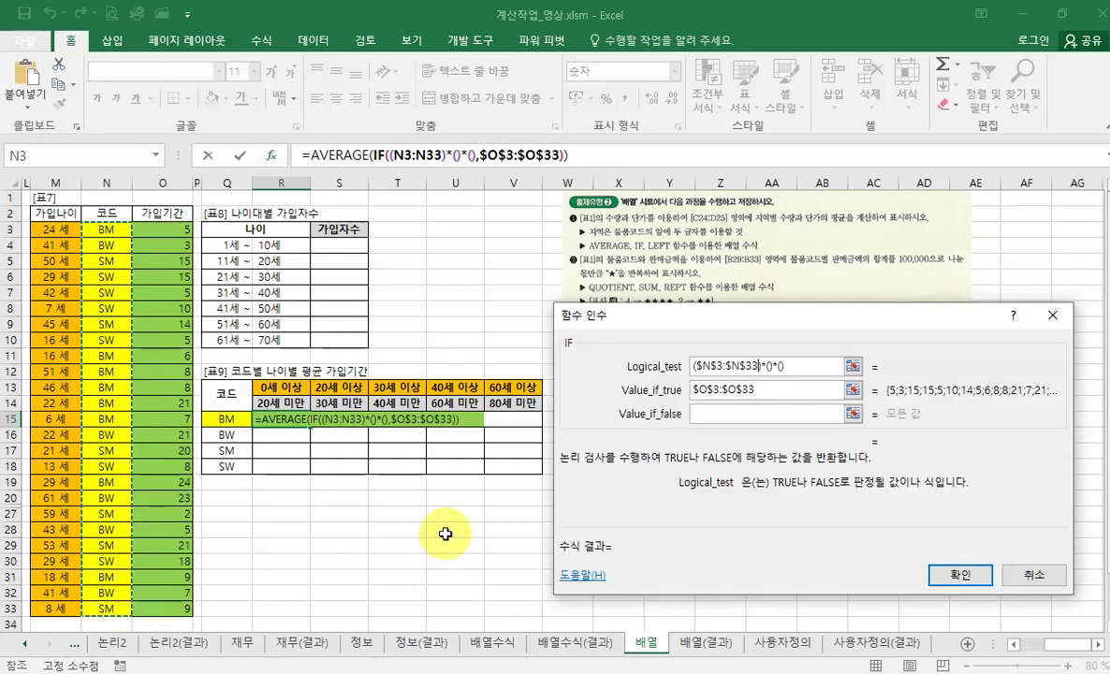
pyautogui.press('F4')
pyautogui.write('=')
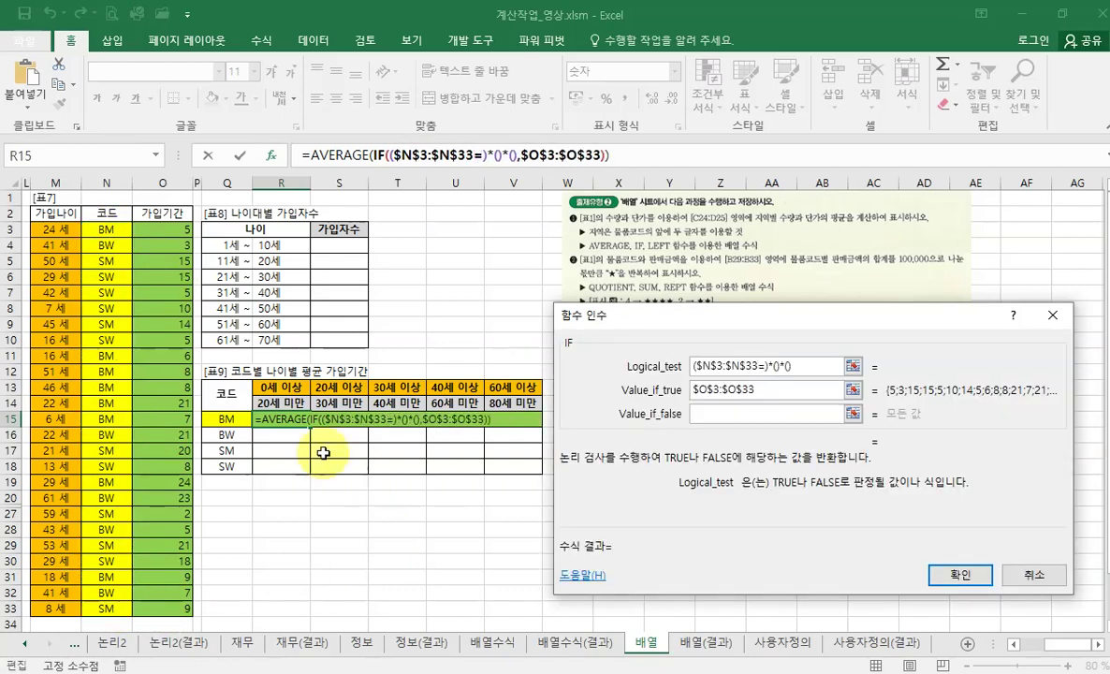
pyautogui.click(227, 420)
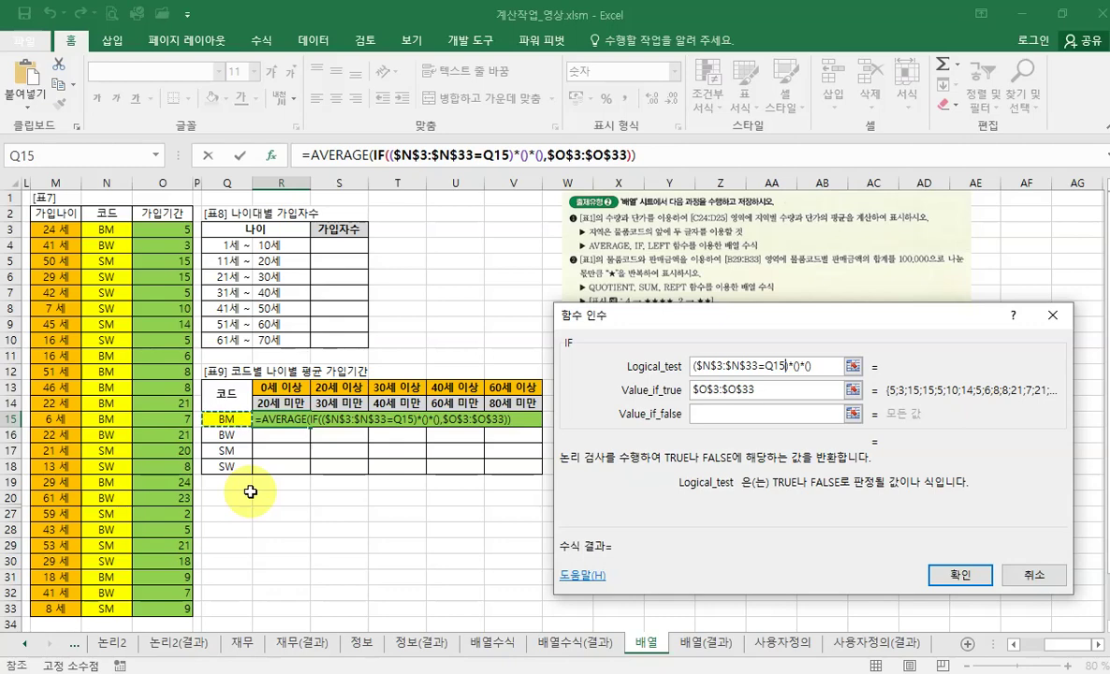
pyautogui.press('F4')
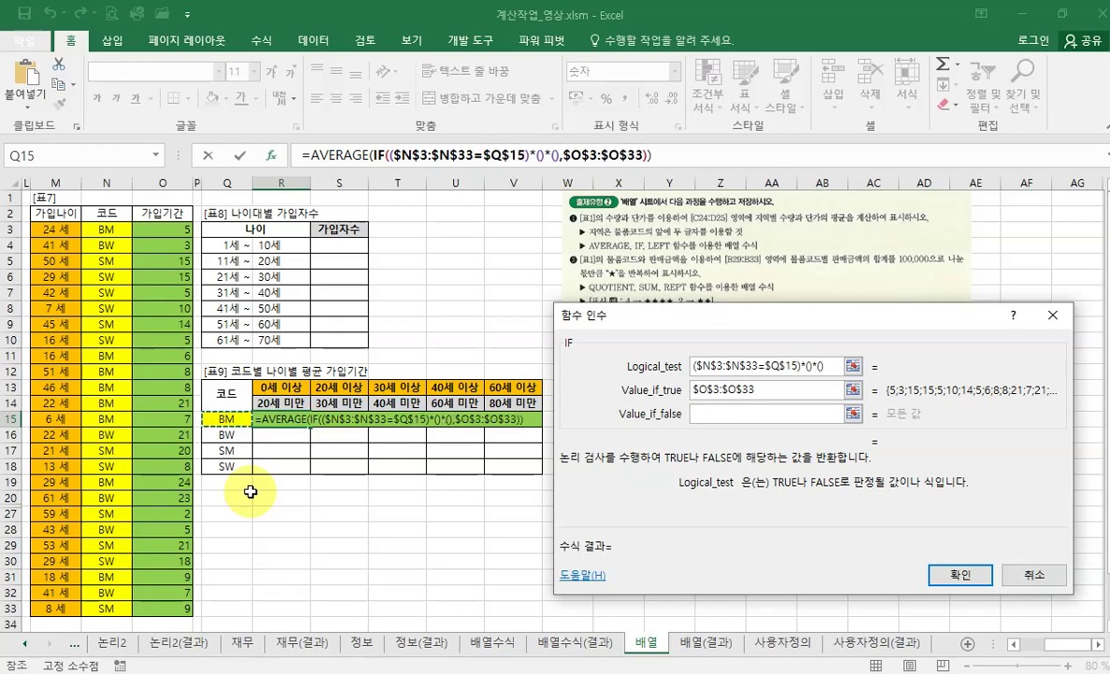
pyautogui.press('F4')
pyautogui.press('F4')
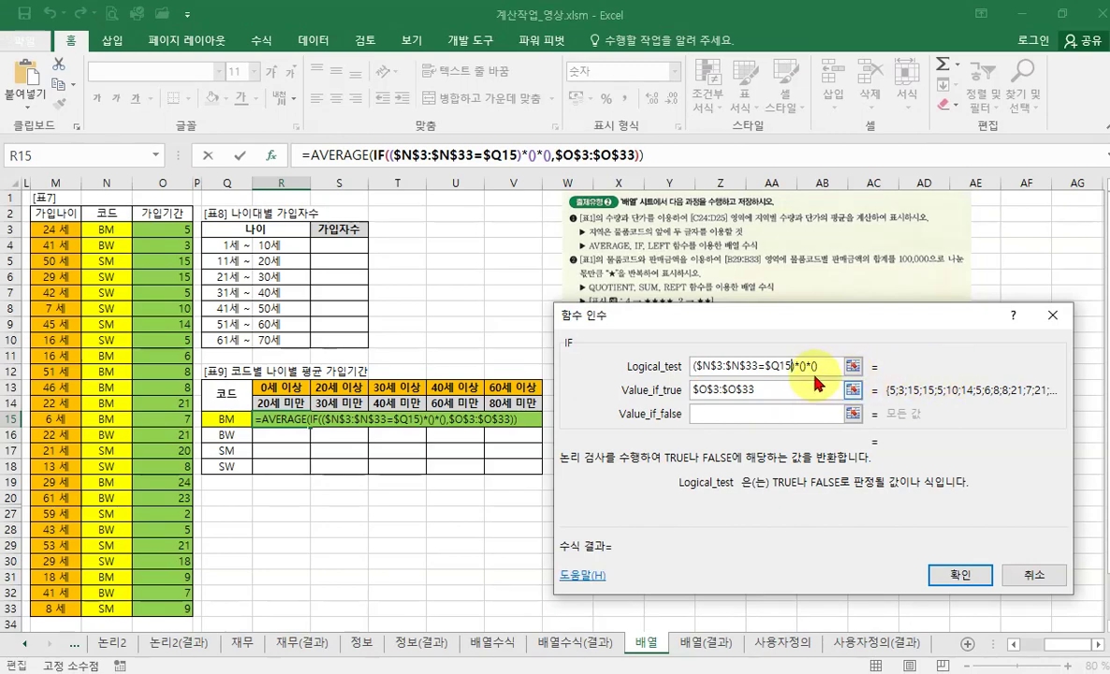
# Step: Fill in the logical test's second condition as $M$3:$M$33>=R13, comparing the subscriber ages with table 9's lower age limit
pyautogui.click(803, 366)
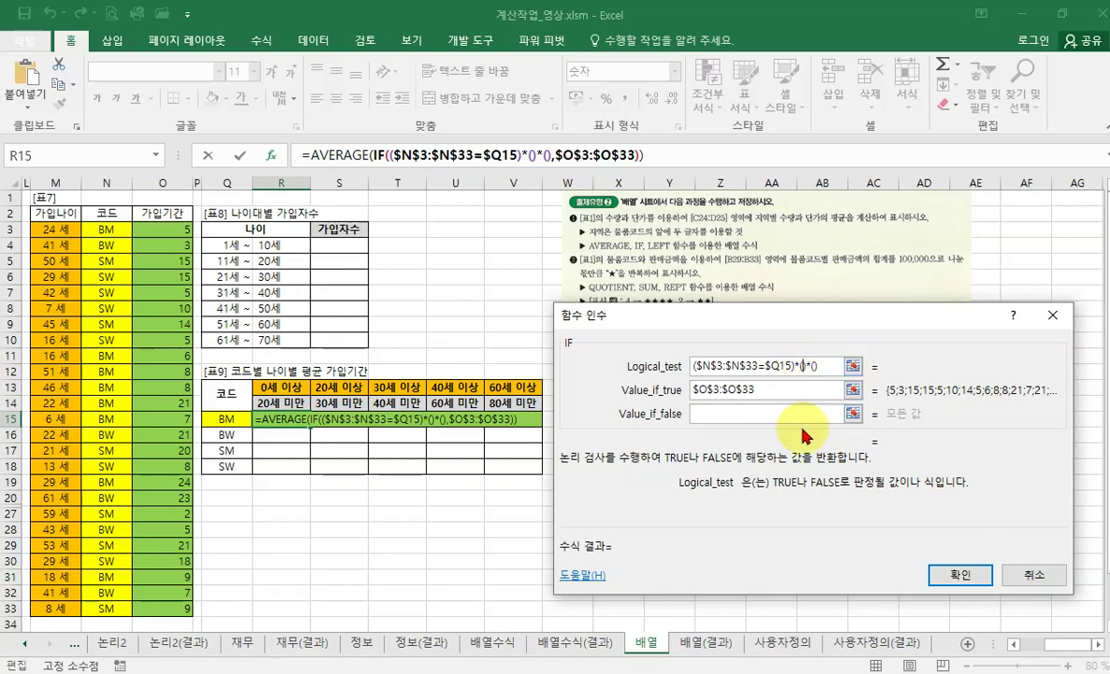
pyautogui.moveTo(58, 229); pyautogui.dragTo(60, 607)
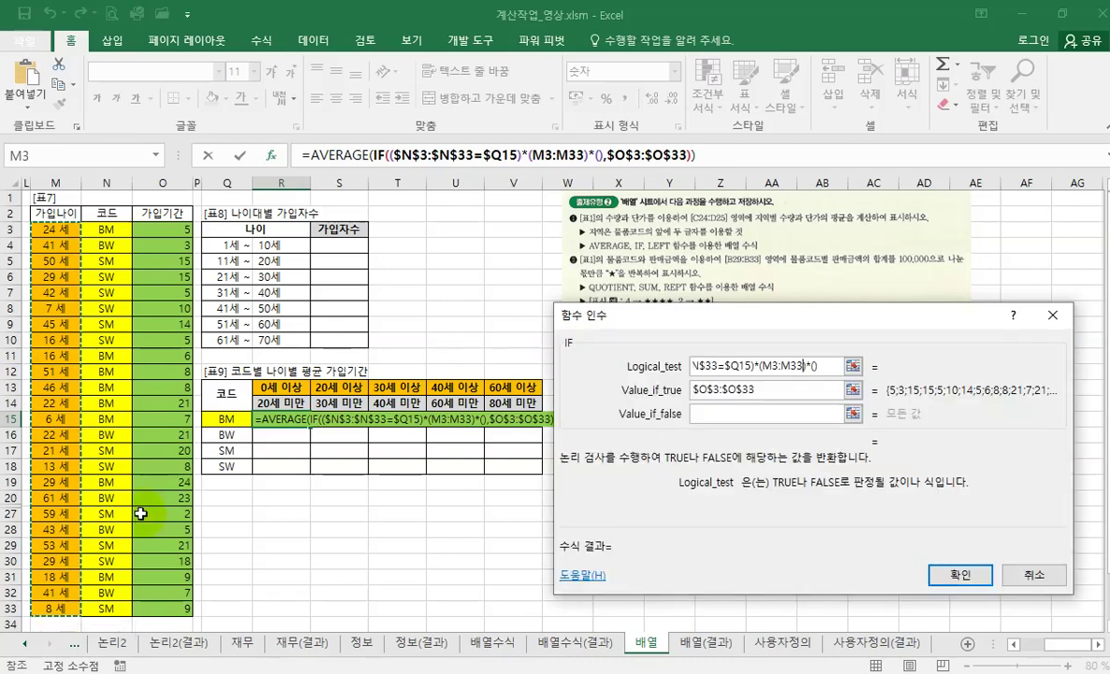
pyautogui.press('F4')
pyautogui.write('=')
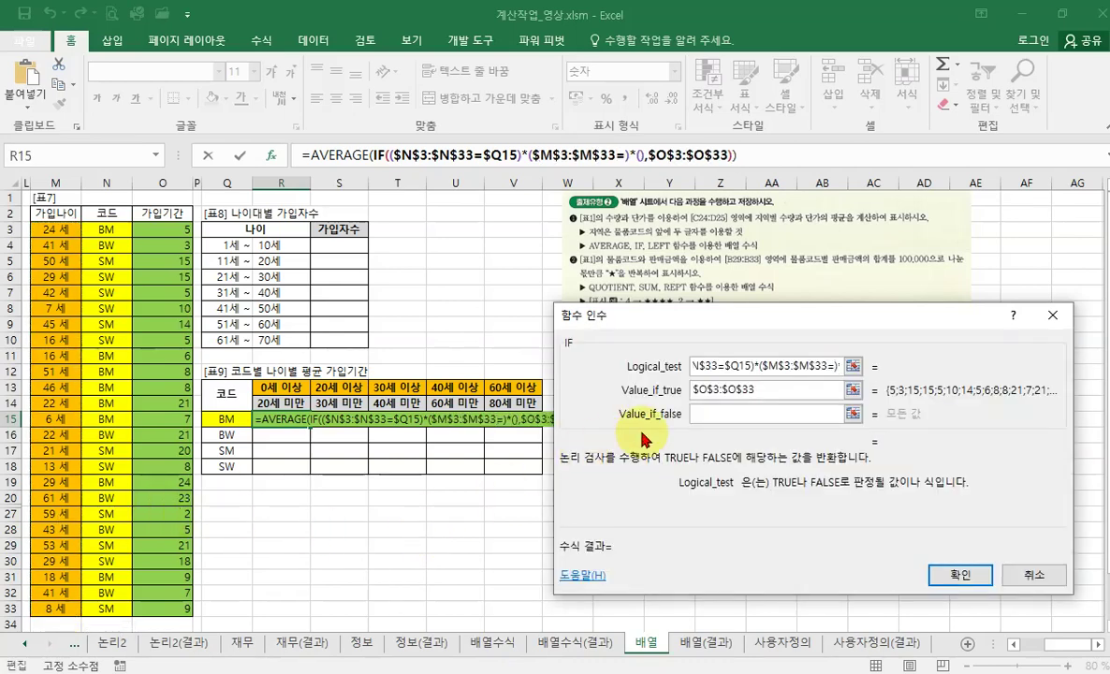
pyautogui.press('BackSpace')
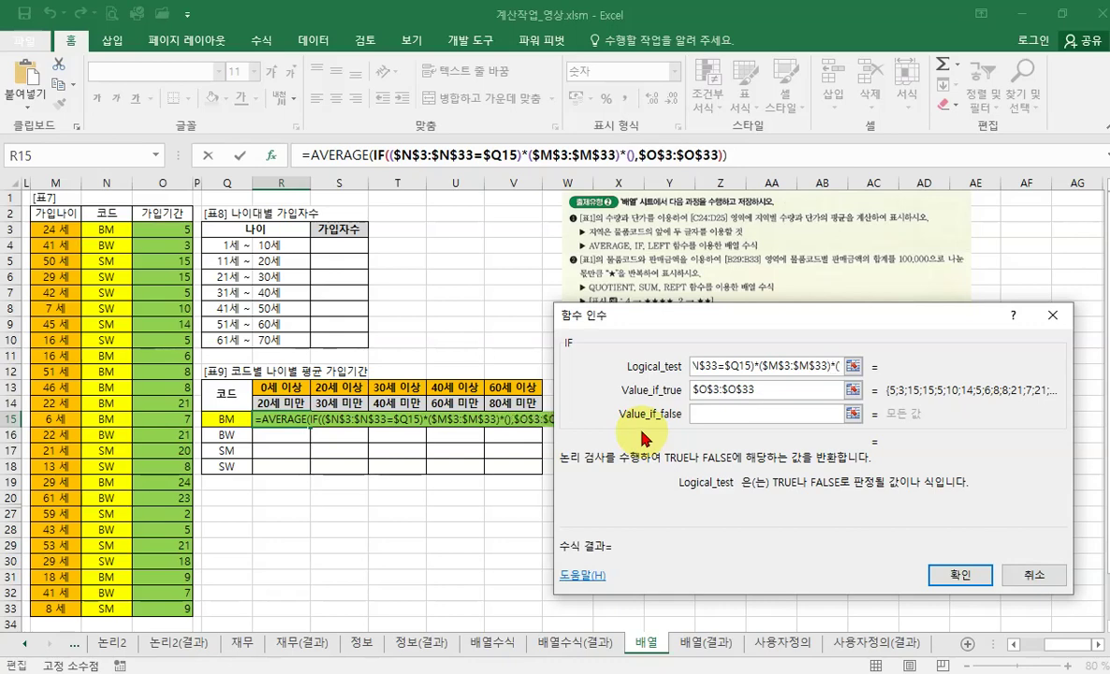
pyautogui.write('>=')
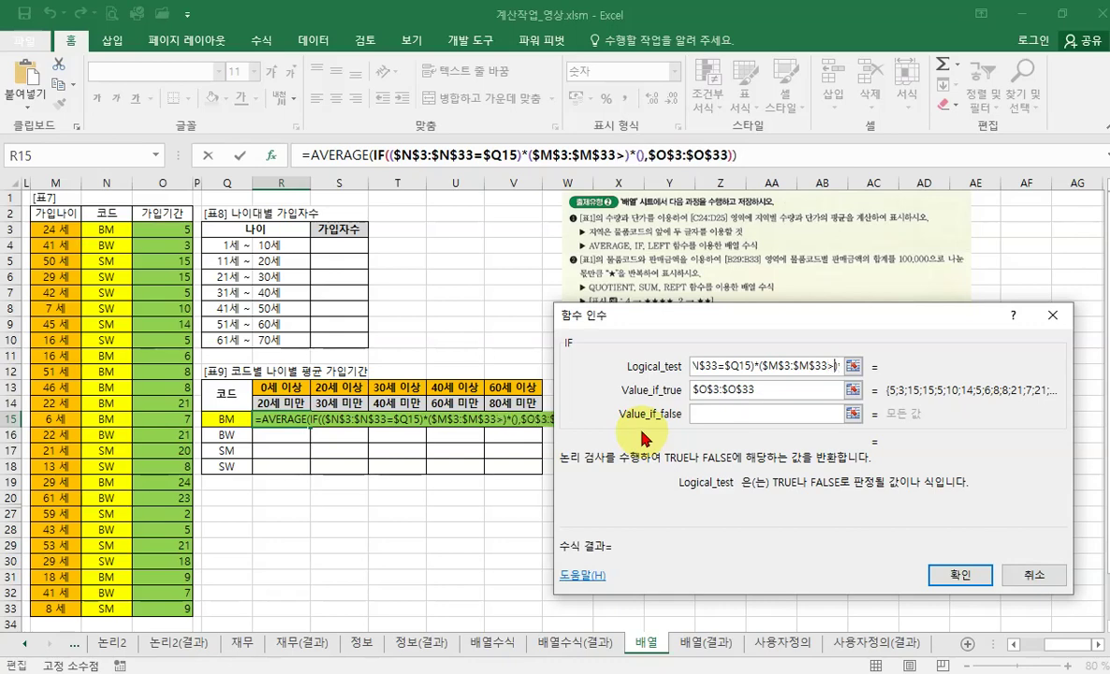
pyautogui.click(294, 387)
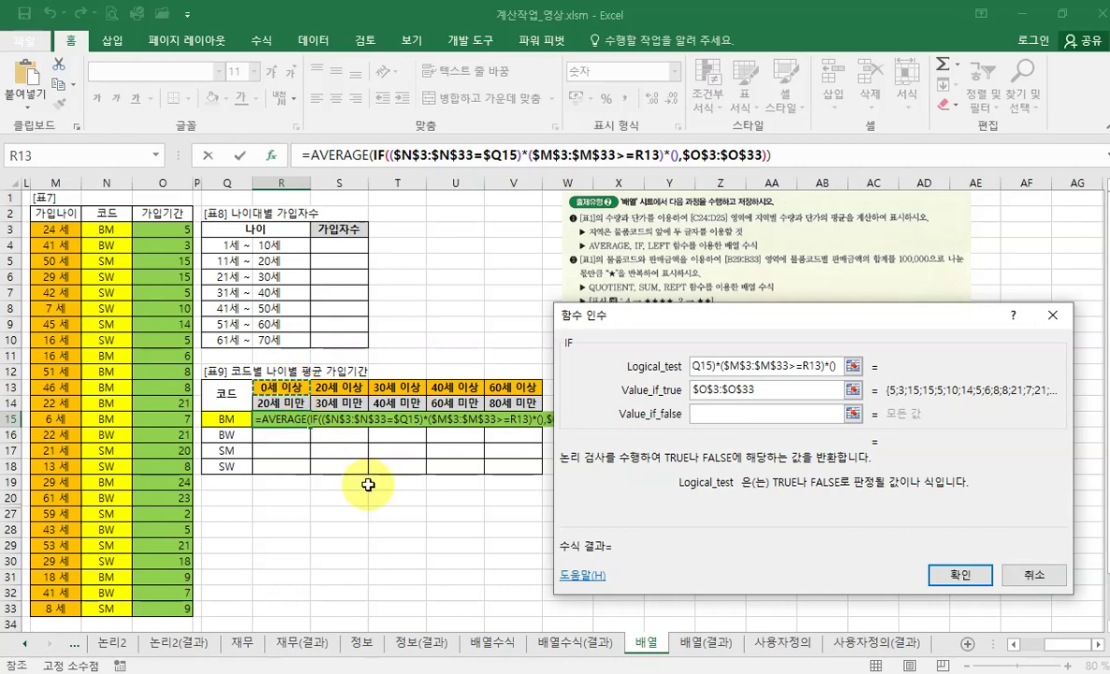
# Step: Lock only the row of the lower age limit reference in the second condition, making it R$13
pyautogui.moveTo(309, 426)
pyautogui.mouseDown()
pyautogui.moveTo(306, 461)
pyautogui.moveTo(322, 450)
pyautogui.mouseUp()
pyautogui.moveTo(257, 383); pyautogui.dragTo(316, 393)
pyautogui.moveTo(299, 393)
pyautogui.mouseDown()
pyautogui.moveTo(300, 430)
pyautogui.moveTo(310, 414)
pyautogui.moveTo(394, 386)
pyautogui.moveTo(349, 376)
pyautogui.moveTo(401, 372)
pyautogui.mouseUp()
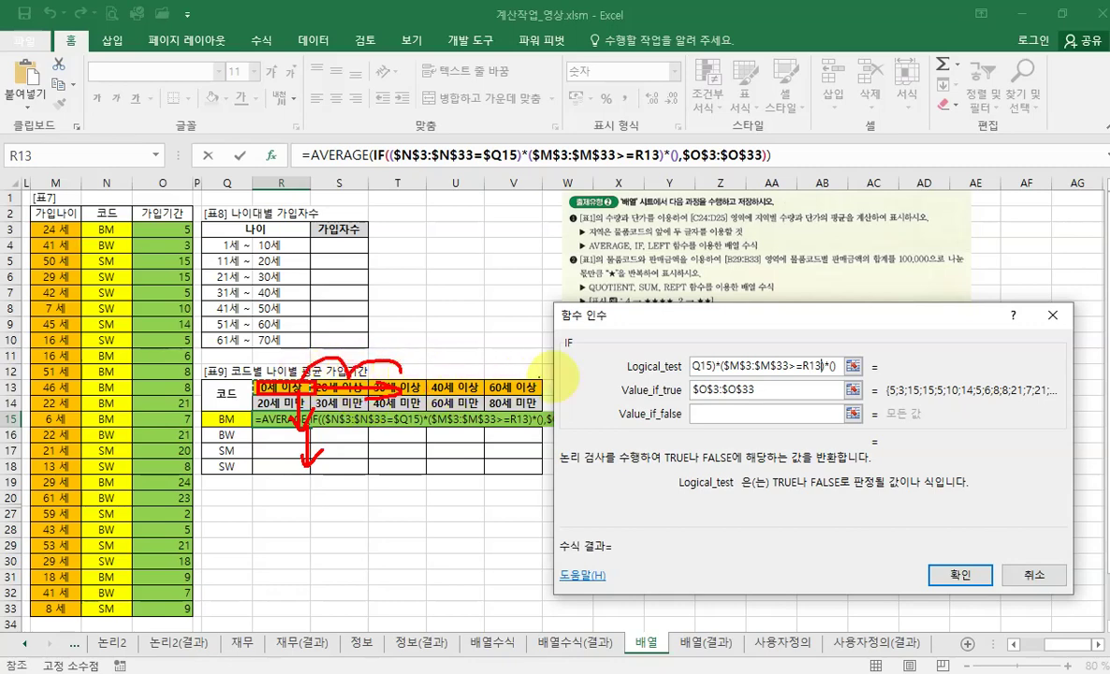
pyautogui.press('Escape')
pyautogui.click(807, 365)
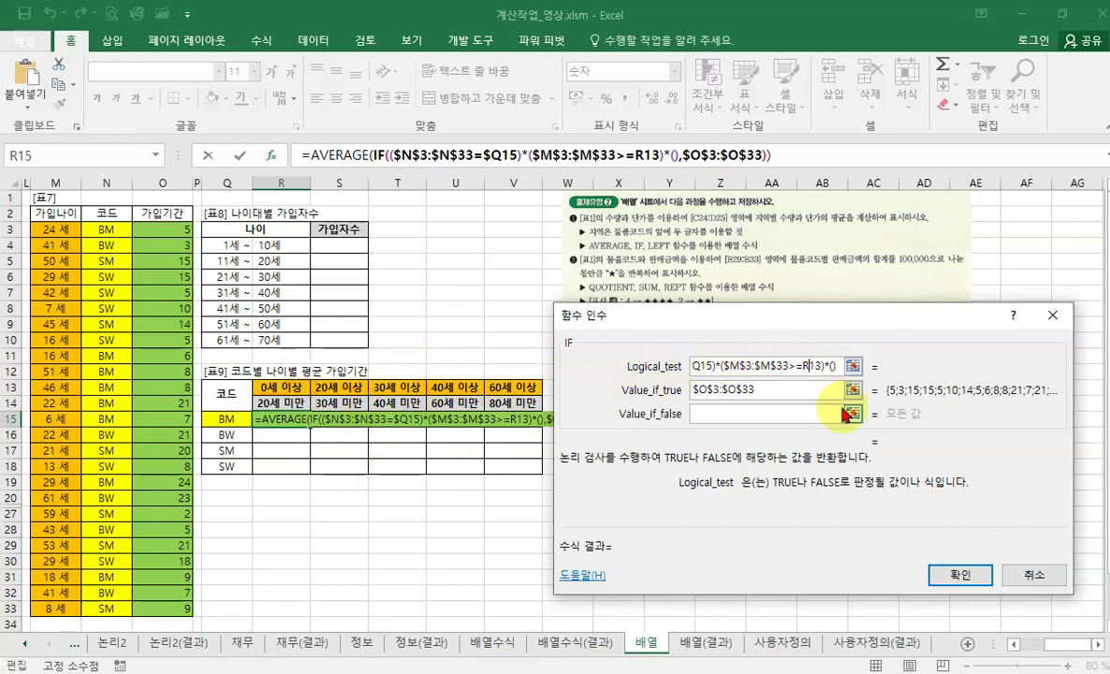
pyautogui.press('F4')
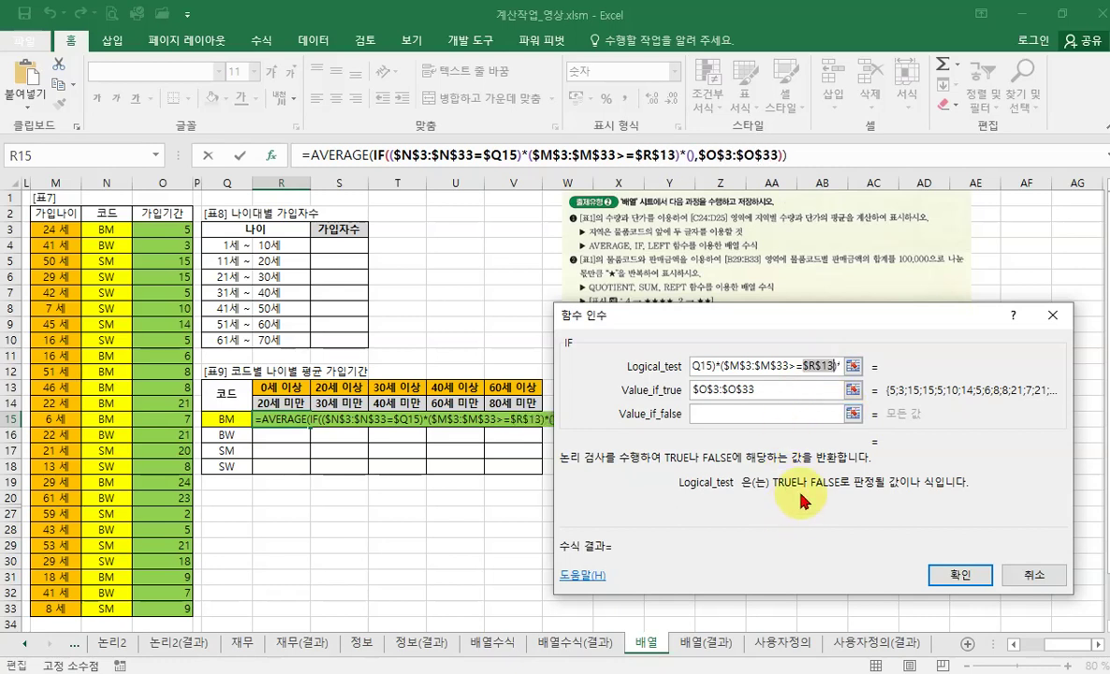
pyautogui.press('F4')
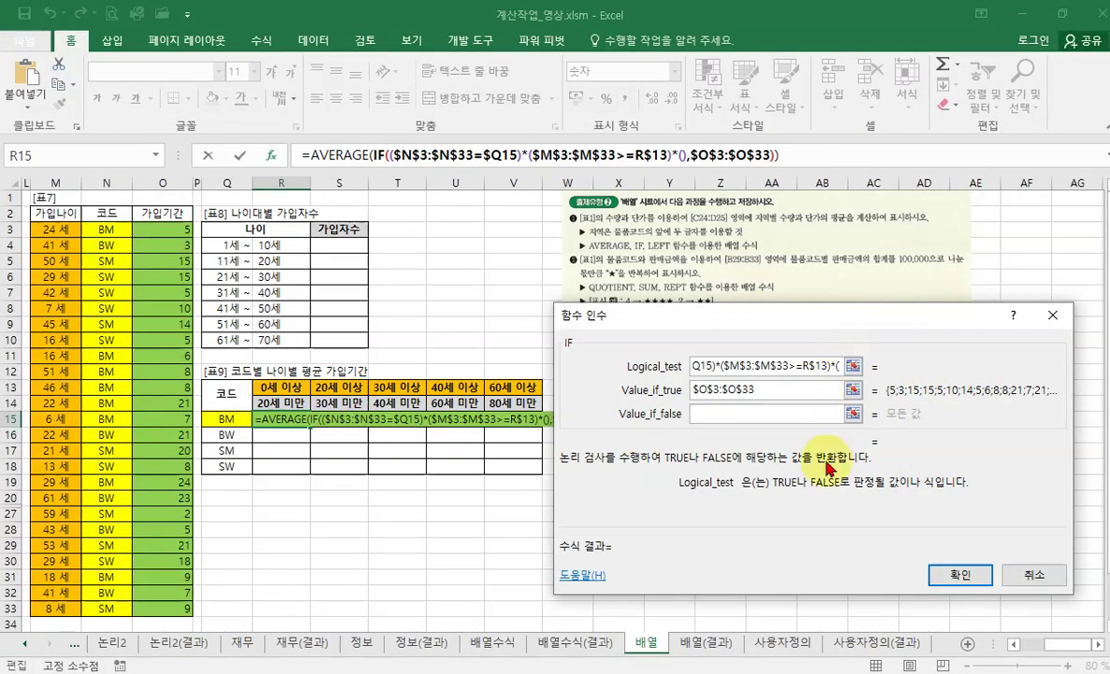
# Step: Fill in the logical test's third condition as $M$3:$M$33<R$14, comparing the subscriber ages with the row-locked upper age limit
pyautogui.write(')')
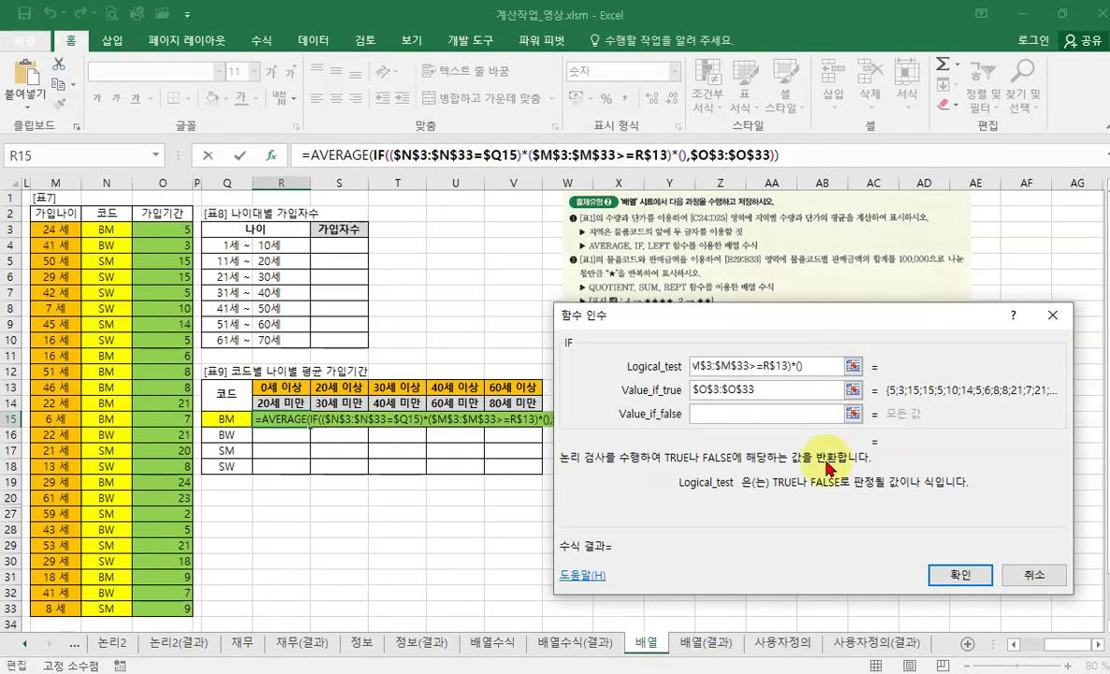
pyautogui.press('Left')
pyautogui.click(49, 236)
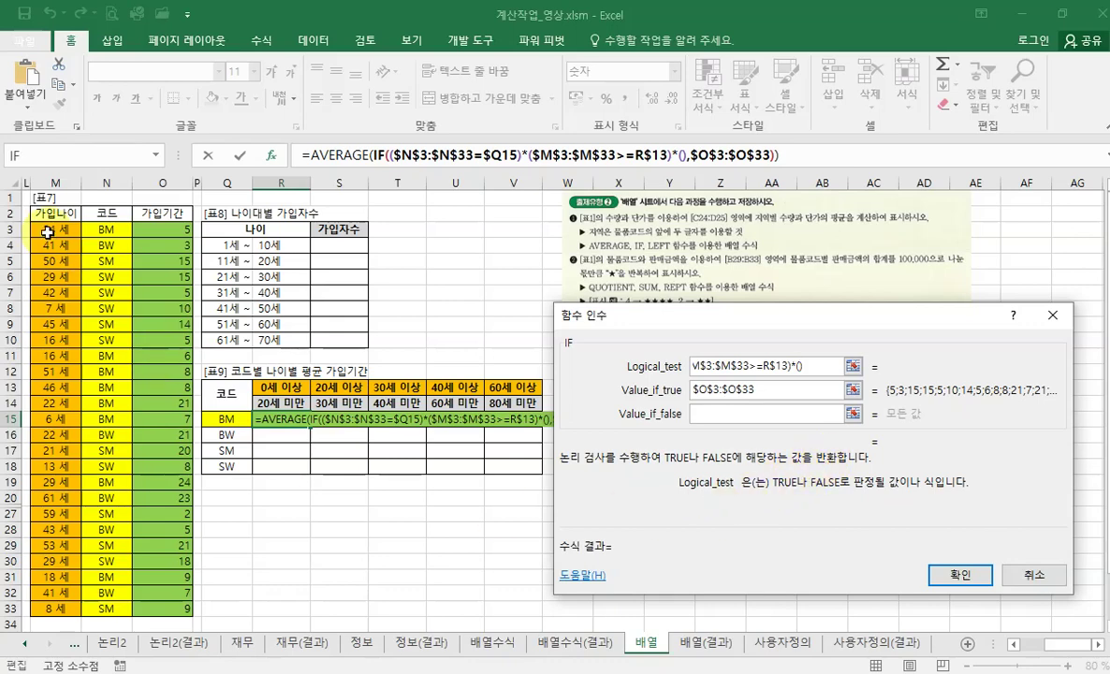
pyautogui.moveTo(49, 231); pyautogui.dragTo(49, 608)
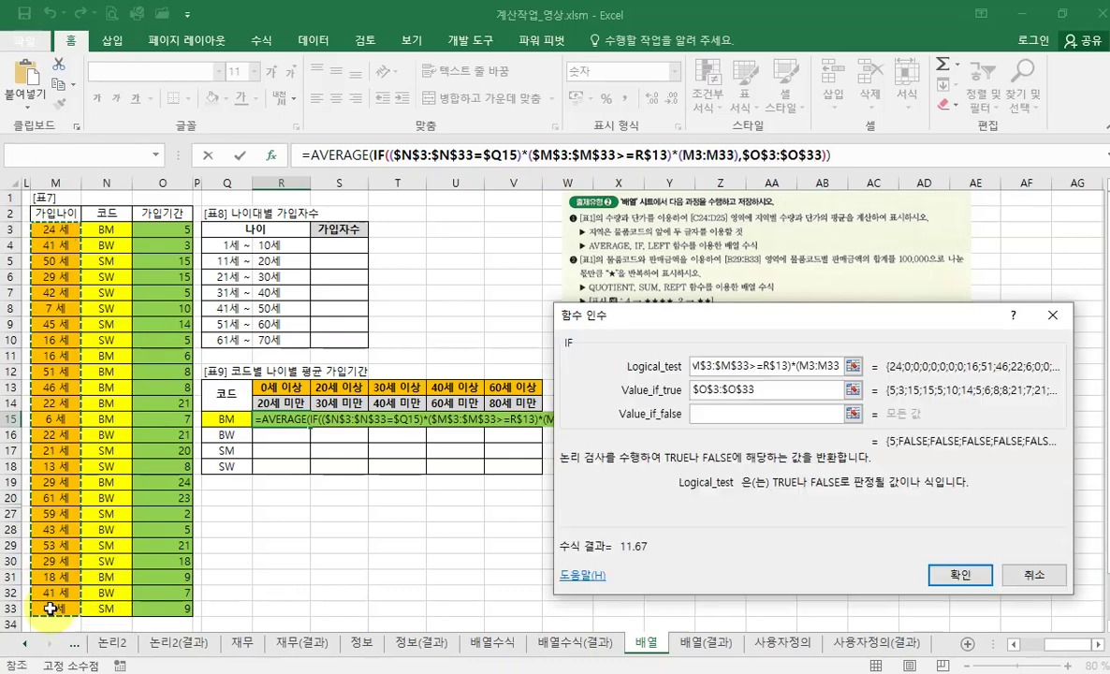
pyautogui.press('F4')
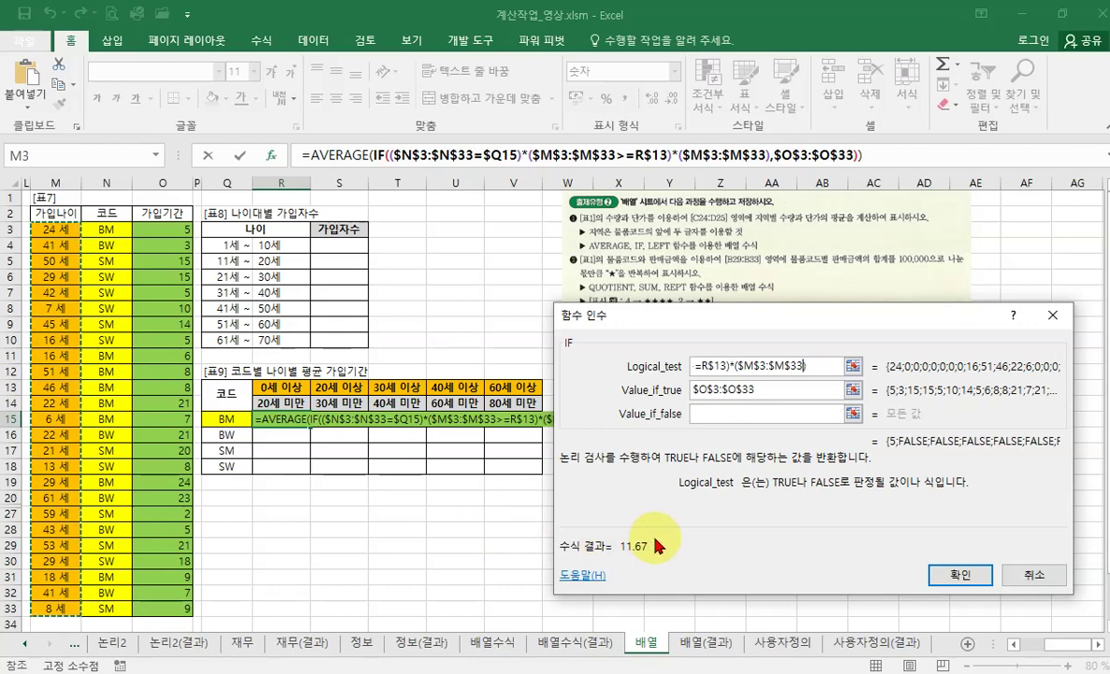
pyautogui.write('<')
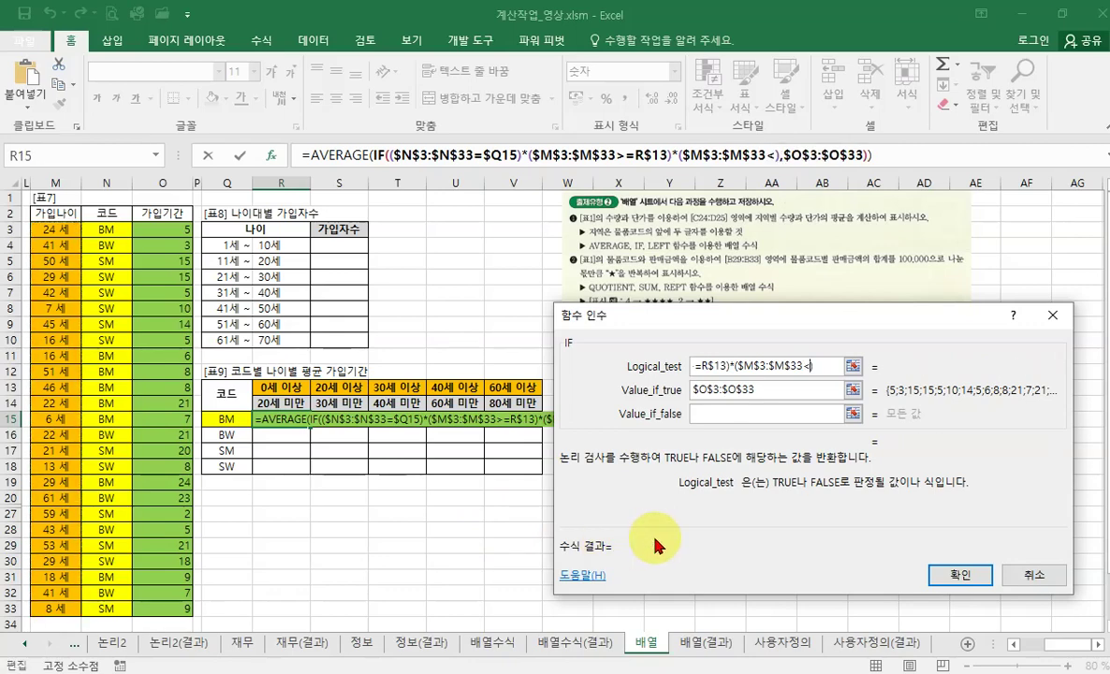
pyautogui.click(272, 404)
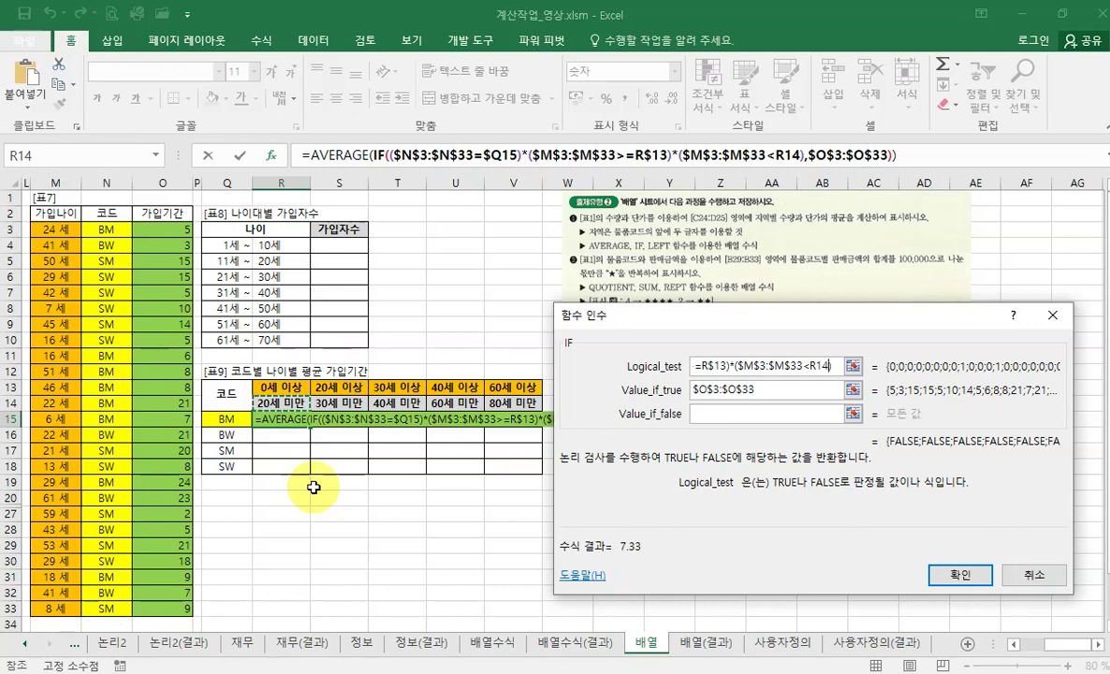
pyautogui.press('F4')
pyautogui.press('F4')
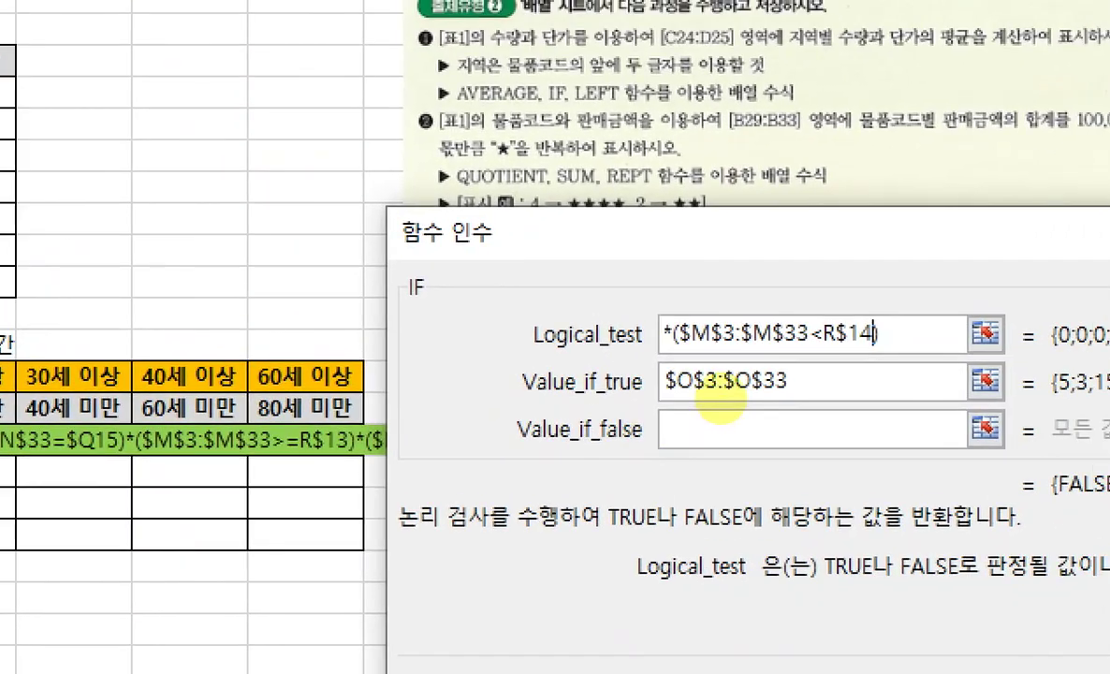
# Step: Enter the AVERAGE and IF formula in R15 as an array formula and fill it over R15:V18
pyautogui.click(721, 403)
pyautogui.moveTo(898, 343); pyautogui.dragTo(653, 350)
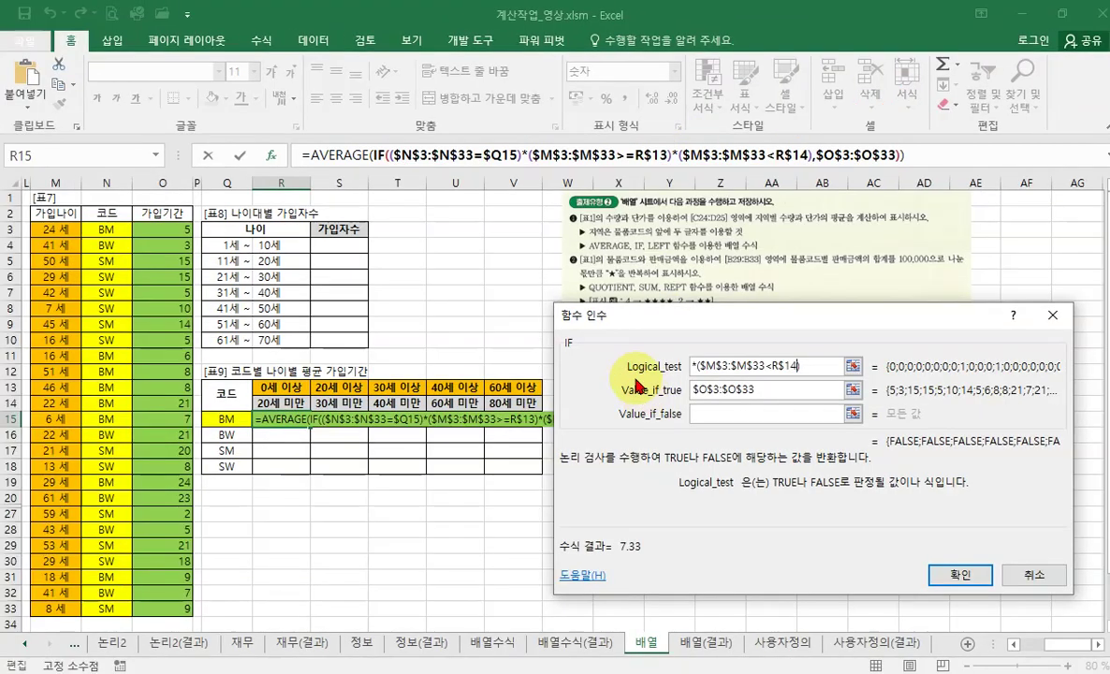
pyautogui.hotkey('ctrl', 'shift', 'Return')
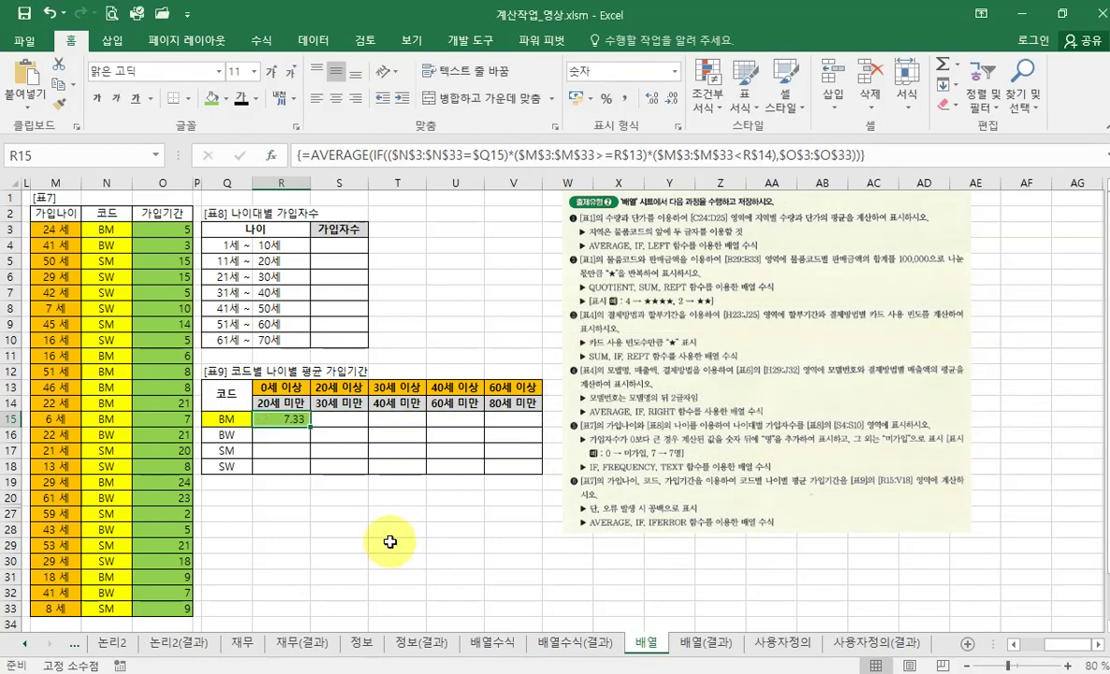
pyautogui.moveTo(311, 426); pyautogui.dragTo(524, 472)
# Step: Wrap T15's formula in IFERROR with "" as the value if error, and enter it as an array formula
pyautogui.click(396, 419)
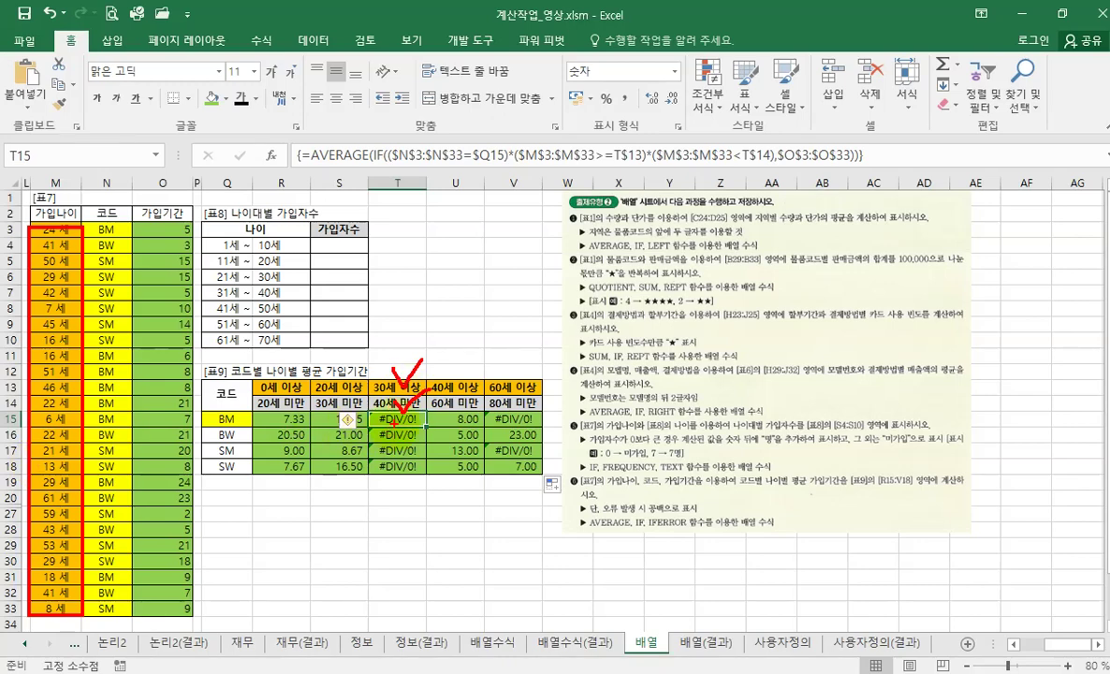
pyautogui.moveTo(395, 412); pyautogui.dragTo(412, 401)
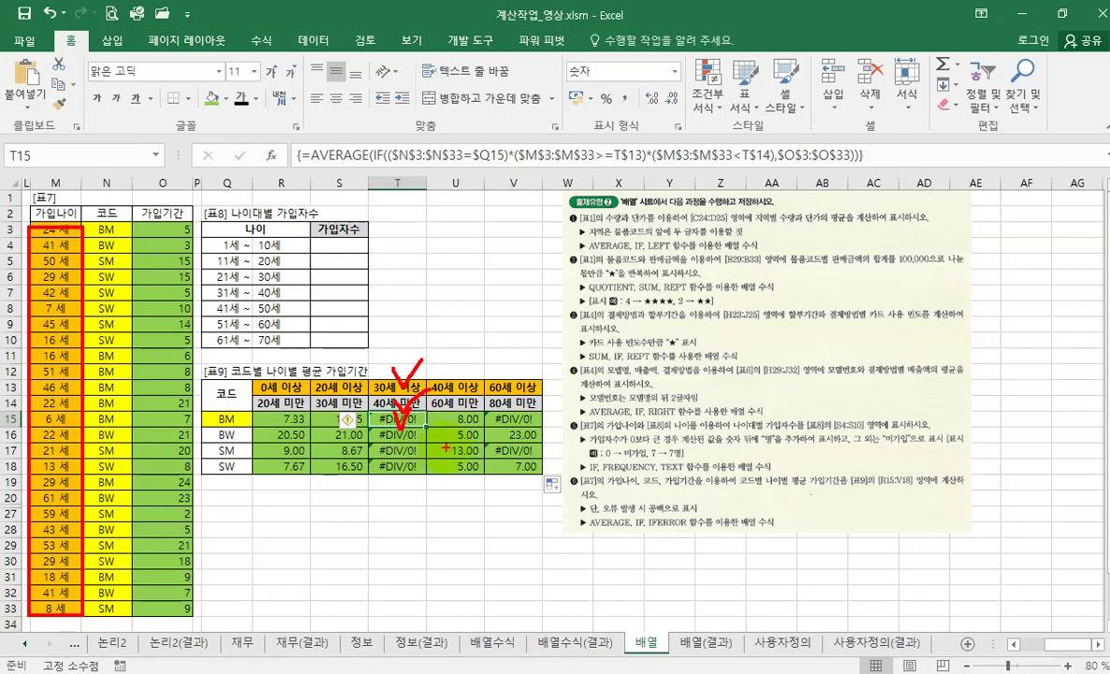
pyautogui.press('Escape')
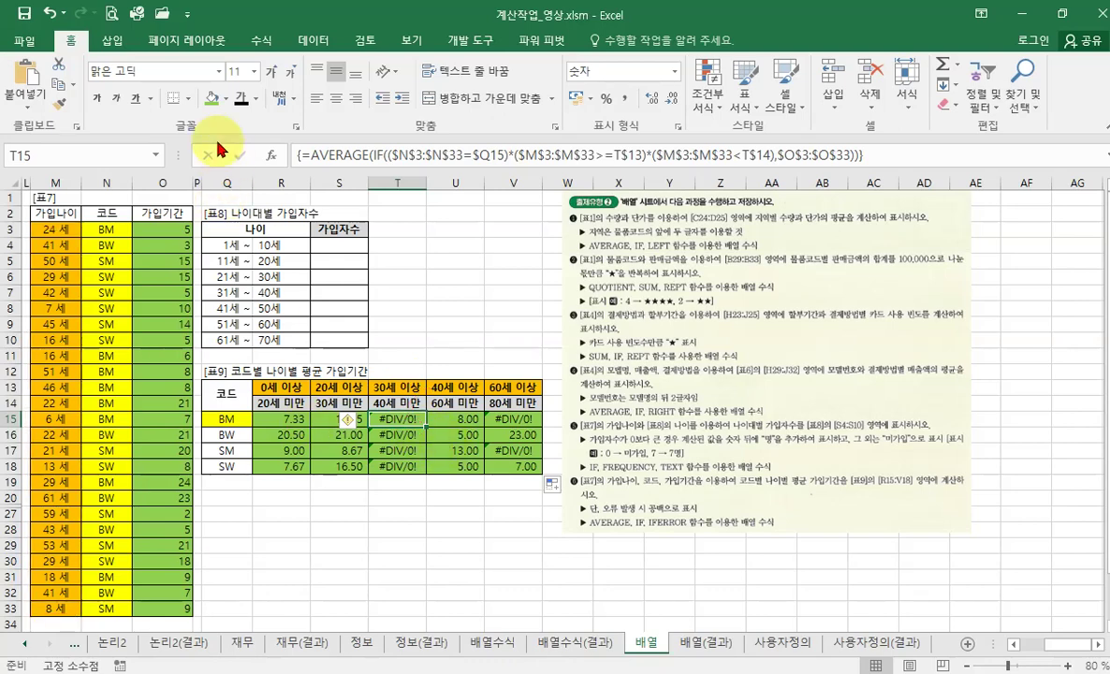
pyautogui.click(311, 156)
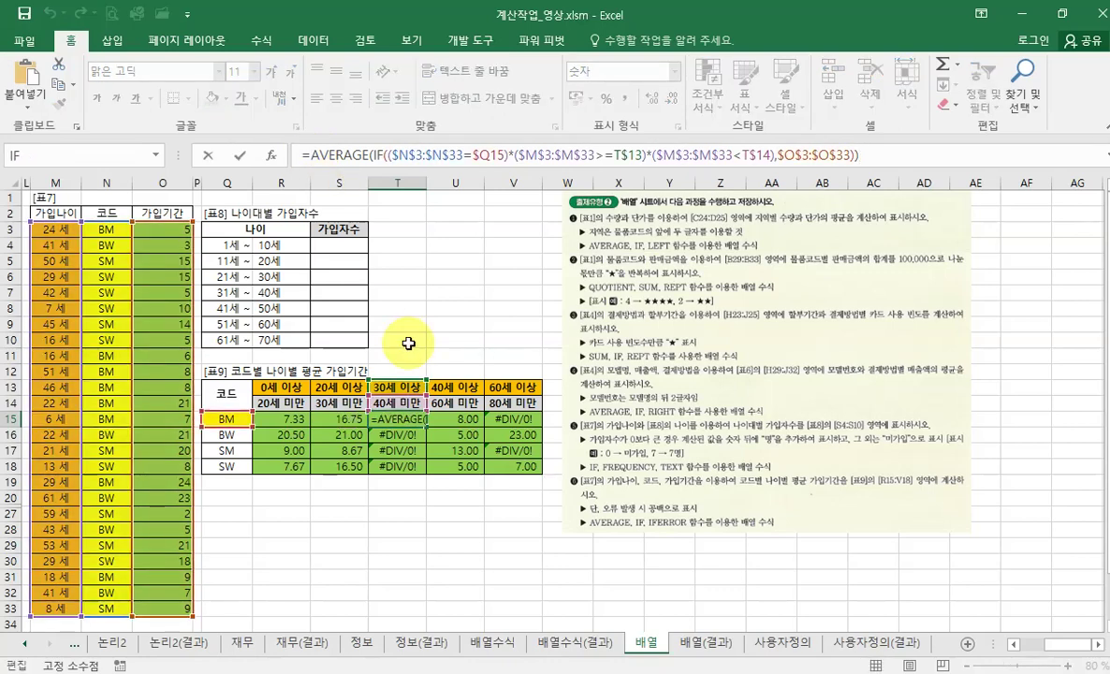
pyautogui.write('ife')
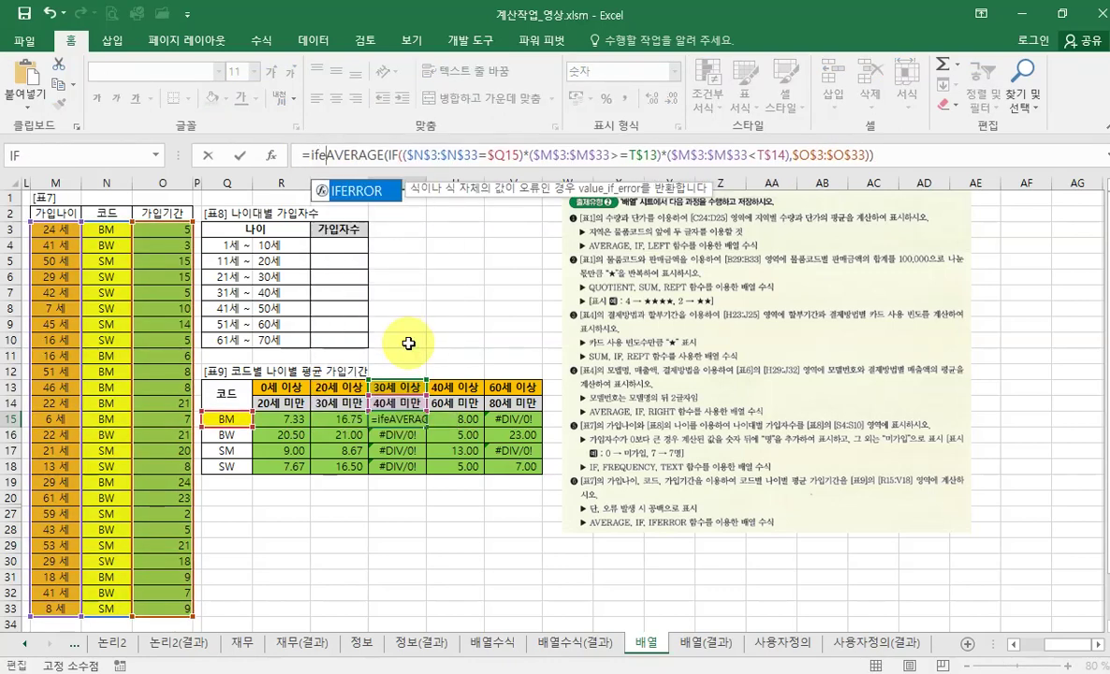
pyautogui.doubleClick(358, 190)
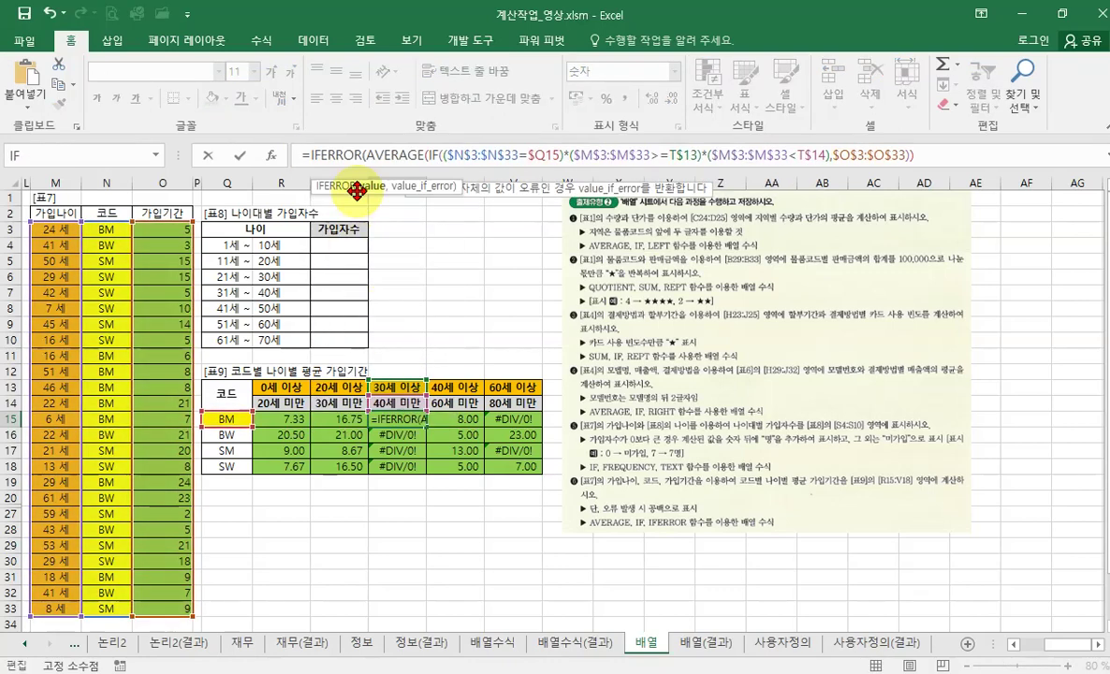
pyautogui.click(270, 155)
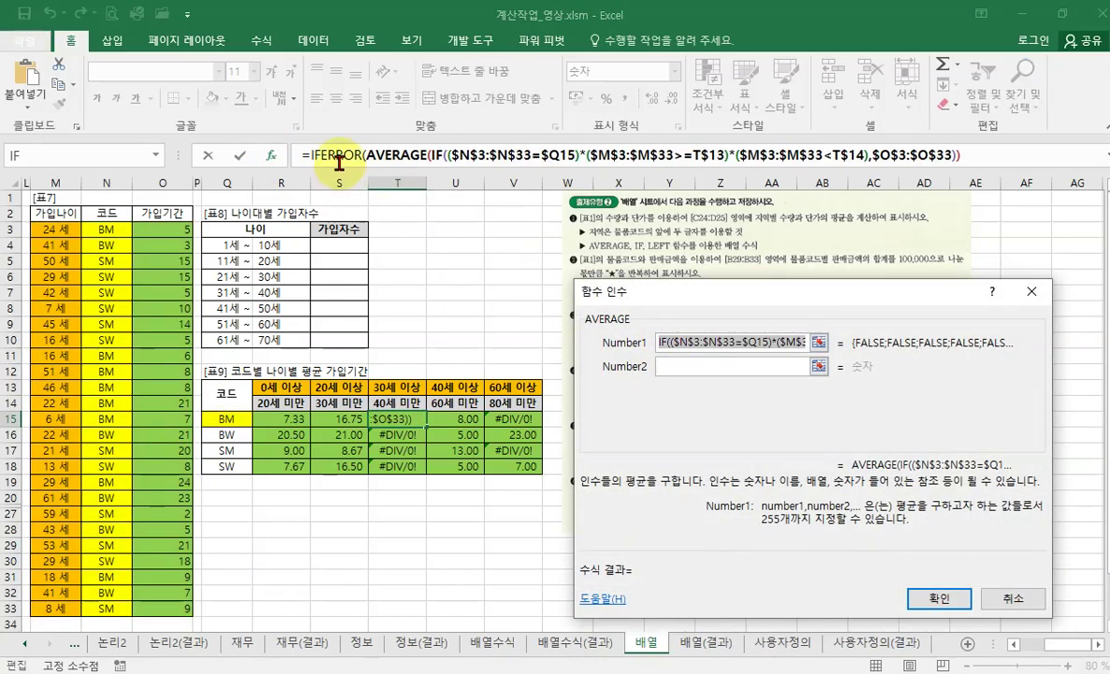
pyautogui.click(338, 156)
pyautogui.click(671, 366)
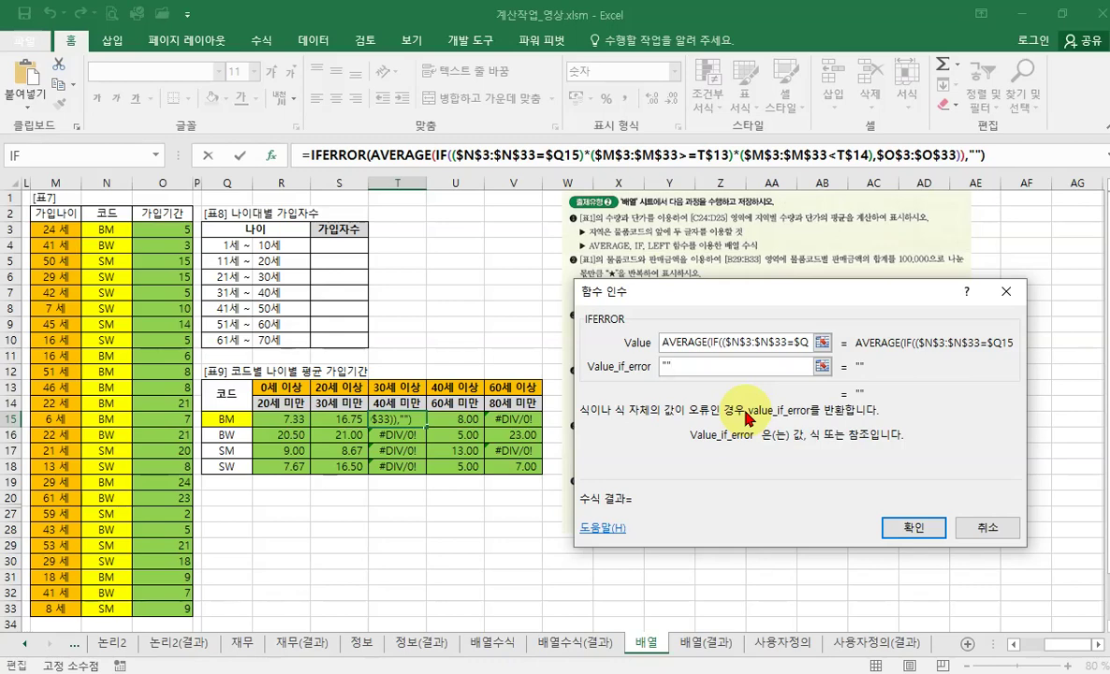
pyautogui.write('""')
pyautogui.hotkey('ctrl', 'shift', 'Return')
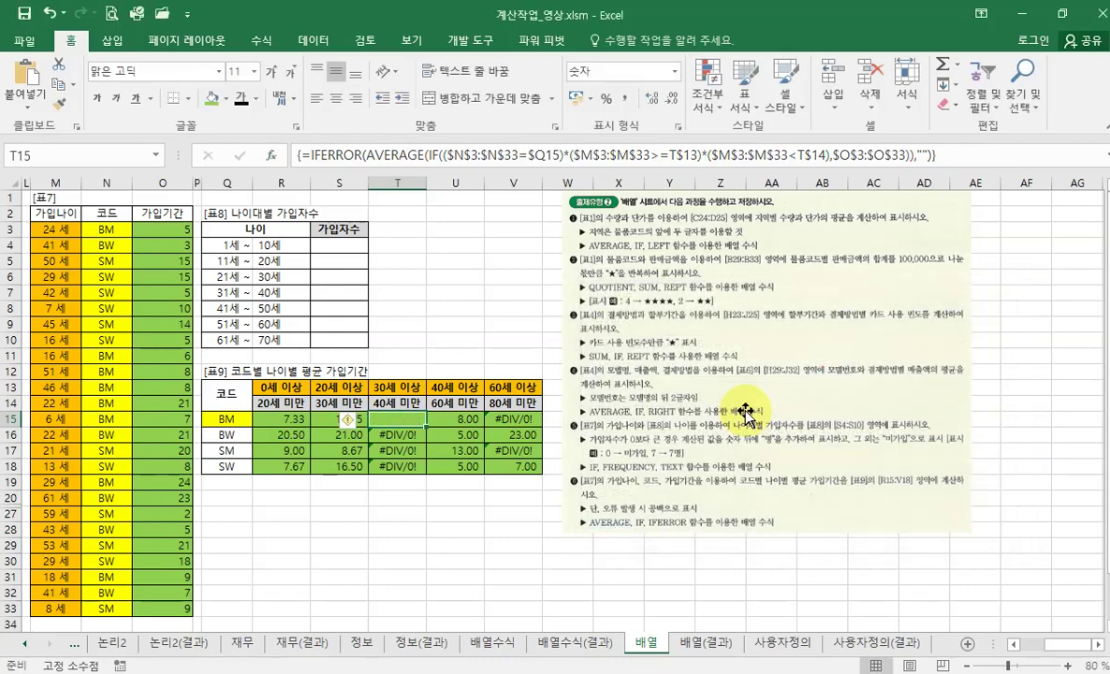
# Step: Fill T15's IFERROR array formula down to row 18 and across to column V of table 9
pyautogui.moveTo(428, 427); pyautogui.dragTo(433, 471)
pyautogui.moveTo(560, 475); pyautogui.dragTo(533, 455)
pyautogui.click(433, 421)
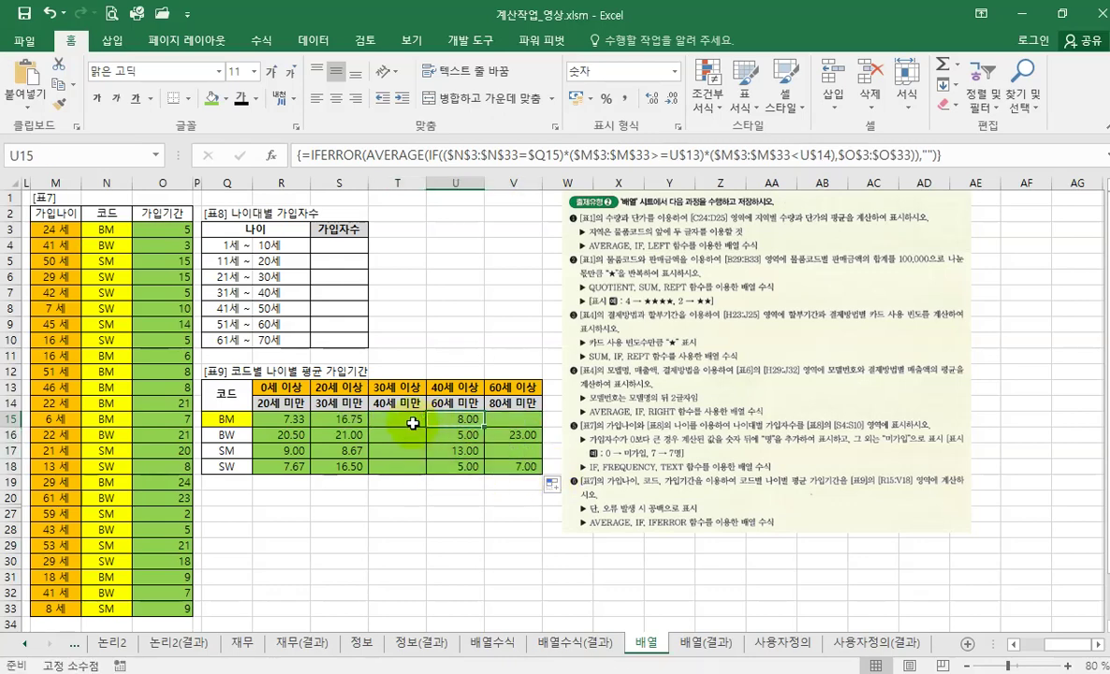
# Step: Fill T15's IFERROR array formula across to column R and down to row 18 of table 9
pyautogui.click(423, 421)
pyautogui.moveTo(428, 428); pyautogui.dragTo(281, 422)
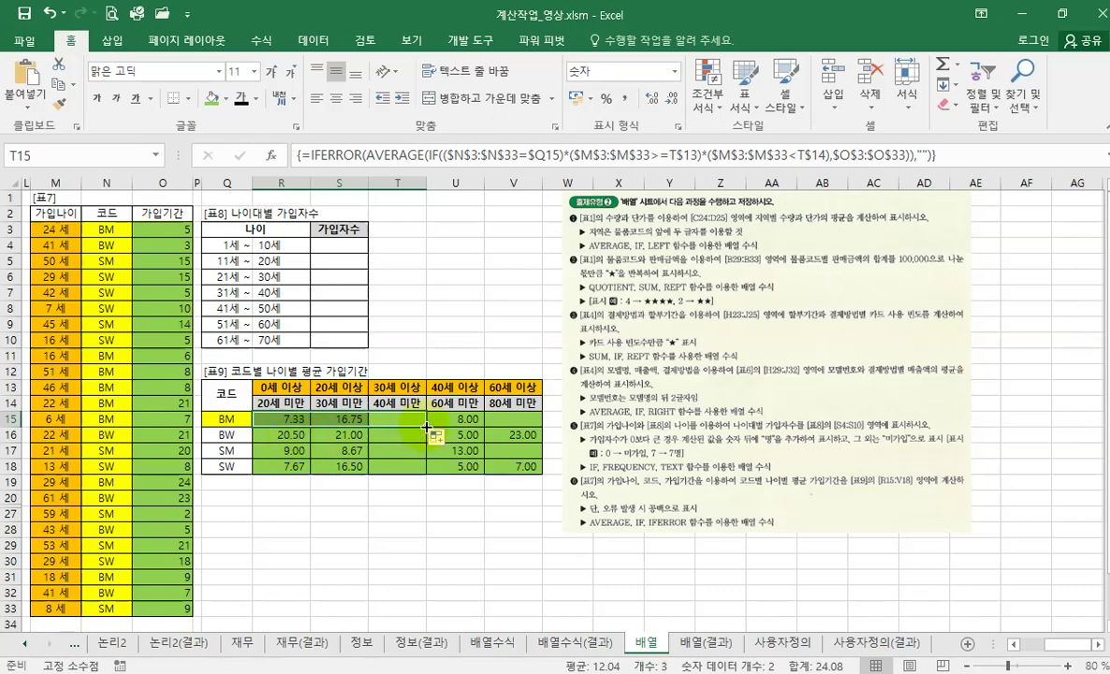
pyautogui.moveTo(424, 428); pyautogui.dragTo(420, 477)
pyautogui.click(377, 503)
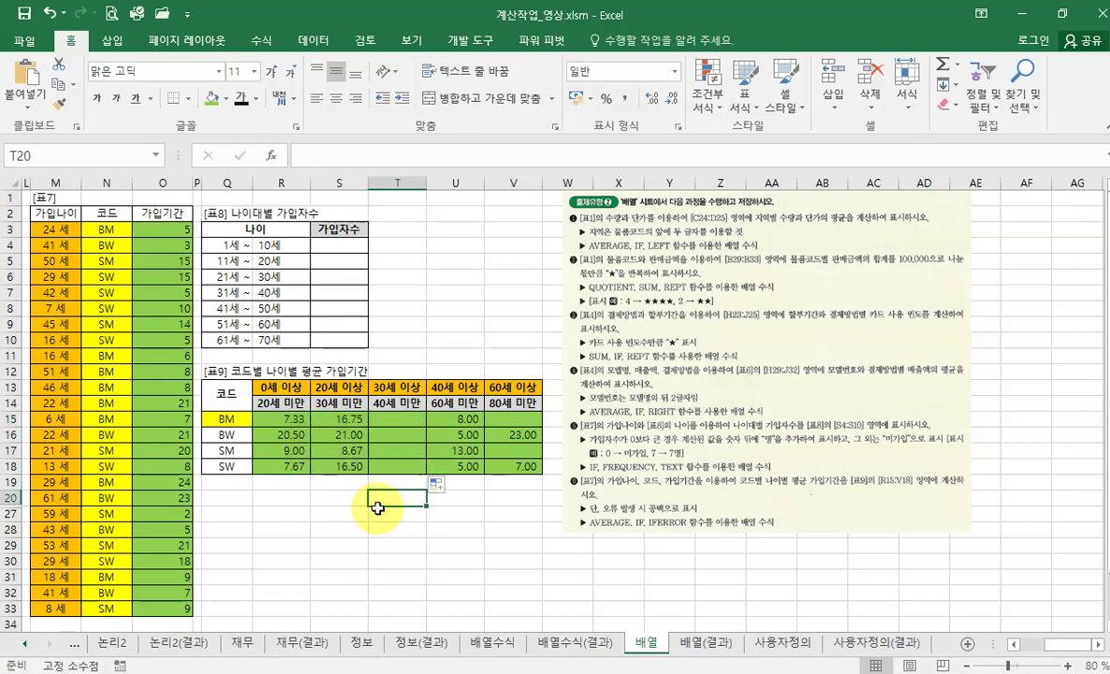
# Step: Review the IF function's arguments inside R15's IFERROR formula and re-enter it as an array formula
pyautogui.click(404, 423)
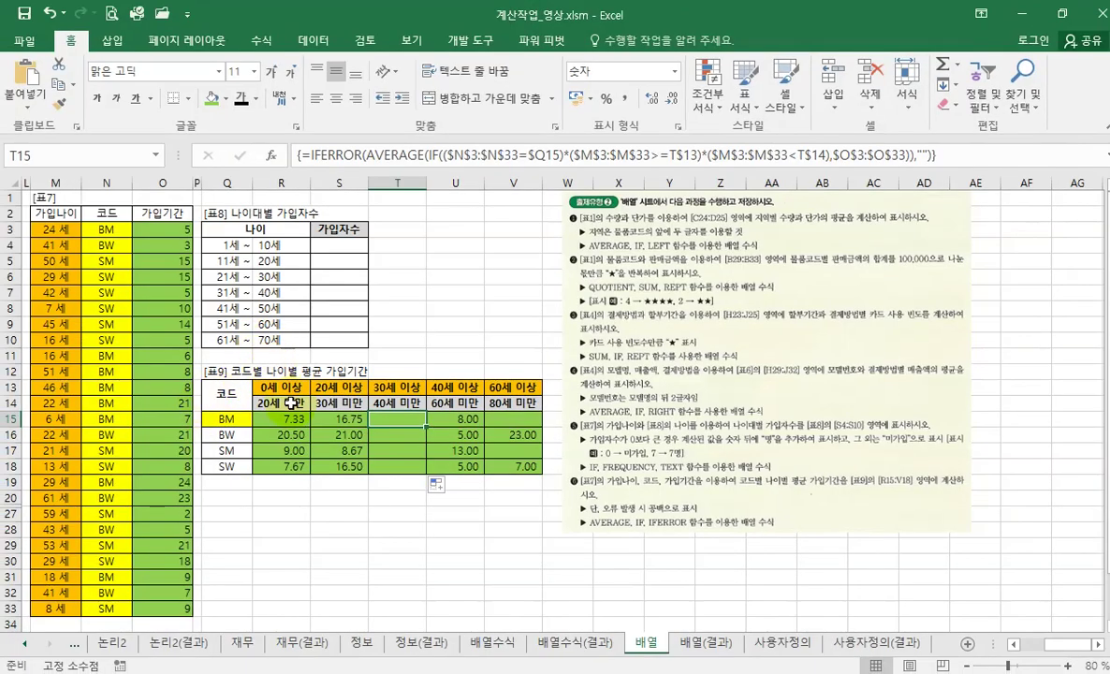
pyautogui.click(281, 418)
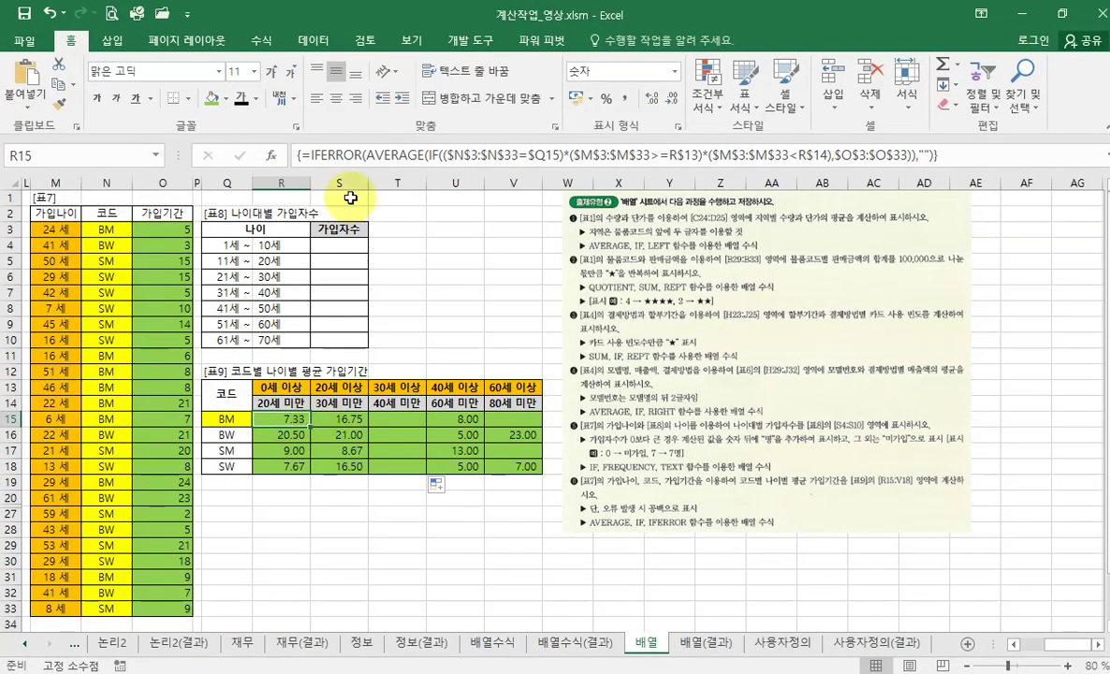
pyautogui.click(421, 154)
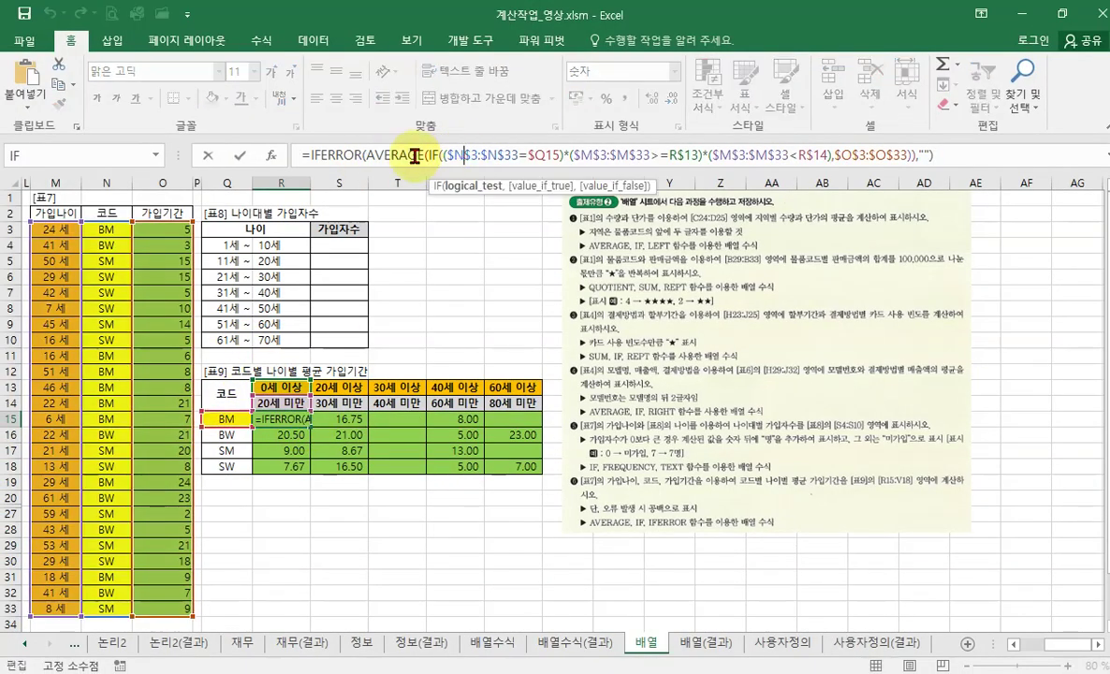
pyautogui.click(271, 157)
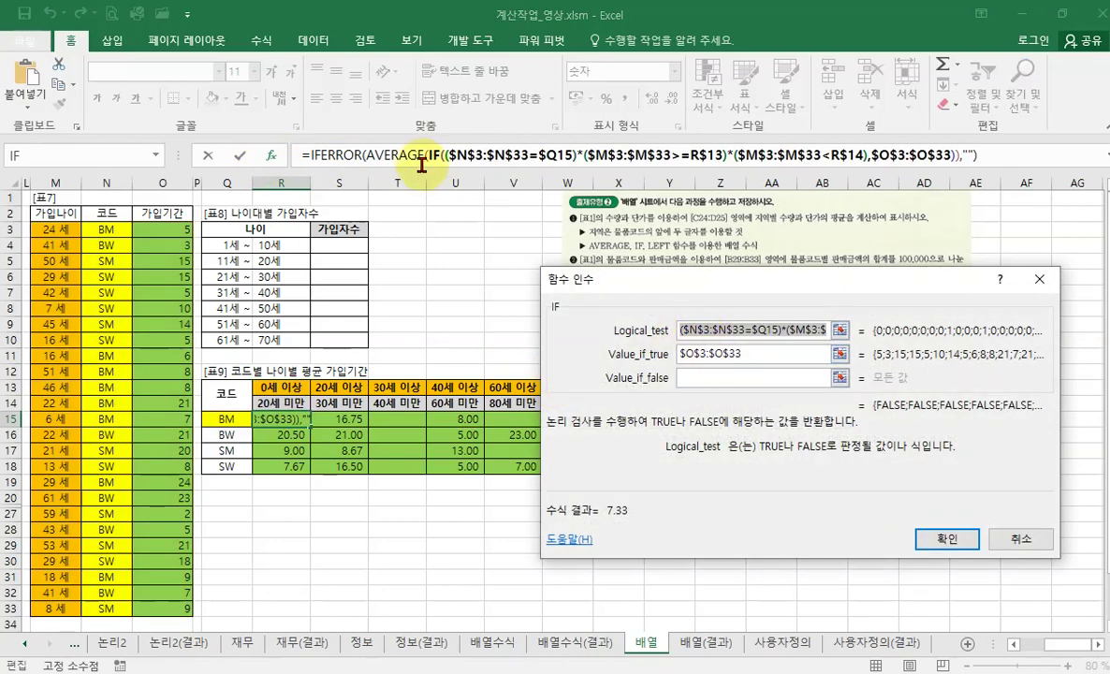
pyautogui.click(405, 155)
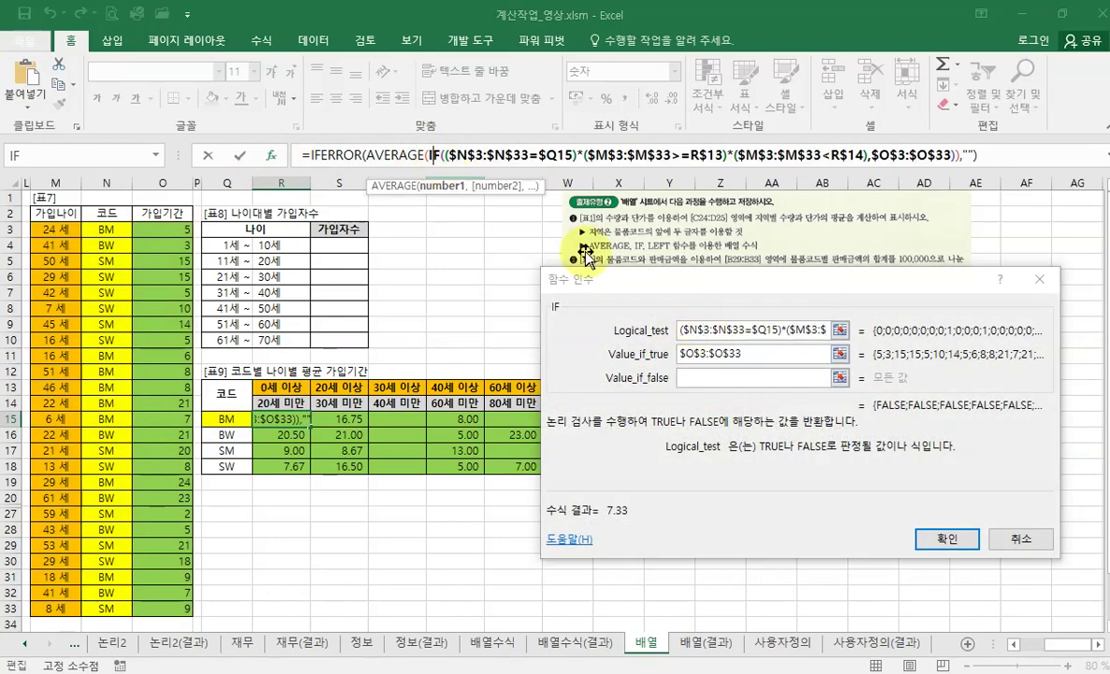
pyautogui.click(746, 335)
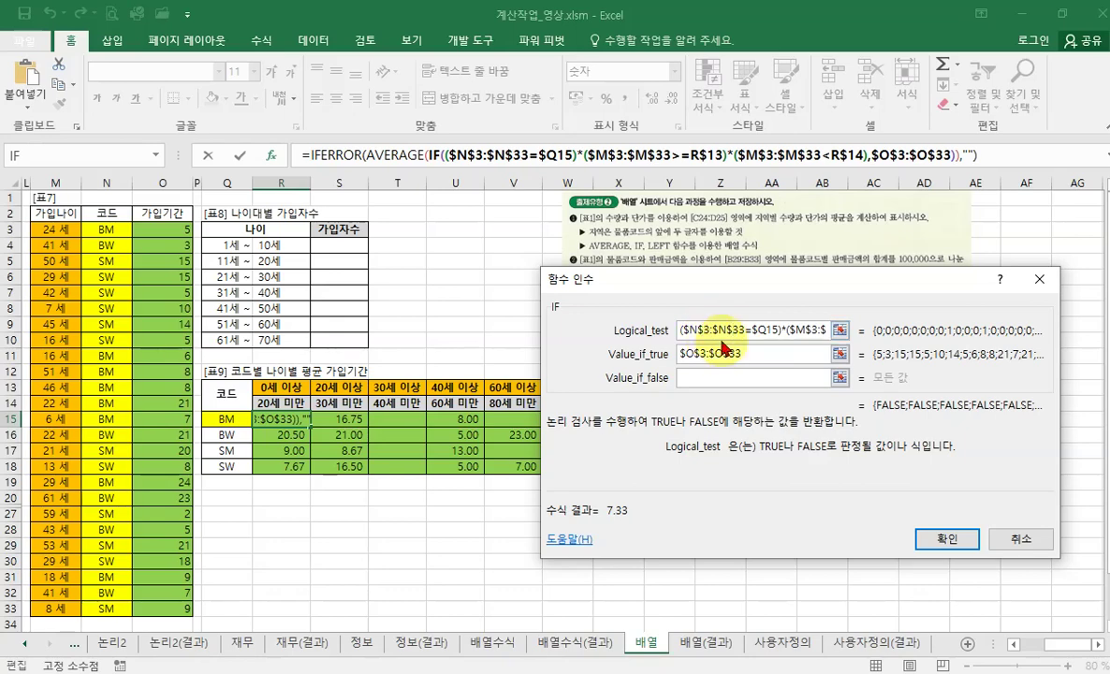
pyautogui.hotkey('ctrl', 'shift', 'Return')
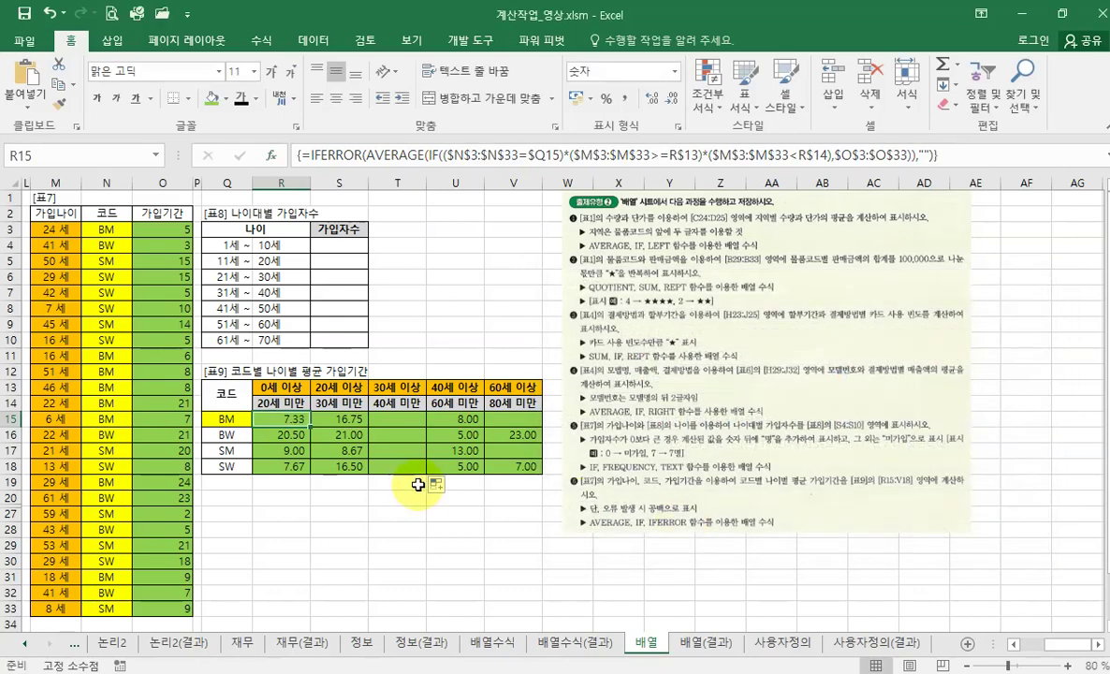
# Step: Remove the fill colour from table 9 (Q13:V18) and from table 7's data in M3:O33
pyautogui.moveTo(222, 391); pyautogui.dragTo(528, 463)
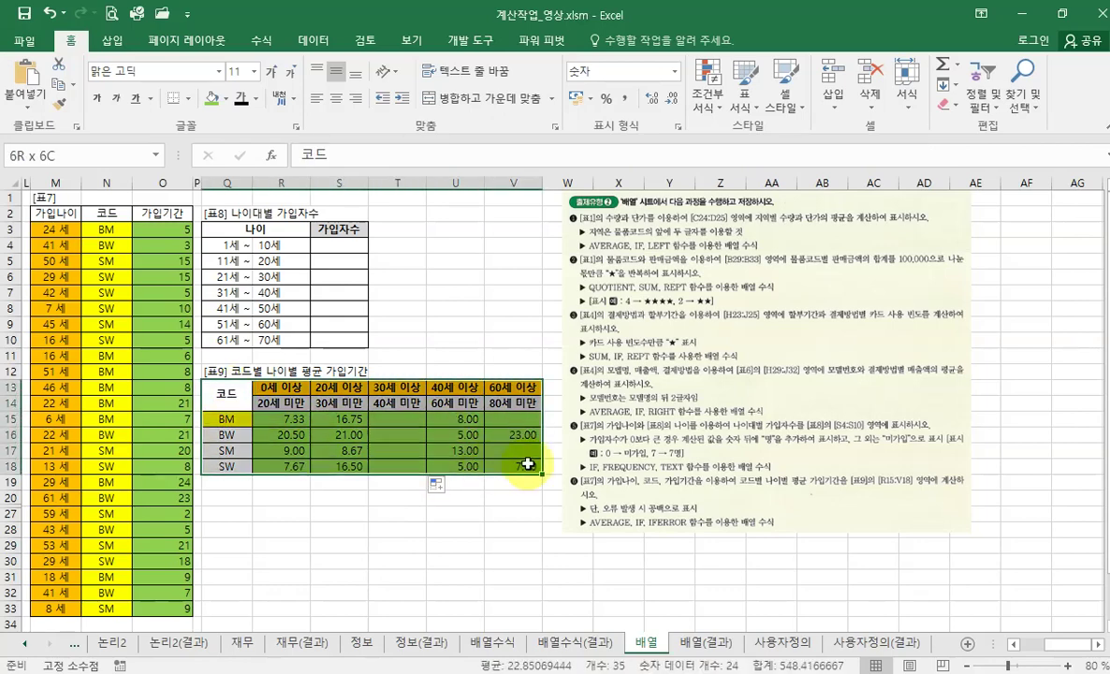
pyautogui.click(223, 98)
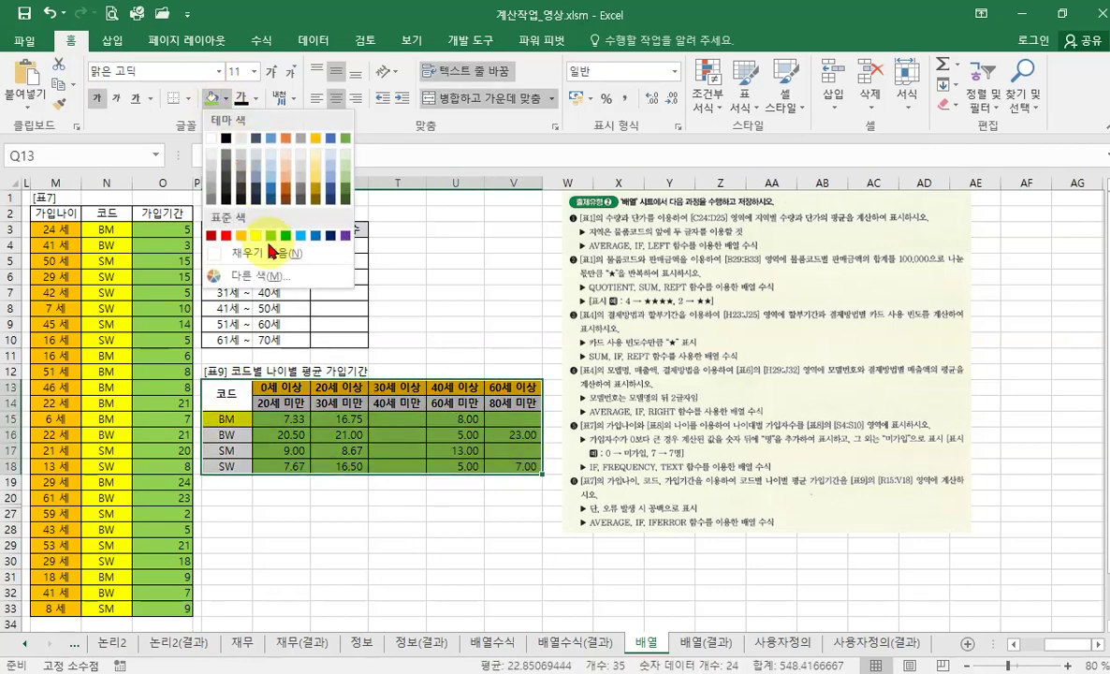
pyautogui.click(270, 251)
pyautogui.moveTo(59, 238); pyautogui.dragTo(184, 607)
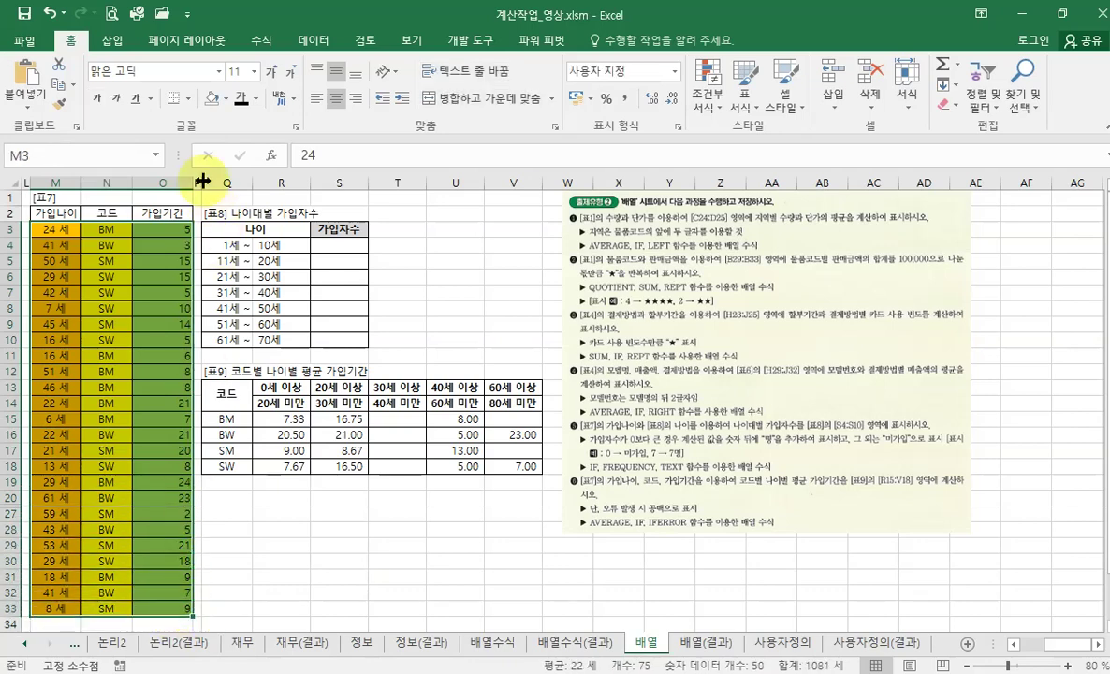
pyautogui.click(214, 98)
pyautogui.click(339, 244)
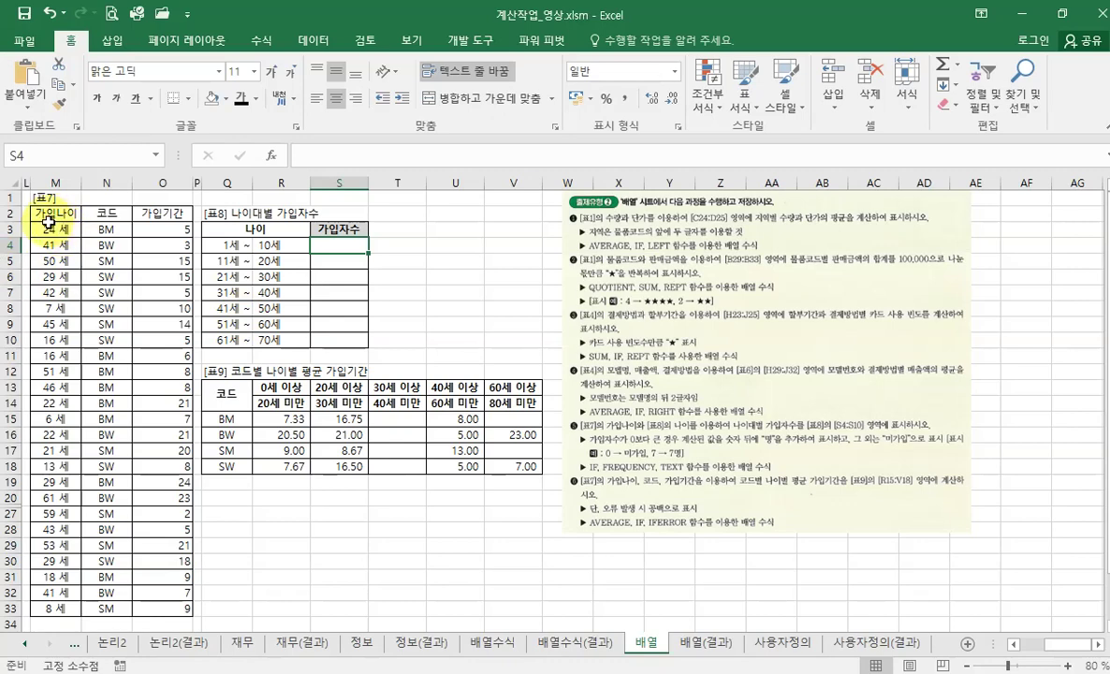
# Step: Fill table 7's subscriber ages in M3:M33 and table 8's upper age limits in R4:R10 with light green
pyautogui.moveTo(54, 228); pyautogui.dragTo(75, 613)
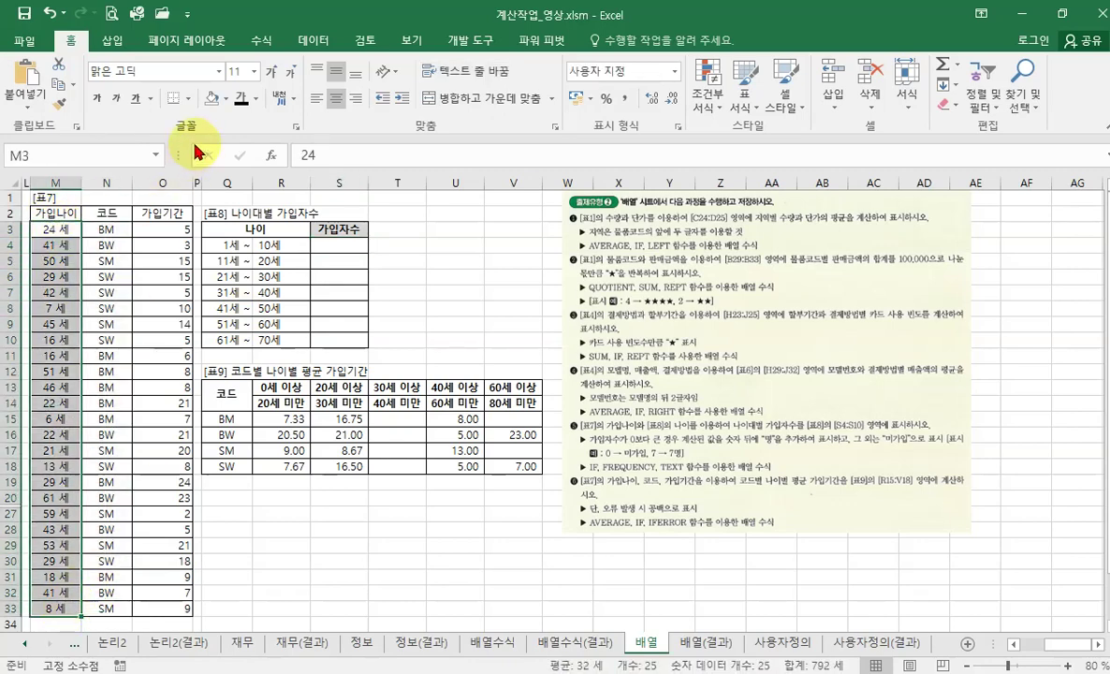
pyautogui.click(224, 98)
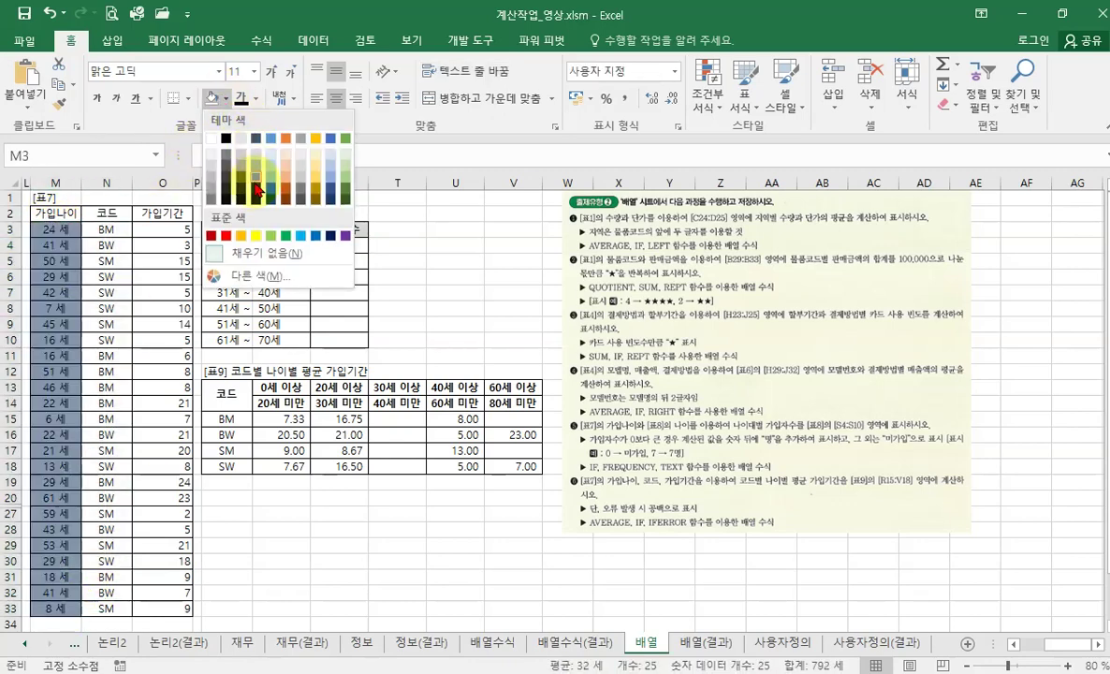
pyautogui.click(274, 230)
pyautogui.moveTo(251, 245); pyautogui.dragTo(281, 338)
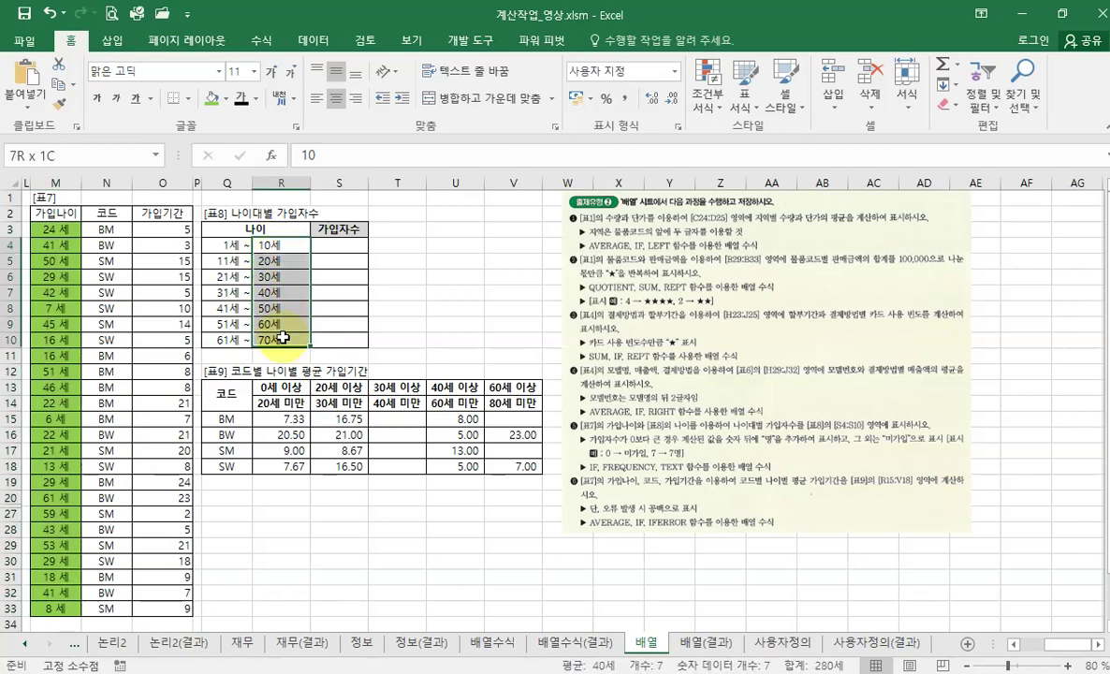
pyautogui.click(212, 99)
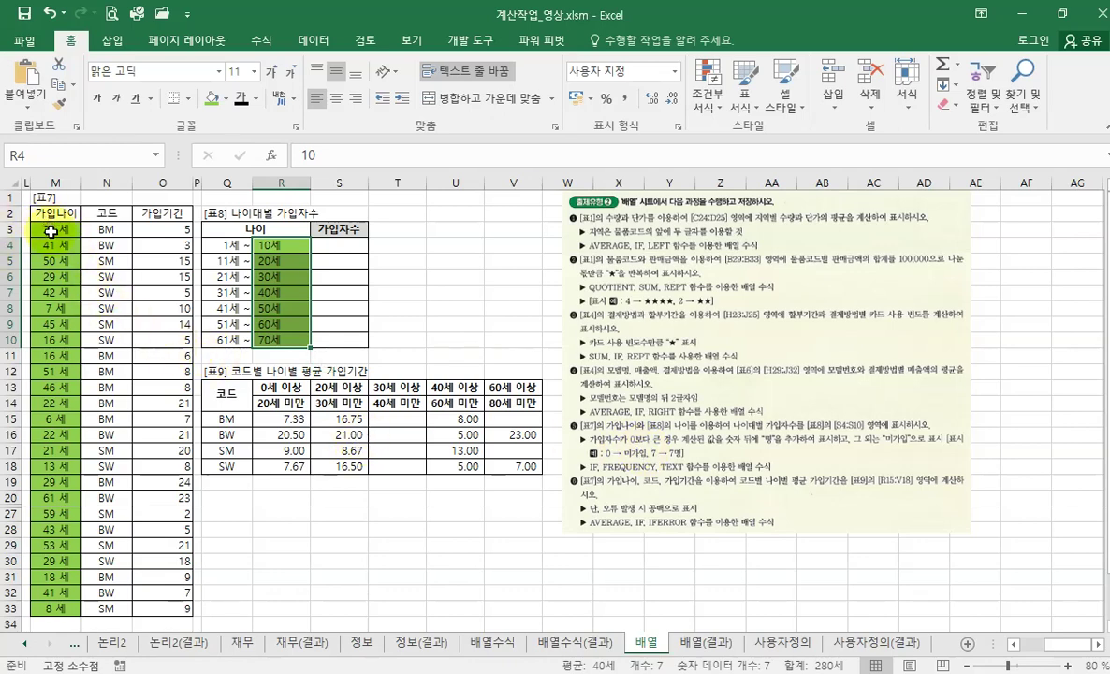
# Step: Examine table 8's upper age limits and count cells S4:S10 against table 7's subscriber ages, comparing them with table 9's layout
pyautogui.click(282, 261)
pyautogui.click(288, 281)
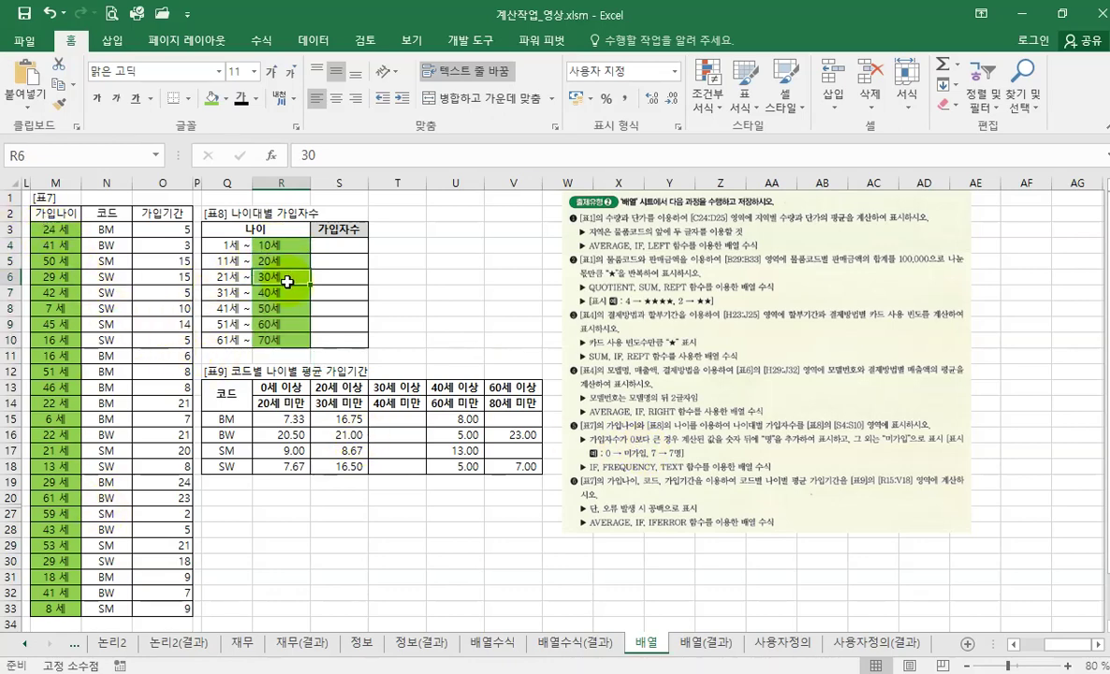
pyautogui.click(285, 293)
pyautogui.click(288, 308)
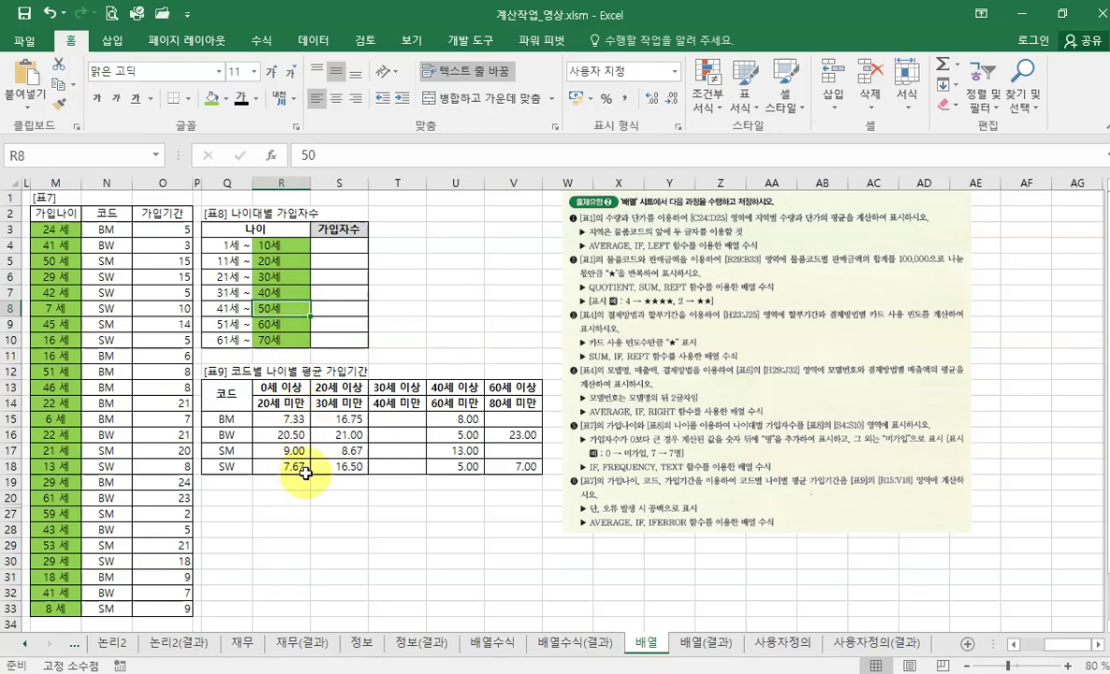
pyautogui.click(346, 296)
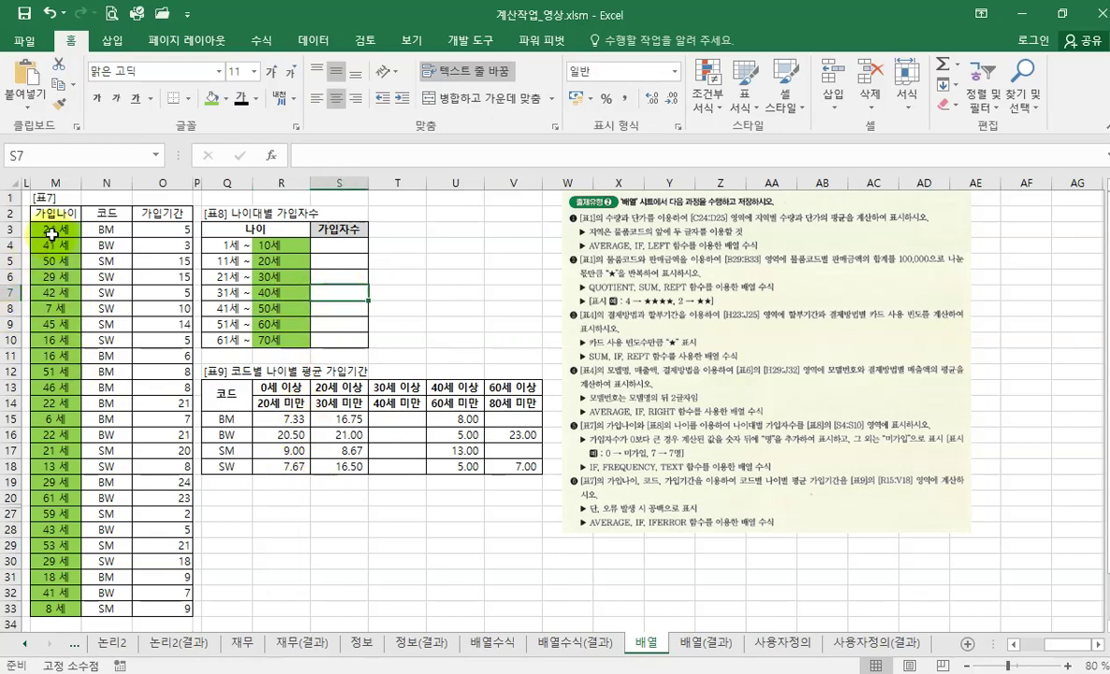
pyautogui.moveTo(52, 234); pyautogui.dragTo(55, 608)
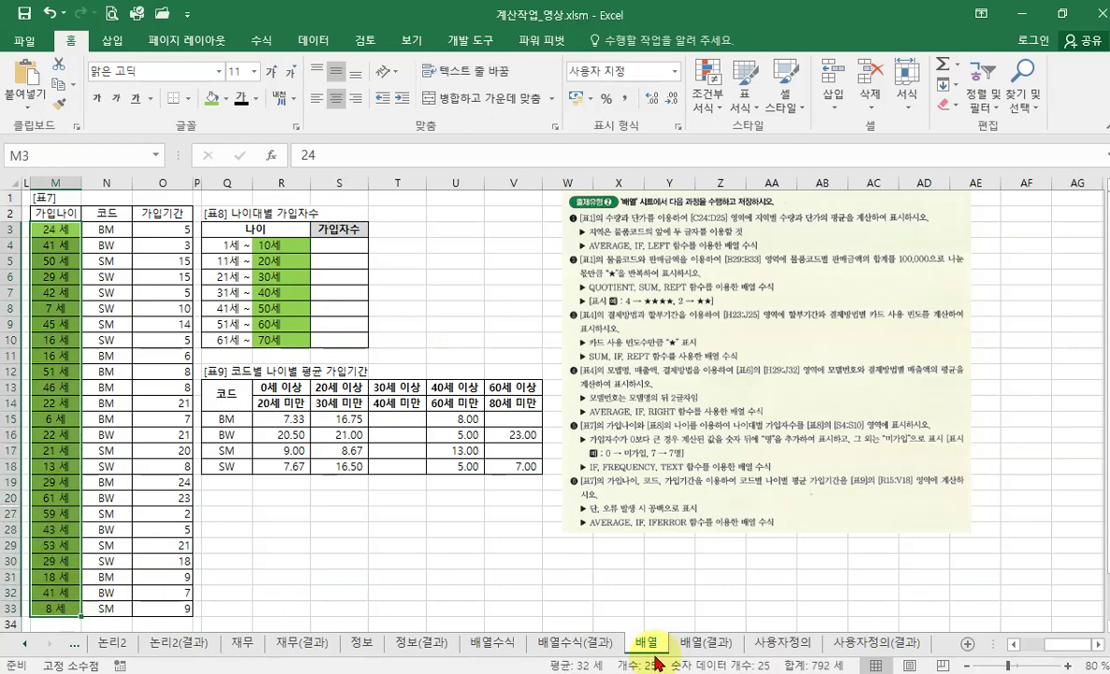
pyautogui.moveTo(340, 245)
pyautogui.mouseDown()
pyautogui.moveTo(347, 331)
pyautogui.moveTo(347, 246)
pyautogui.mouseUp()
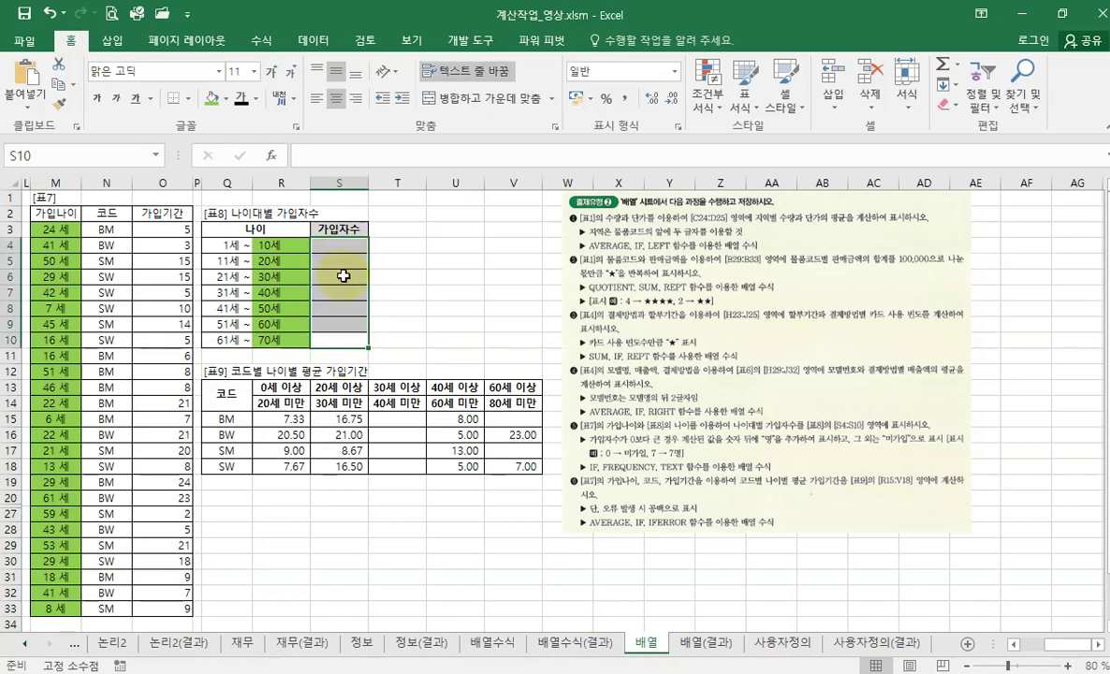
pyautogui.click(282, 246)
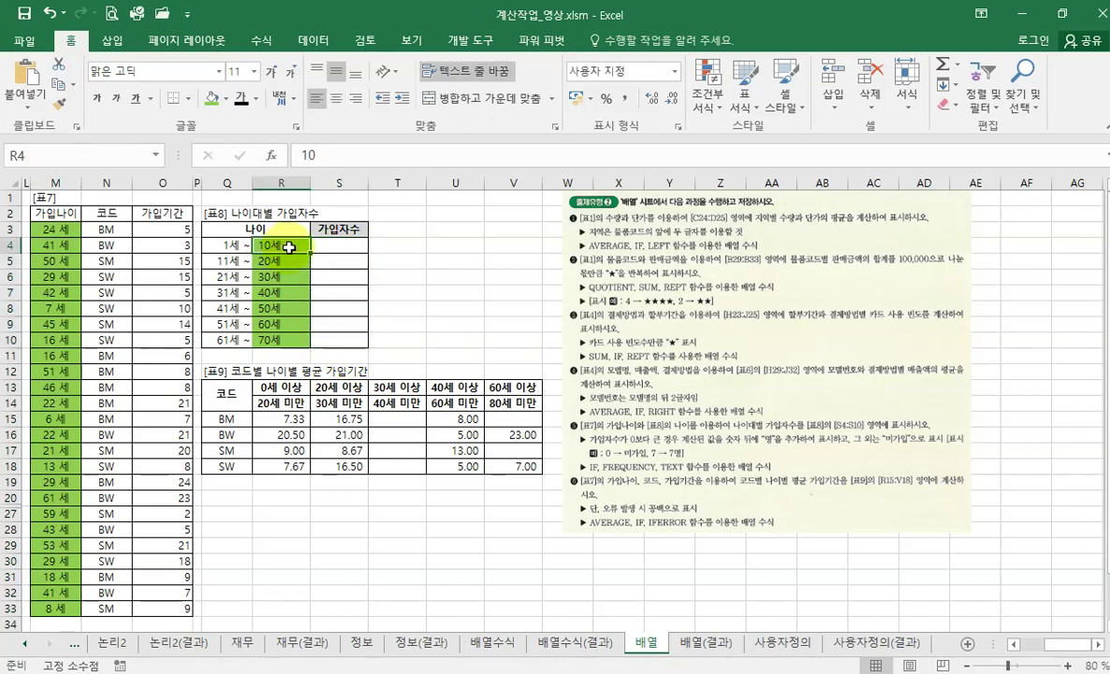
pyautogui.click(346, 251)
pyautogui.click(364, 261)
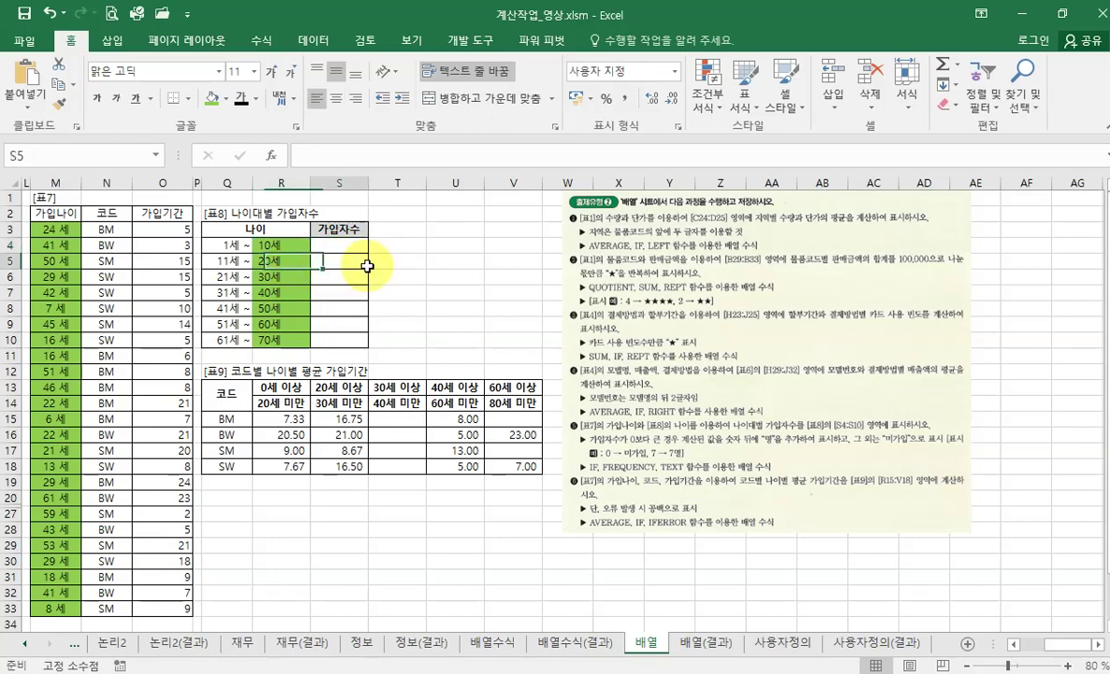
pyautogui.click(295, 293)
pyautogui.click(342, 292)
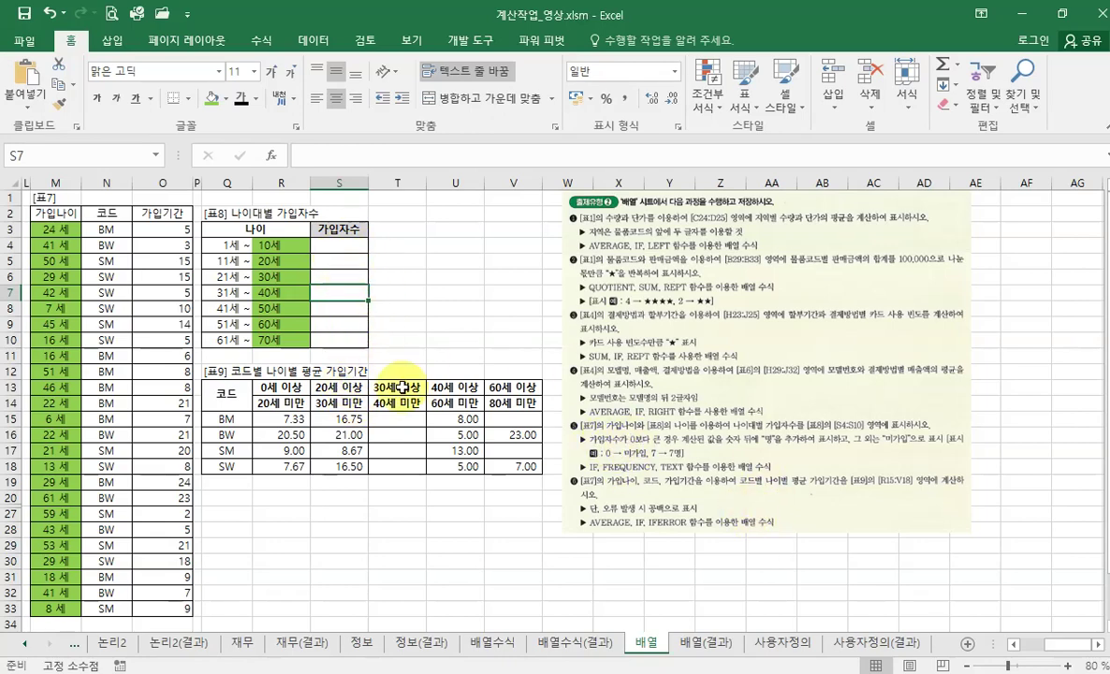
pyautogui.moveTo(394, 423); pyautogui.dragTo(394, 465)
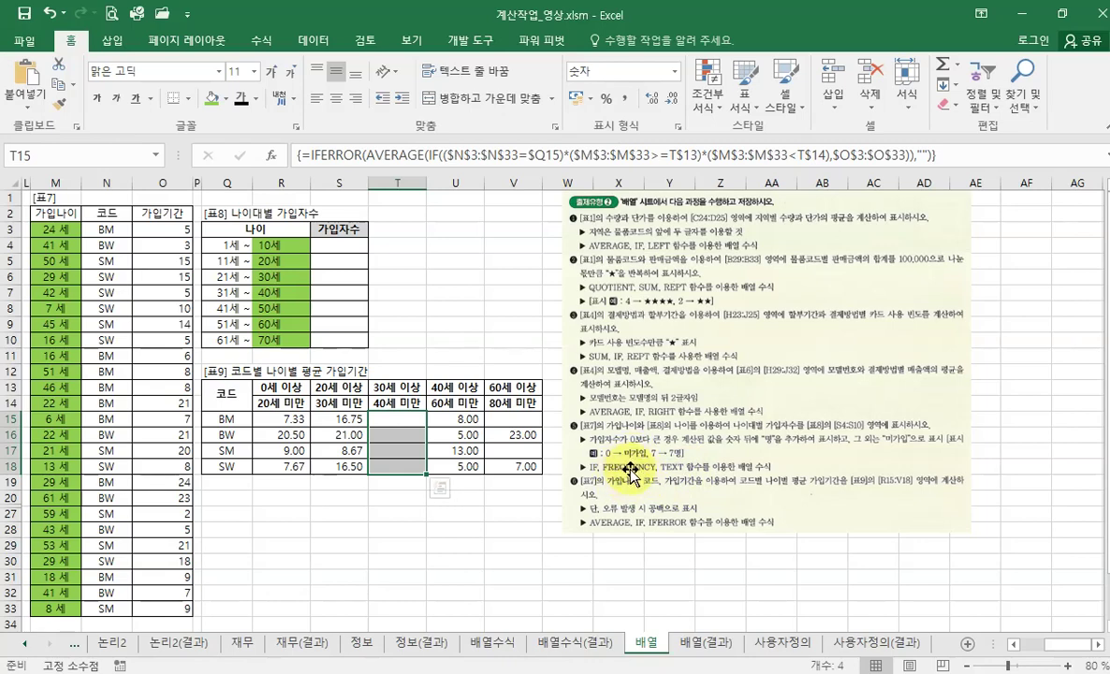
pyautogui.moveTo(334, 246); pyautogui.dragTo(333, 331)
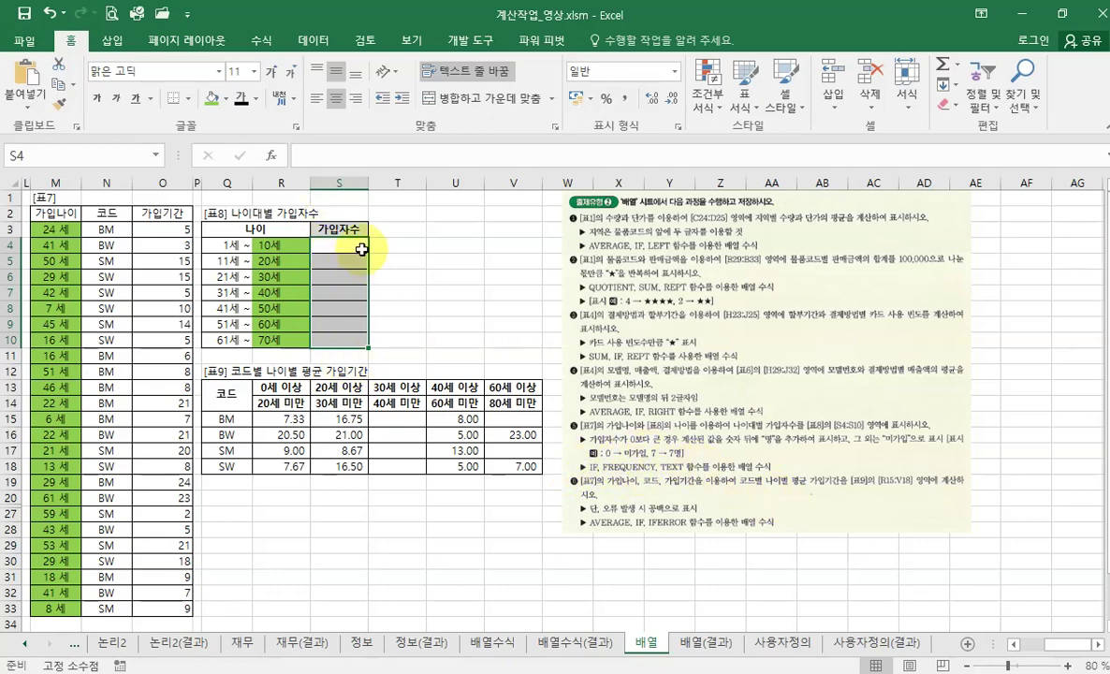
pyautogui.click(345, 246)
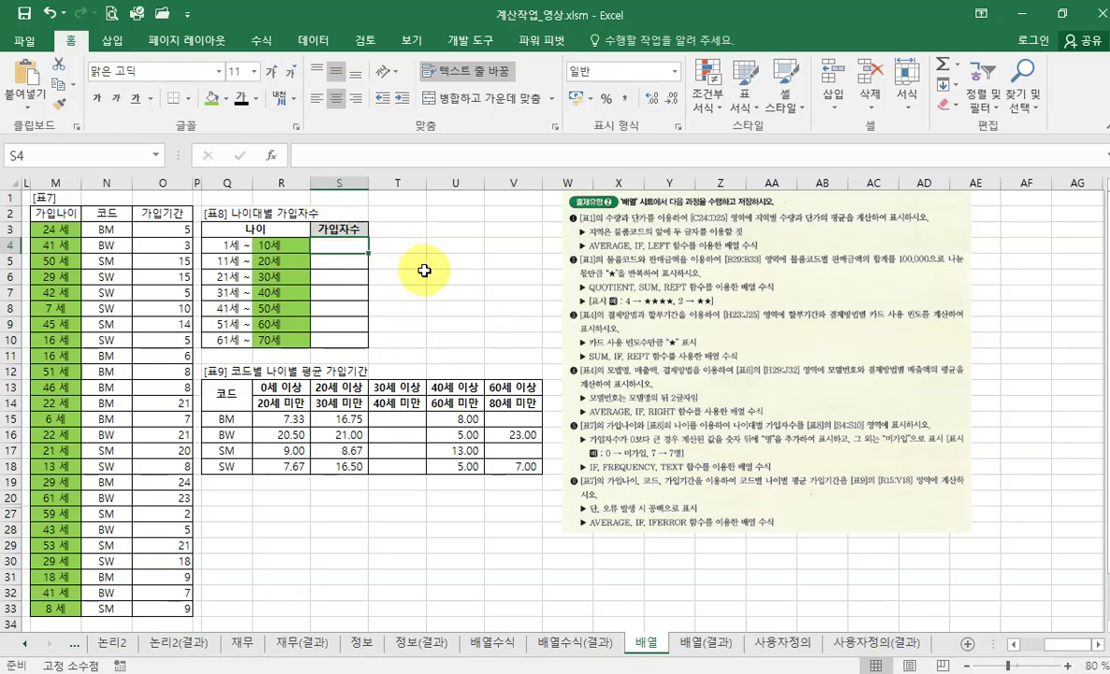
pyautogui.write('=')
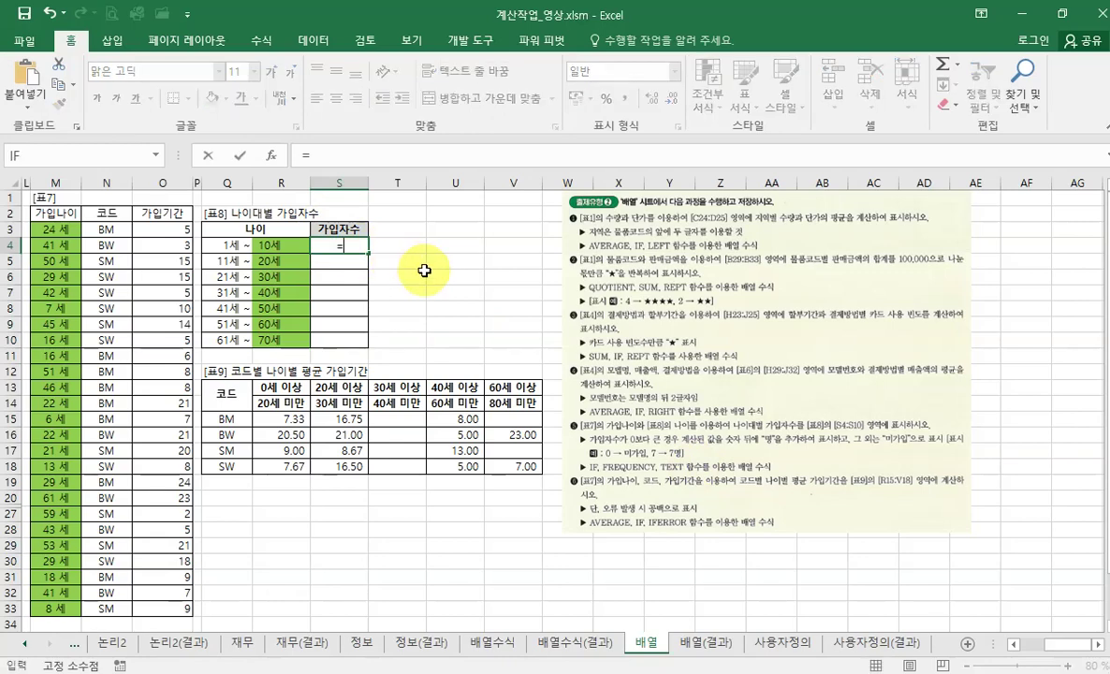
pyautogui.write('if')
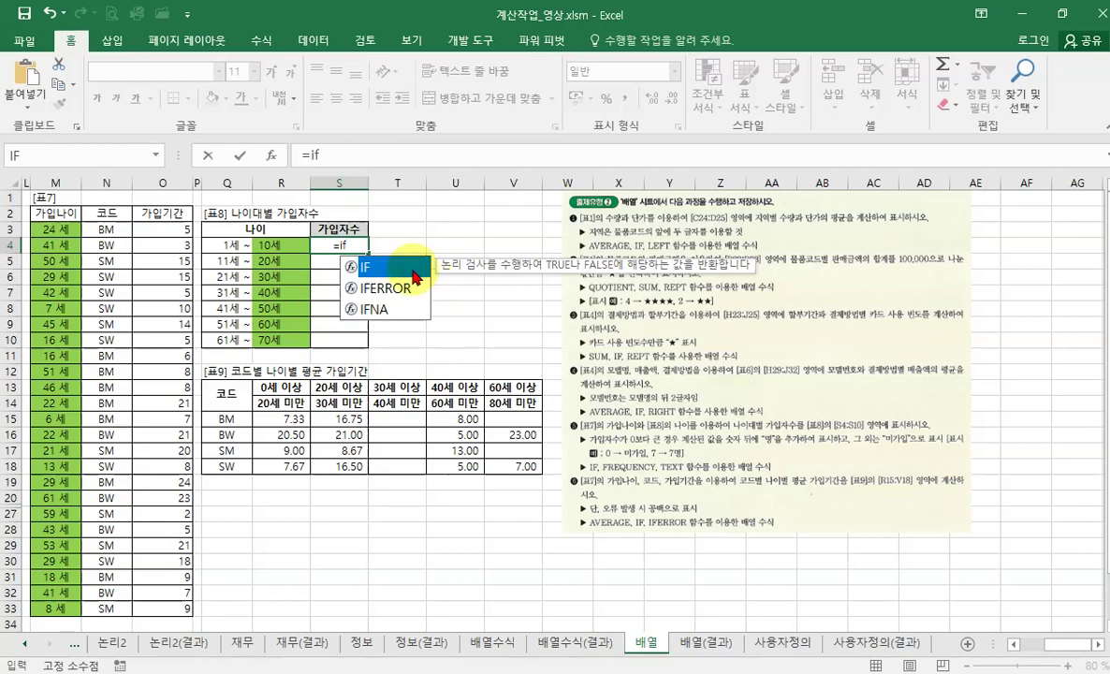
pyautogui.doubleClick(387, 270)
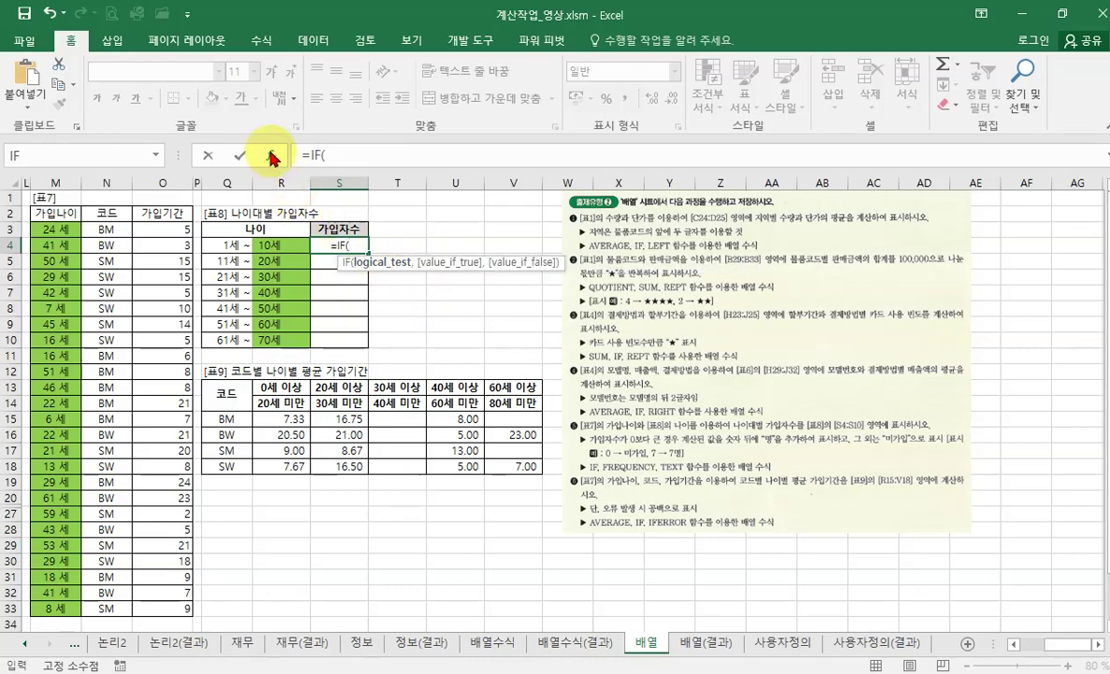
pyautogui.click(271, 155)
pyautogui.moveTo(575, 283); pyautogui.dragTo(292, 382)
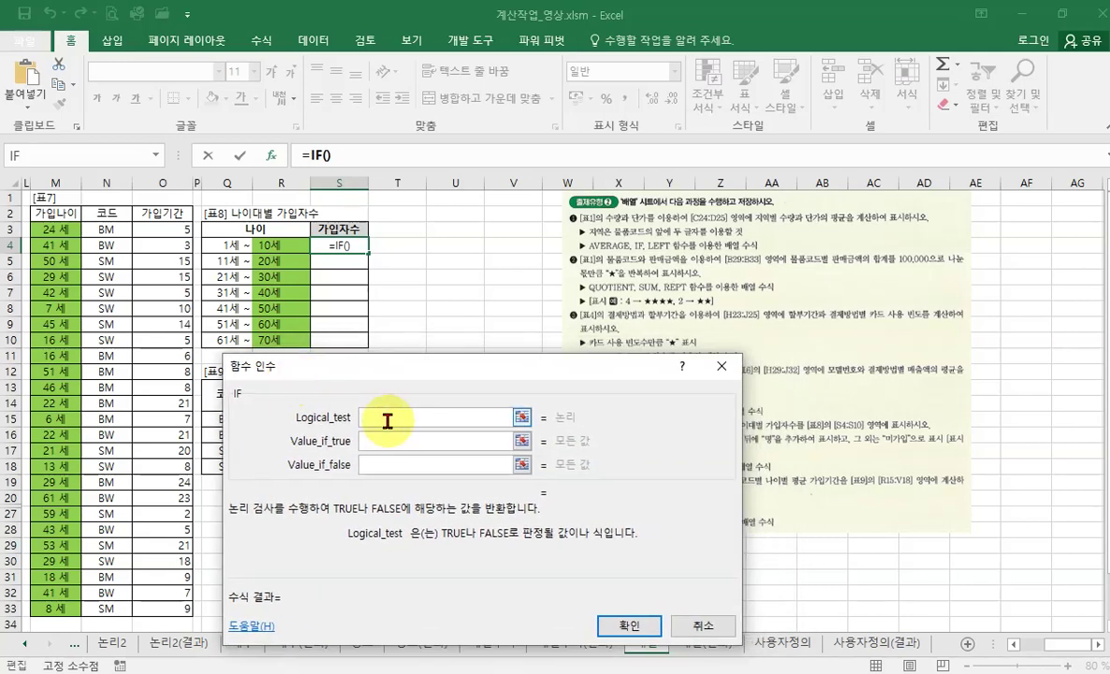
pyautogui.click(706, 631)
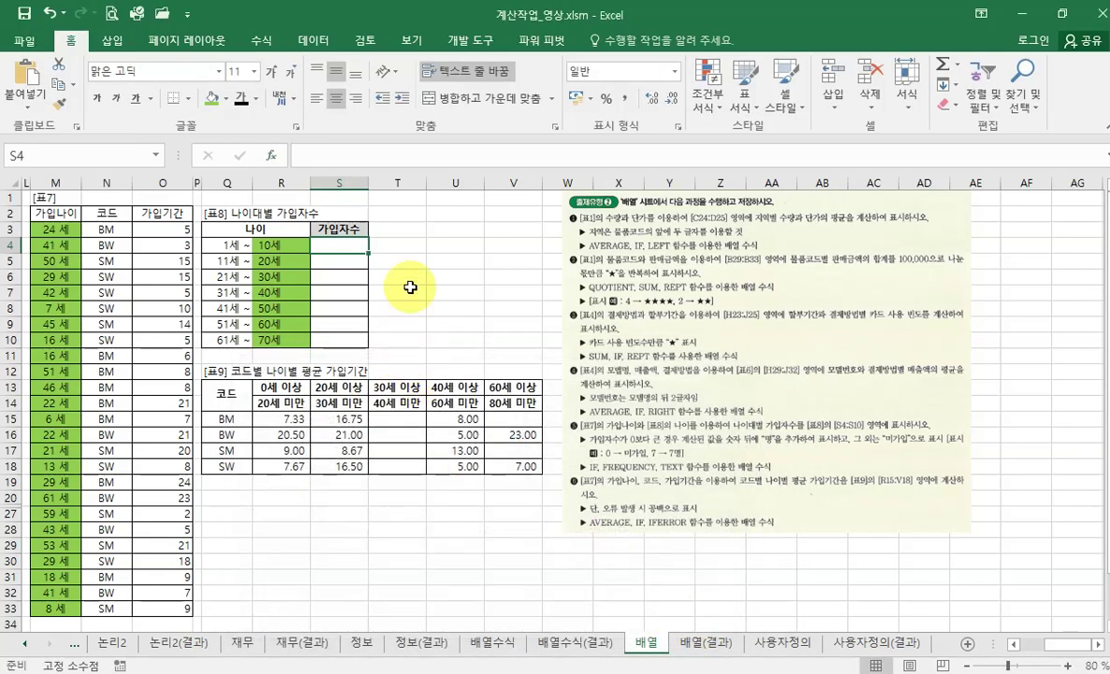
pyautogui.click(459, 278)
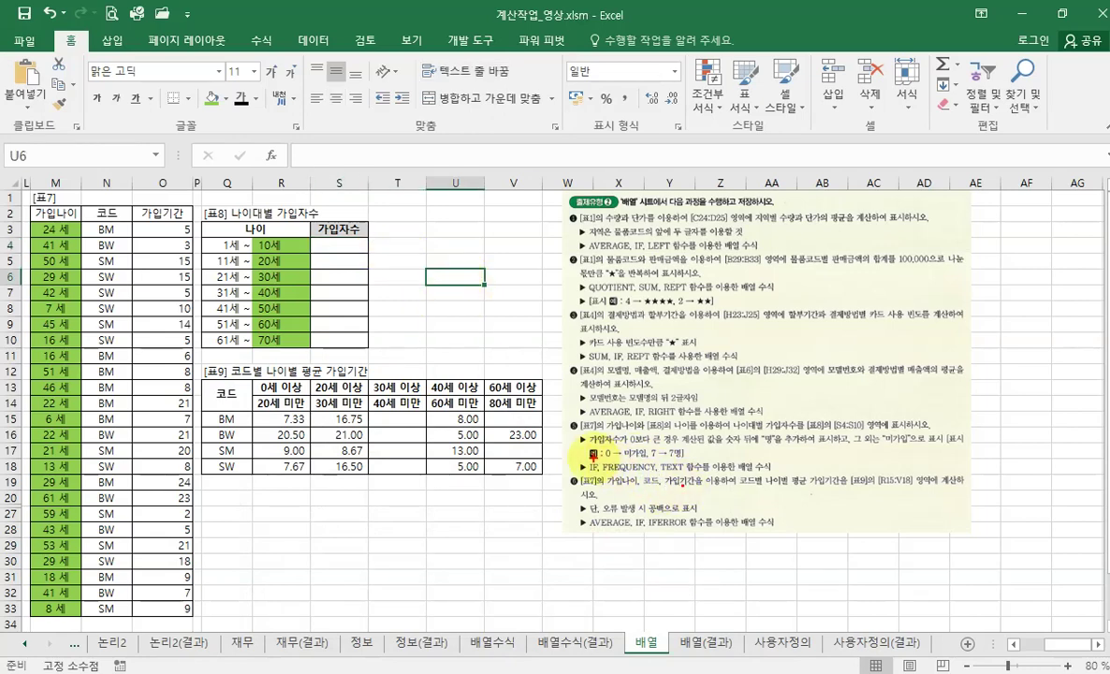
pyautogui.moveTo(594, 458)
pyautogui.mouseDown()
pyautogui.moveTo(657, 483)
pyautogui.moveTo(661, 432)
pyautogui.mouseUp()
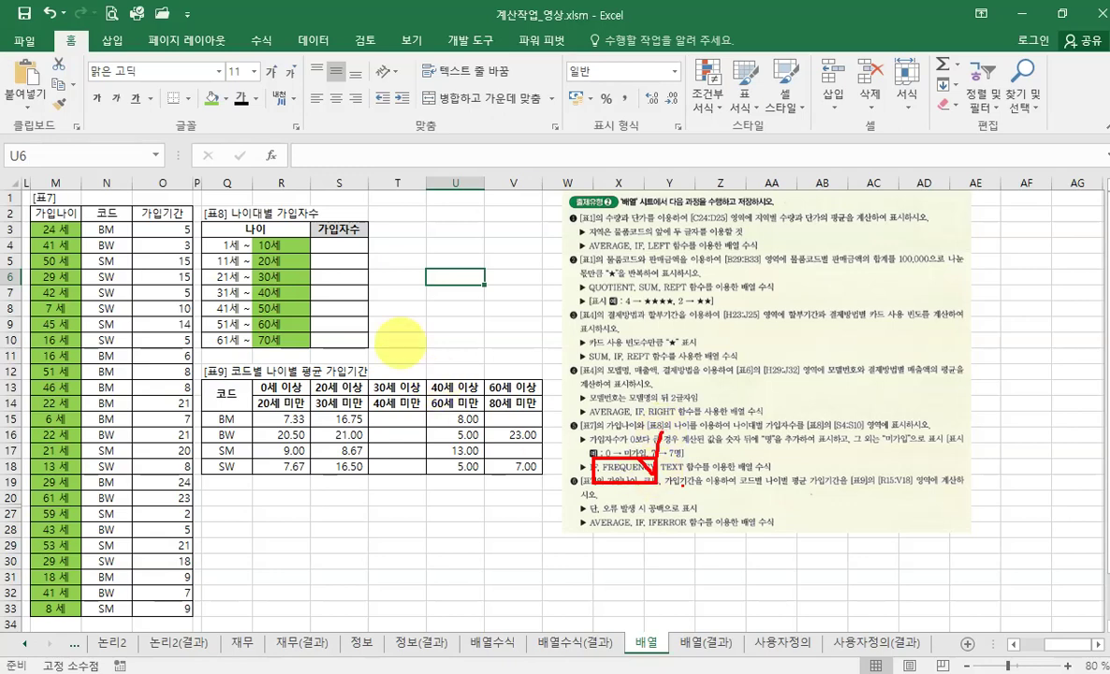
# Step: Start an IF formula across table 8's count cells S4:S10 and open its function arguments
pyautogui.press('Escape')
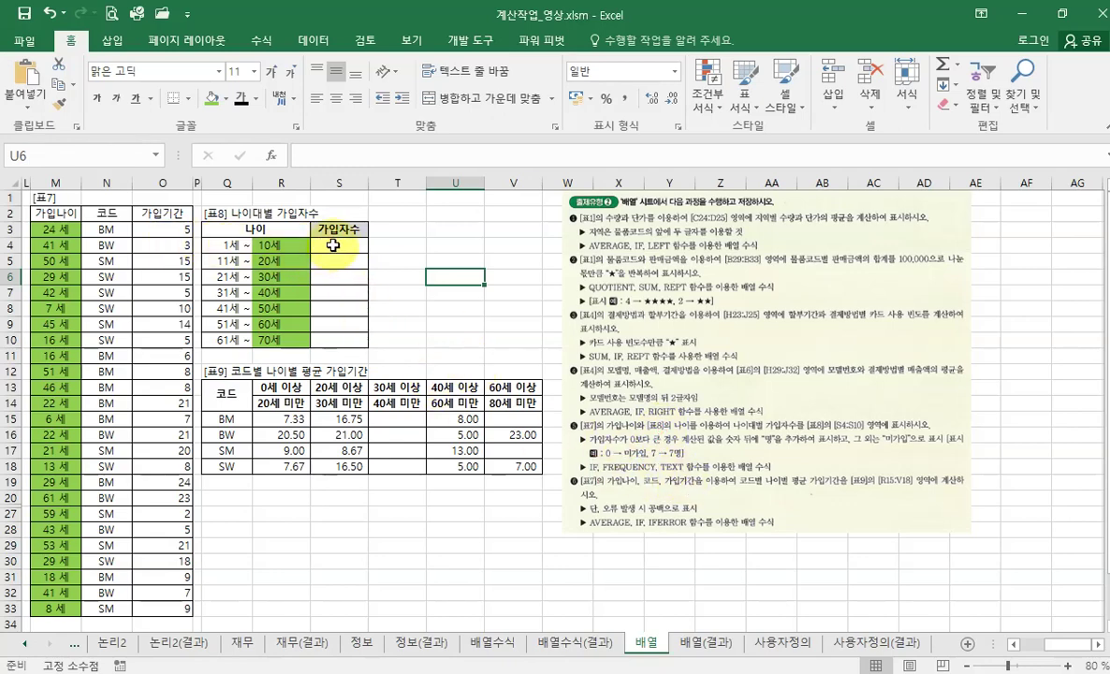
pyautogui.moveTo(333, 245); pyautogui.dragTo(332, 343)
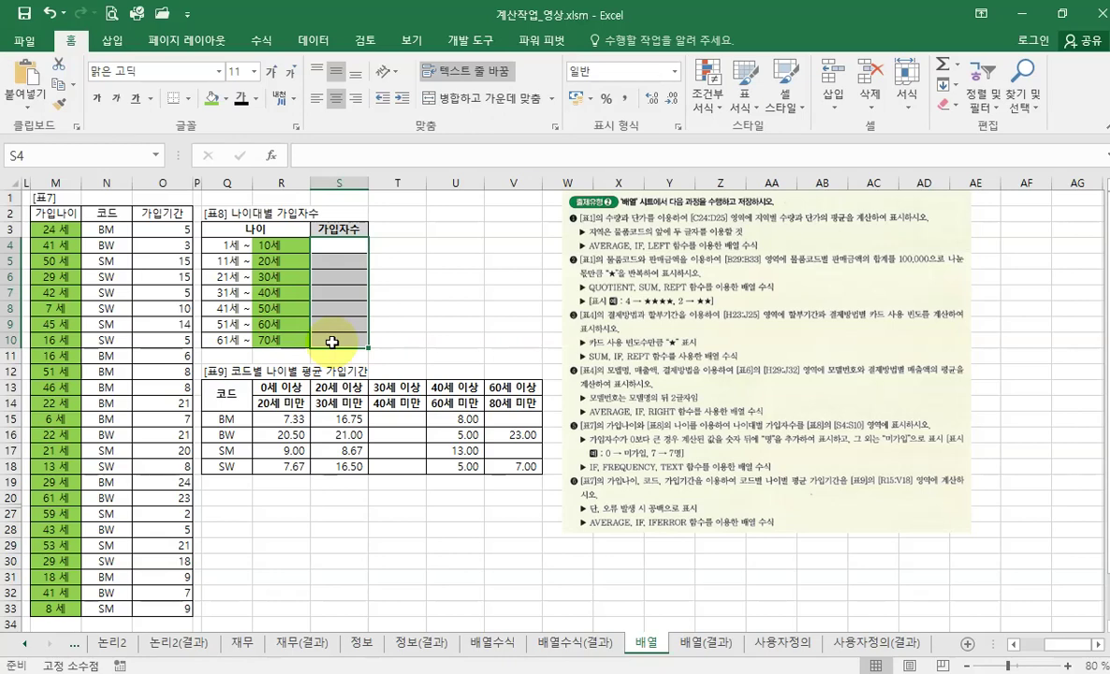
pyautogui.moveTo(333, 245); pyautogui.dragTo(348, 346)
pyautogui.write('=')
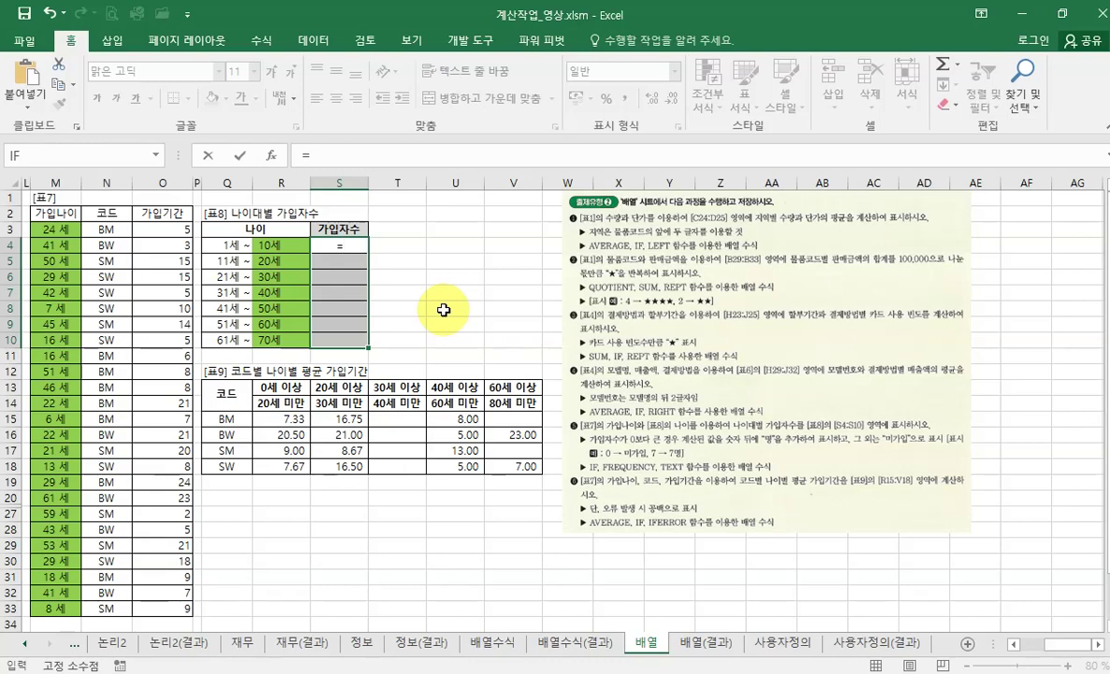
pyautogui.write('f')
pyautogui.press('BackSpace')
pyautogui.write('if')
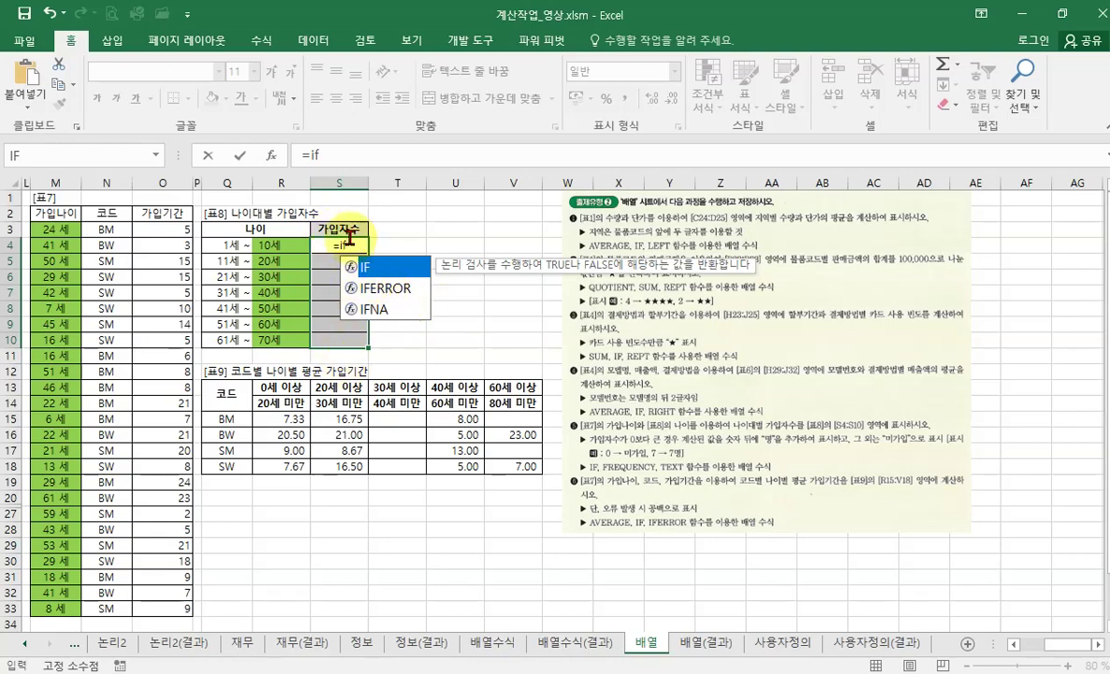
pyautogui.doubleClick(393, 281)
pyautogui.click(271, 156)
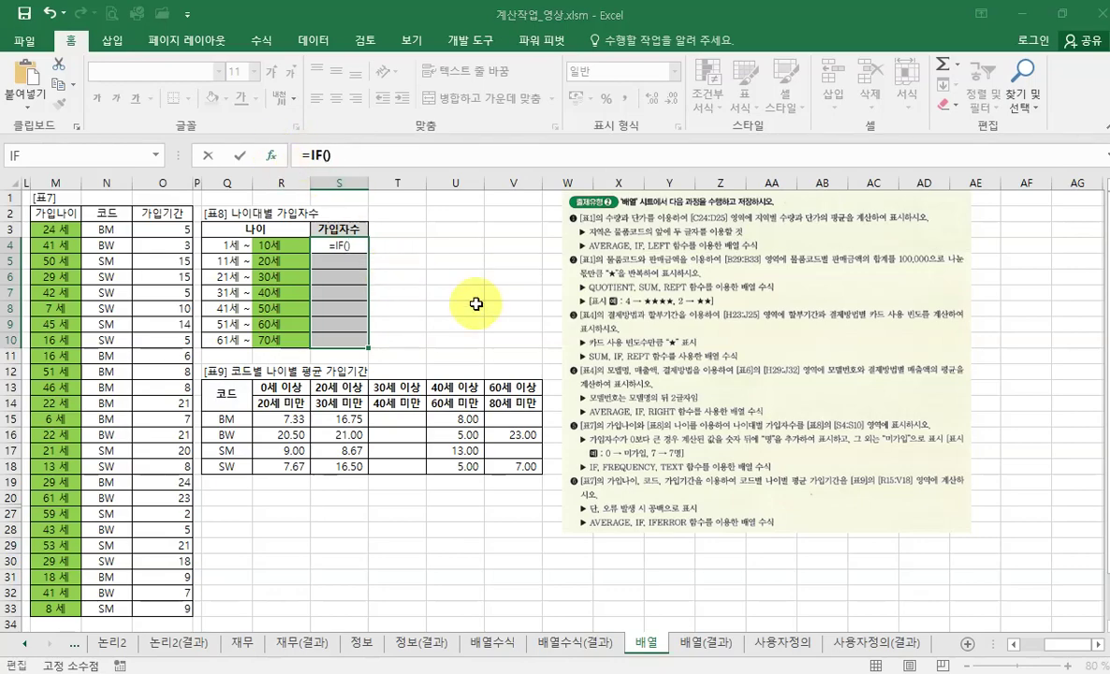
pyautogui.moveTo(452, 387); pyautogui.dragTo(612, 213)
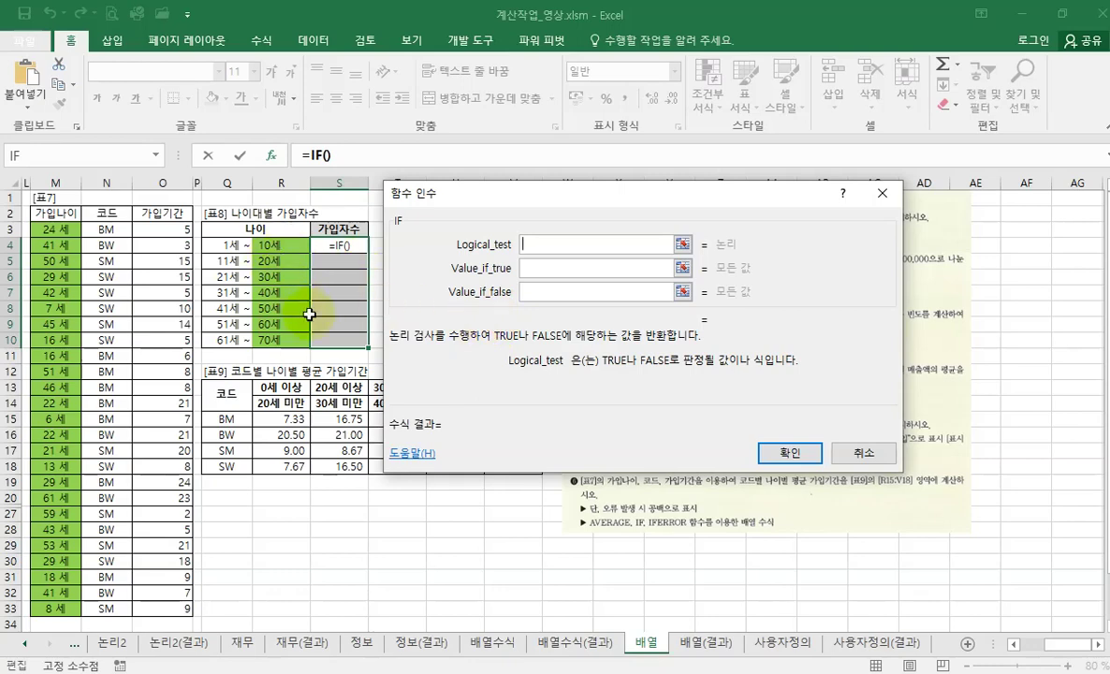
pyautogui.moveTo(603, 199); pyautogui.dragTo(602, 169)
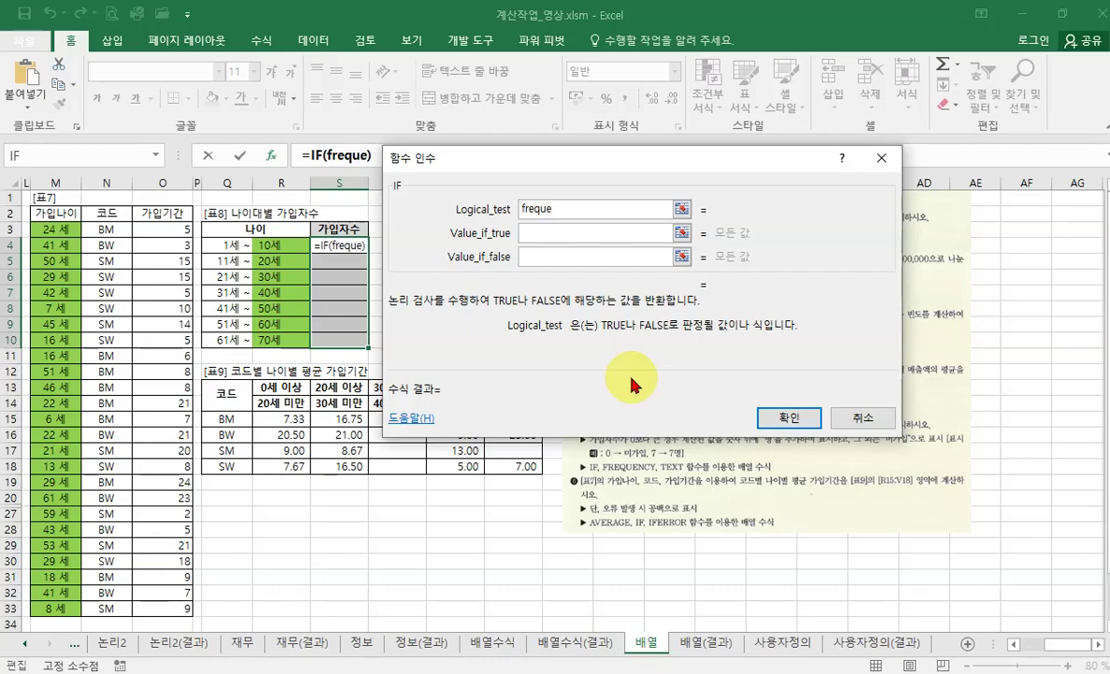
# Step: Nest FREQUENCY in the IF's logical test, with M3:M33 as the data array and R4:R10 as the bins array
pyautogui.write('ncy')
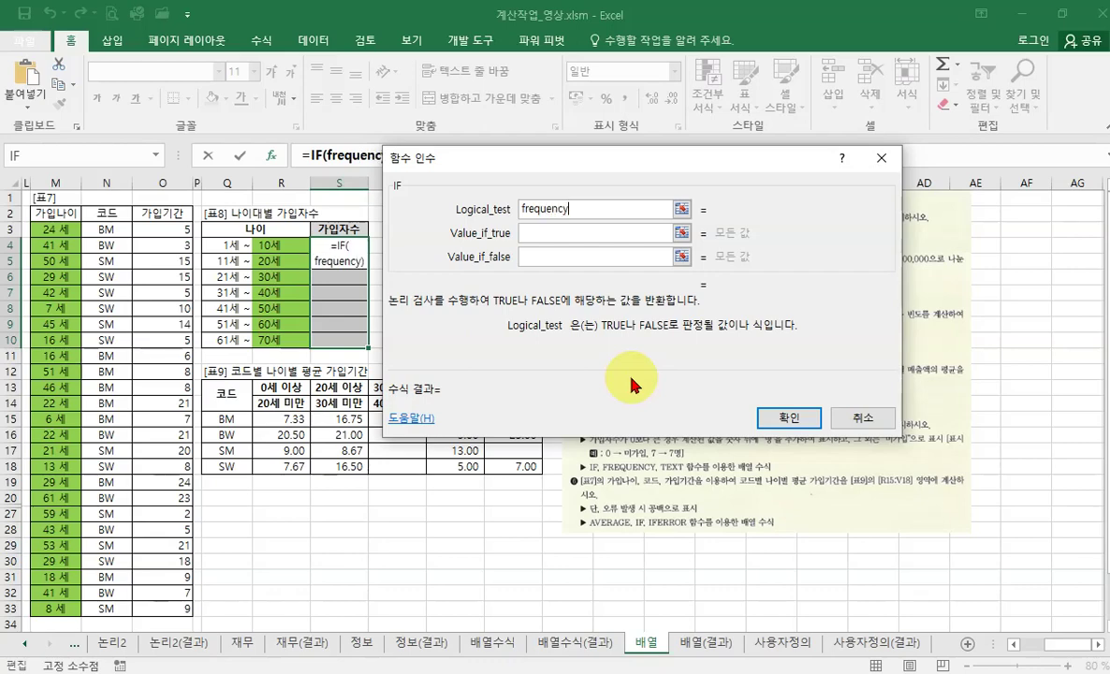
pyautogui.write('()')
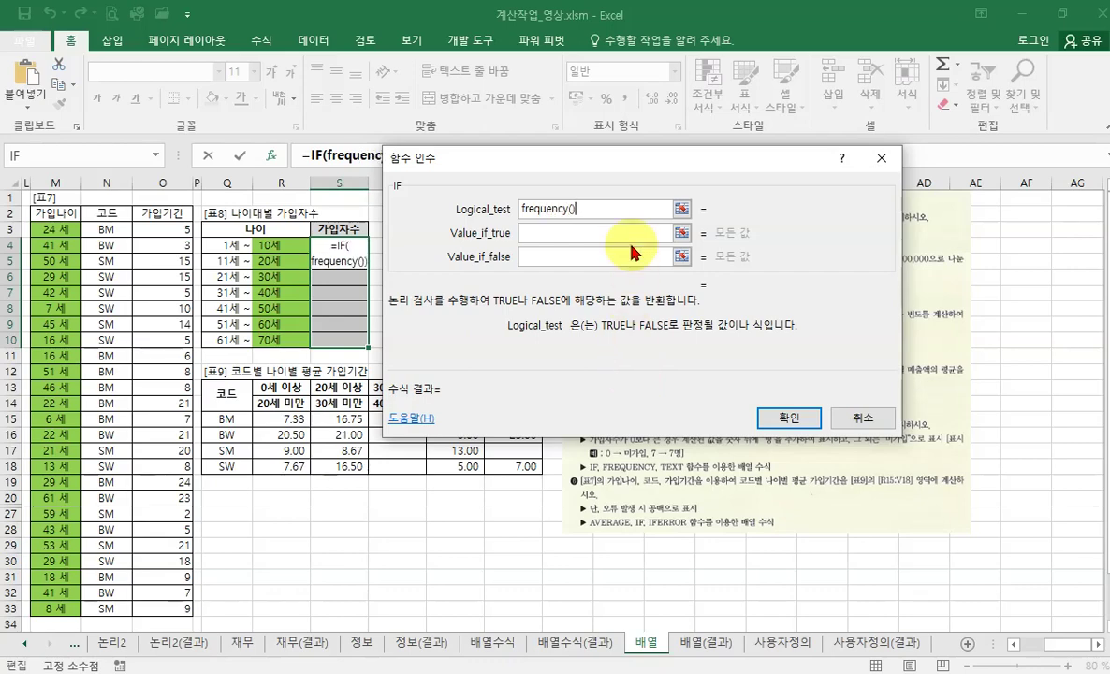
pyautogui.moveTo(632, 166); pyautogui.dragTo(660, 187)
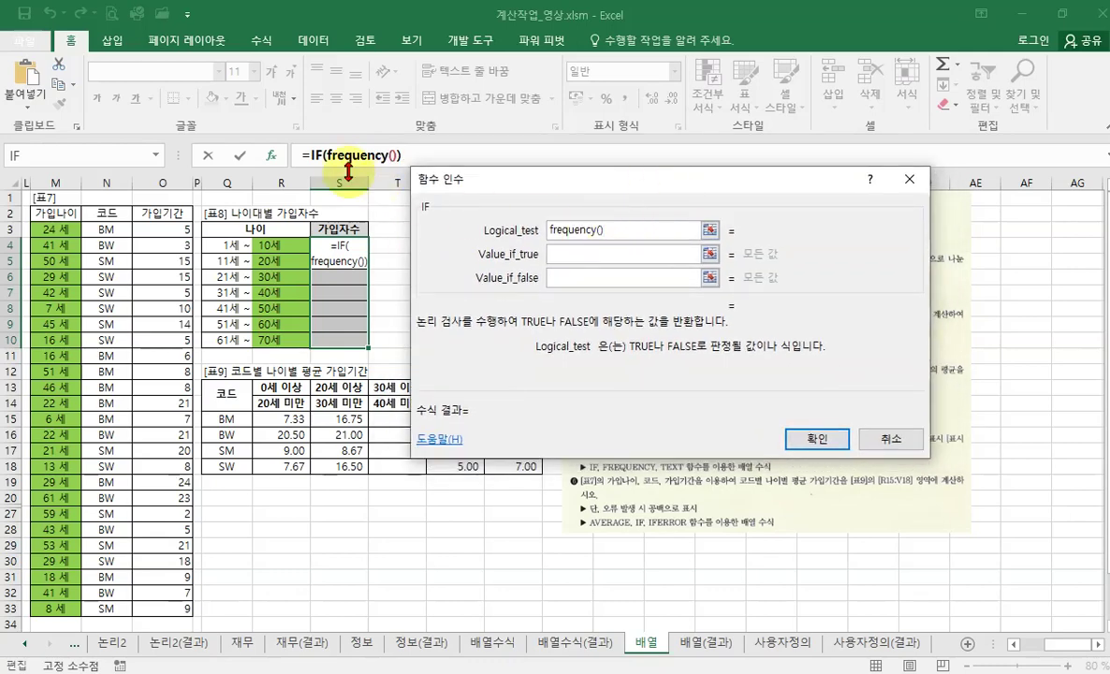
pyautogui.click(345, 155)
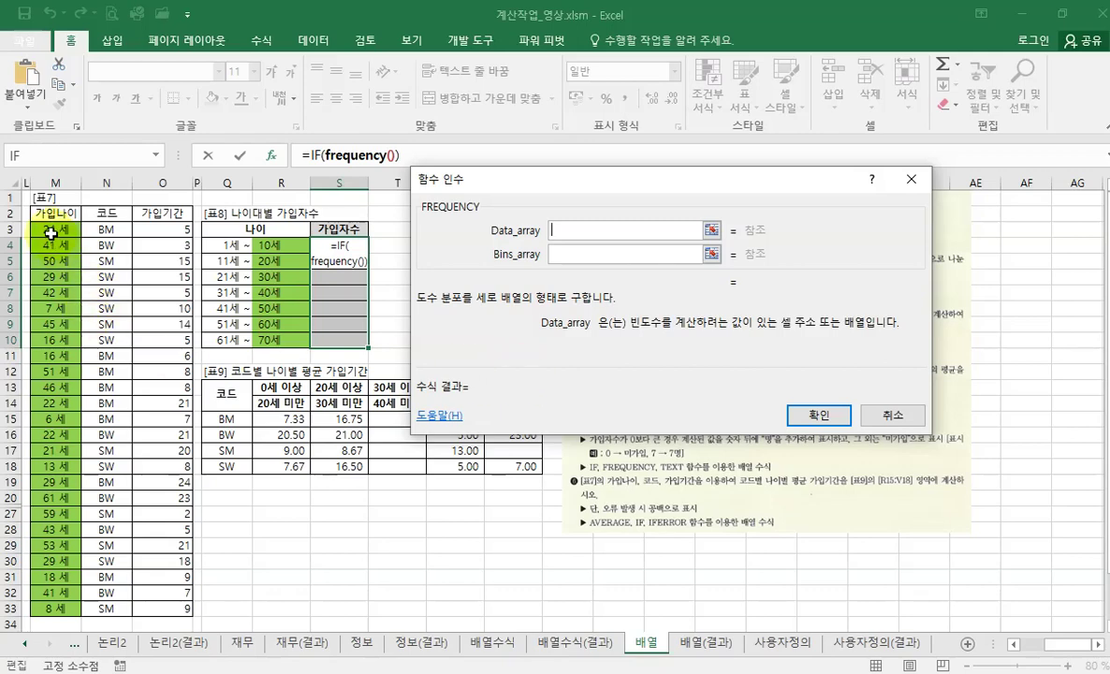
pyautogui.moveTo(51, 231); pyautogui.dragTo(56, 606)
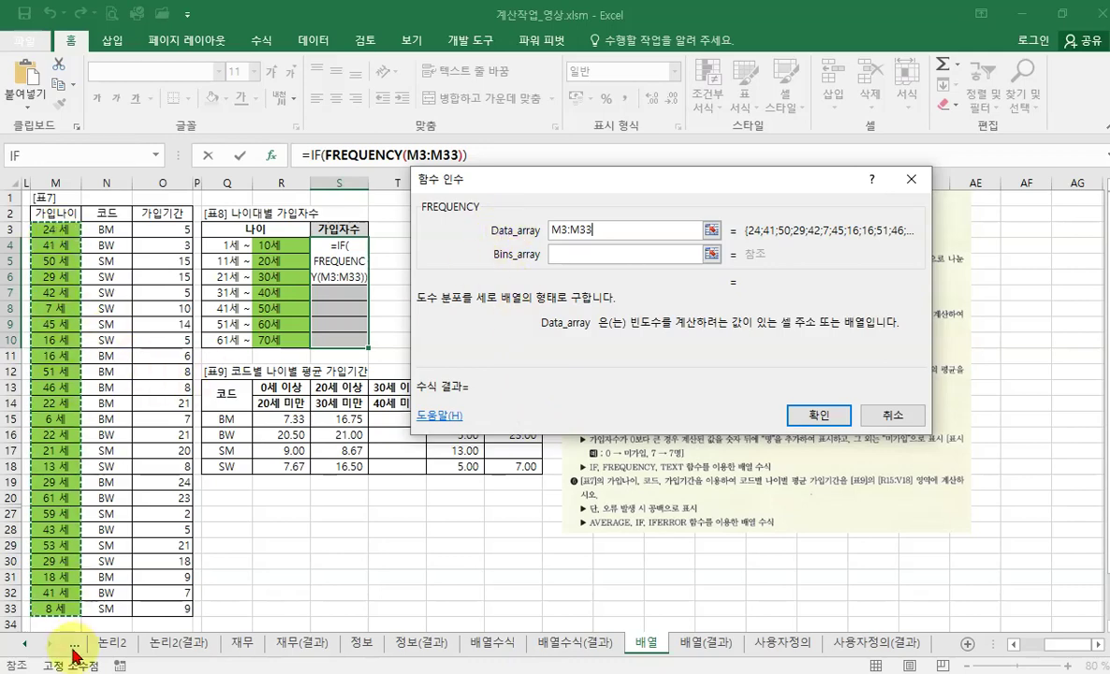
pyautogui.click(566, 254)
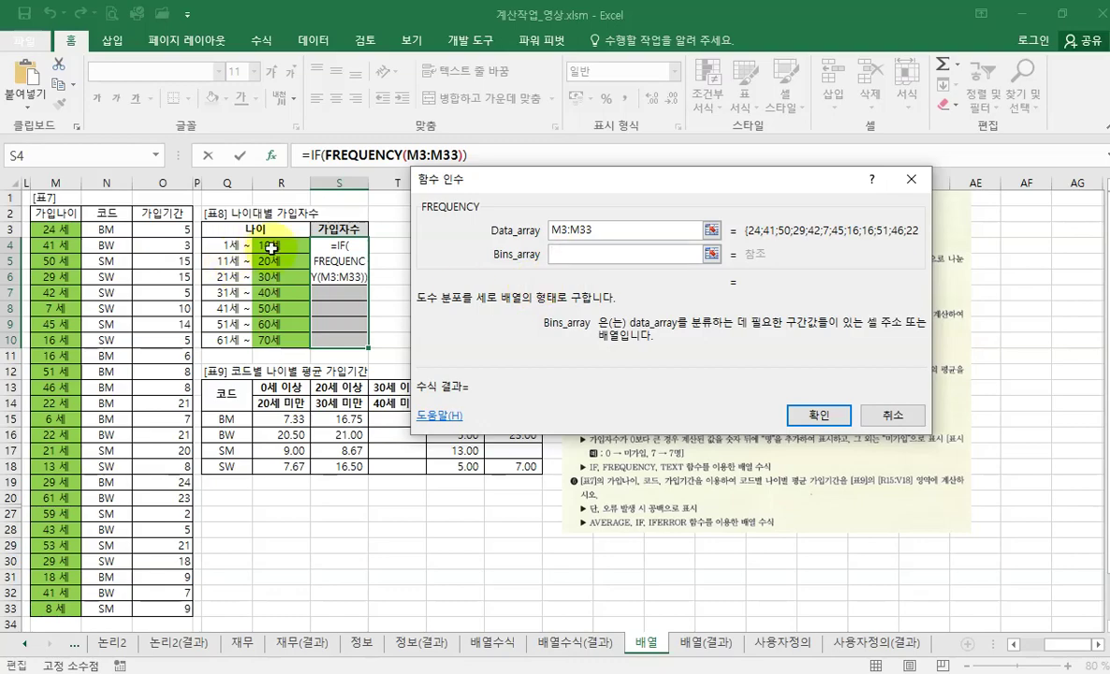
pyautogui.moveTo(269, 245); pyautogui.dragTo(285, 341)
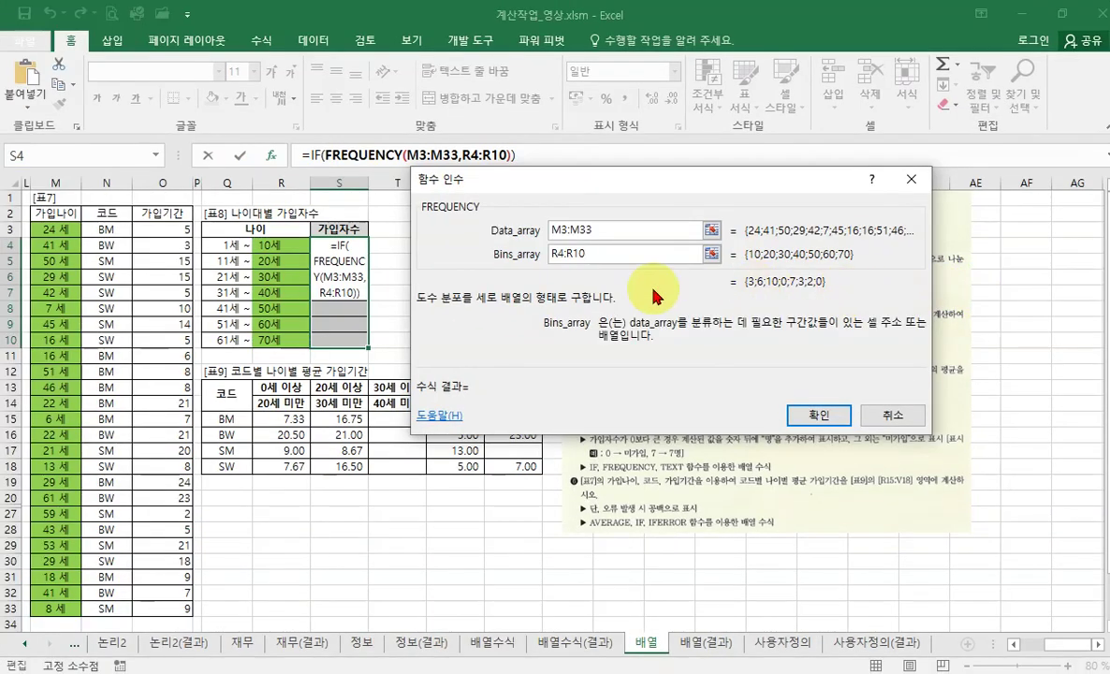
# Step: Return to the IF's arguments and add the comparison >0 after FREQUENCY in the logical test
pyautogui.click(311, 154)
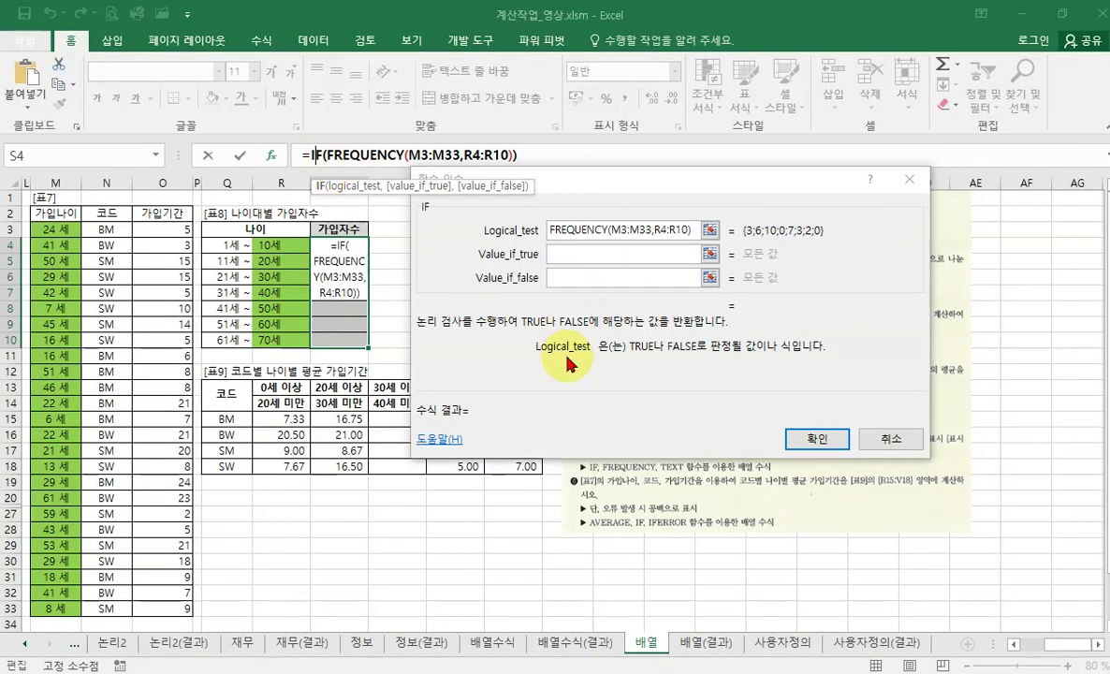
pyautogui.click(692, 231)
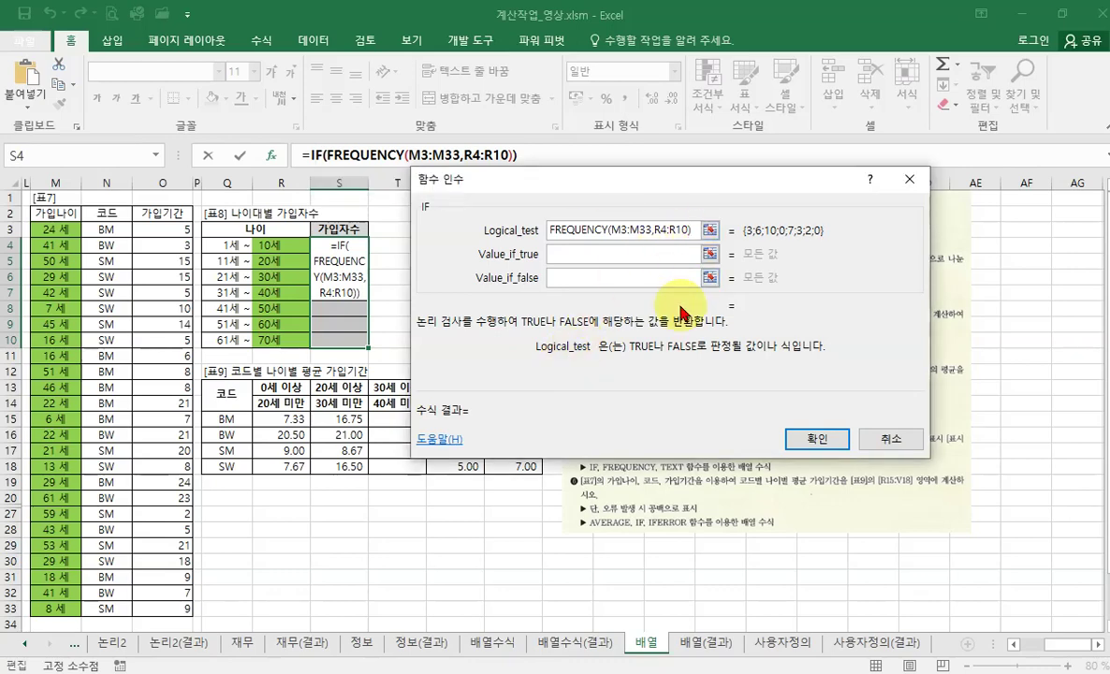
pyautogui.write('>0')
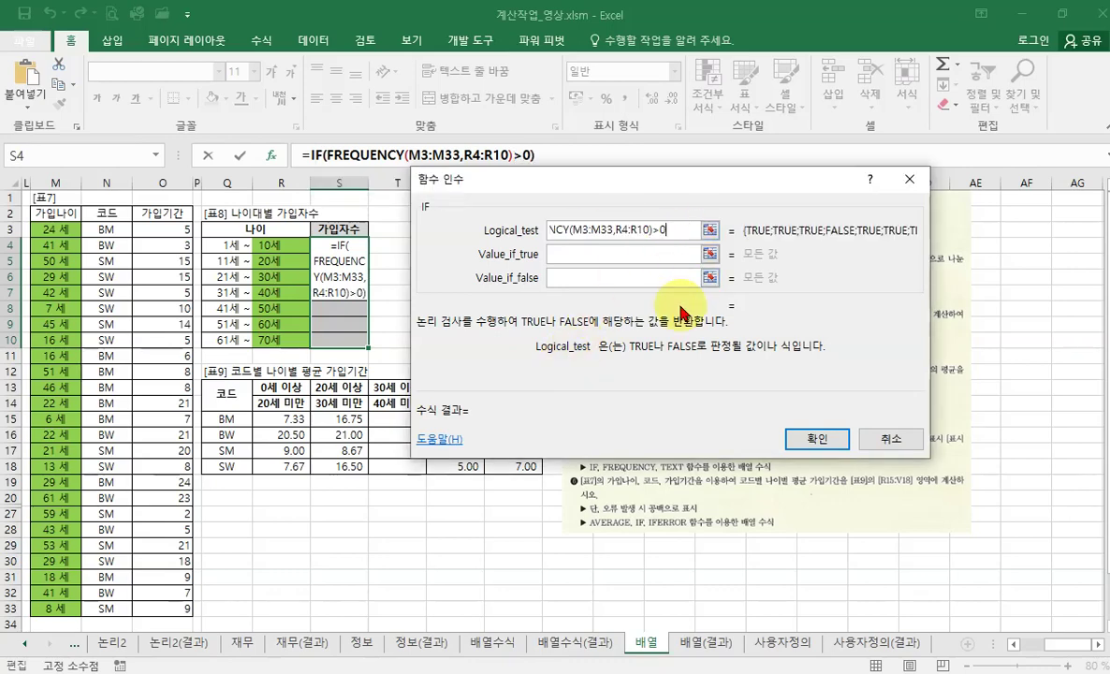
pyautogui.moveTo(690, 185); pyautogui.dragTo(831, 123)
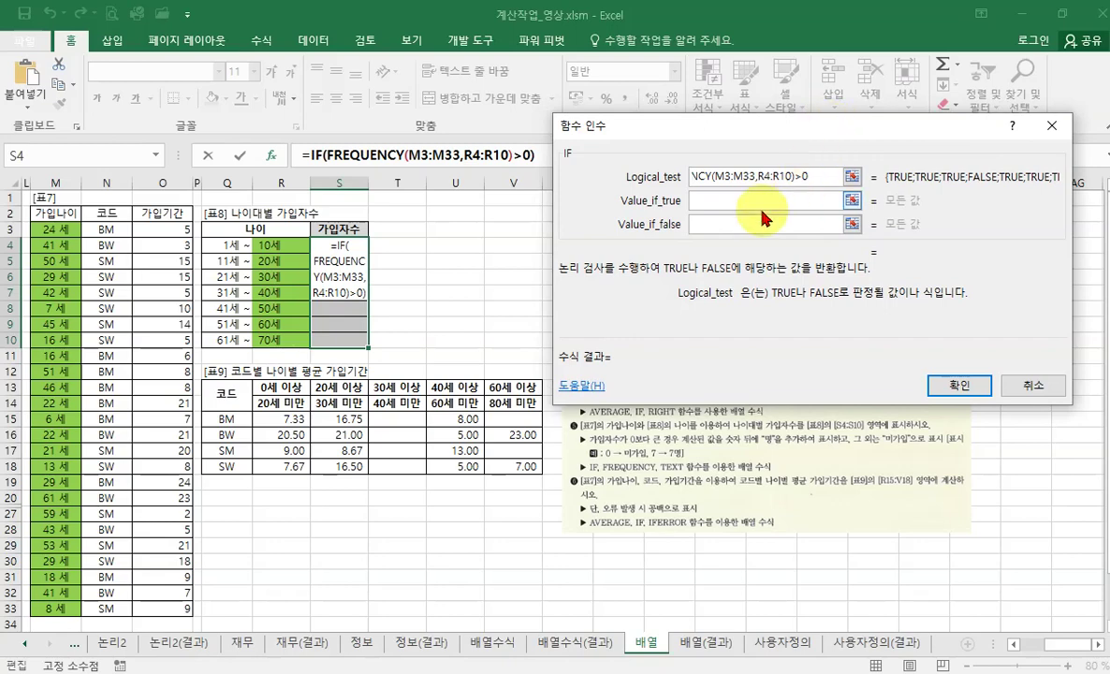
# Step: Set the IF function's value if false to "미가입"
pyautogui.click(716, 200)
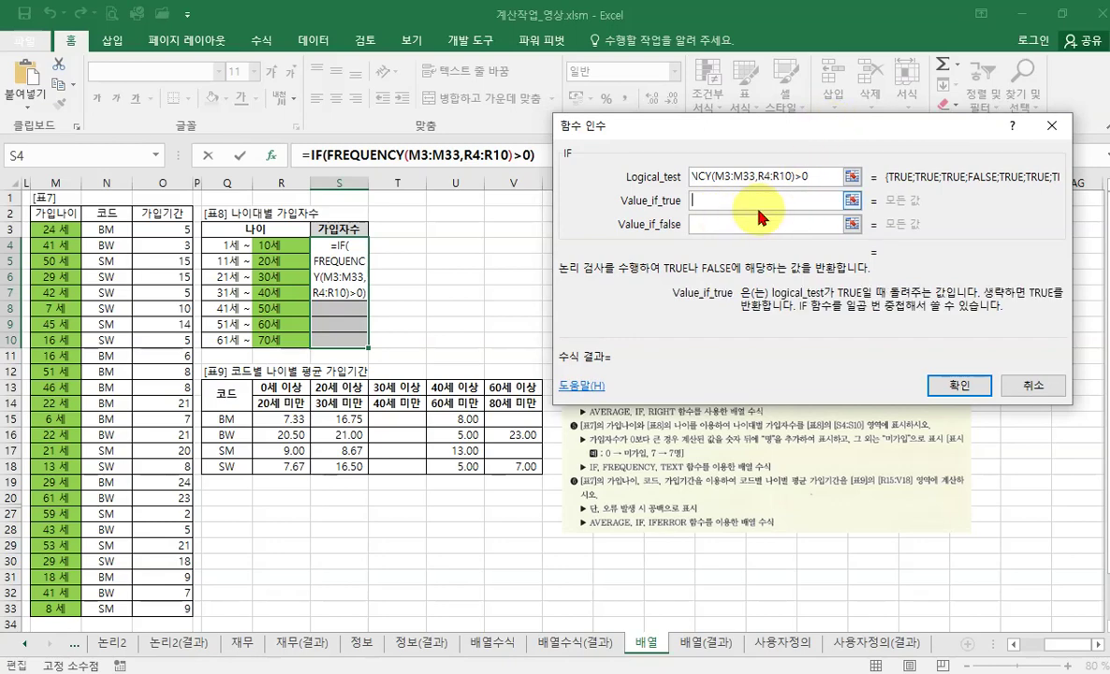
pyautogui.click(736, 224)
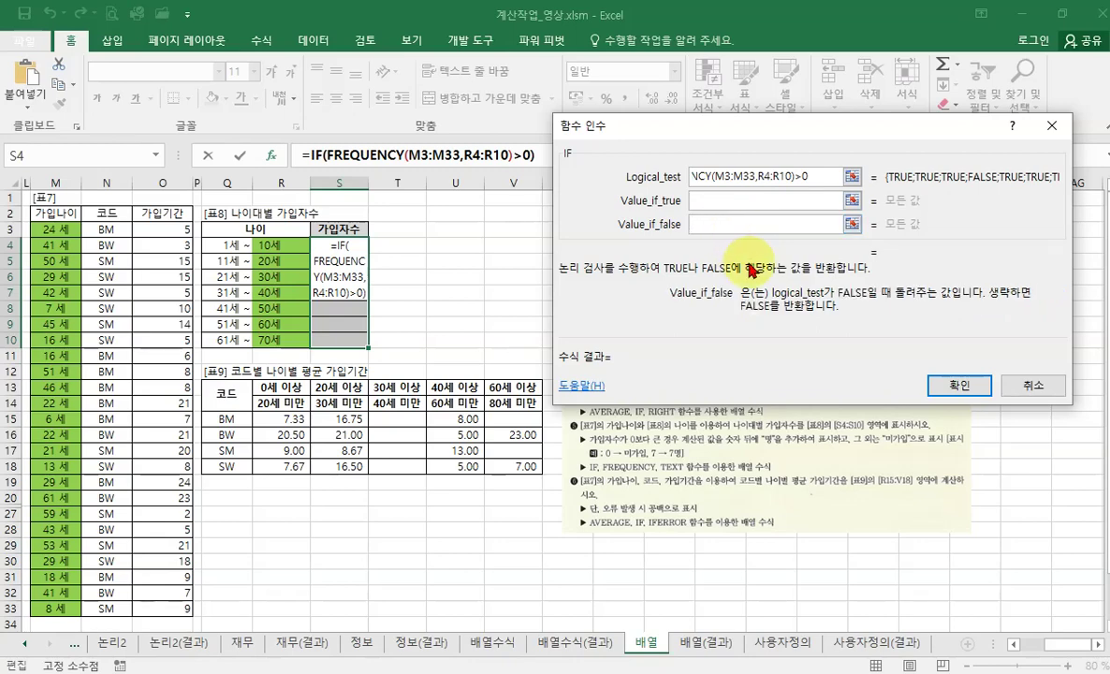
pyautogui.write('""')
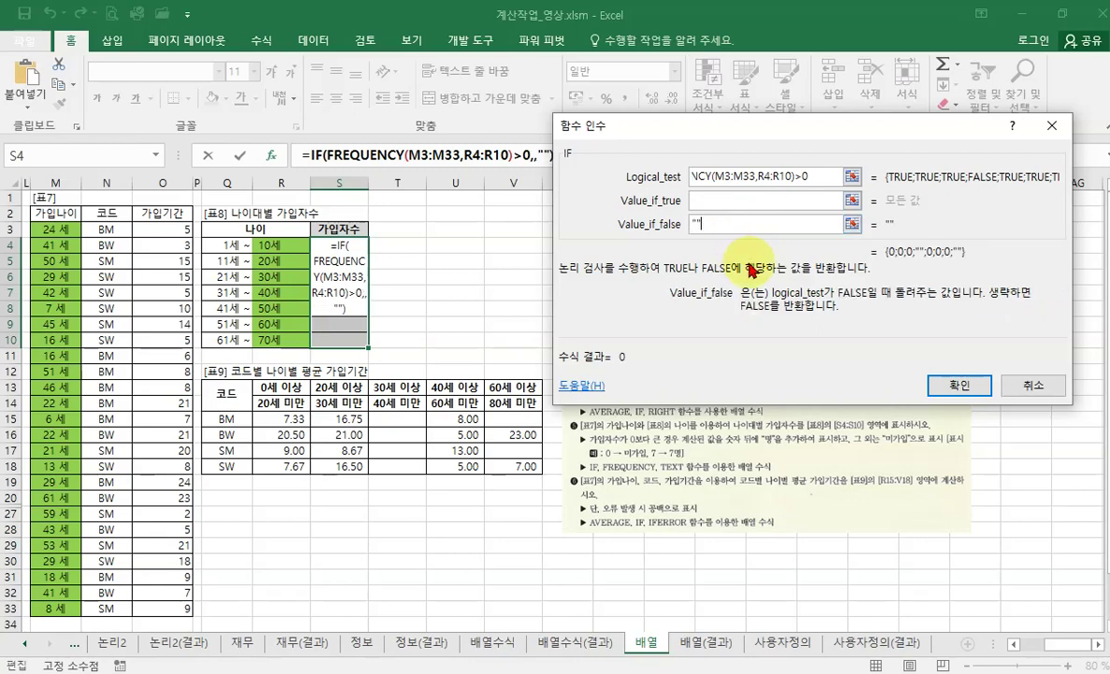
pyautogui.write('미강')
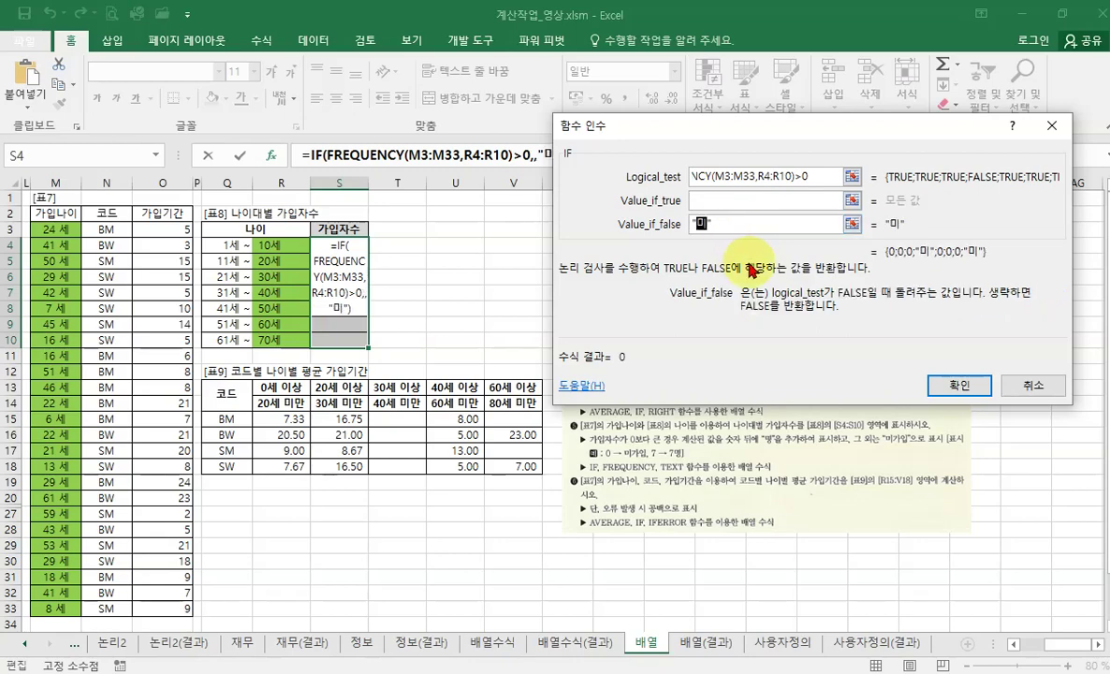
pyautogui.write('입')
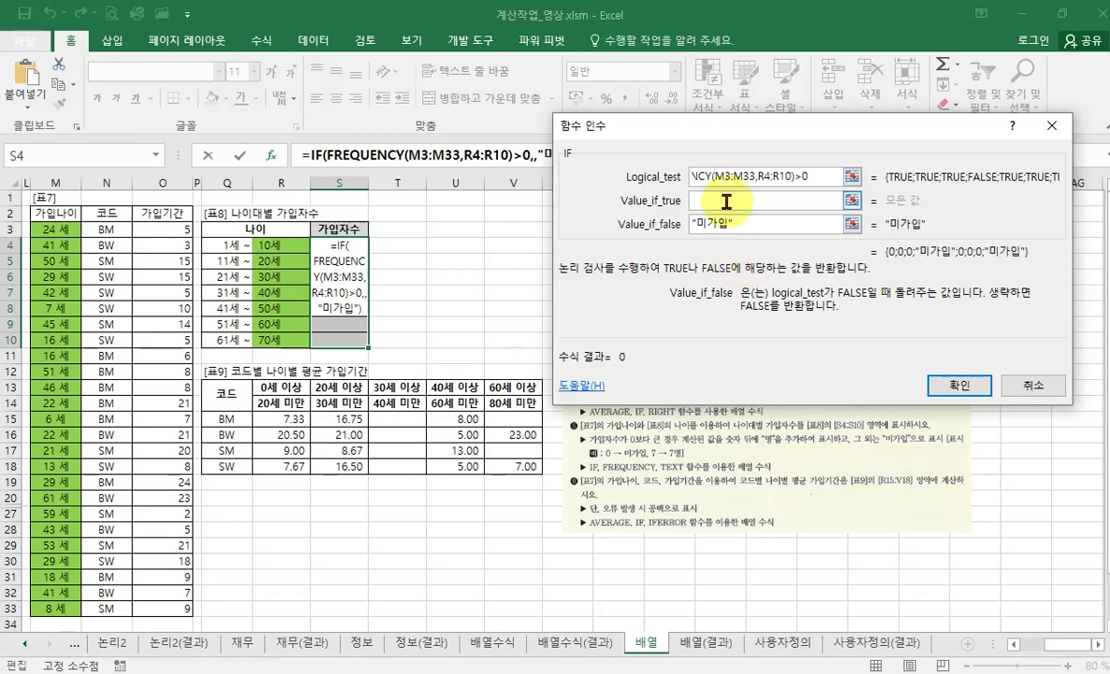
# Step: Copy the FREQUENCY(M3:M33,R4:R10) expression from the IF's logical test, without the >0 comparison
pyautogui.click(722, 202)
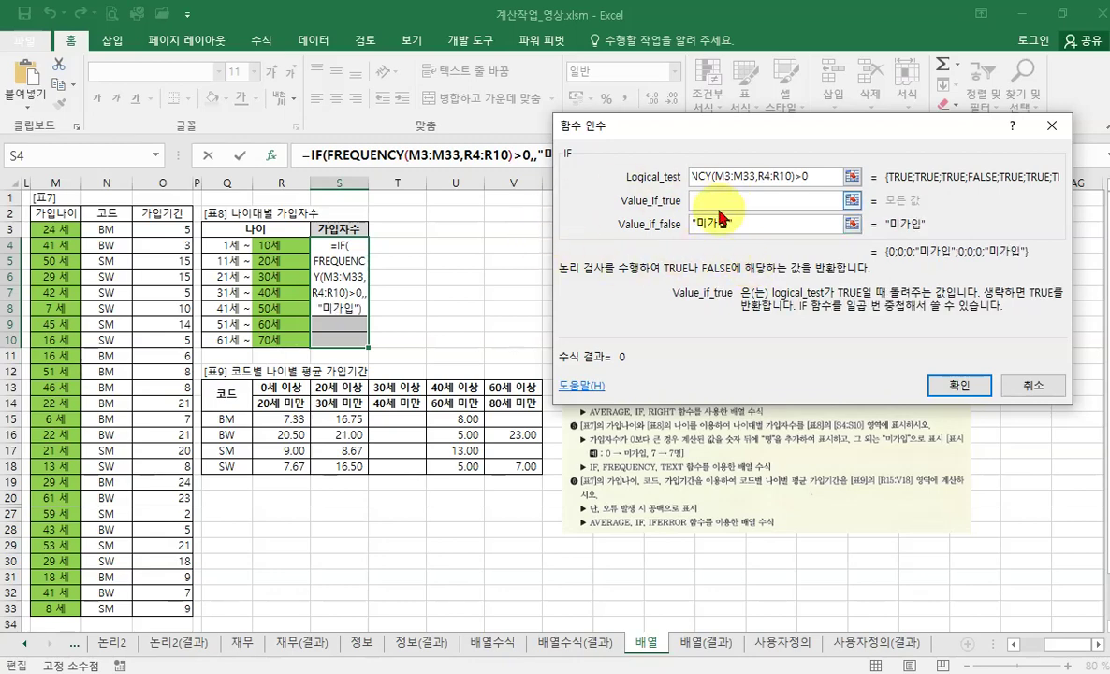
pyautogui.moveTo(755, 129); pyautogui.dragTo(587, 206)
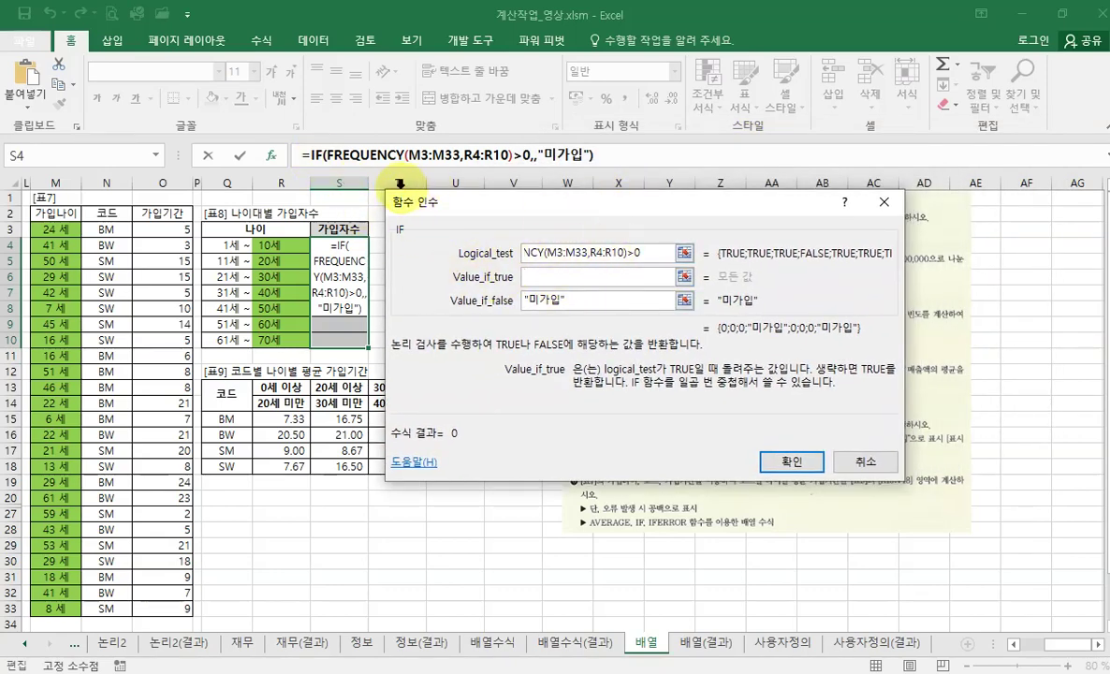
pyautogui.click(628, 255)
pyautogui.moveTo(629, 262); pyautogui.dragTo(513, 260)
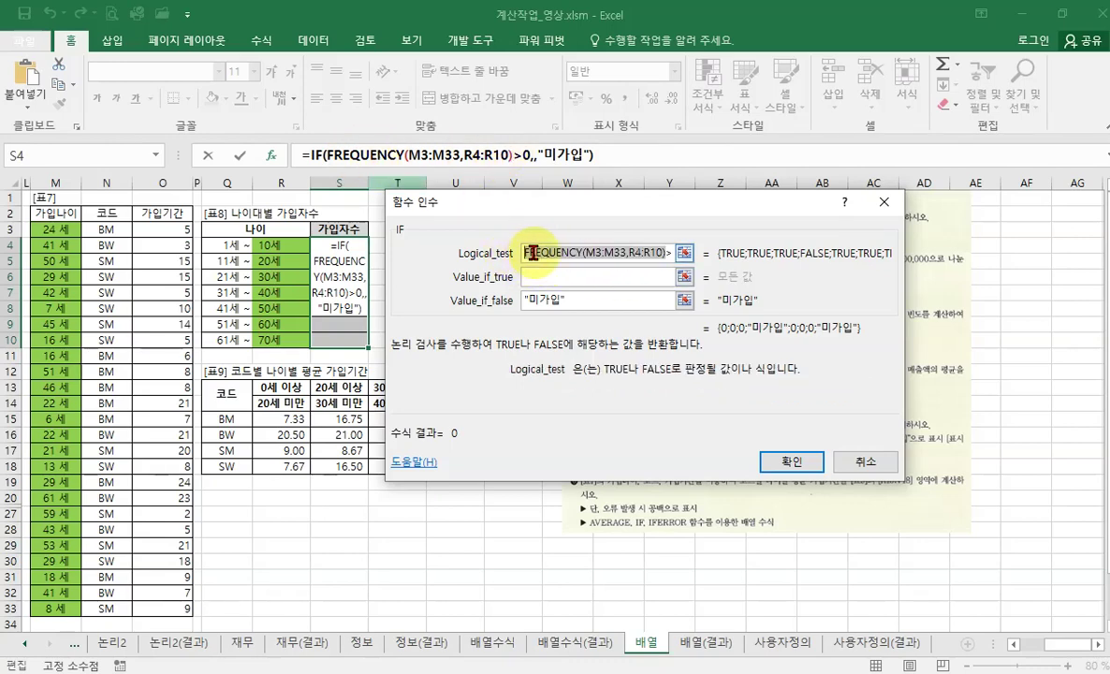
pyautogui.rightClick(531, 252)
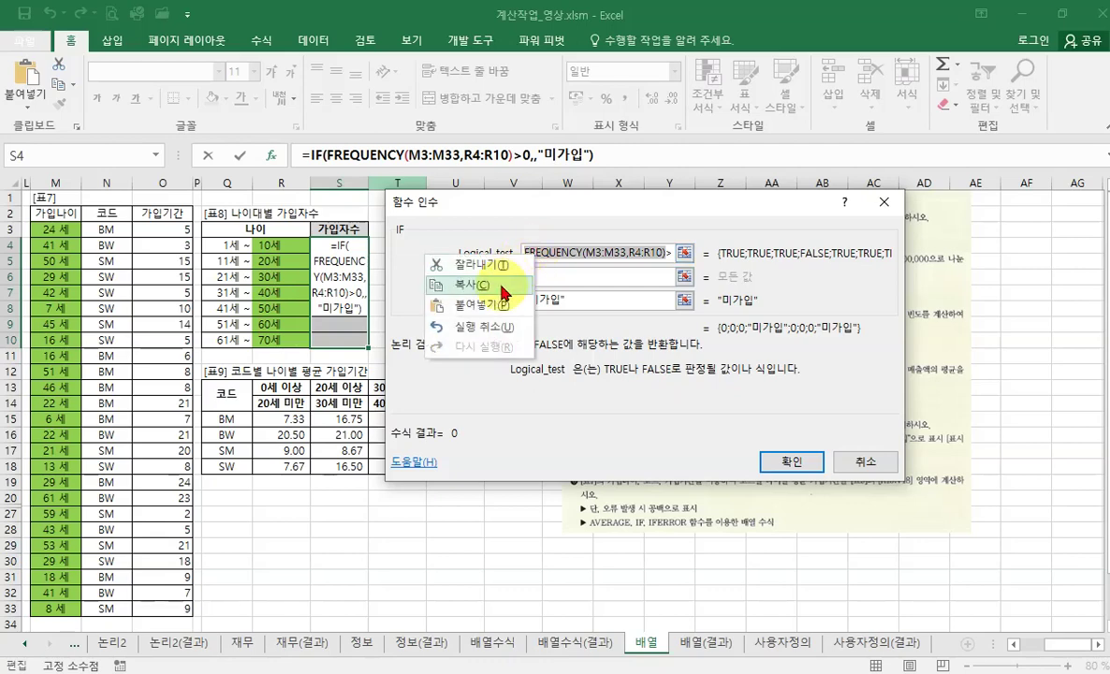
pyautogui.click(501, 285)
# Step: Nest TEXT in the IF's value if true and paste the copied FREQUENCY(M3:M33,R4:R10) expression as its value
pyautogui.press('Tab')
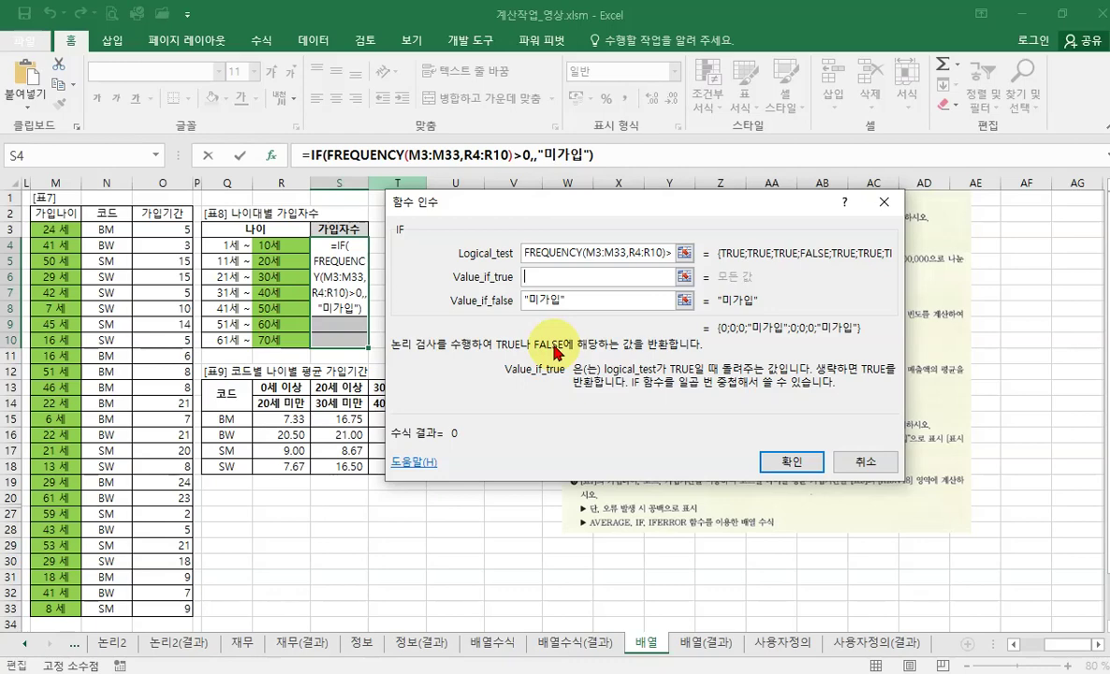
pyautogui.write('ㅅㄷ')
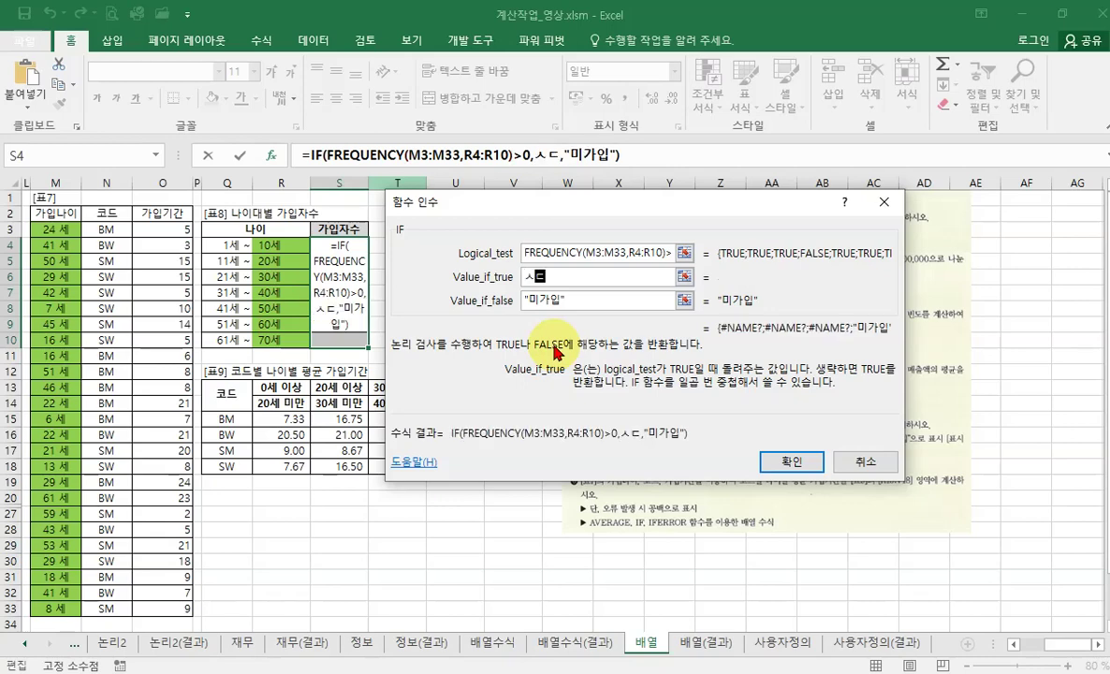
pyautogui.press('BackSpace')
pyautogui.press('BackSpace')
pyautogui.write('text')
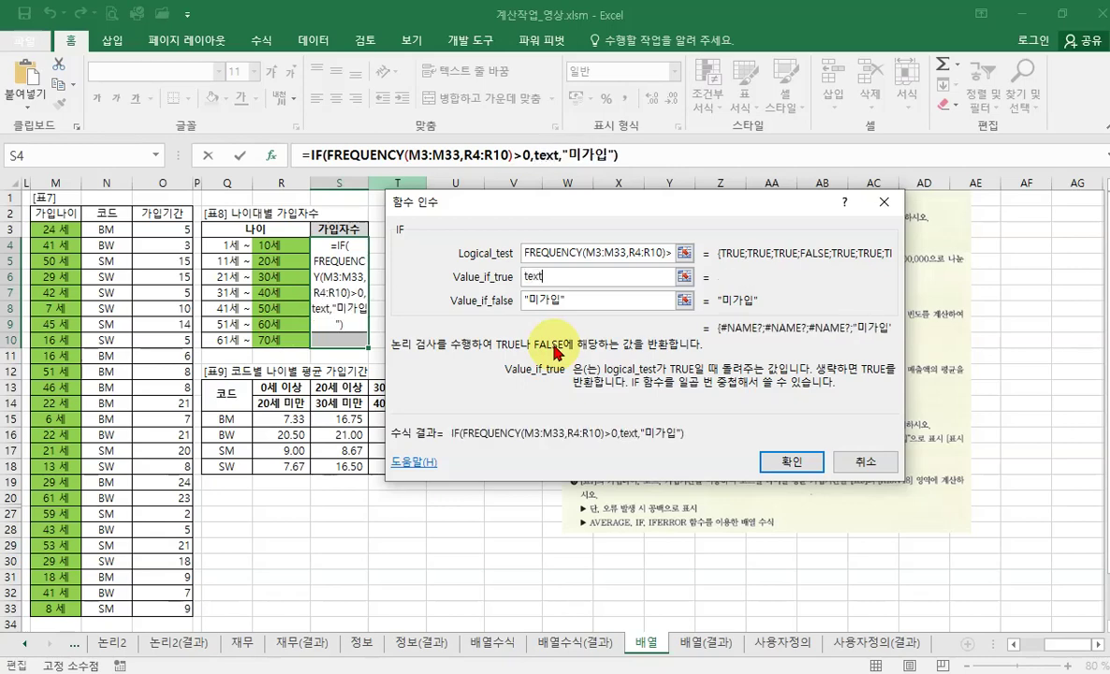
pyautogui.write('()')
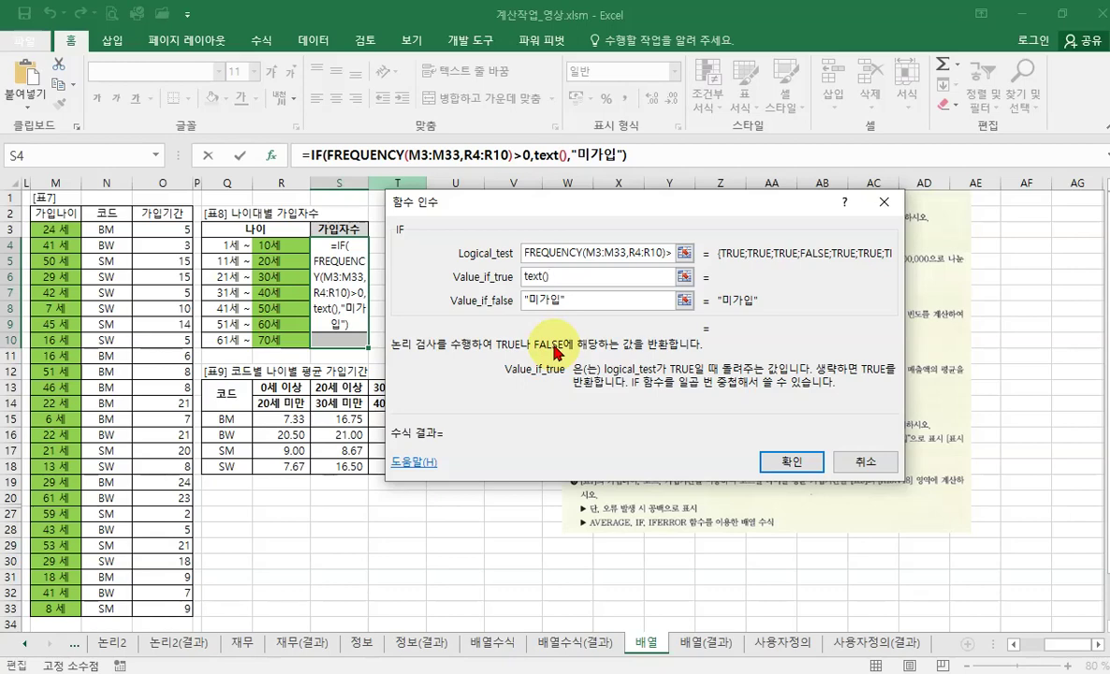
pyautogui.click(549, 156)
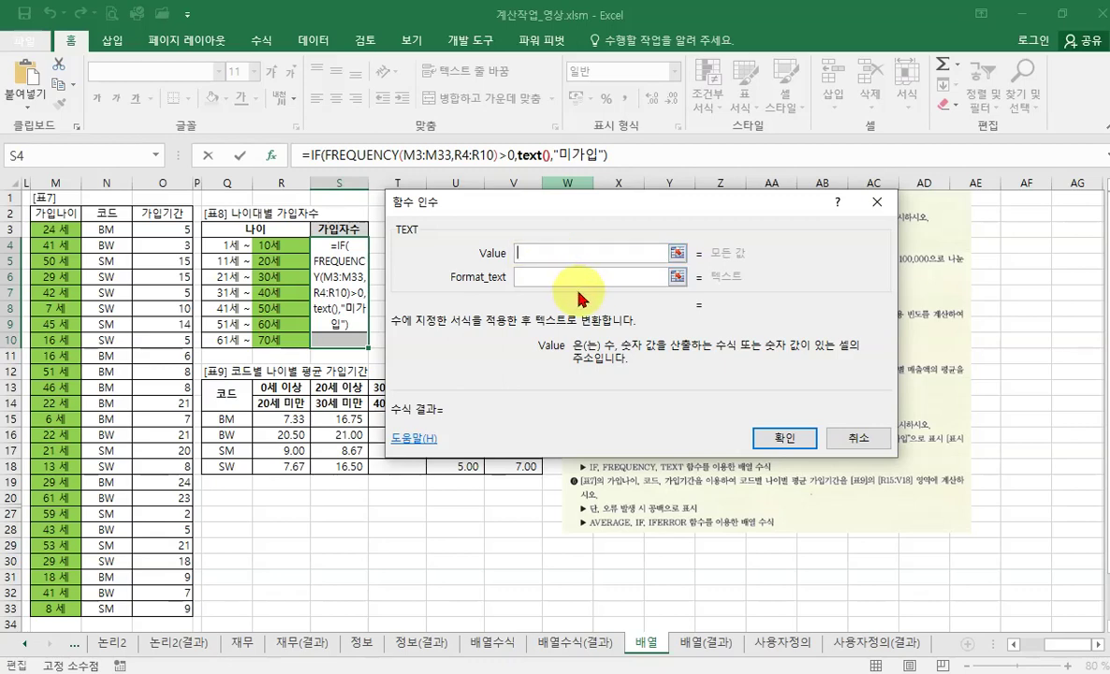
pyautogui.hotkey('ctrl', 'v')
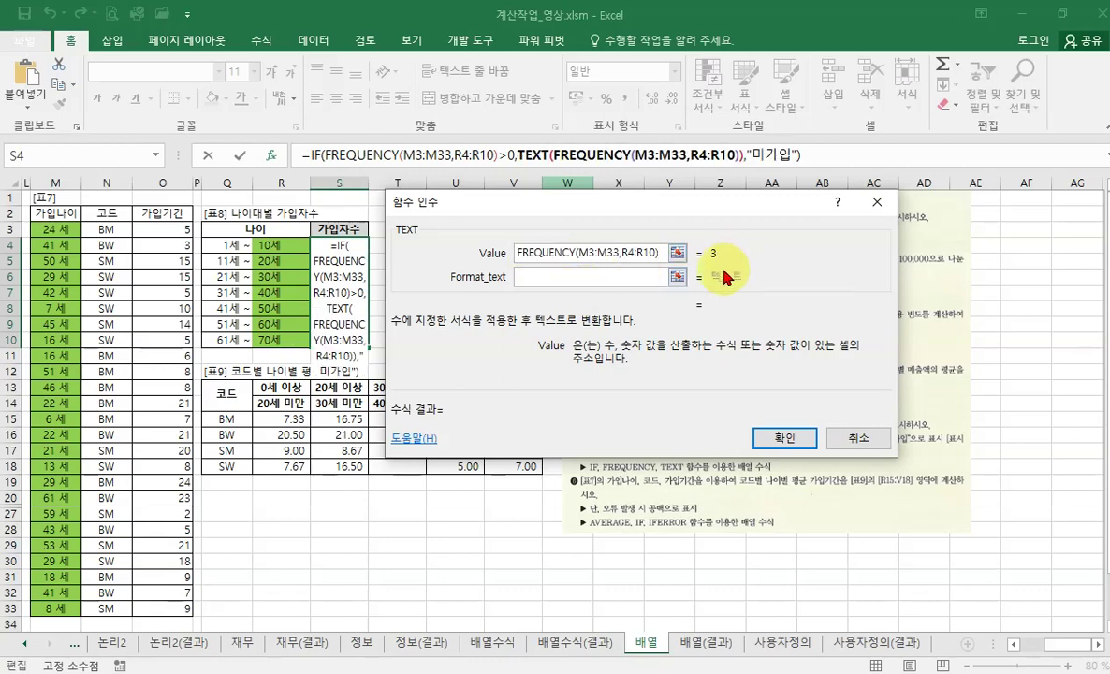
# Step: Set the TEXT function's format to "0명" so the subscriber count is shown with the 명 suffix
pyautogui.click(526, 276)
pyautogui.moveTo(707, 212); pyautogui.dragTo(759, 191)
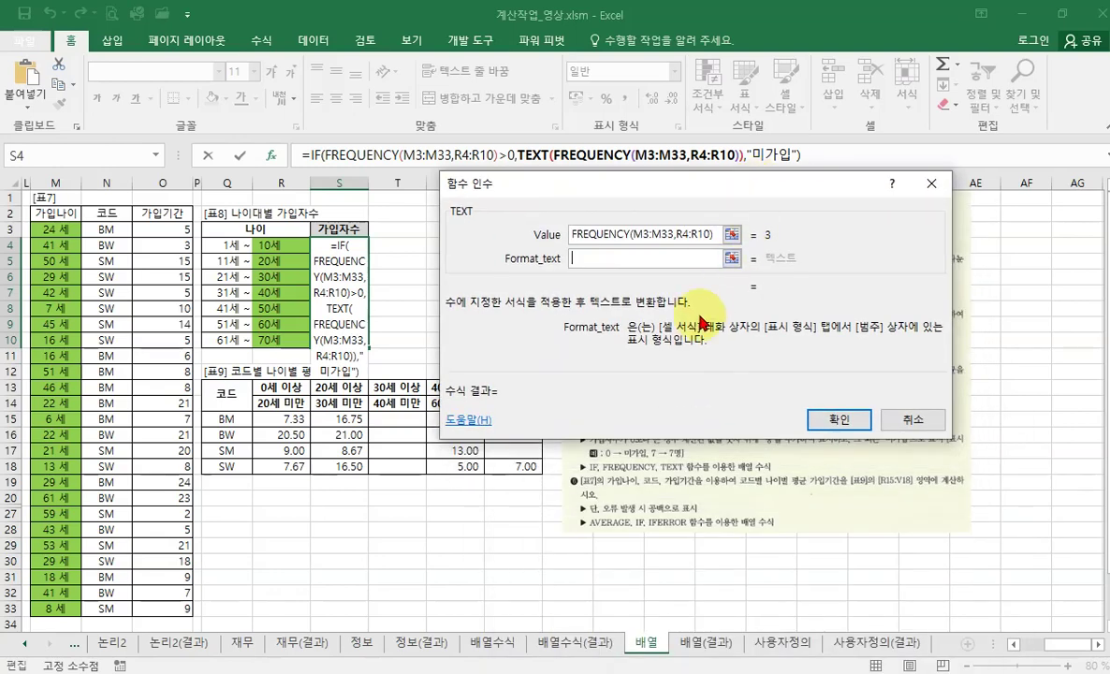
pyautogui.write('0aud')
pyautogui.press('BackSpace')
pyautogui.press('BackSpace')
pyautogui.press('BackSpace')
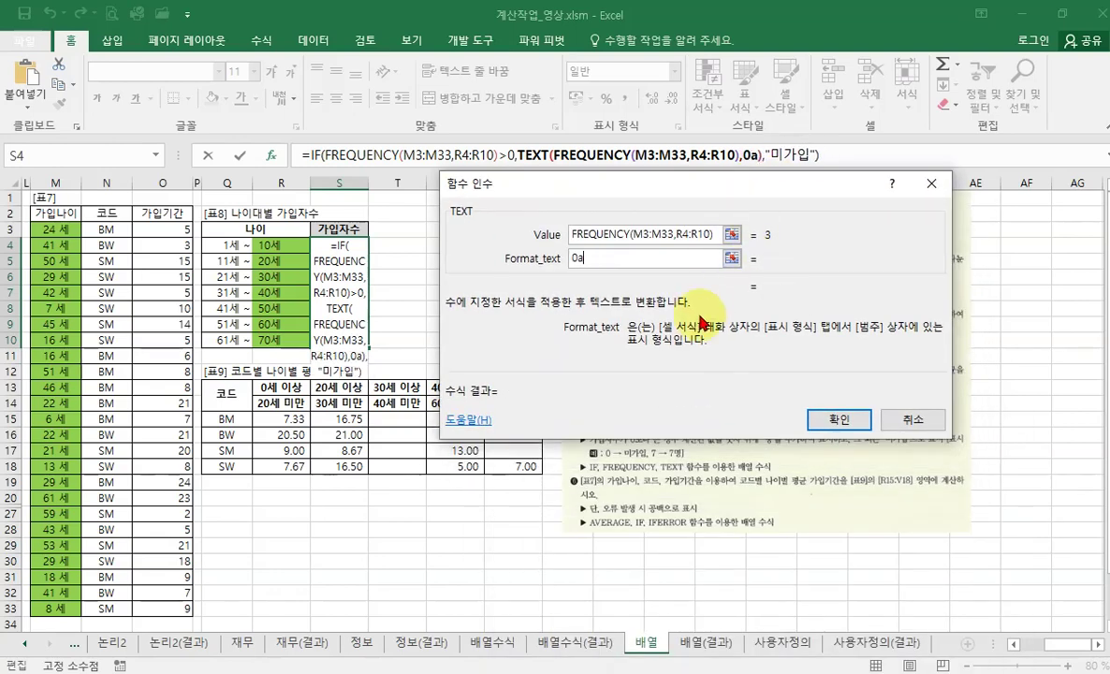
pyautogui.press('Hangul')
pyautogui.write('며ㅑㅇ')
pyautogui.press('BackSpace')
pyautogui.press('BackSpace')
pyautogui.press('BackSpace')
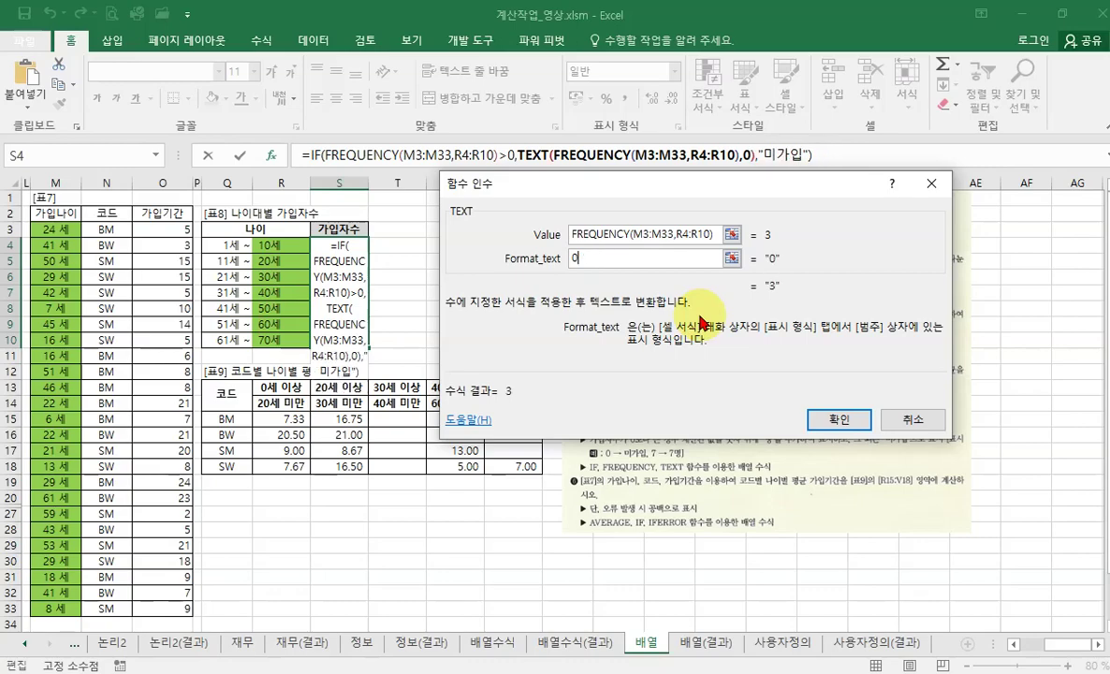
pyautogui.write('명')
pyautogui.click(628, 234)
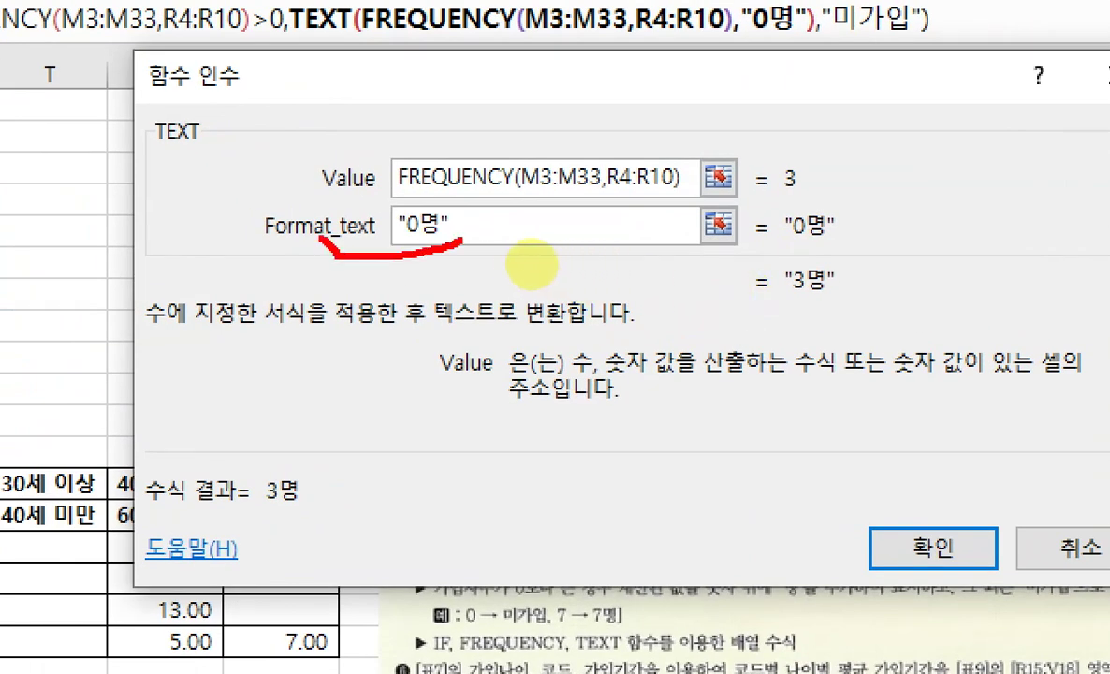
pyautogui.moveTo(223, 222)
pyautogui.mouseDown()
pyautogui.moveTo(449, 212)
pyautogui.moveTo(461, 246)
pyautogui.mouseUp()
pyautogui.moveTo(847, 177); pyautogui.dragTo(850, 173)
pyautogui.moveTo(788, 312)
pyautogui.mouseDown()
pyautogui.moveTo(818, 273)
pyautogui.moveTo(761, 318)
pyautogui.mouseUp()
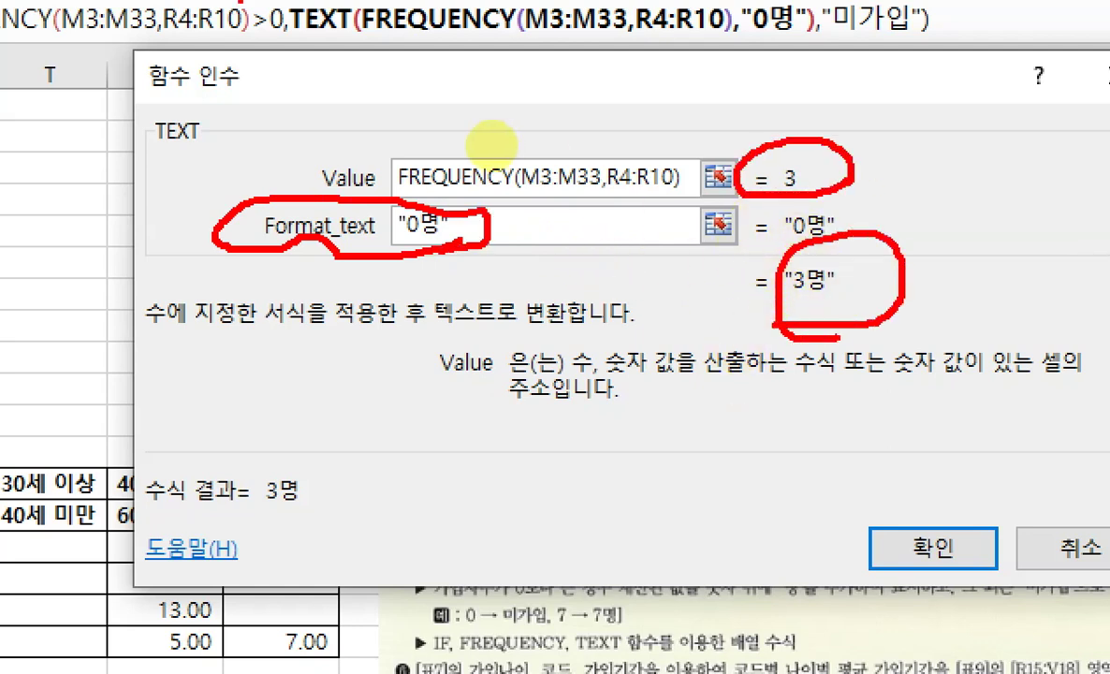
pyautogui.moveTo(300, 39); pyautogui.dragTo(716, 38)
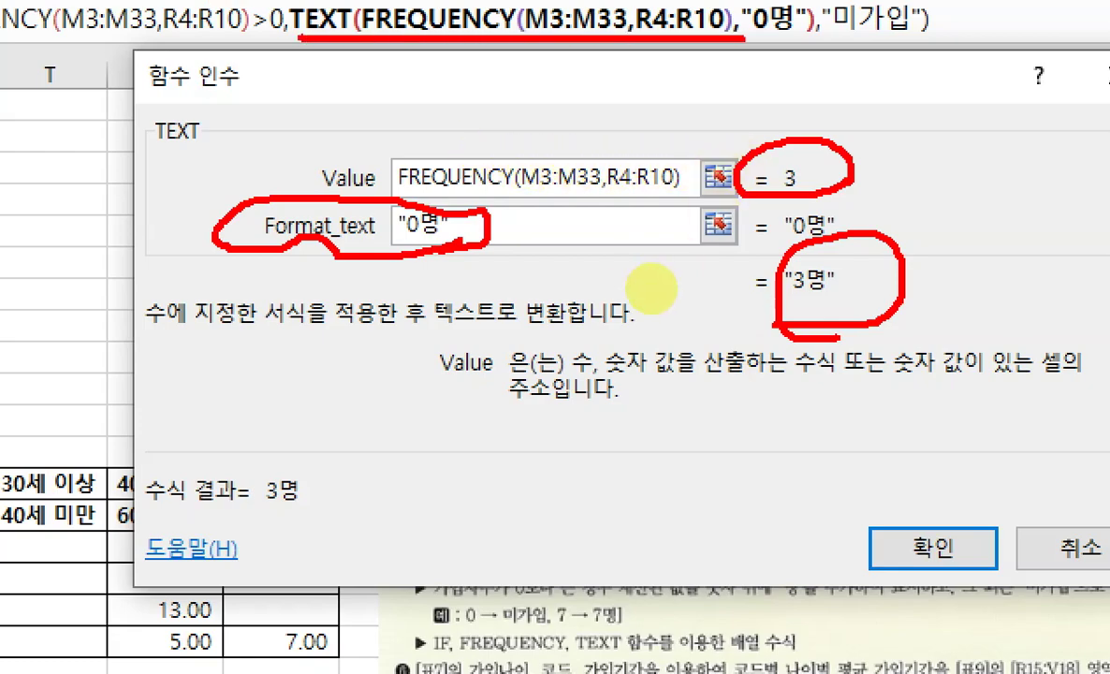
pyautogui.press('Escape')
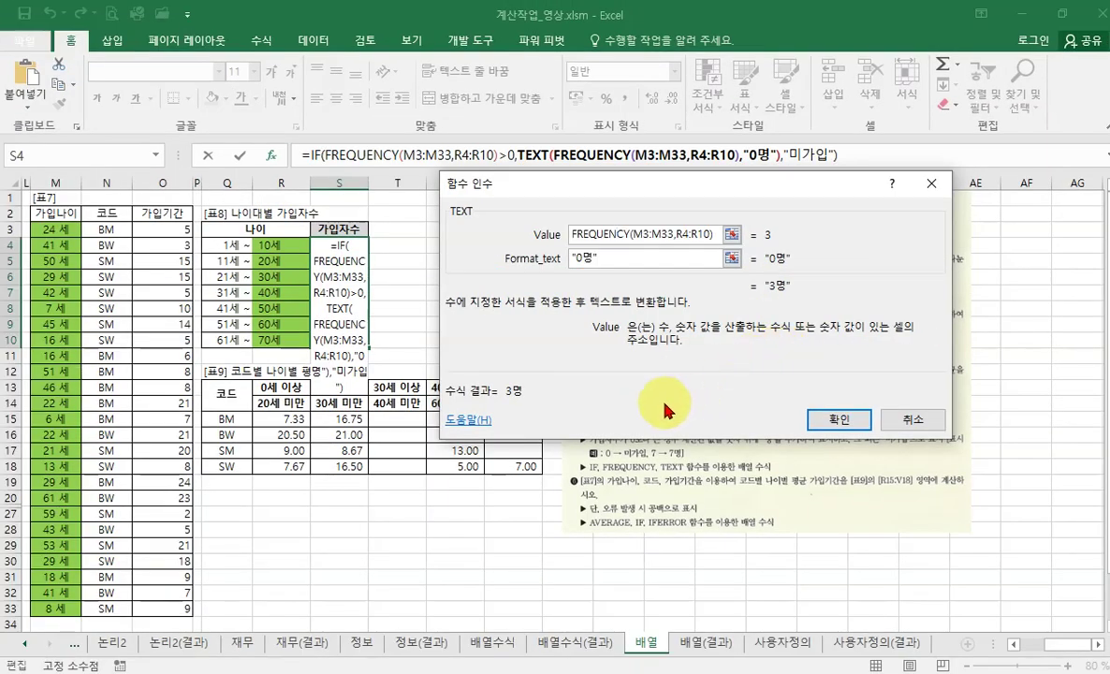
# Step: Confirm the completed IF, FREQUENCY and TEXT formula as an array formula across S4:S10
pyautogui.moveTo(629, 208); pyautogui.dragTo(636, 205)
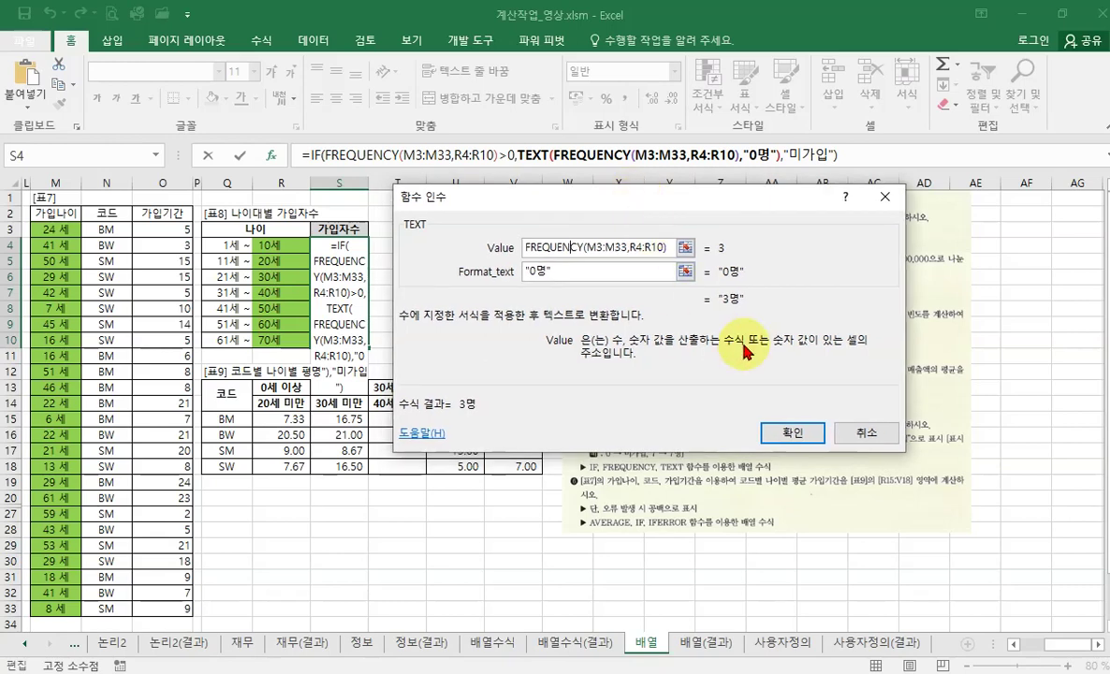
pyautogui.click(791, 436)
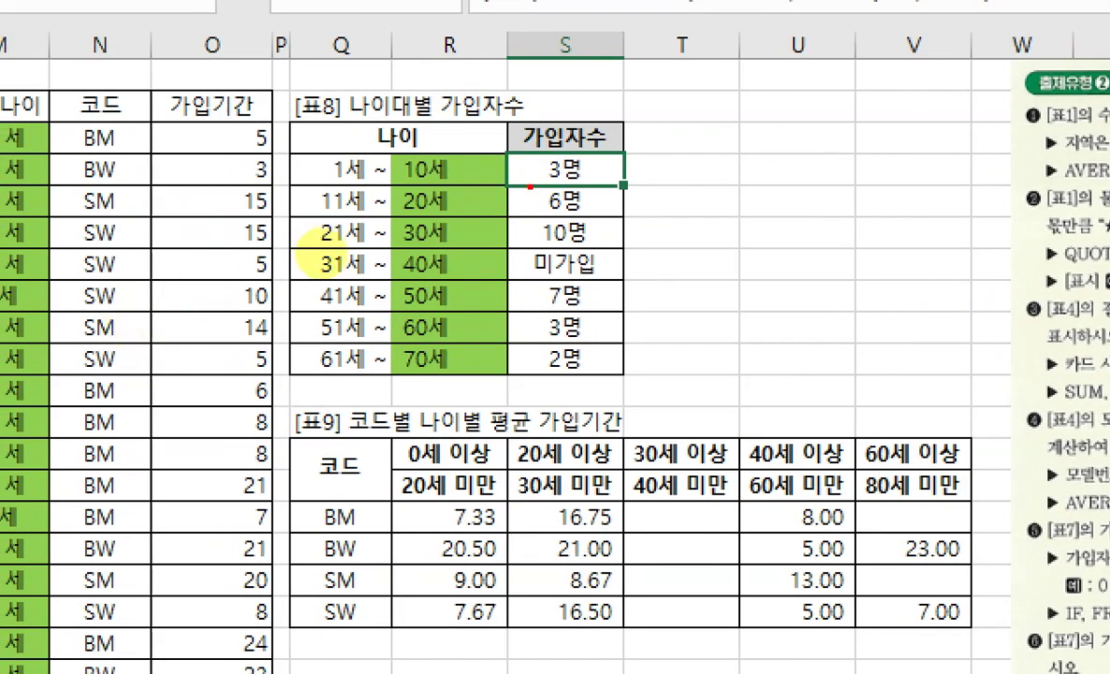
pyautogui.moveTo(534, 186); pyautogui.dragTo(645, 186)
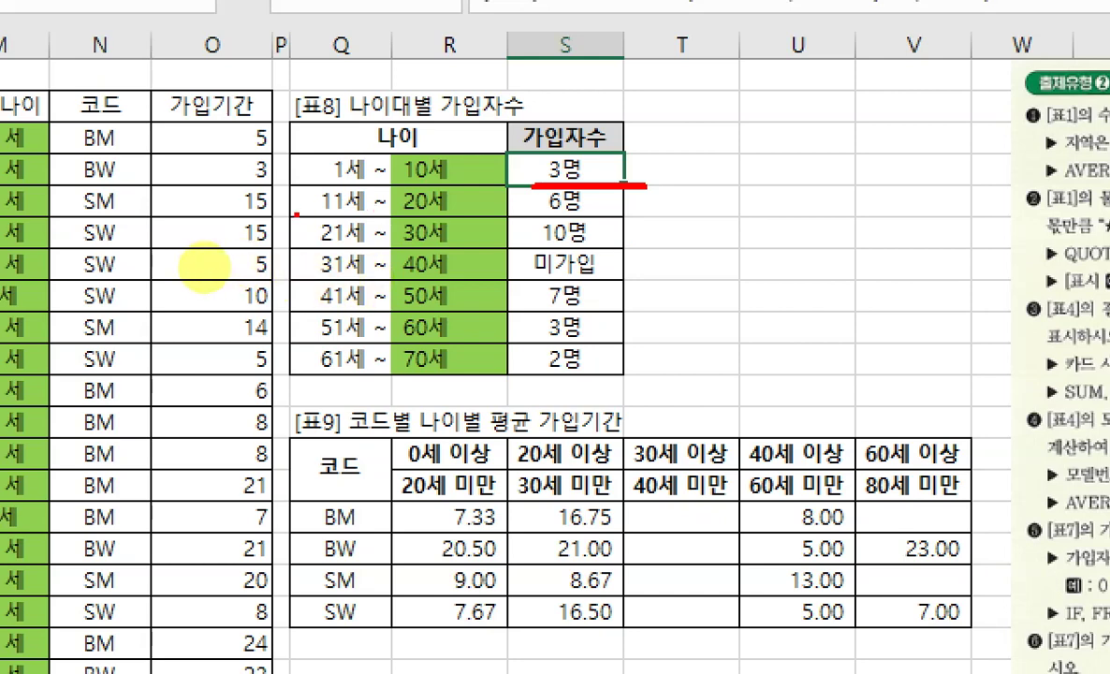
pyautogui.moveTo(308, 216); pyautogui.dragTo(646, 205)
pyautogui.moveTo(321, 246); pyautogui.dragTo(656, 233)
pyautogui.moveTo(306, 275); pyautogui.dragTo(671, 269)
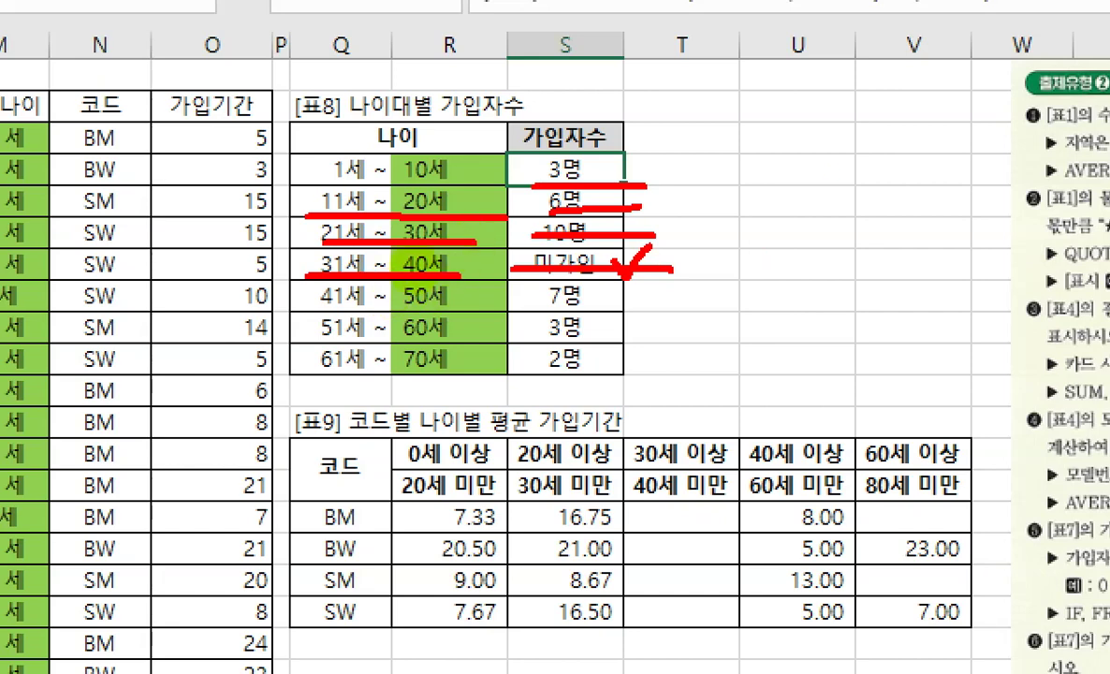
pyautogui.press('Escape')
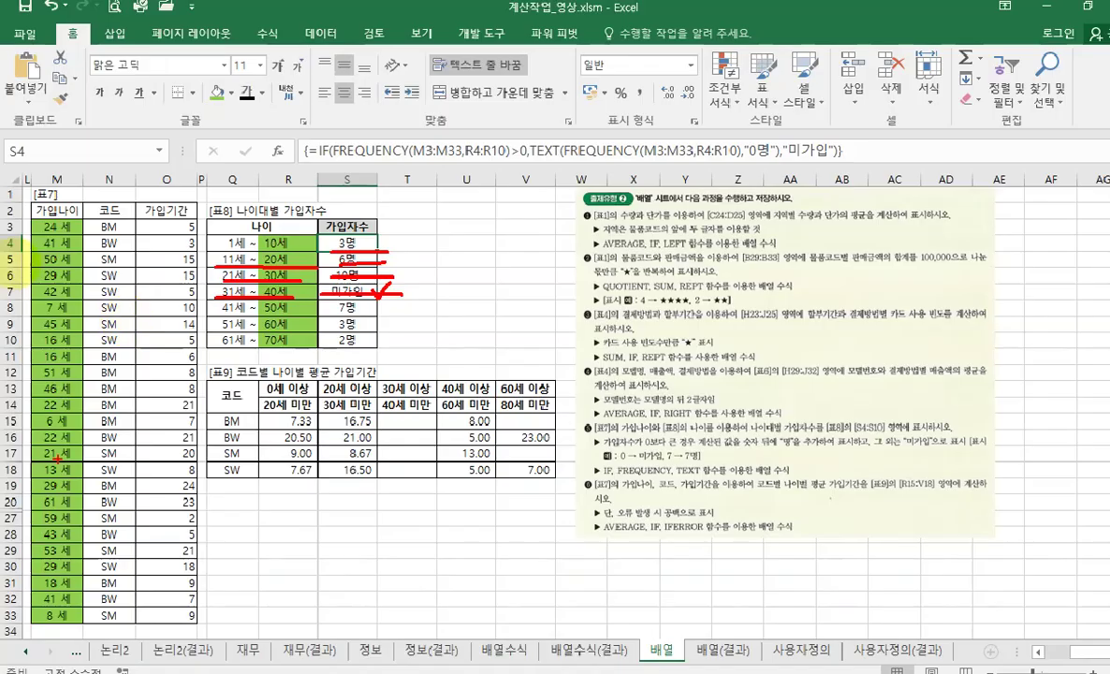
pyautogui.moveTo(21, 219)
pyautogui.mouseDown()
pyautogui.moveTo(86, 483)
pyautogui.moveTo(83, 623)
pyautogui.mouseUp()
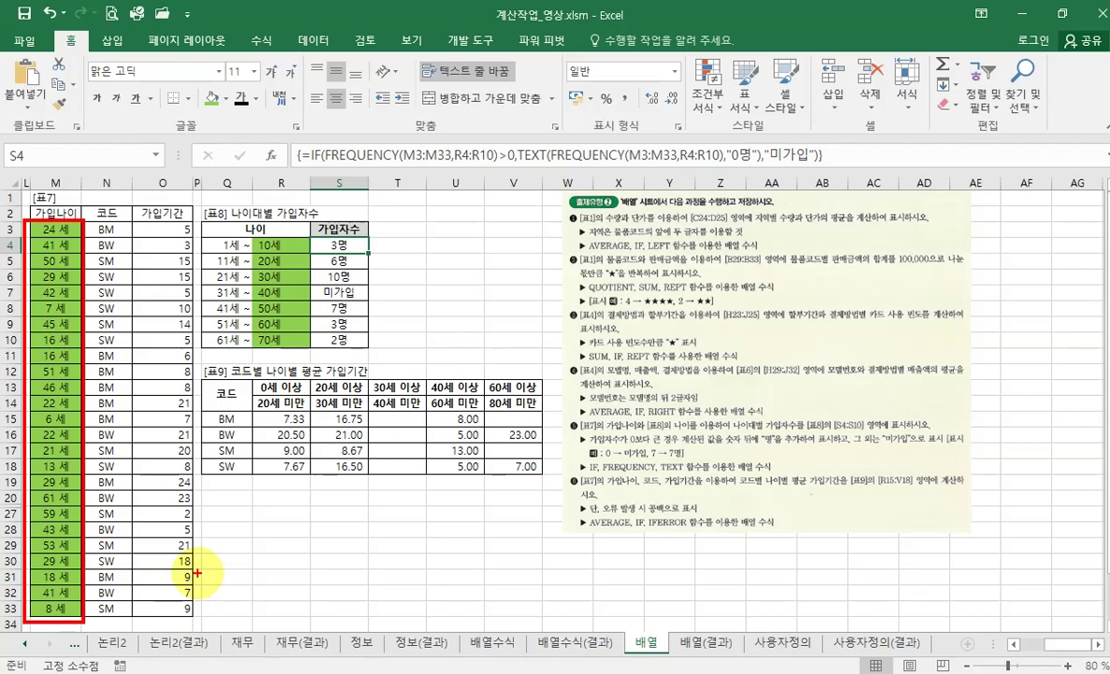
pyautogui.press('Escape')
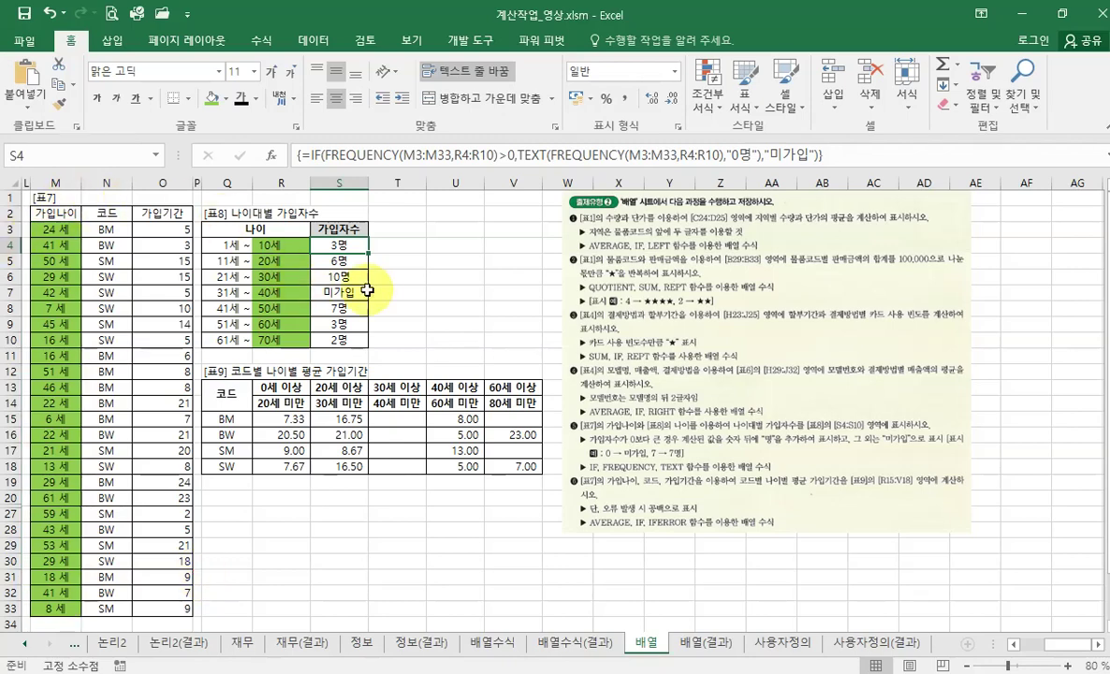